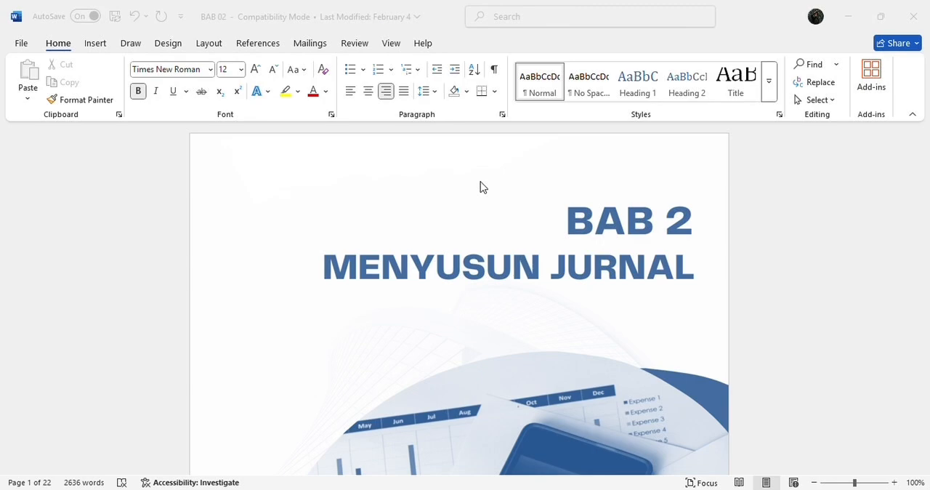
Read the introduction to Membuat Tabel Jurnal and the list of Jurnal Umum functions in the BAB 02 document
scroll(480, 178, "down", 10)
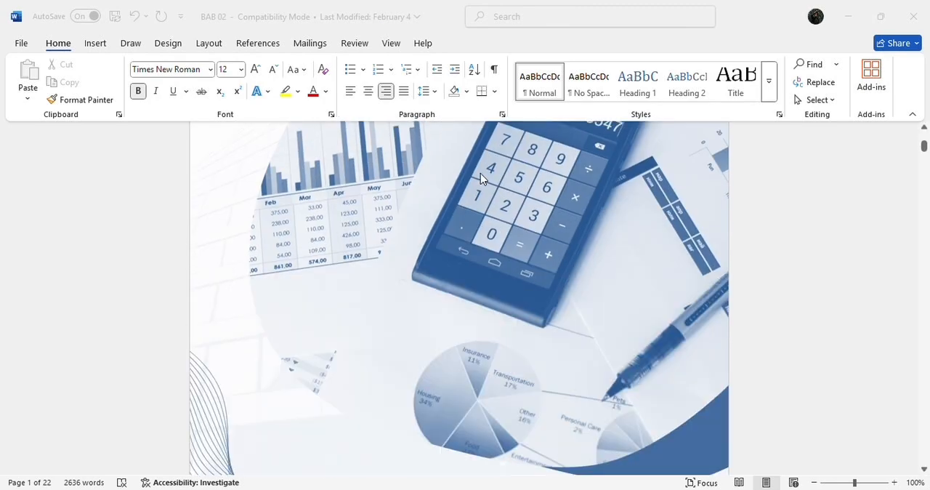
scroll(480, 178, "down", 3)
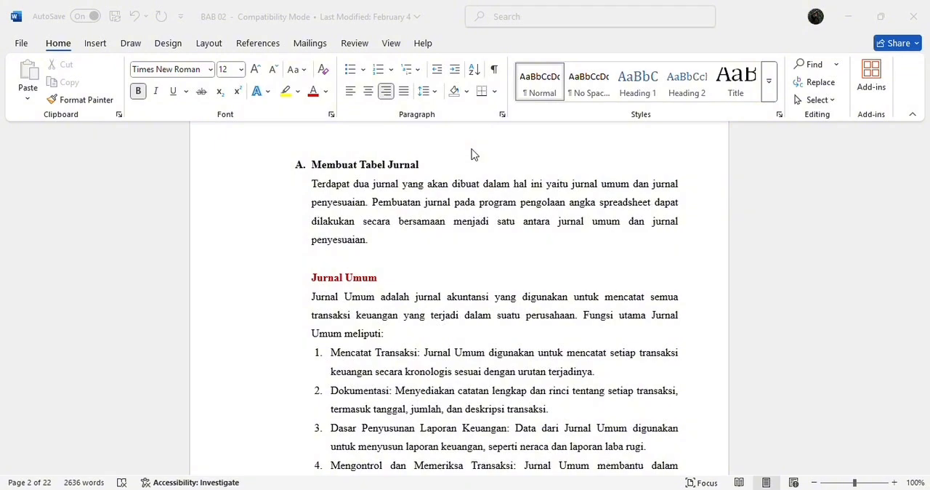
scroll(471, 153, "down", 1)
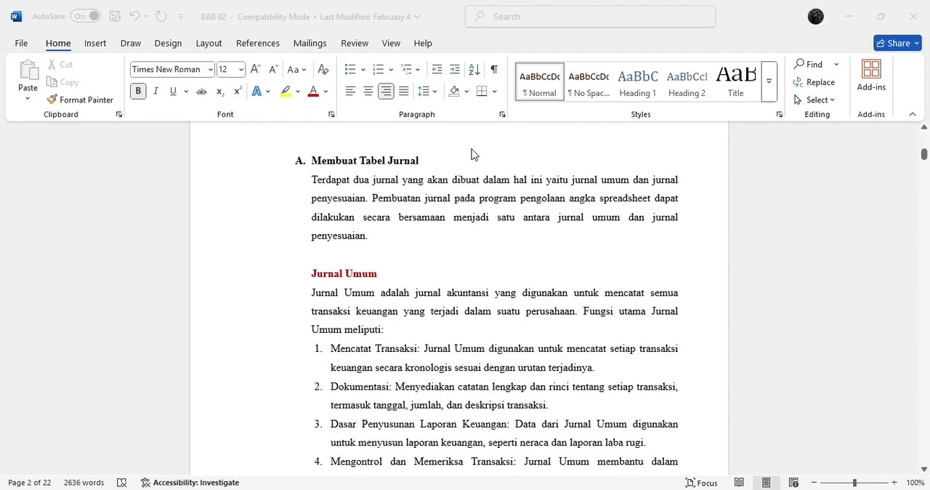
scroll(471, 153, "down", 3)
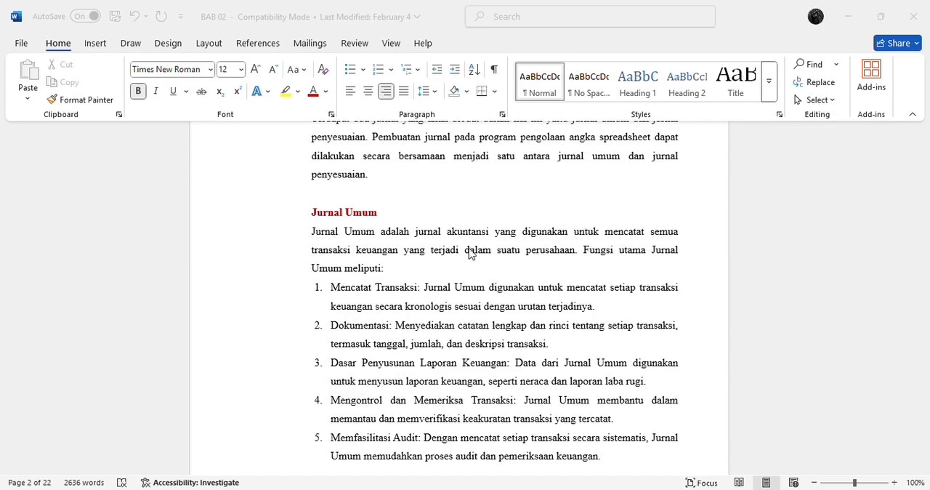
scroll(469, 254, "down", 1)
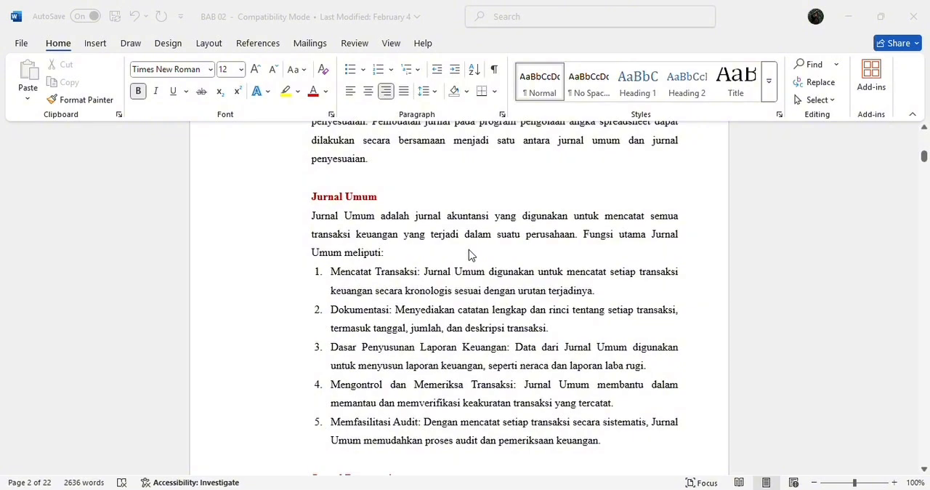
scroll(469, 254, "down", 2)
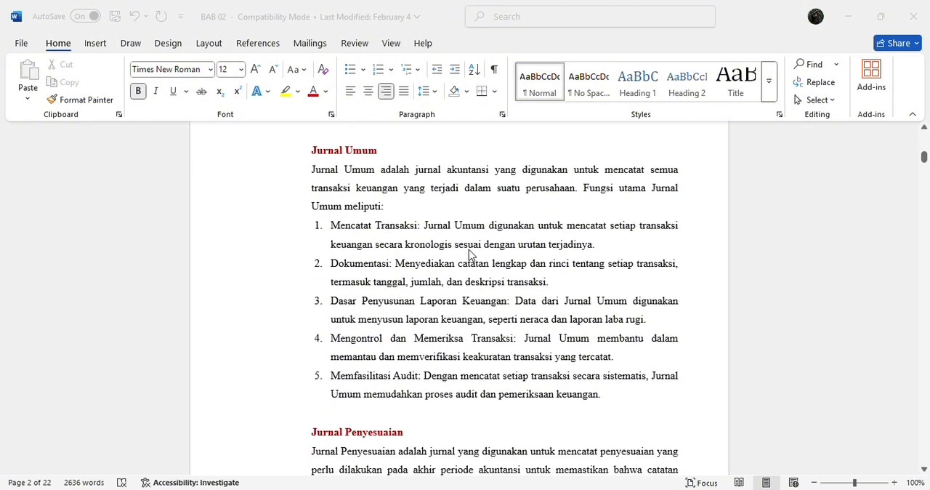
scroll(468, 254, "down", 1)
scroll(468, 255, "down", 1)
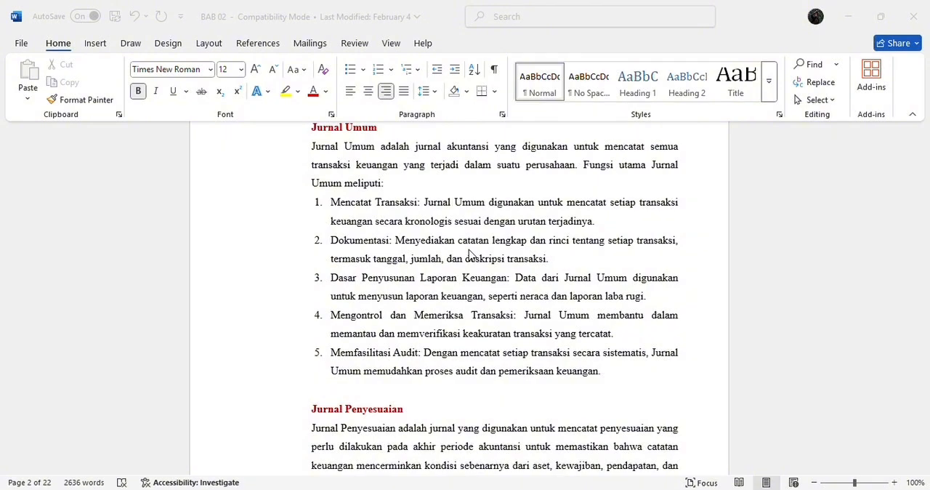
Read the Jurnal Penyesuaian section with its definition and five main functions
scroll(469, 254, "down", 3)
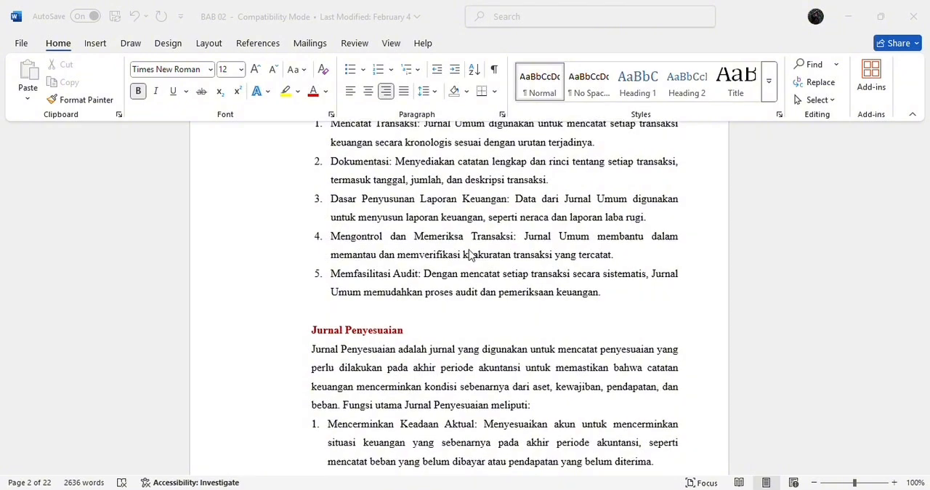
scroll(468, 254, "down", 1)
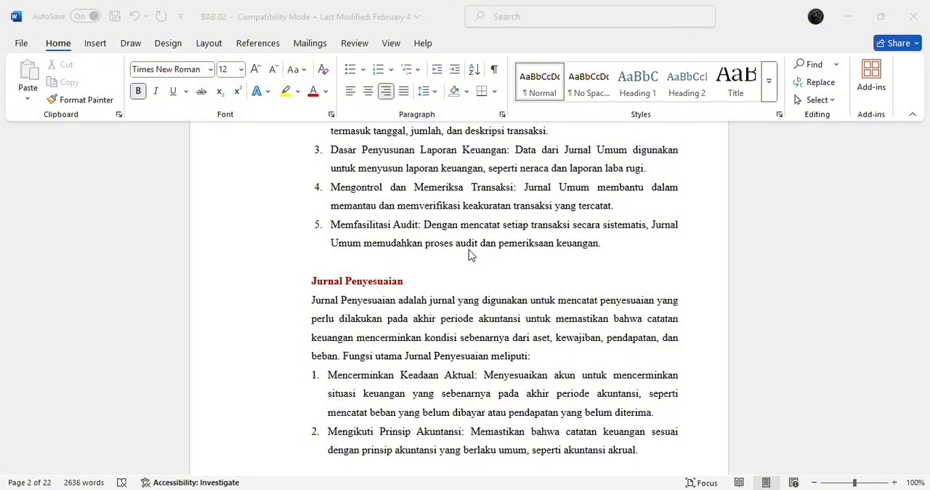
scroll(469, 254, "down", 2)
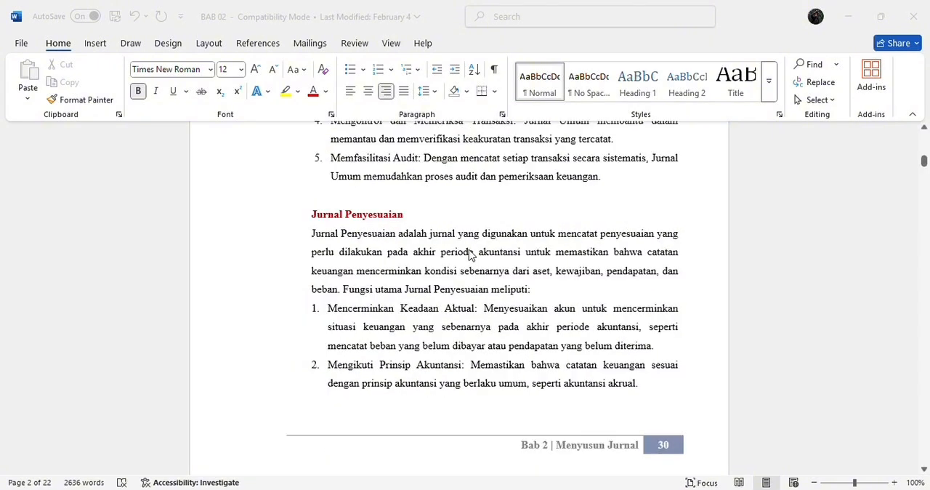
scroll(469, 254, "down", 3)
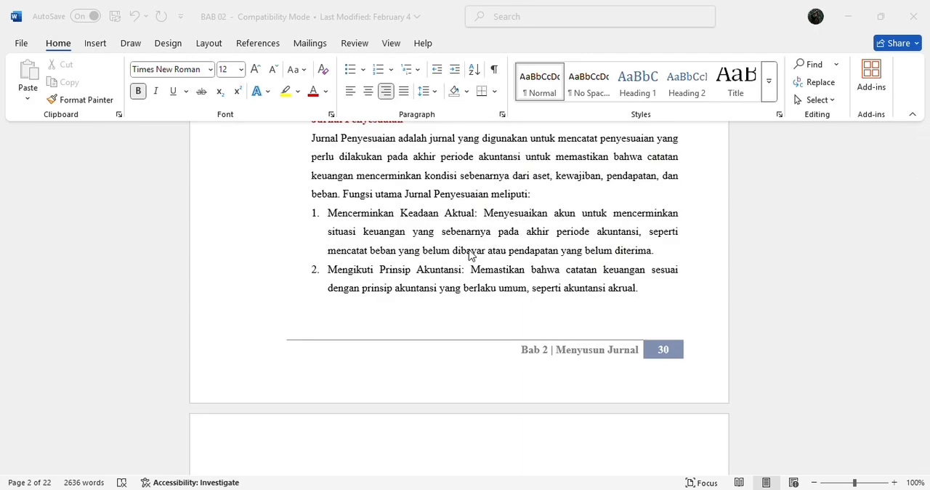
scroll(469, 254, "down", 9)
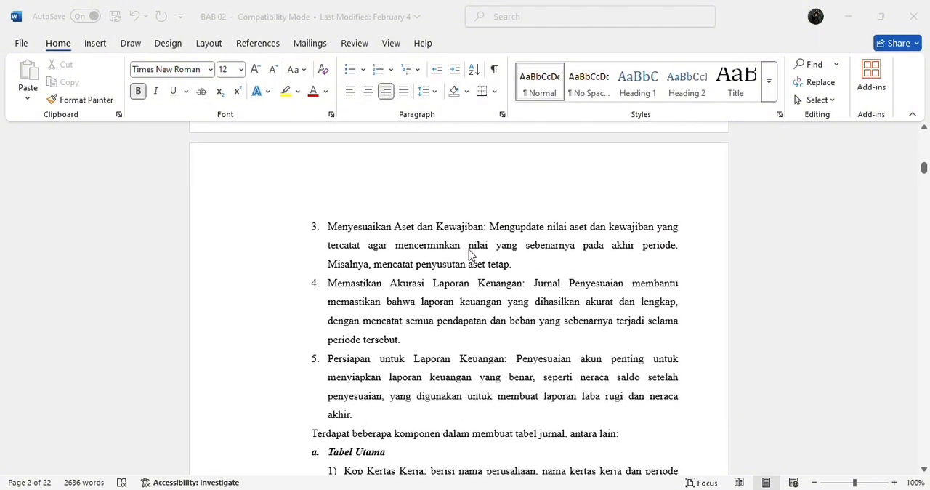
scroll(469, 255, "down", 3)
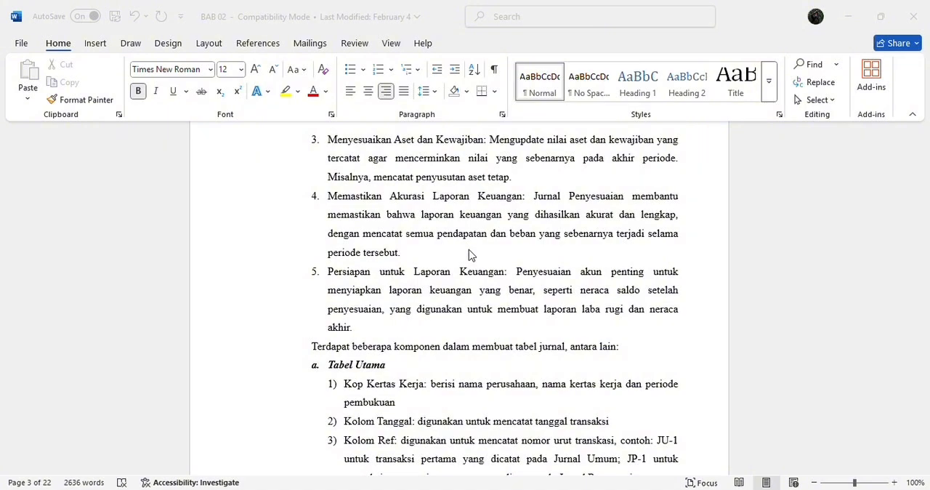
scroll(470, 254, "down", 1)
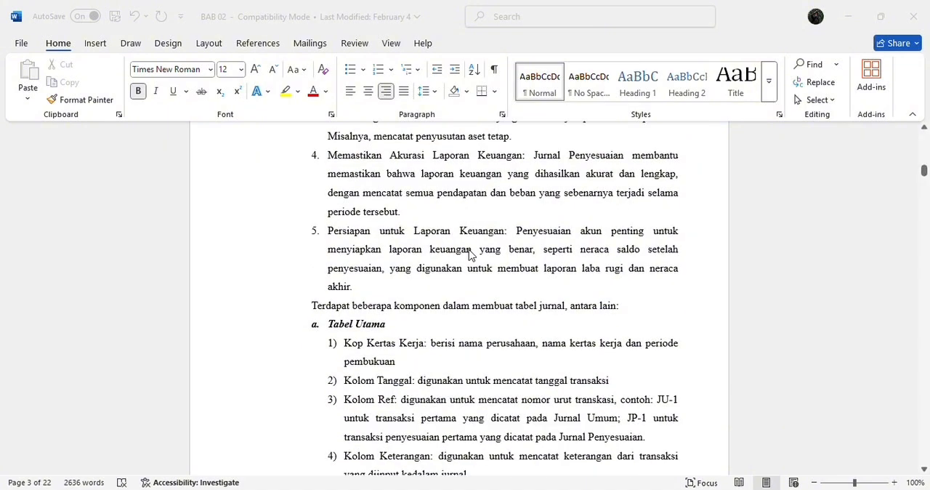
Review the Tabel Utama and Tabel Pembantu components of the journal worksheet, including the sample table images
scroll(470, 254, "down", 1)
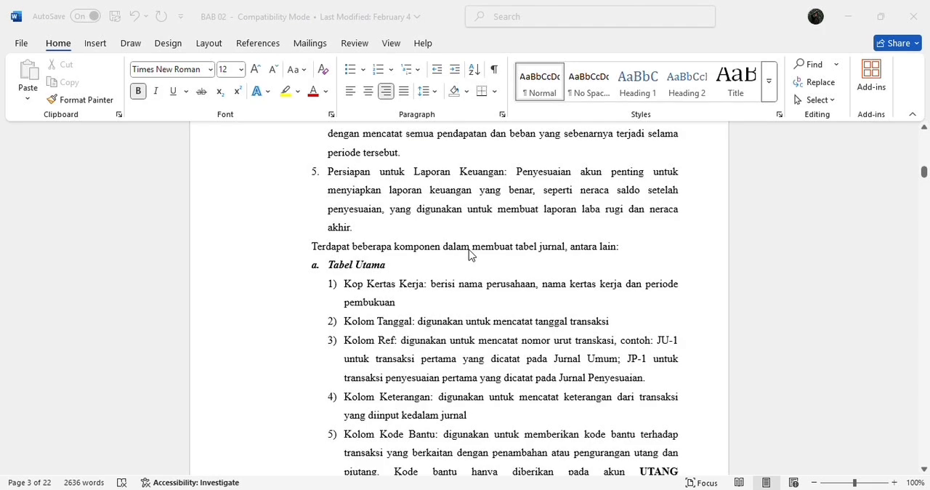
scroll(470, 255, "down", 1)
scroll(470, 255, "down", 1)
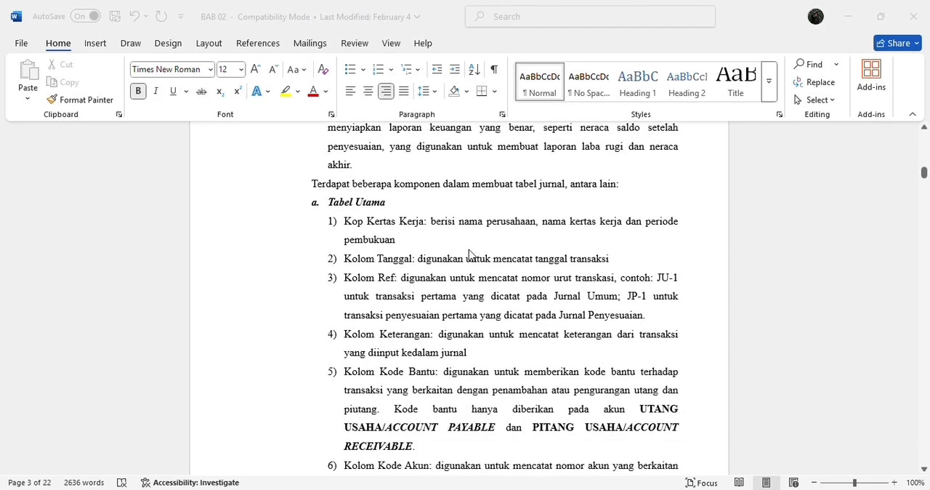
scroll(470, 254, "down", 1)
scroll(470, 254, "down", 1)
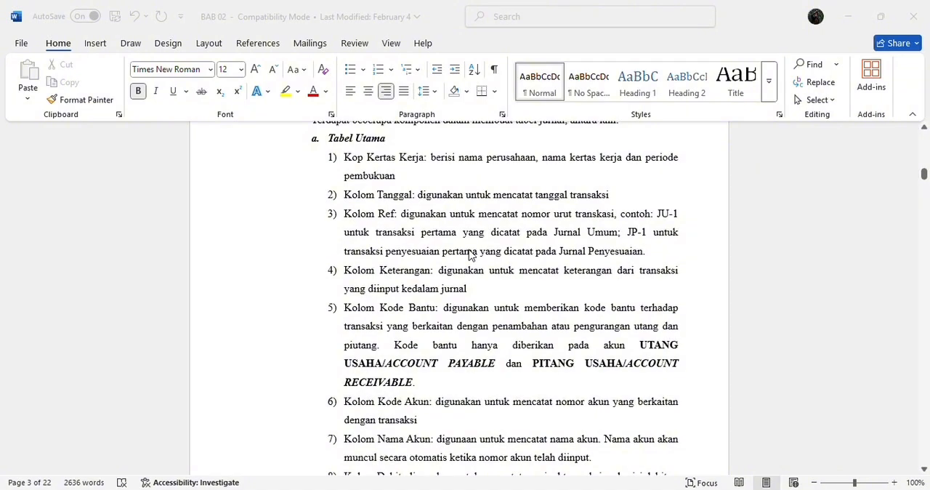
scroll(470, 254, "down", 1)
scroll(470, 255, "down", 4)
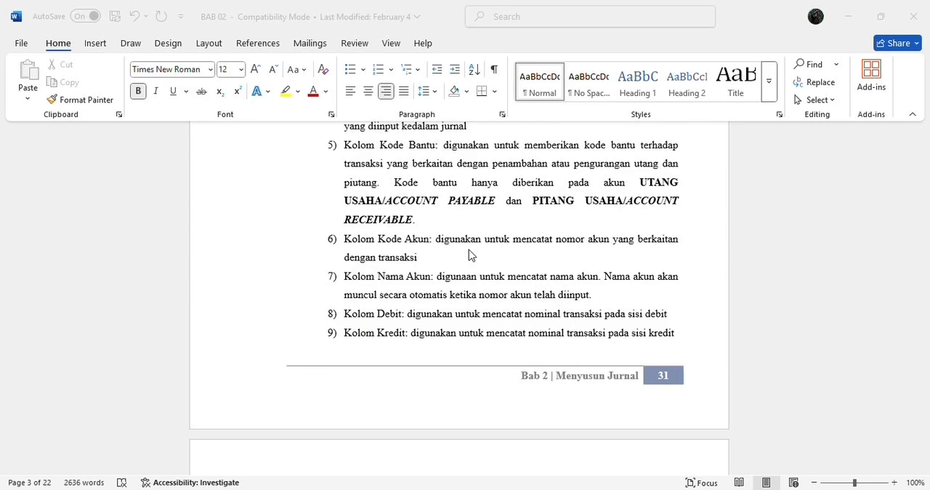
scroll(470, 254, "down", 2)
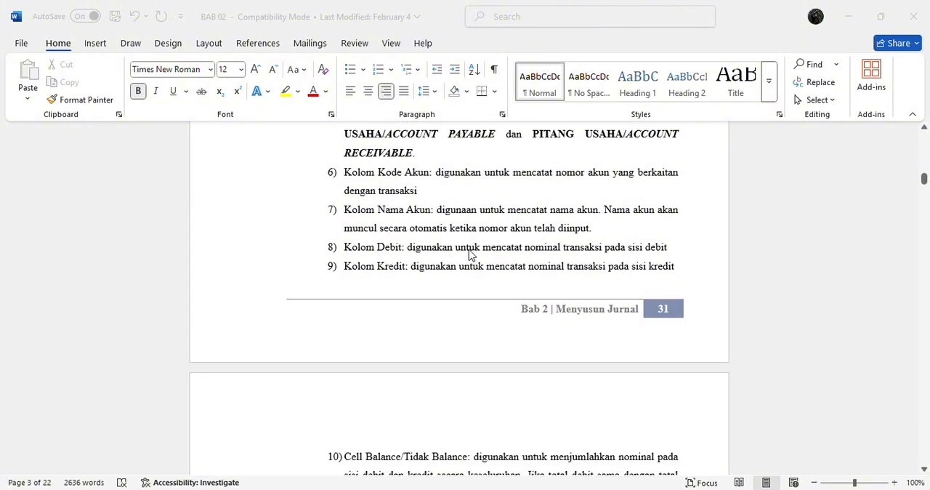
scroll(470, 254, "down", 6)
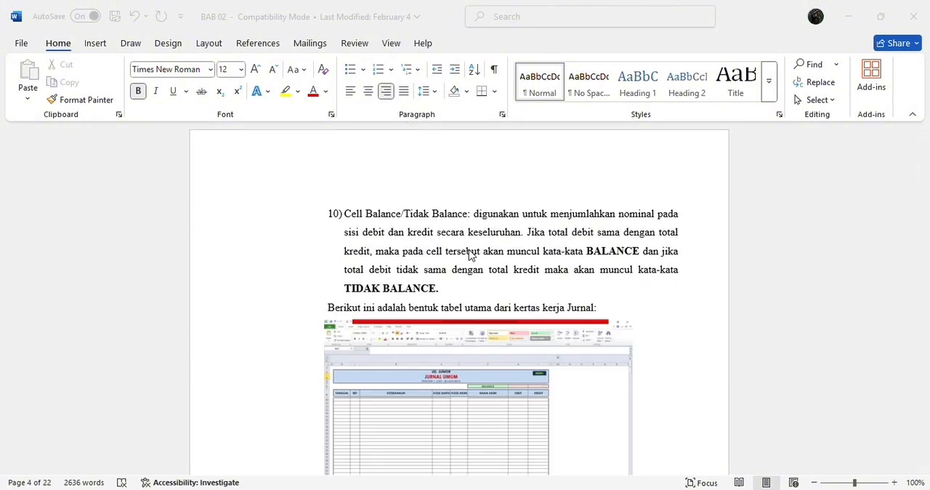
scroll(470, 254, "down", 2)
scroll(470, 254, "down", 4)
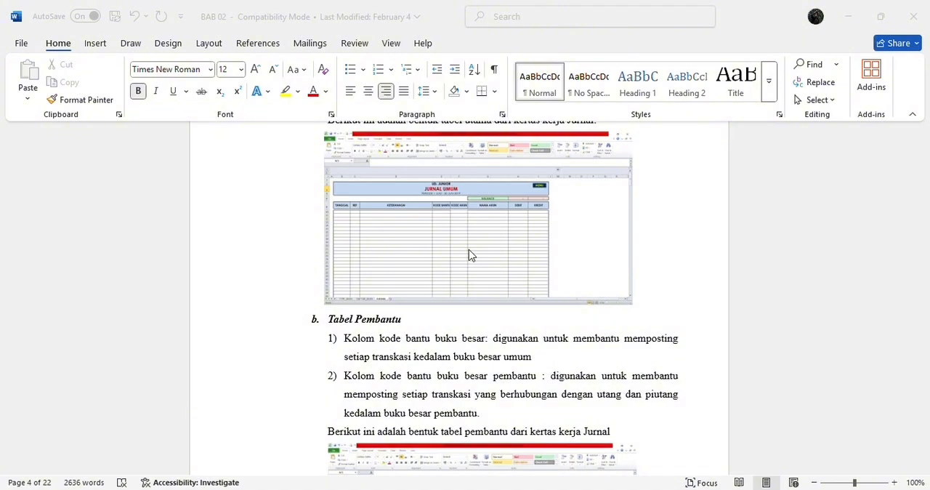
scroll(469, 255, "down", 1)
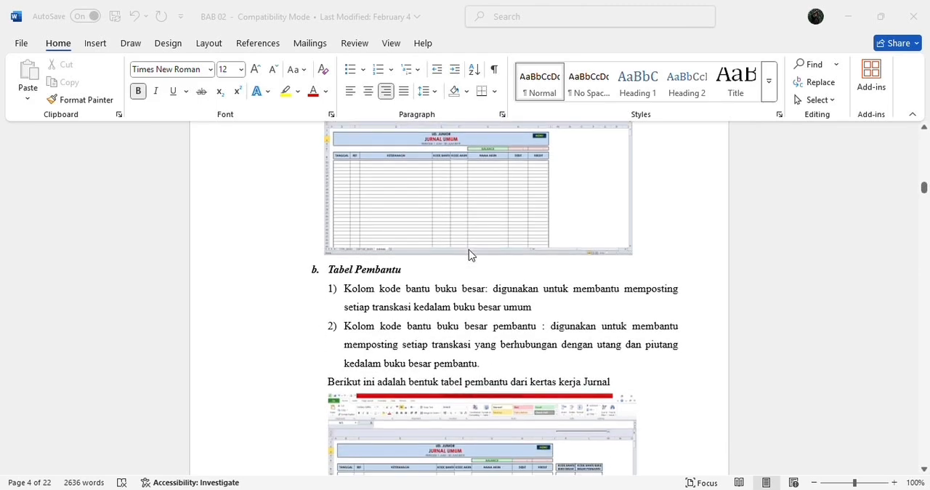
scroll(469, 255, "down", 6)
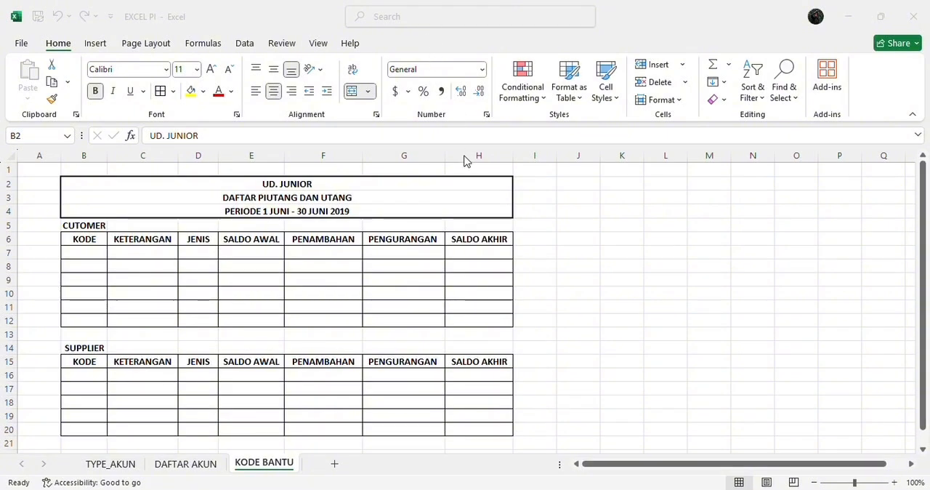
Switch to the EXCEL PI workbook in Excel and examine the KODE BANTU sheet's title rows and the CUTOMER label row
left_click(462, 182)
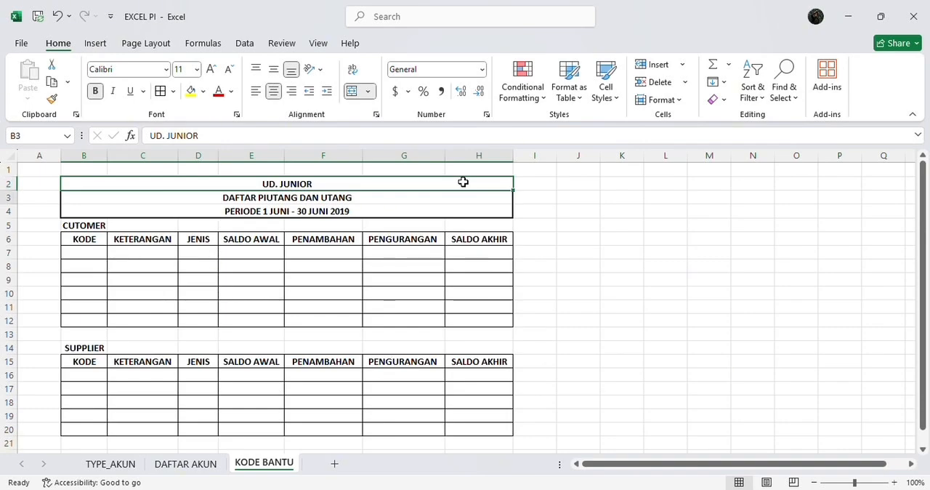
key("Down")
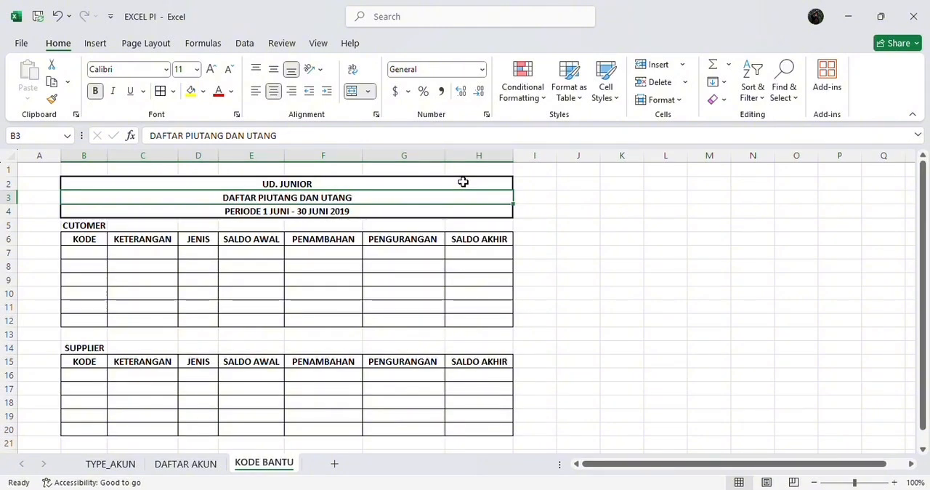
key("Down")
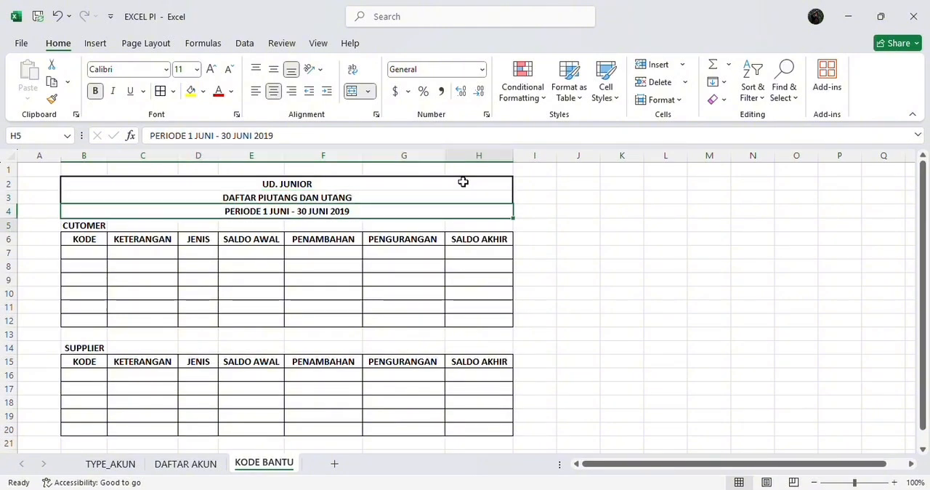
key("Down")
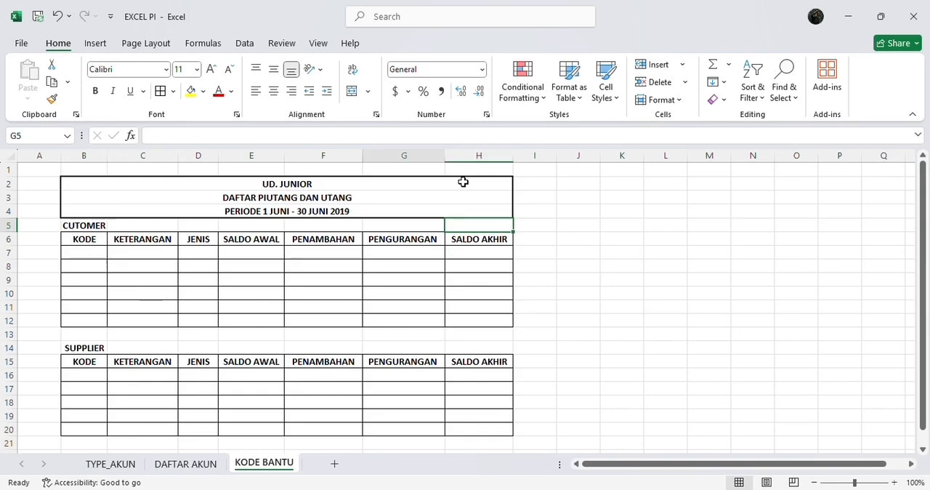
key("Left")
key("Left")
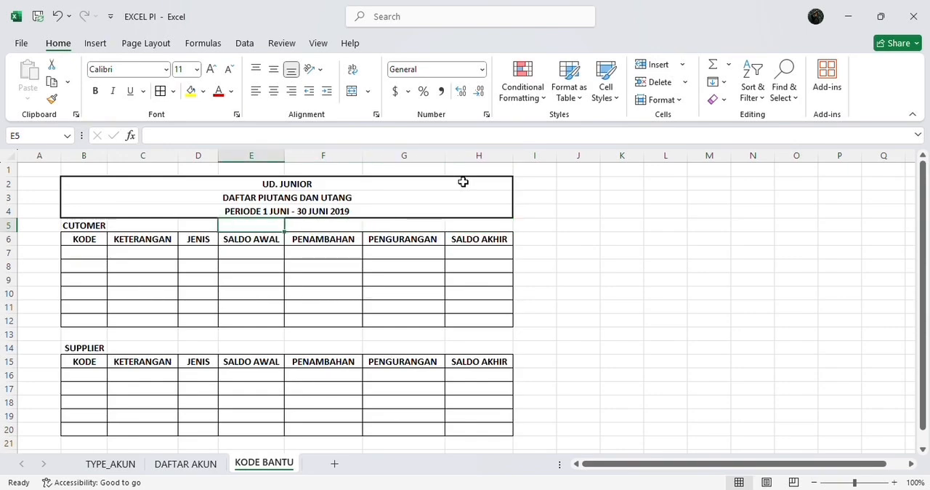
key("Left")
key("Left")
key("Left")
key("Left")
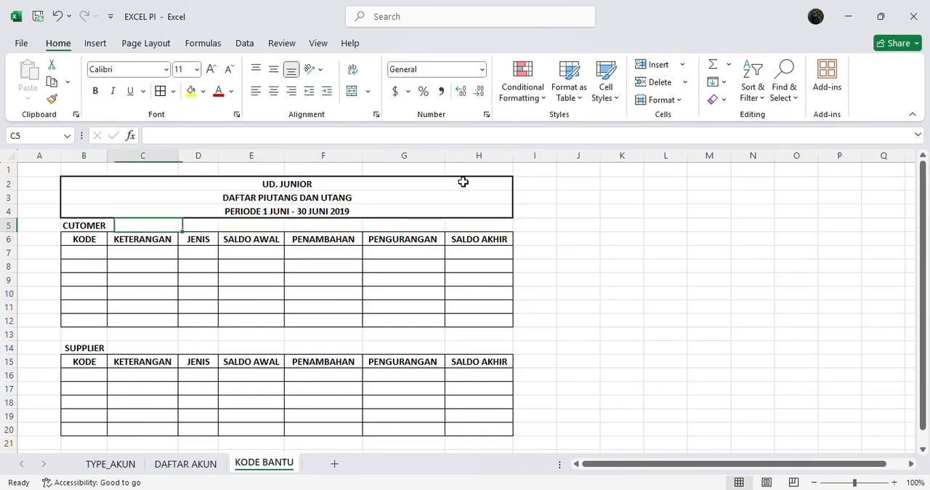
Go through the customer table's column headings in row 6, from KODE to SALDO AKHIR
key("Right")
key("Down")
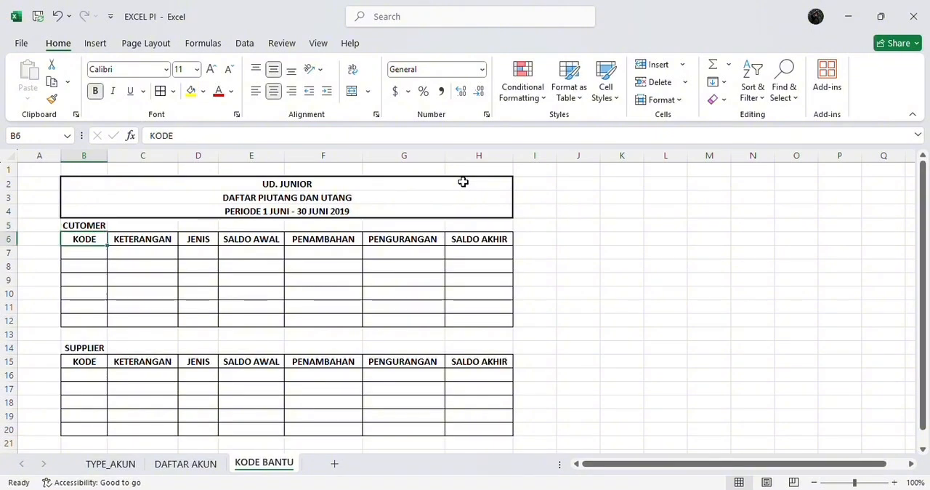
key("Right")
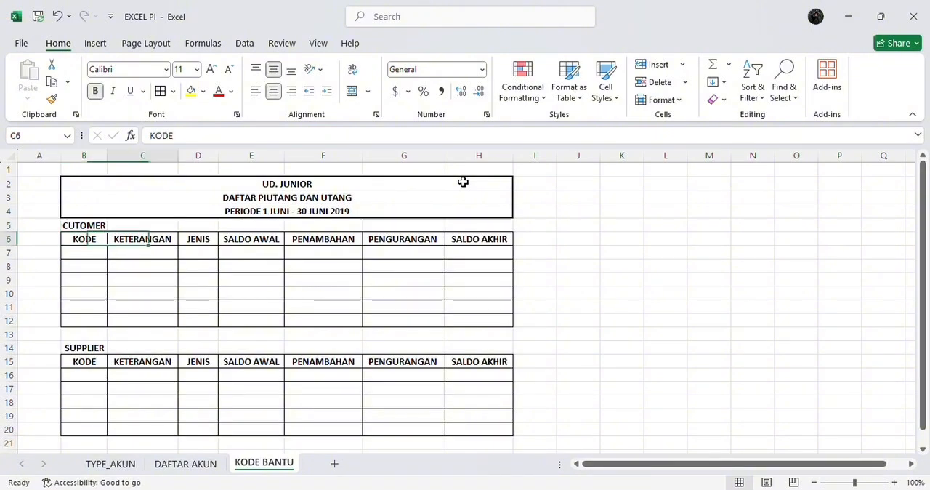
key("Right")
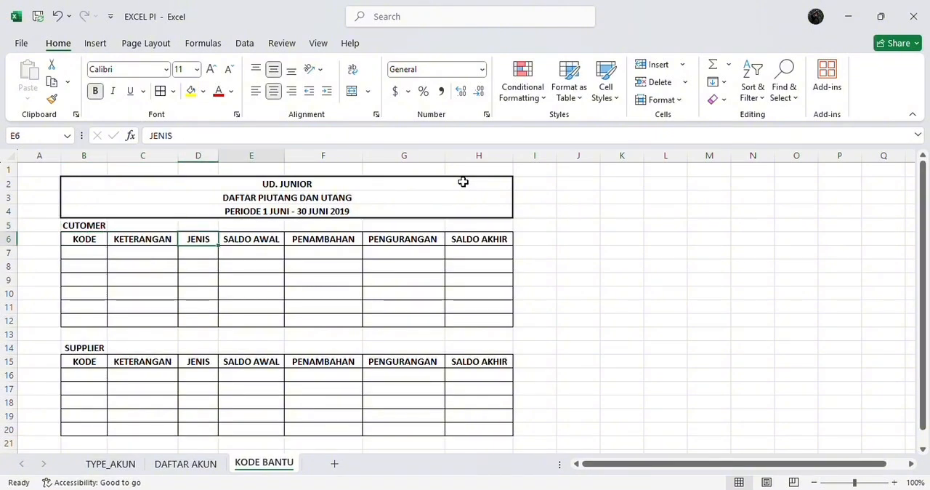
key("Right")
key("Right")
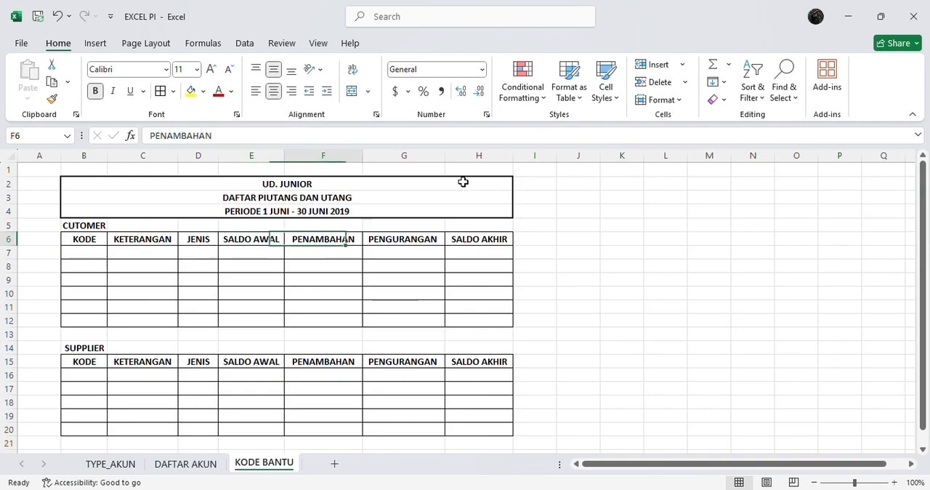
key("Right")
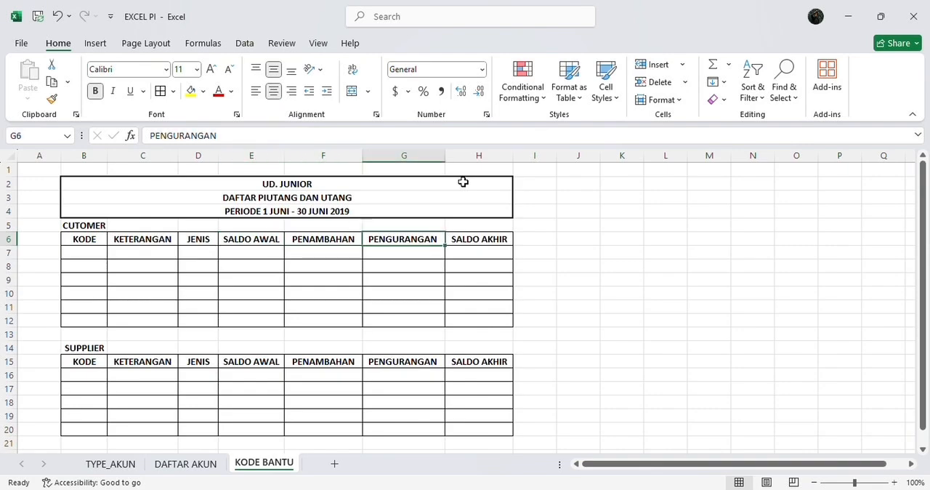
key("Right")
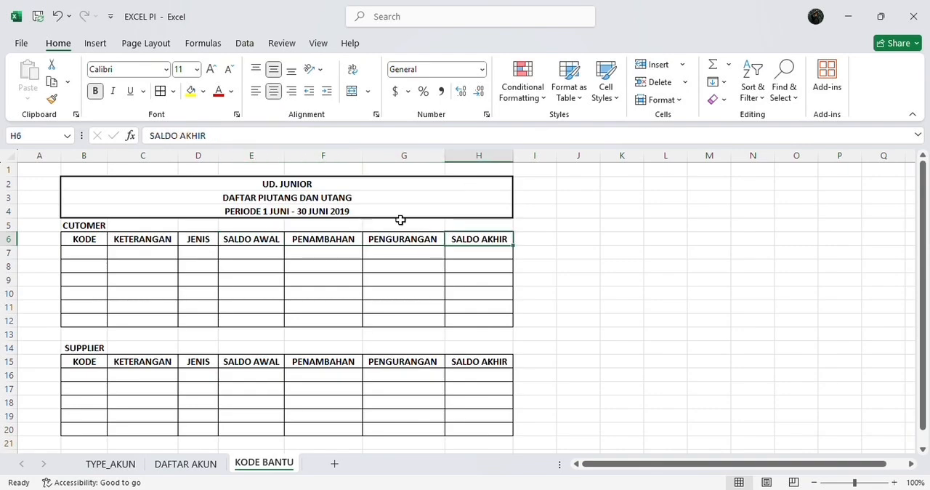
Go through the SUPPLIER table's label and its column headings in row 15, from KODE to SALDO AKHIR
left_click(88, 345)
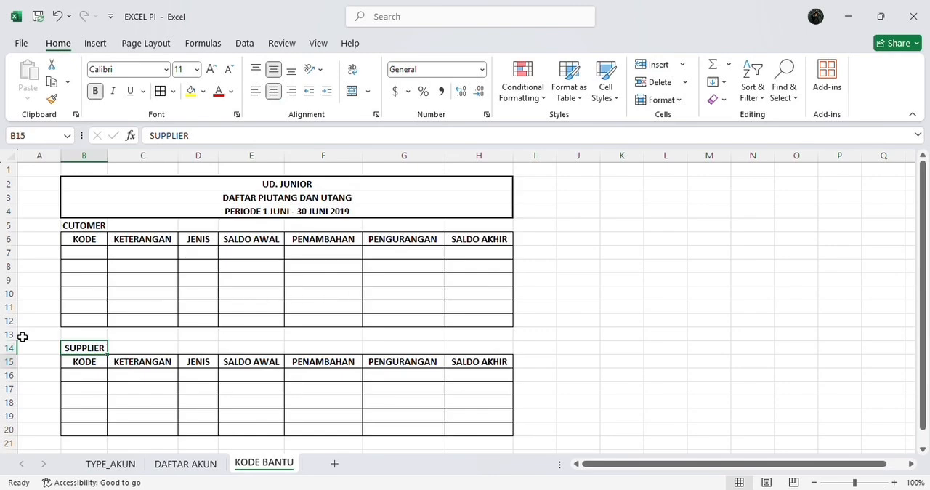
key("Down")
key("Right")
key("Right")
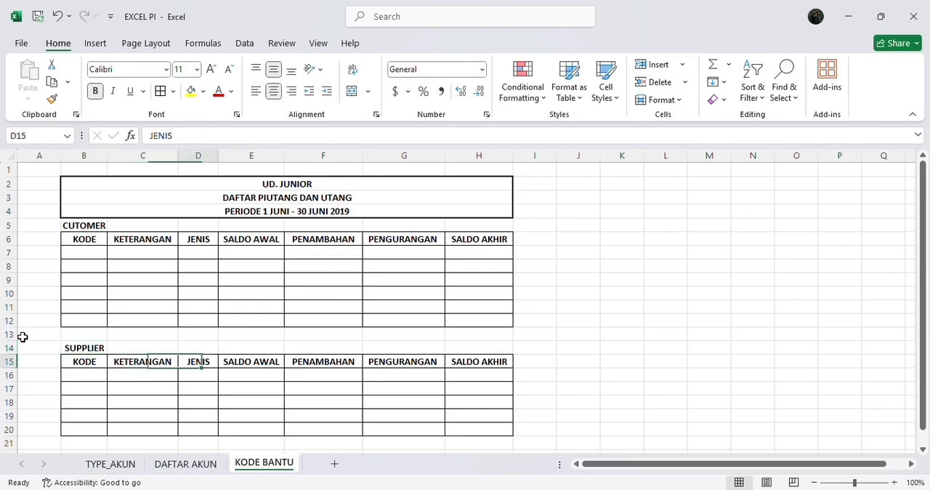
key("Right")
key("Right")
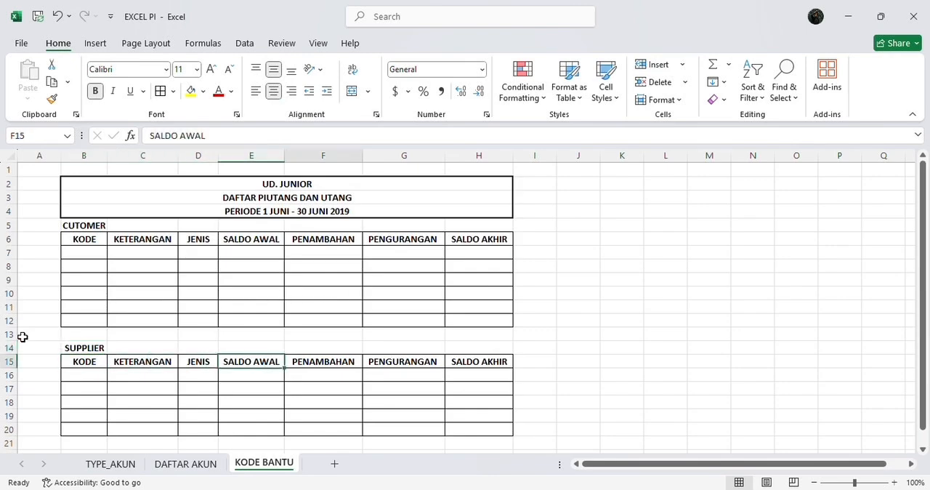
key("Right")
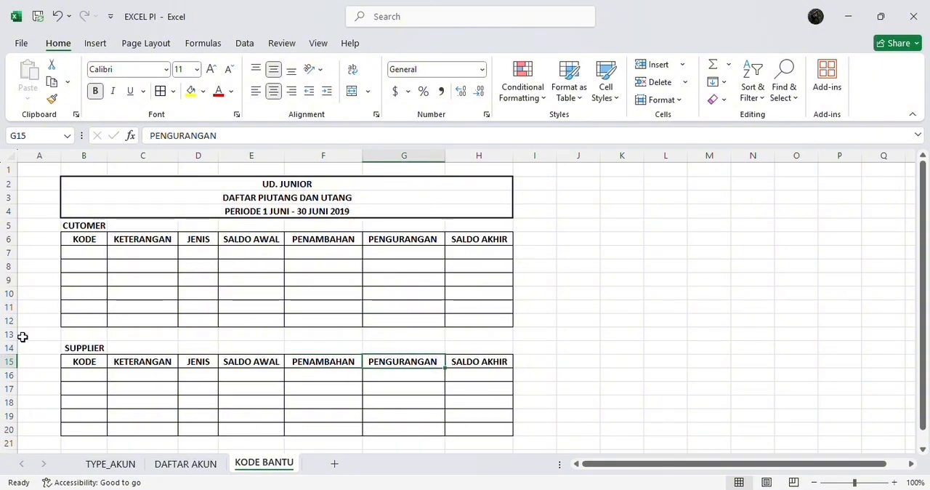
key("Right")
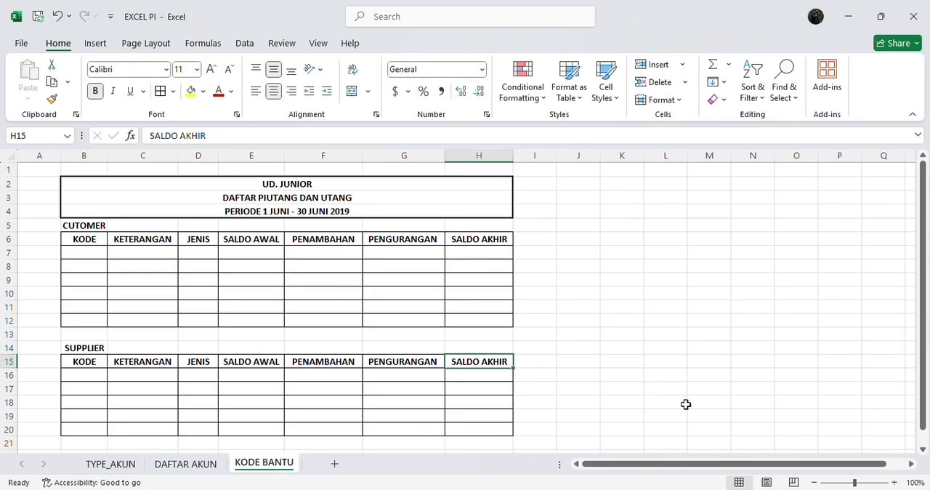
Consult the Daftar Customer dan Supplier table in the 01 PENDAHULUAN Word document, and return to the EXCEL PI workbook
key("alt+Tab")
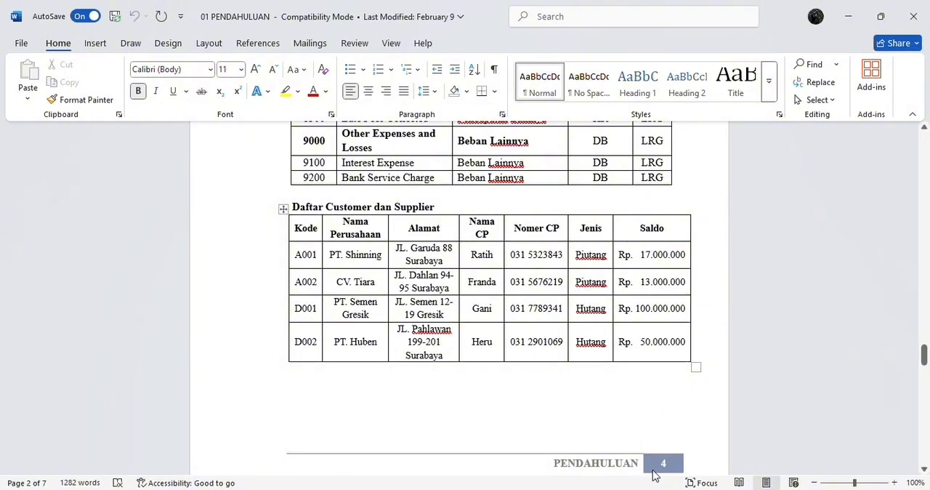
key("alt+Tab")
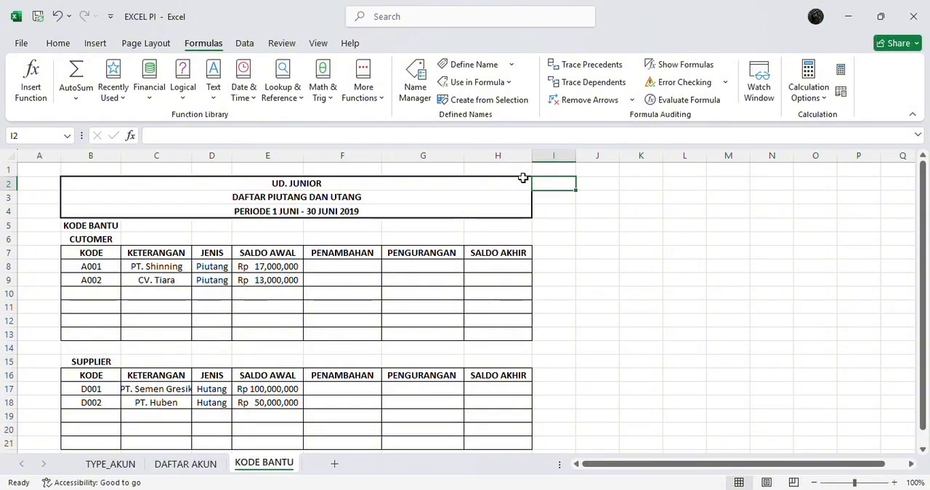
Define a workbook-scoped name KODE_BANTU that refers to the whole of column B on the KODE BANTU sheet
left_click(90, 154)
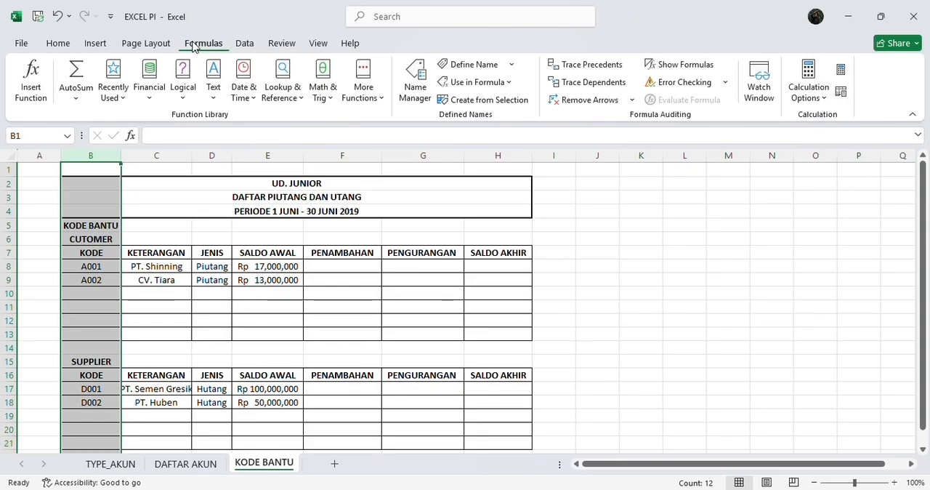
left_click(414, 80)
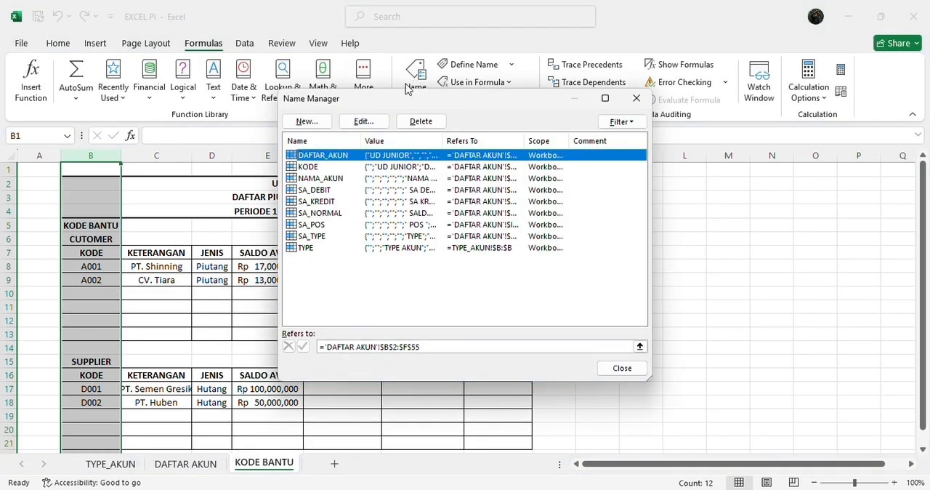
left_click(306, 121)
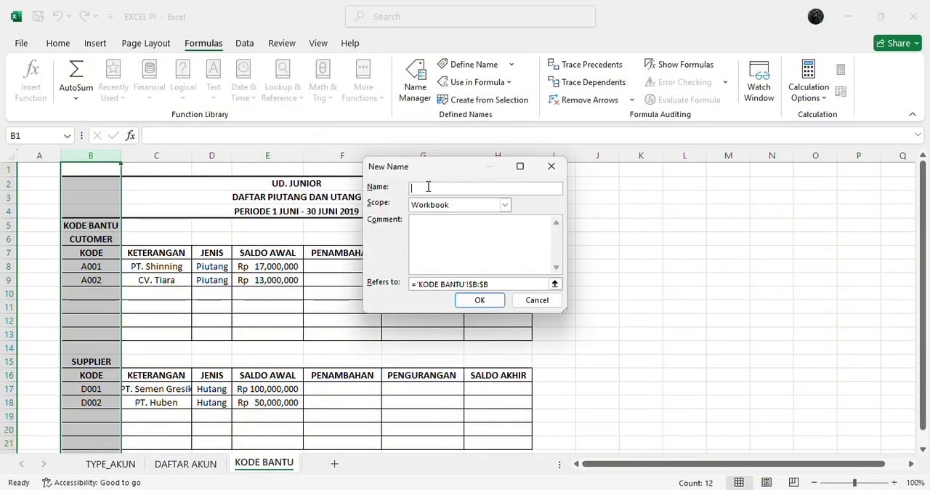
type("KODE")
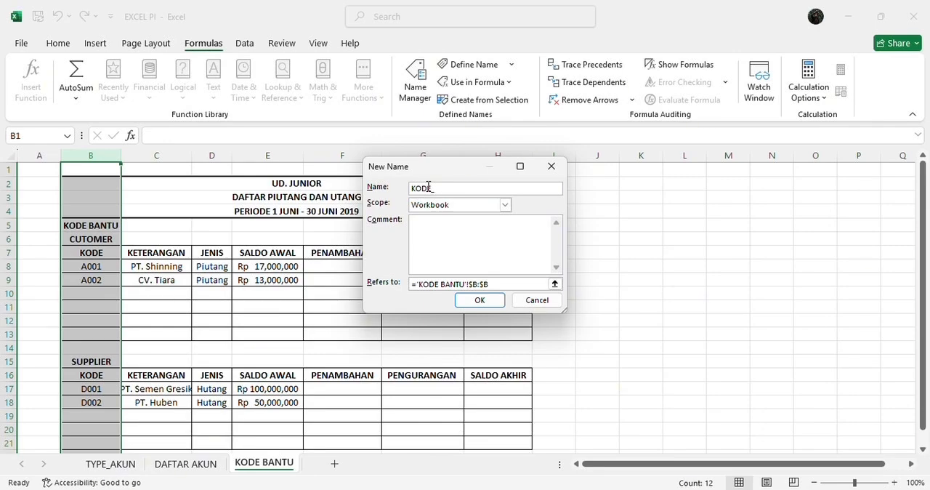
type("_BANTU")
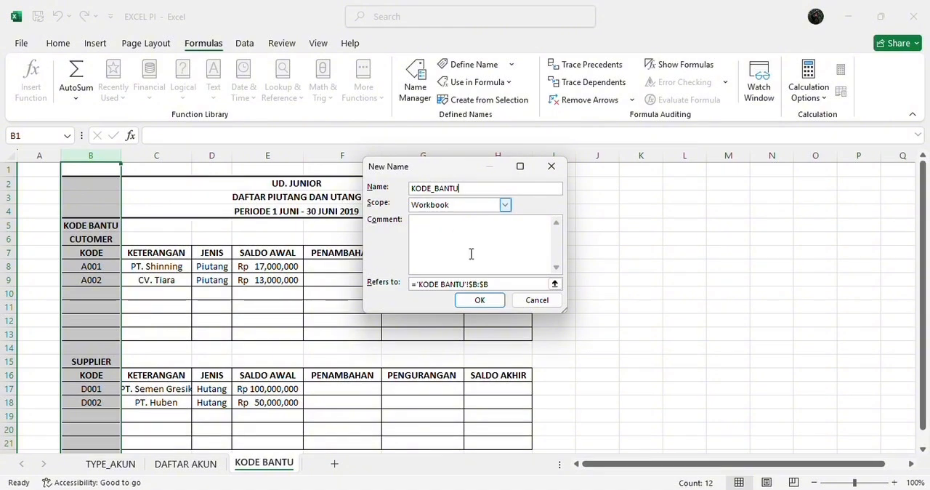
left_click(480, 302)
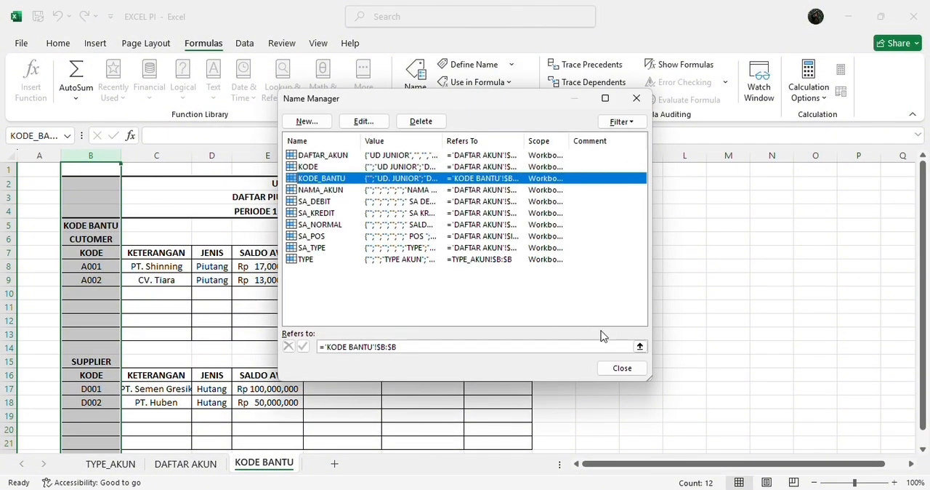
left_click(620, 369)
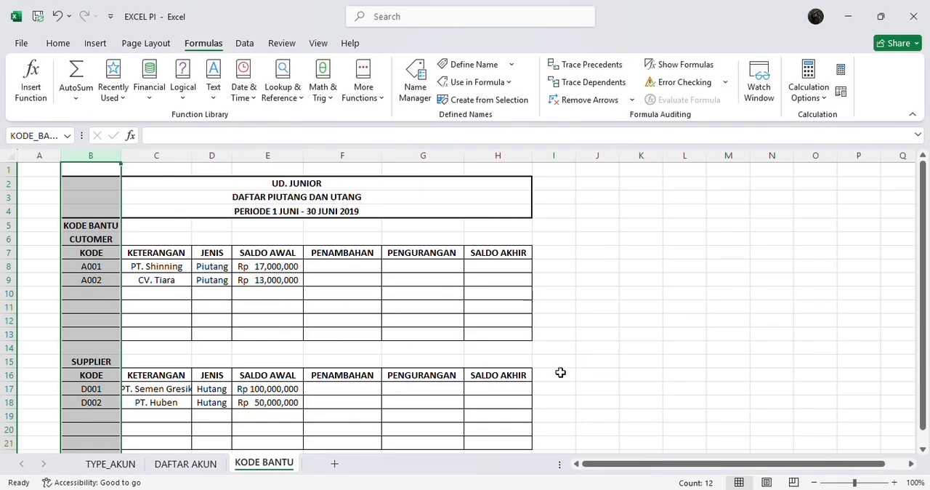
Add a new sheet after KODE BANTU and enter the title UD. JUNIOR in merged and centred cells B2:I2
left_click(338, 463)
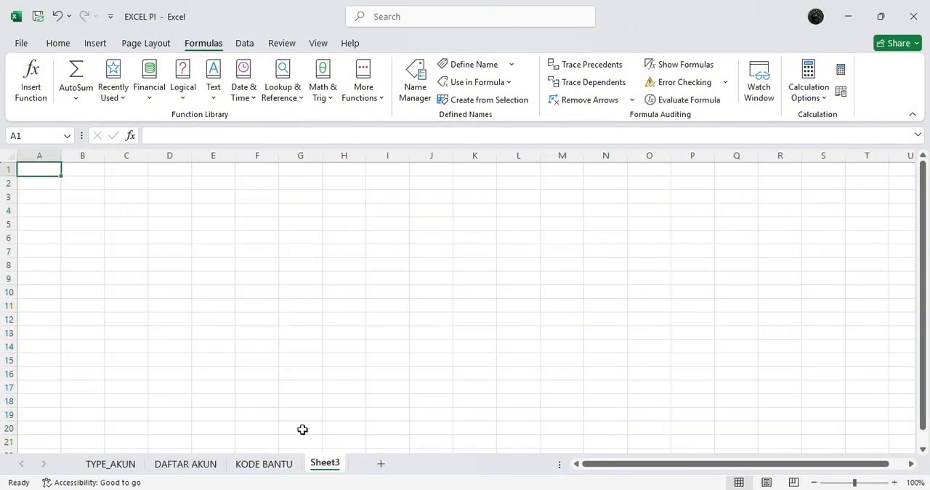
left_click(90, 185)
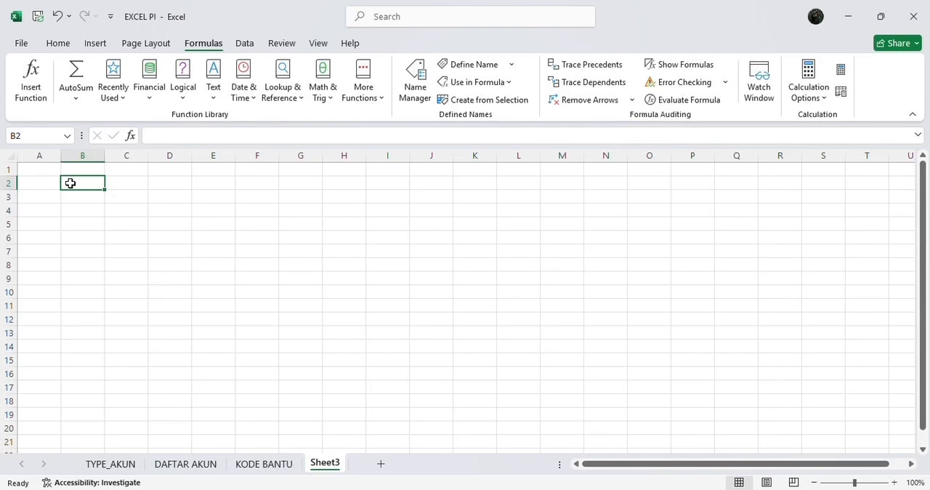
left_click(52, 45)
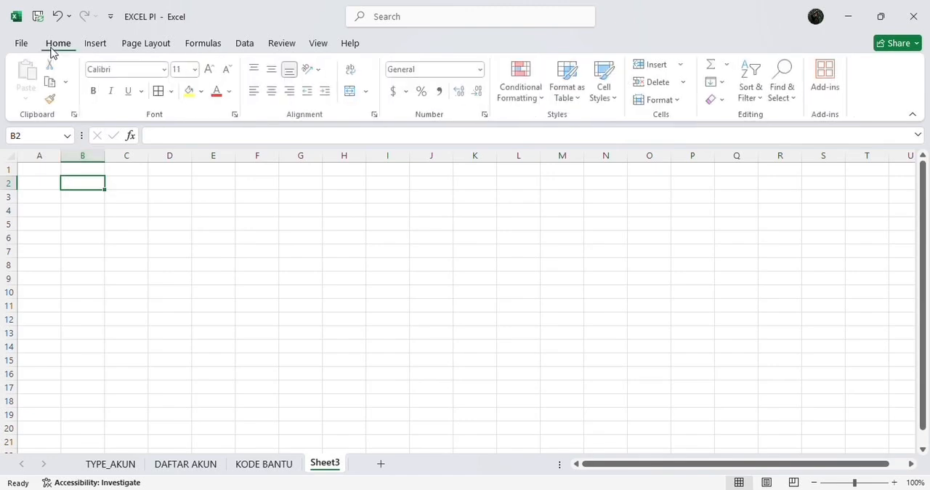
left_click_drag(81, 183, 179, 185)
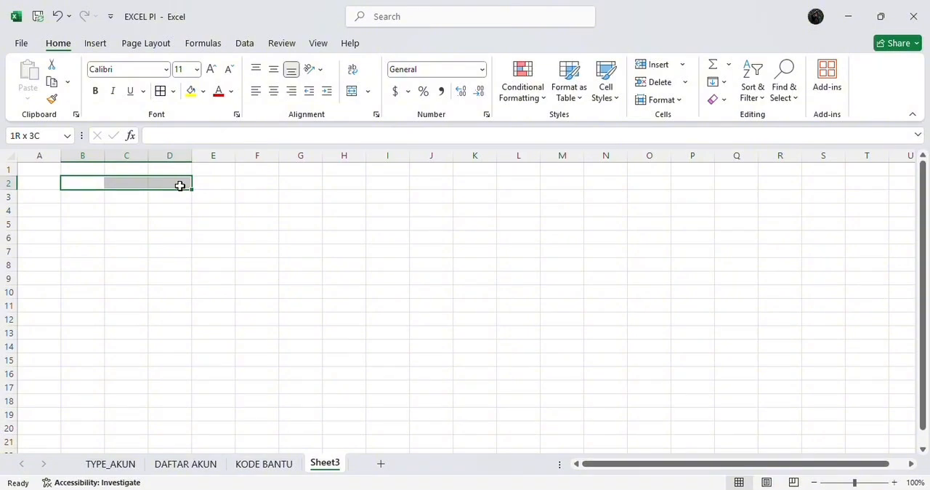
left_click_drag(179, 185, 374, 186)
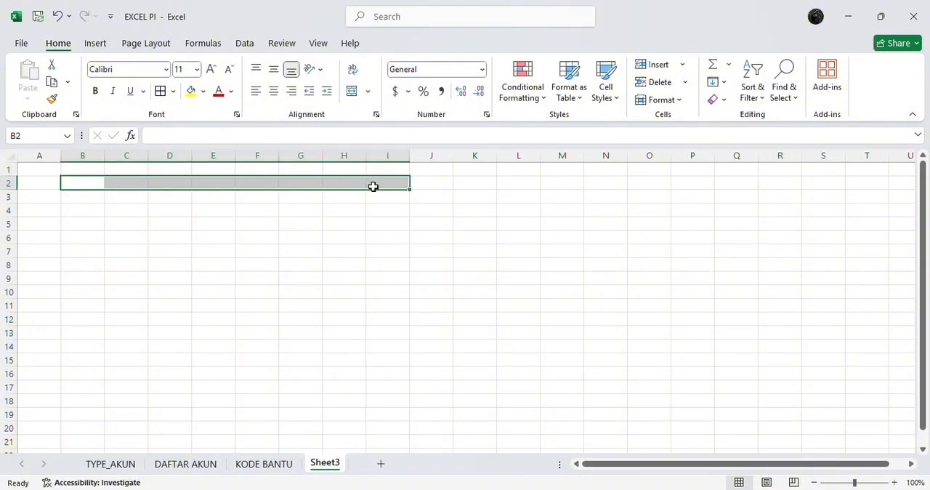
left_click(352, 92)
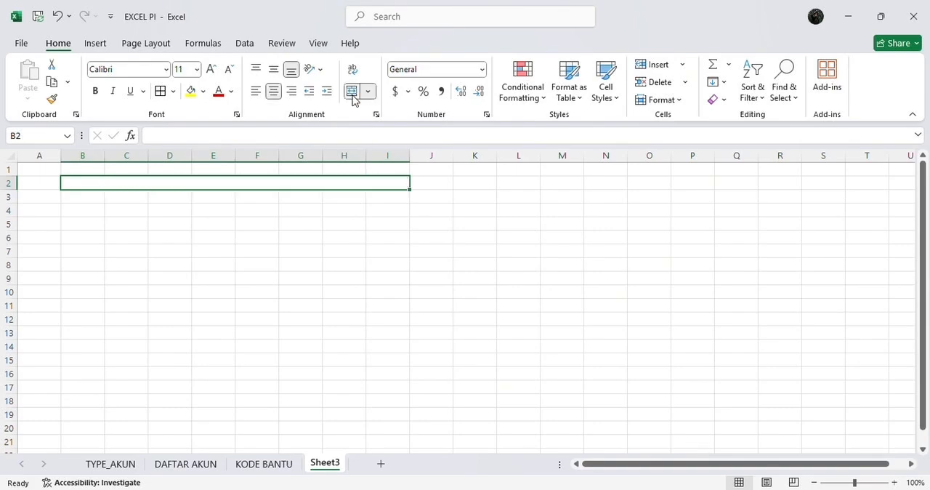
left_click(359, 136)
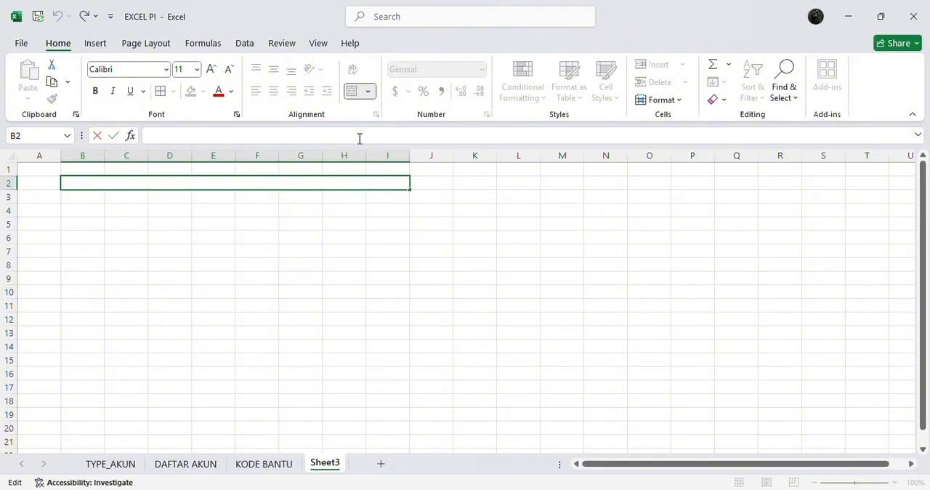
type("UD. JUNIOR")
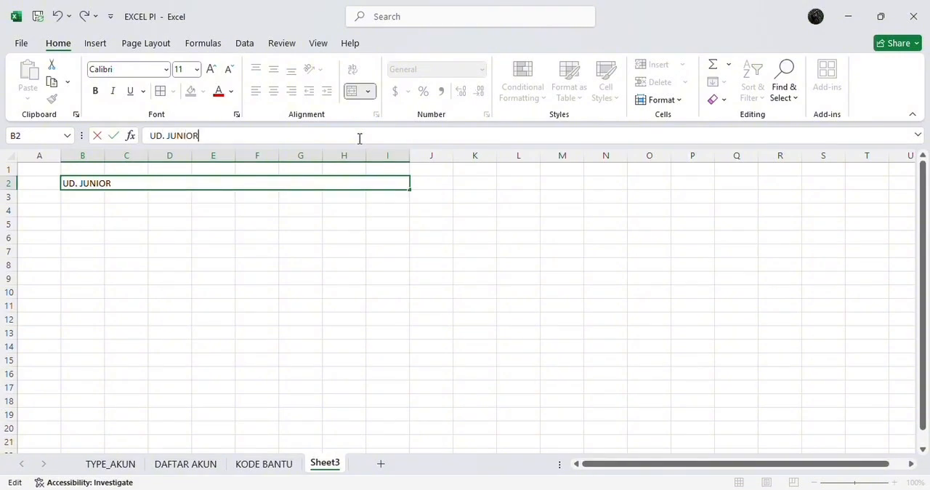
key("Return")
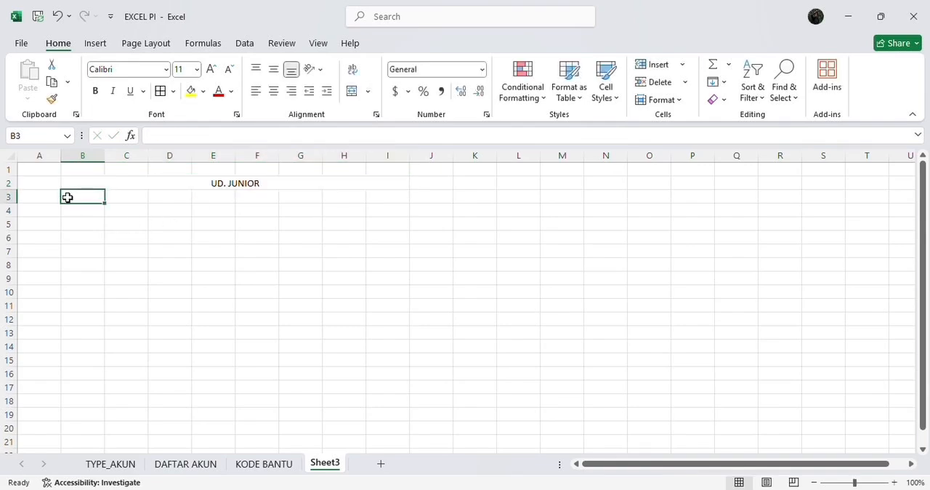
Merge and centre cells B3:I3 and enter the title JURNAL UMUM
left_click_drag(68, 196, 371, 197)
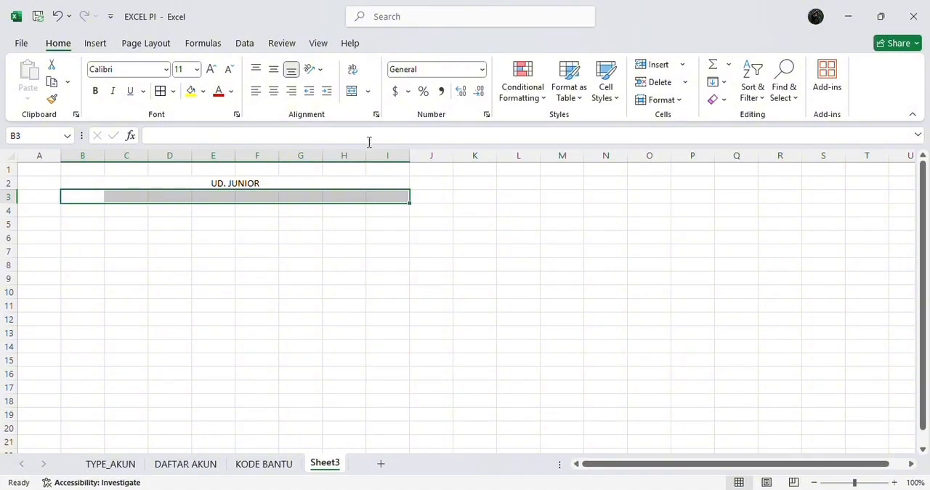
left_click(355, 98)
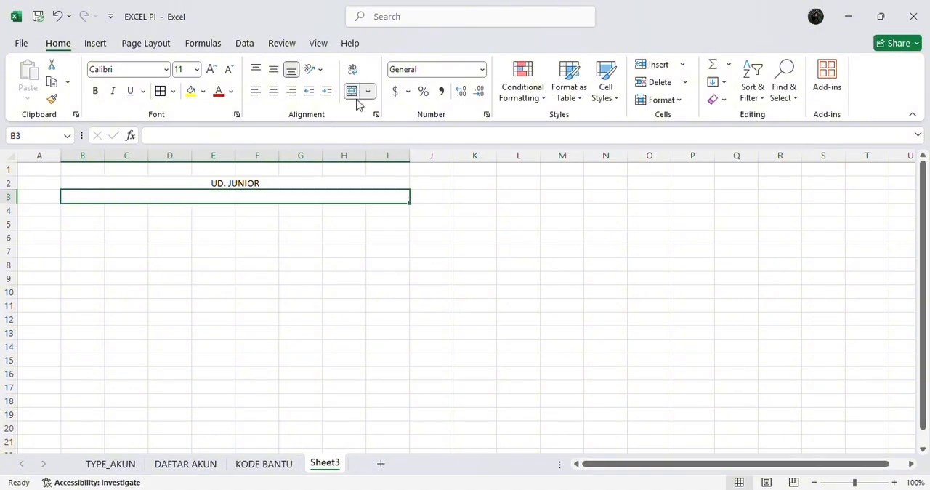
left_click(354, 138)
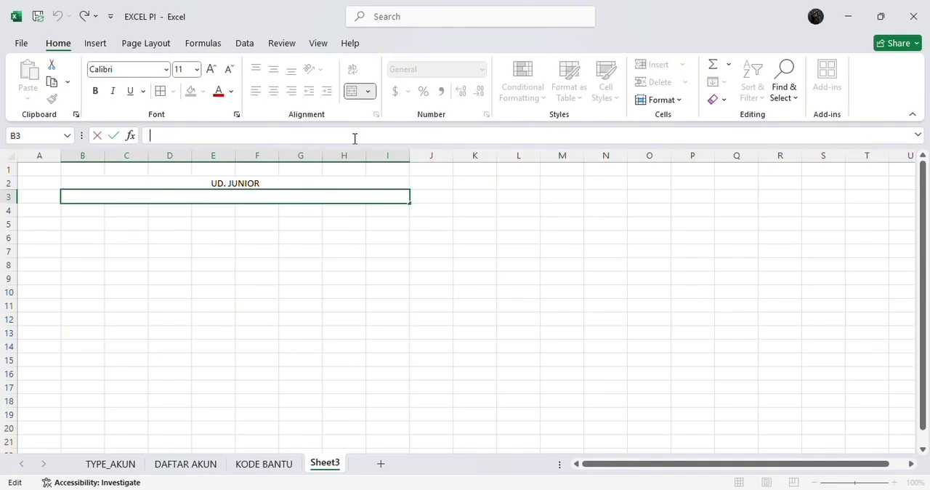
type("JURNA")
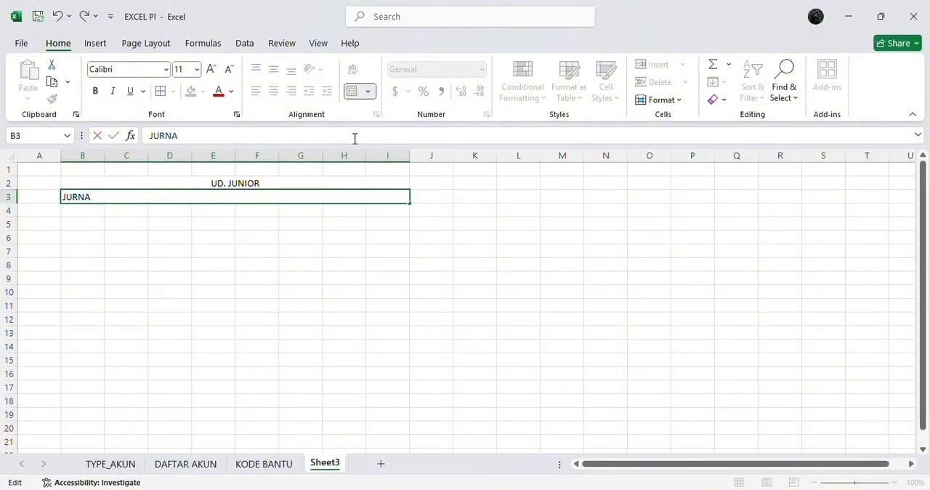
type("L UMUM")
key("Return")
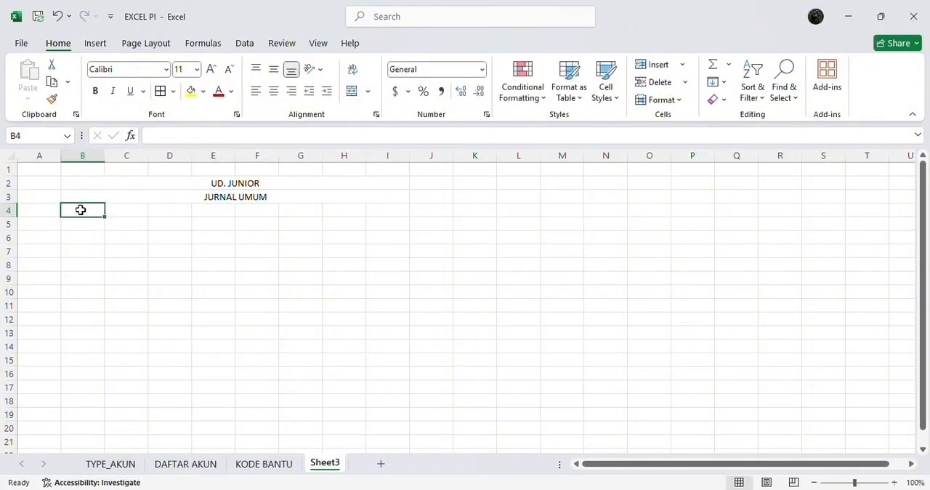
Merge and centre cells B4:I4 and enter the period line PERIODE 1 JUNI - 30 2019
left_click_drag(81, 210, 372, 210)
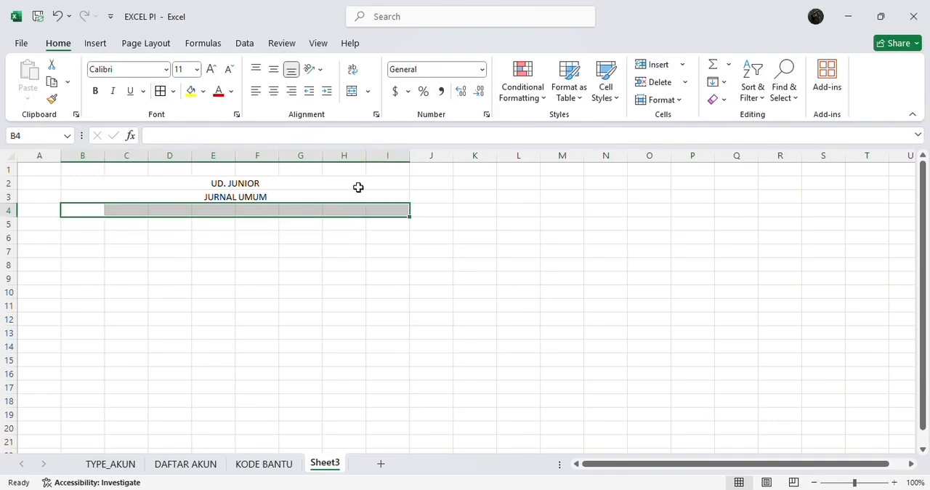
left_click(352, 91)
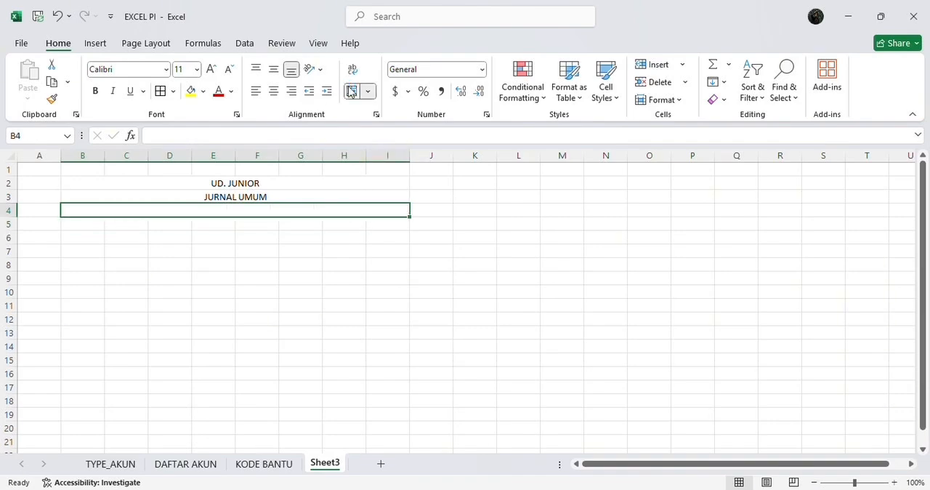
left_click(351, 134)
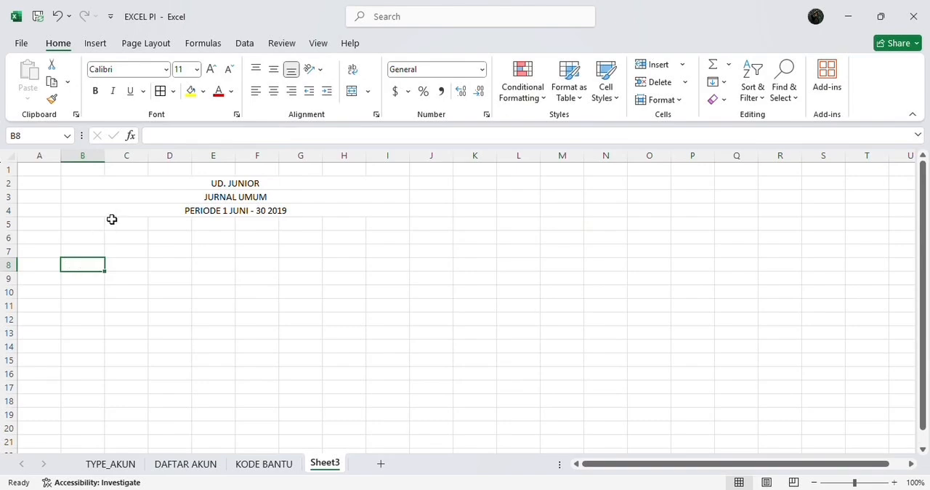
Enter the column headings TANGGAL in cell B8 and REF in cell C8
left_click(175, 134)
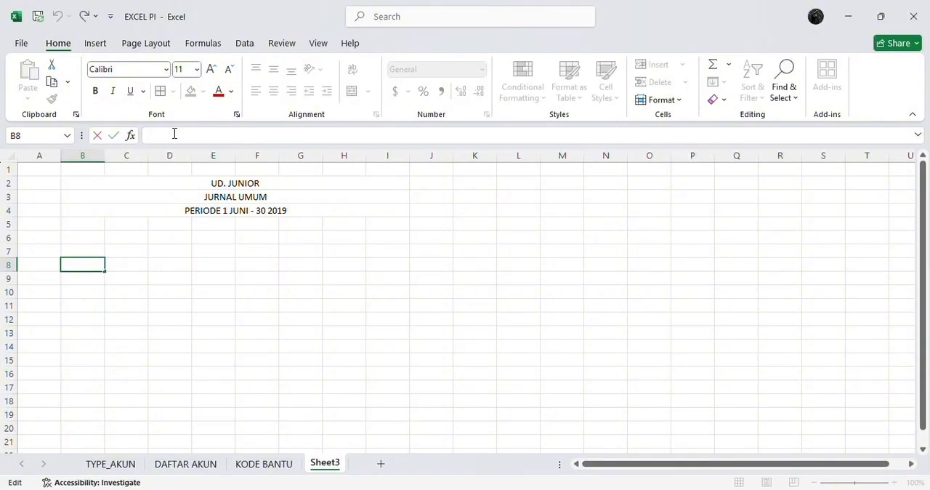
type("TANGGAL")
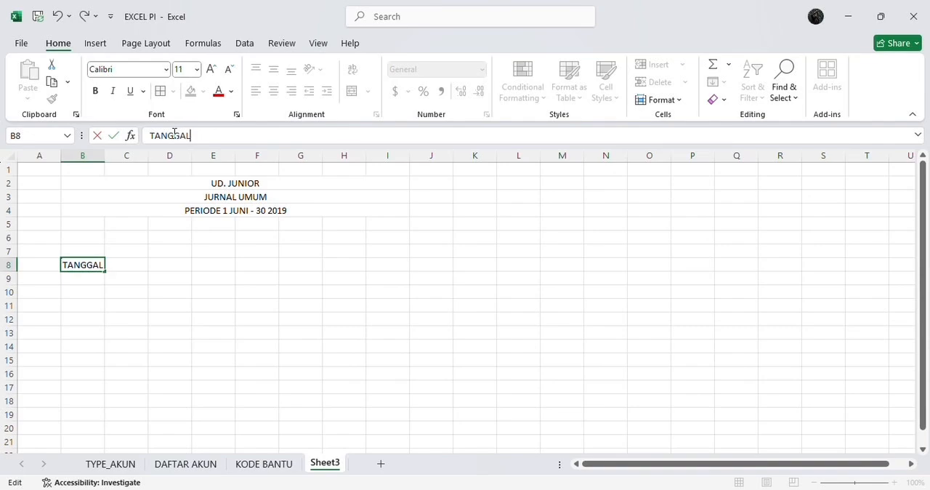
key("Return")
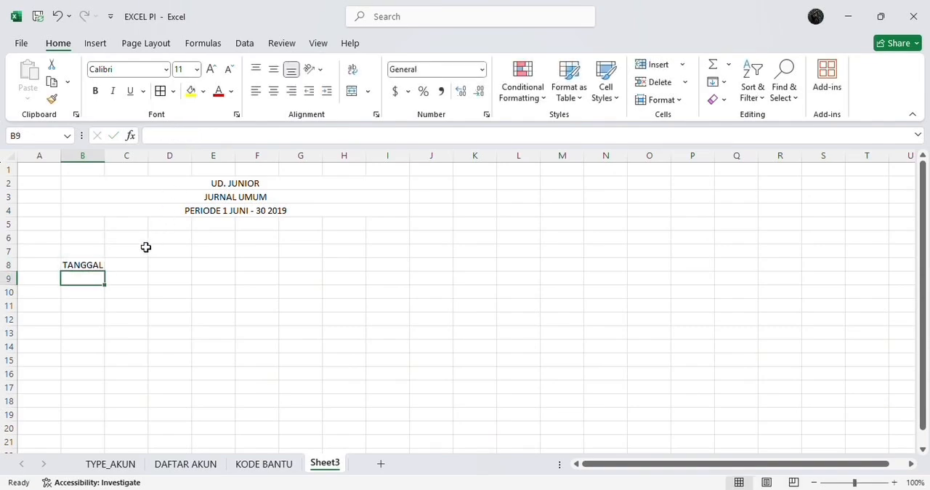
left_click(131, 267)
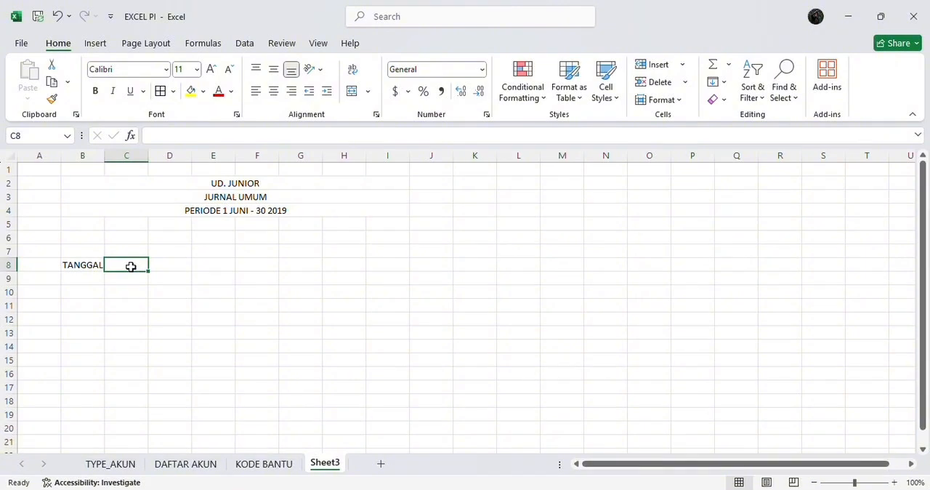
type("REF")
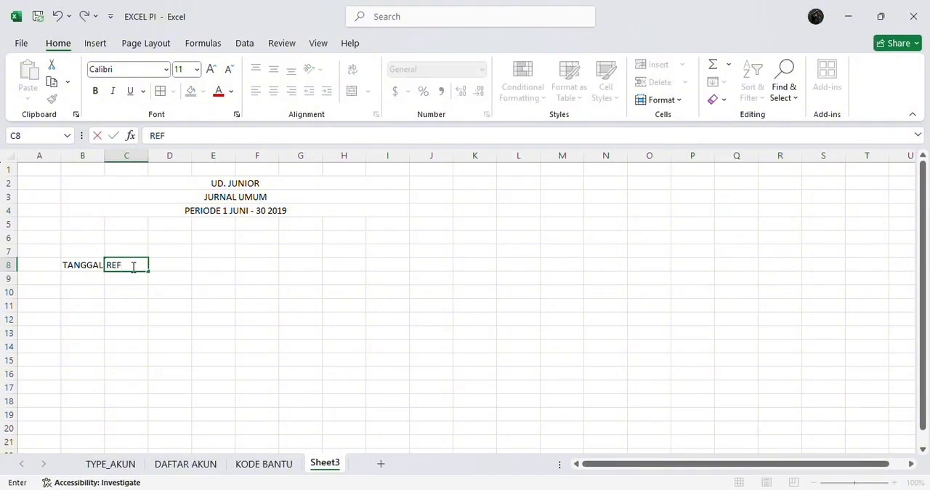
key("ctrl+Return")
Enter the heading KETERANGAN in cell D8 and widen column D to fit it
left_click(178, 264)
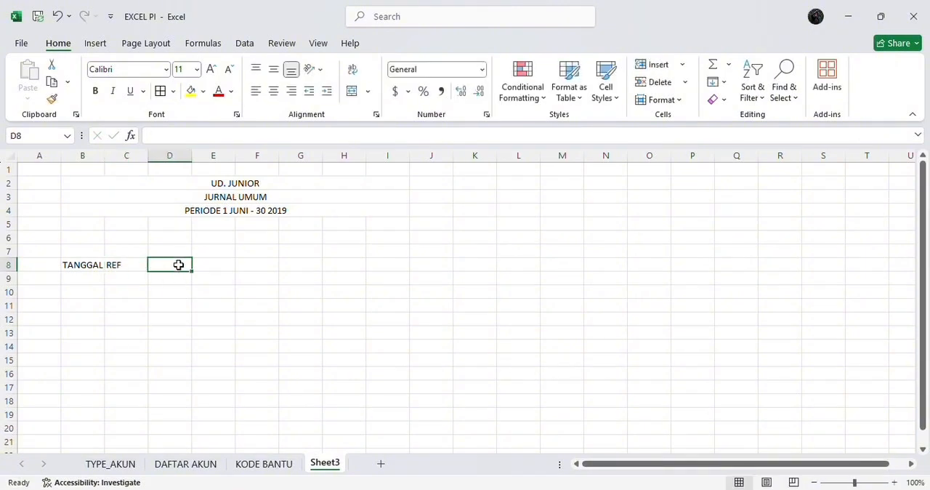
type("KETE")
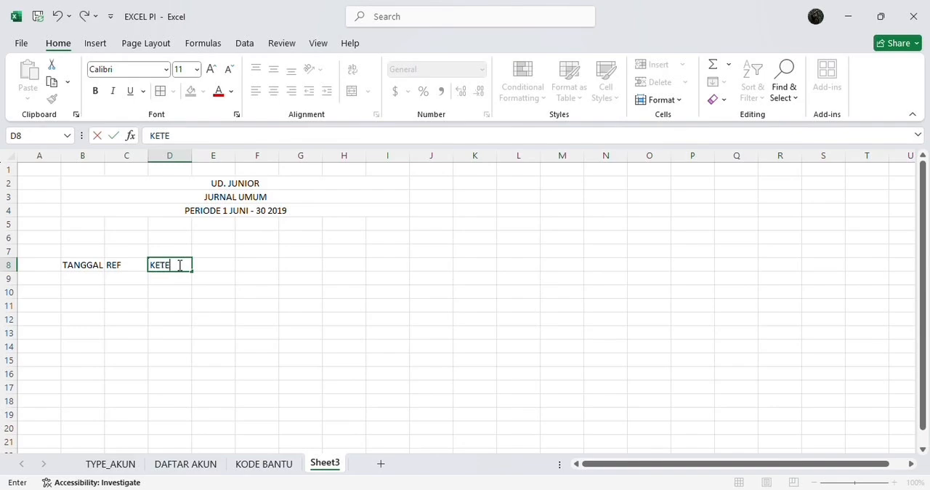
type("RANGAN")
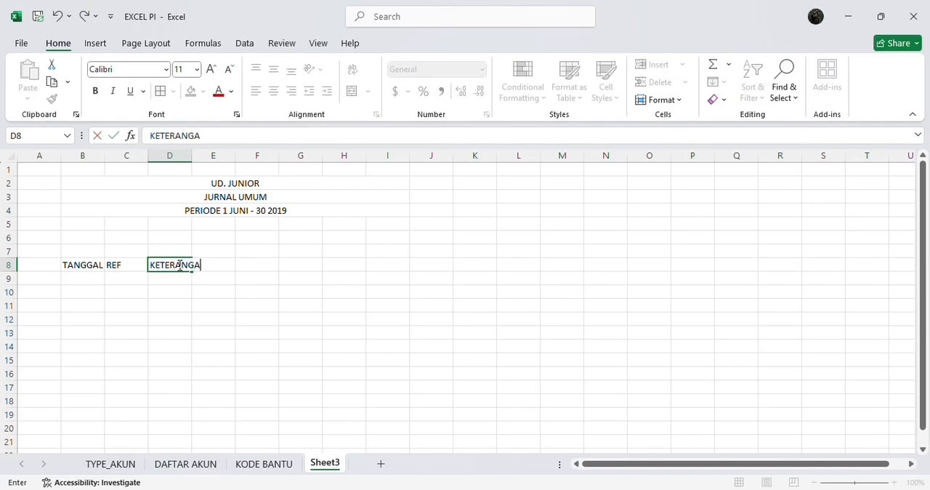
left_click(230, 265)
key("Return")
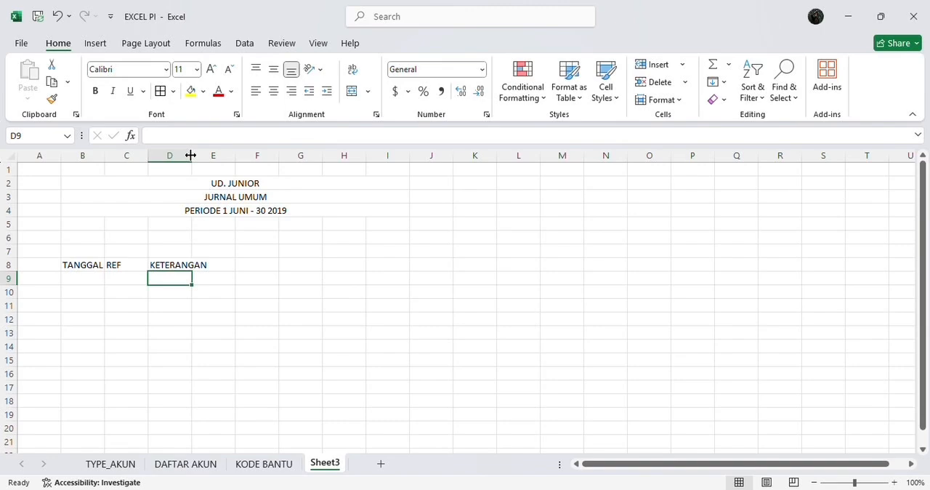
left_click_drag(191, 155, 210, 155)
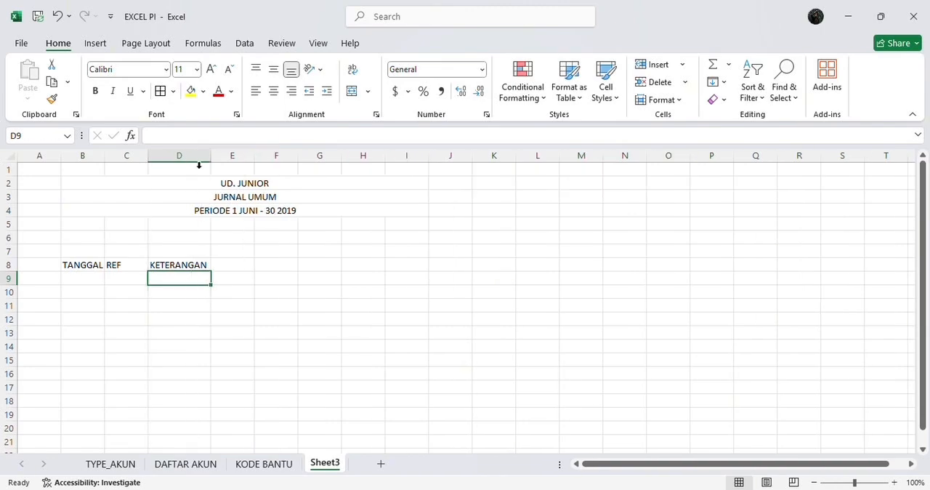
Enter the heading KODE BANTU in cell E8 and widen column E to fit it
left_click(237, 263)
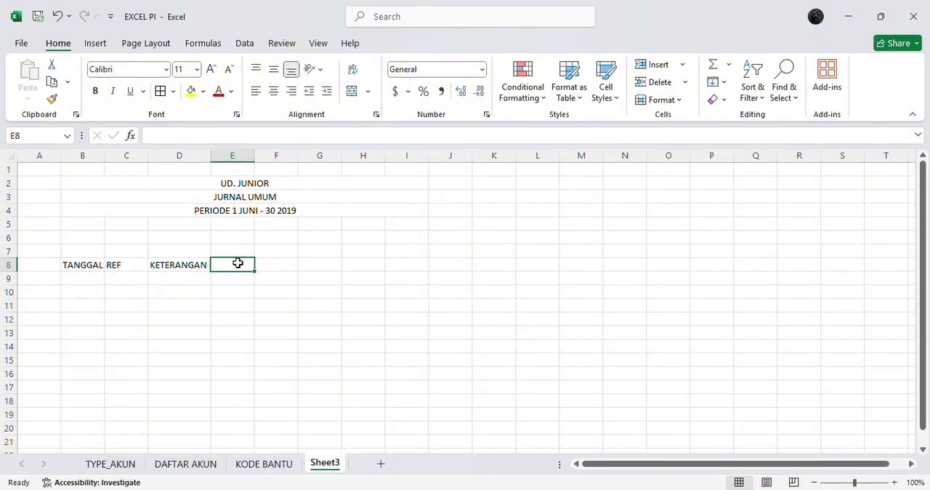
type("KO")
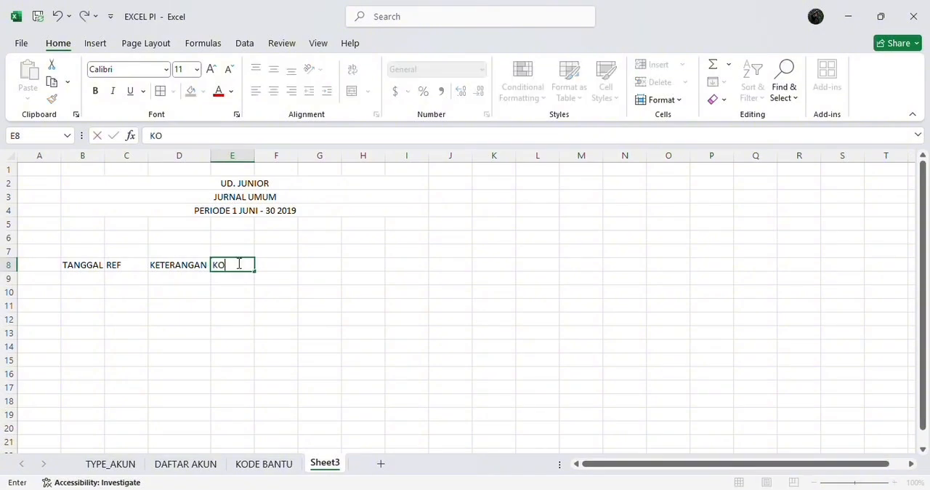
type("DE BANTU")
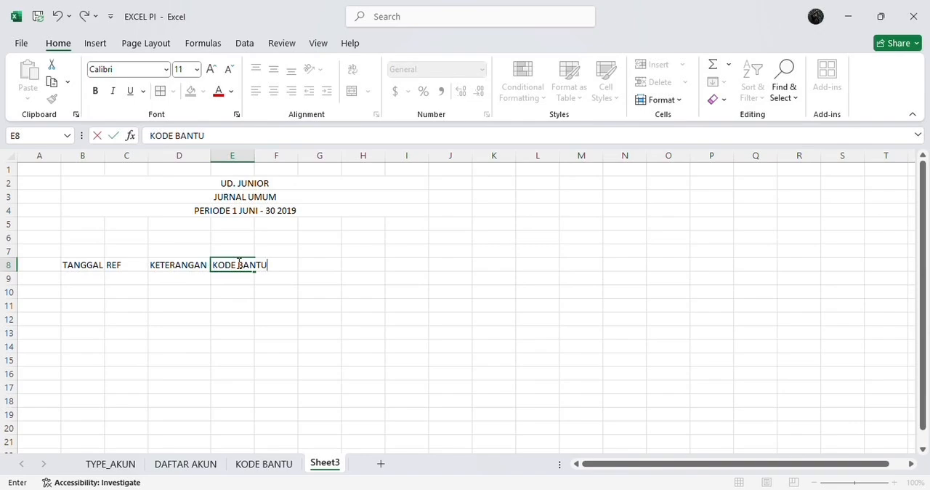
key("Return")
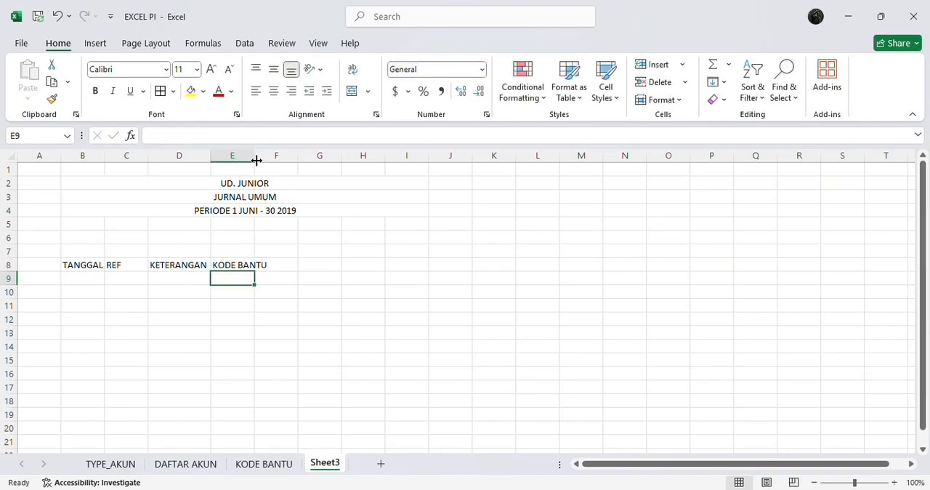
left_click_drag(253, 160, 270, 159)
Enter the heading KODE AKUN in cell F8 and autofit the width of column F
left_click(289, 262)
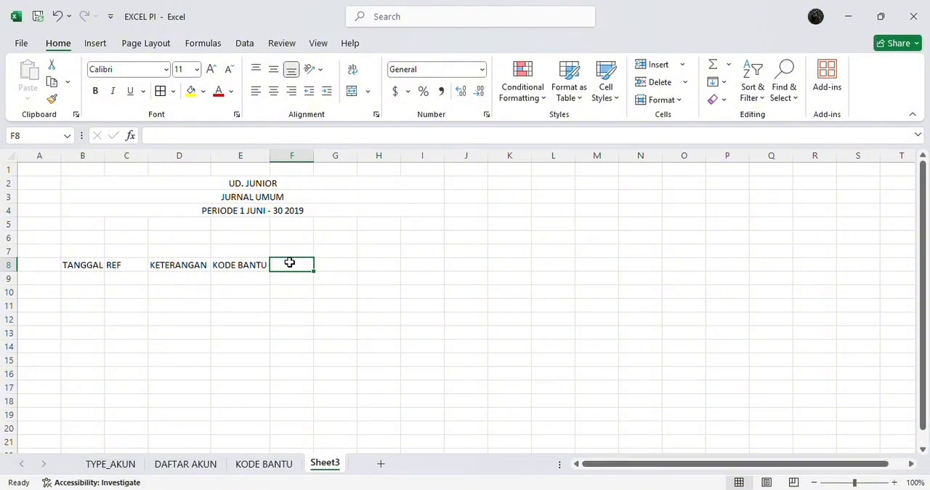
double_click(289, 262)
type("KODE")
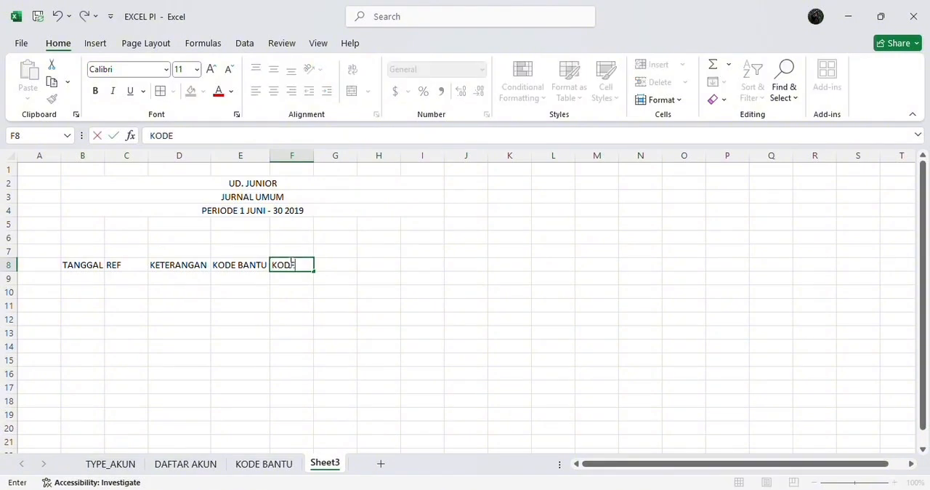
type(" AKUN")
key("Return")
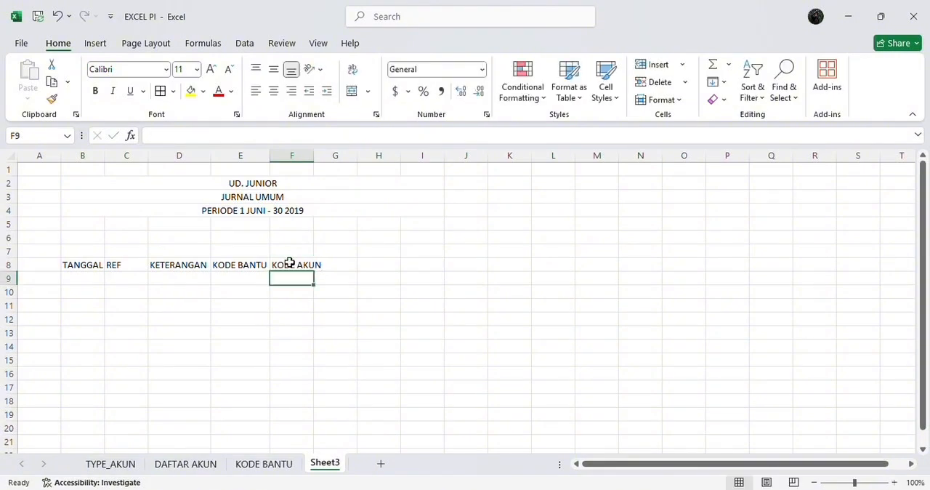
double_click(314, 155)
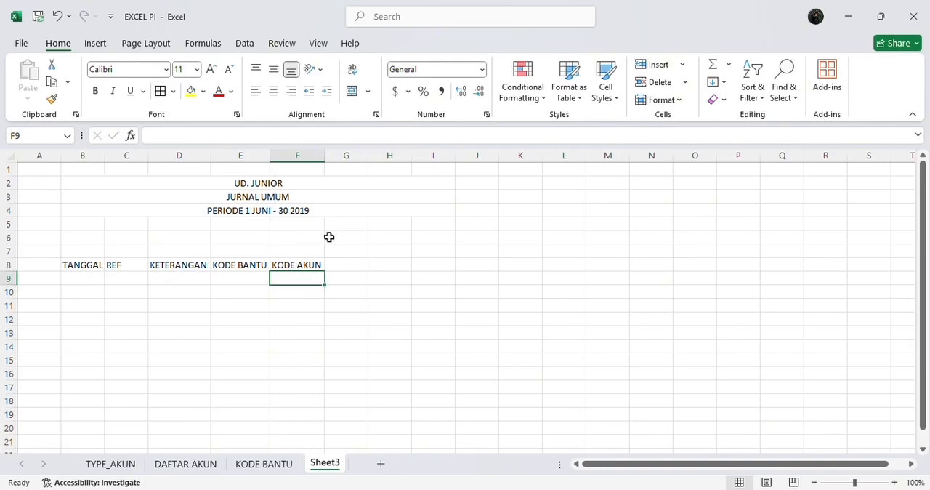
Enter the heading NAMA AKUN in cell G8 and autofit the width of column G
left_click(340, 266)
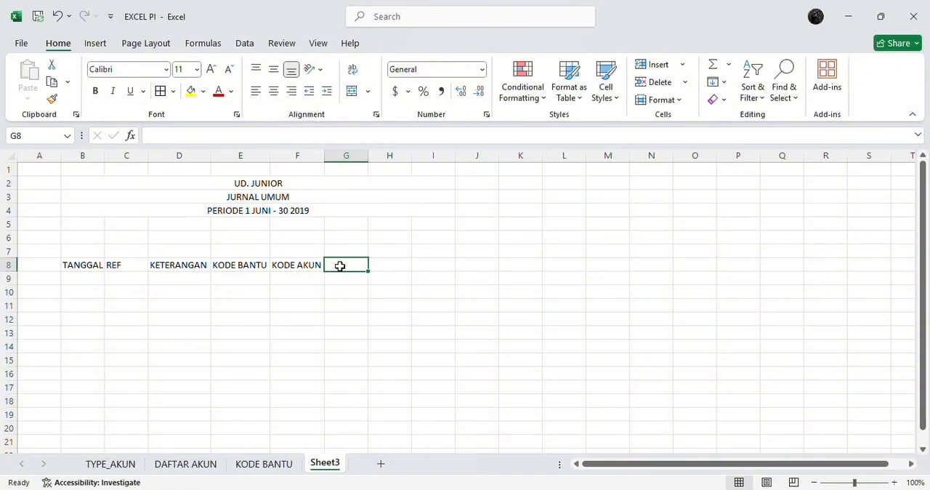
type("N")
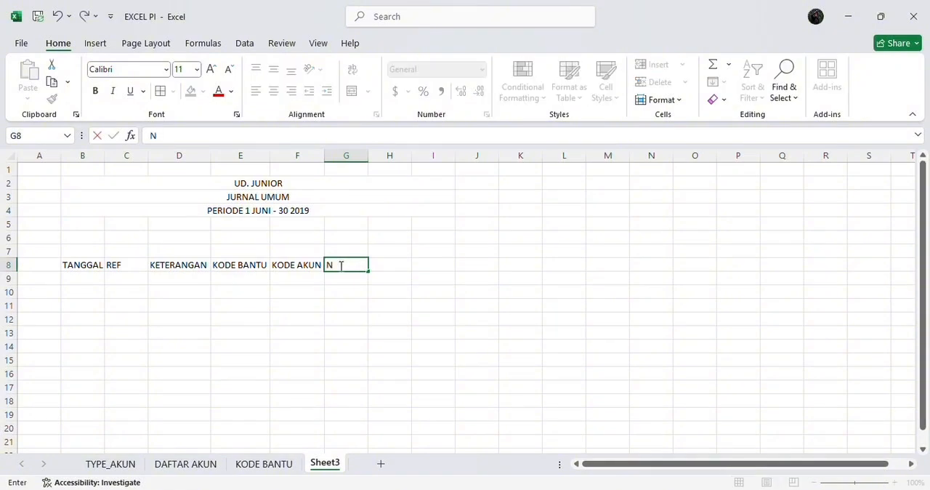
type("AMA AKUN")
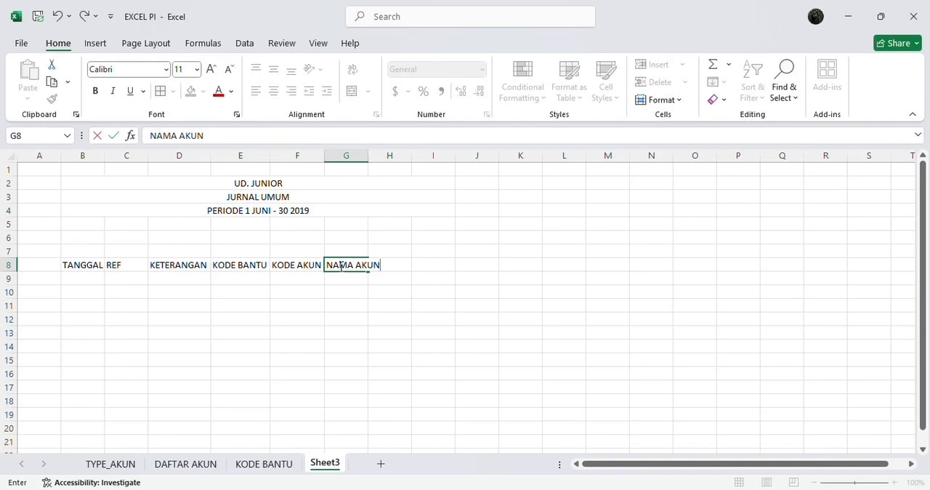
key("Return")
left_click_drag(365, 156, 364, 156)
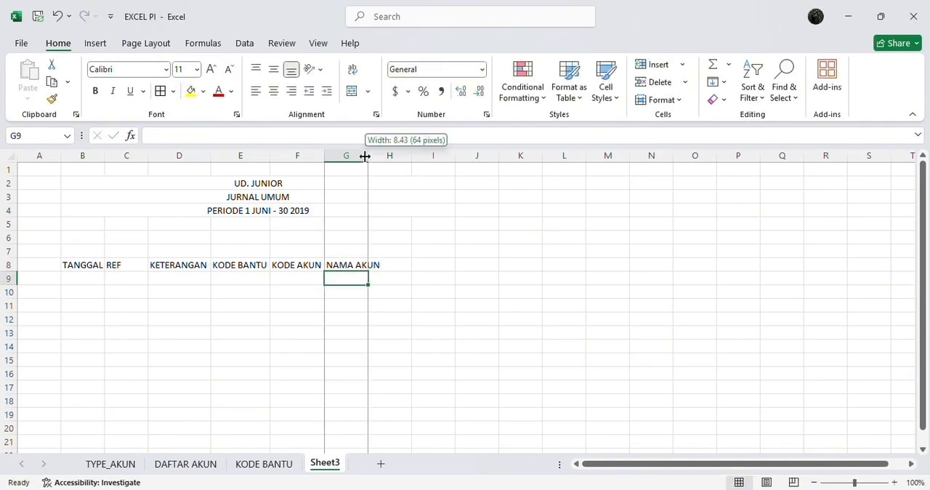
double_click(364, 156)
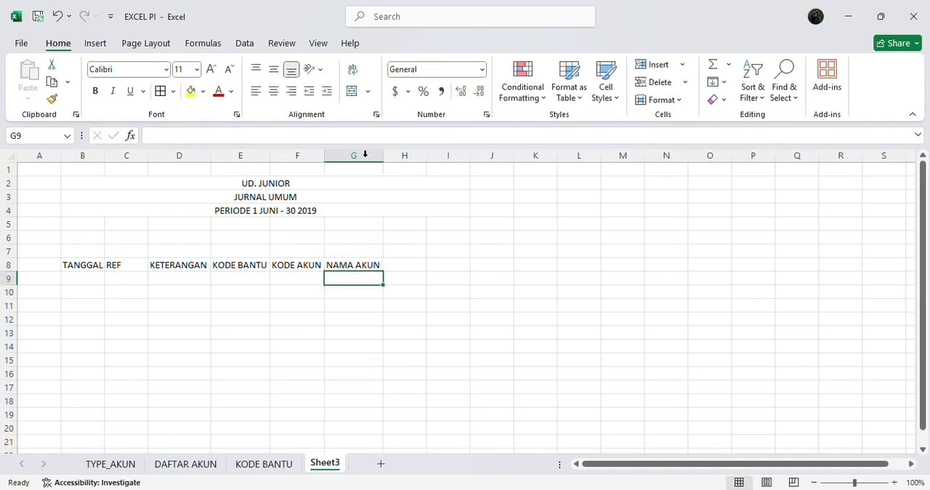
Enter the headings DEBIT in cell H8 and KREDIT in cell I8
left_click(406, 267)
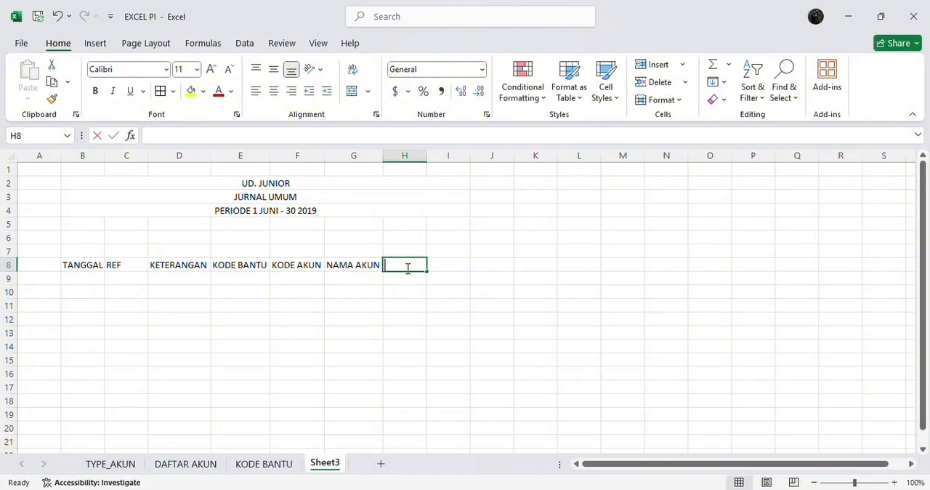
type("DEBIT")
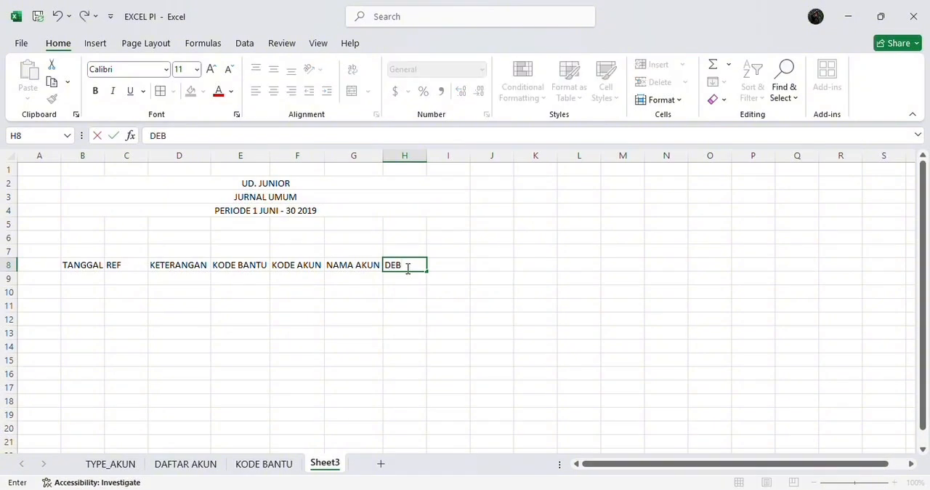
left_click(450, 264)
type("KREDIT")
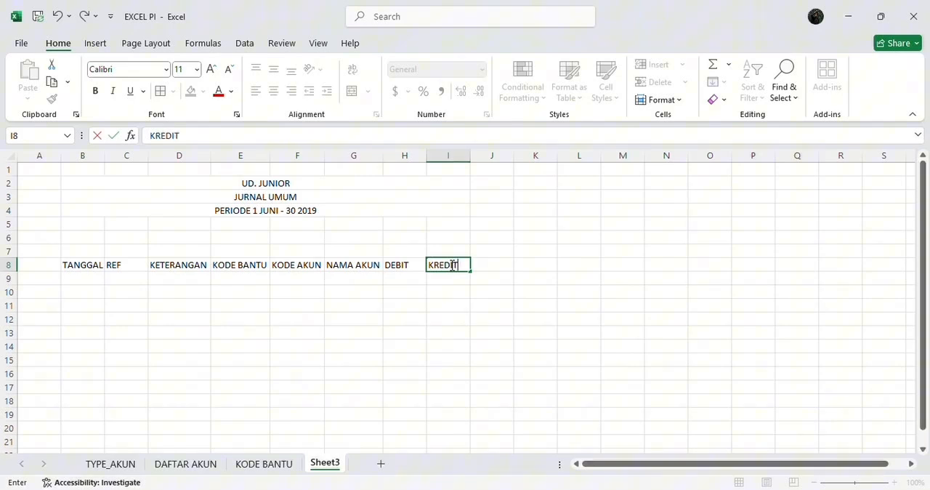
key("Return")
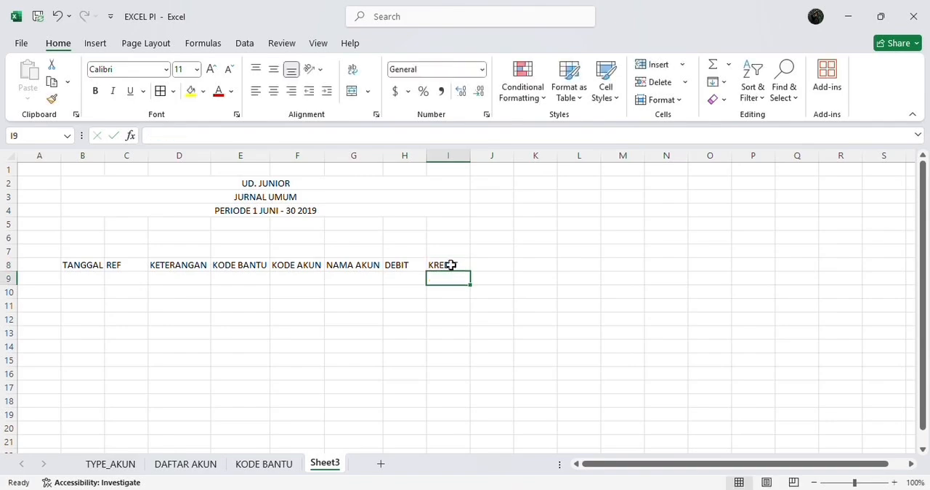
Format the title block B2:I4 with thick outside borders, bold text and middle vertical alignment
left_click_drag(130, 179, 180, 208)
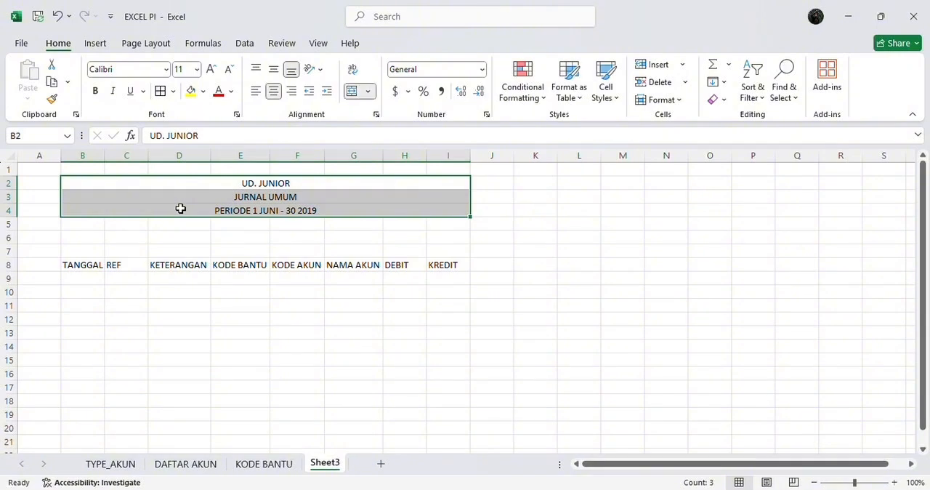
left_click(173, 93)
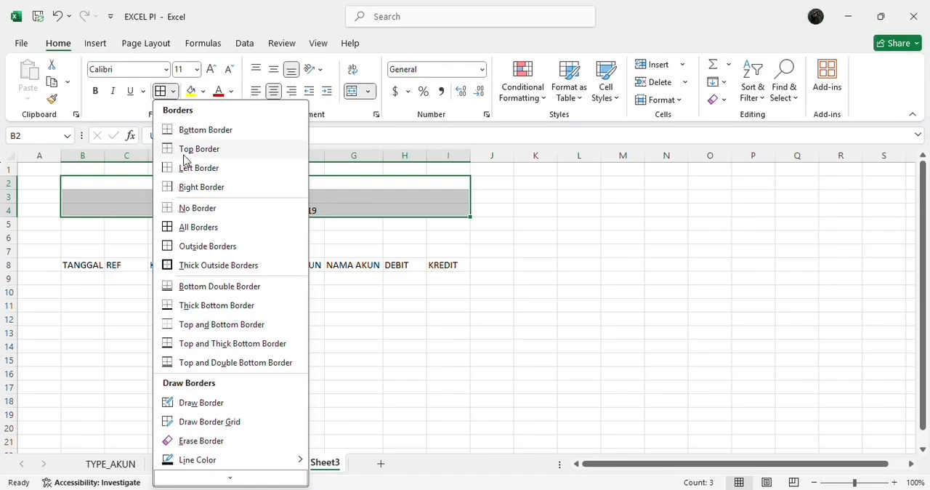
left_click(187, 267)
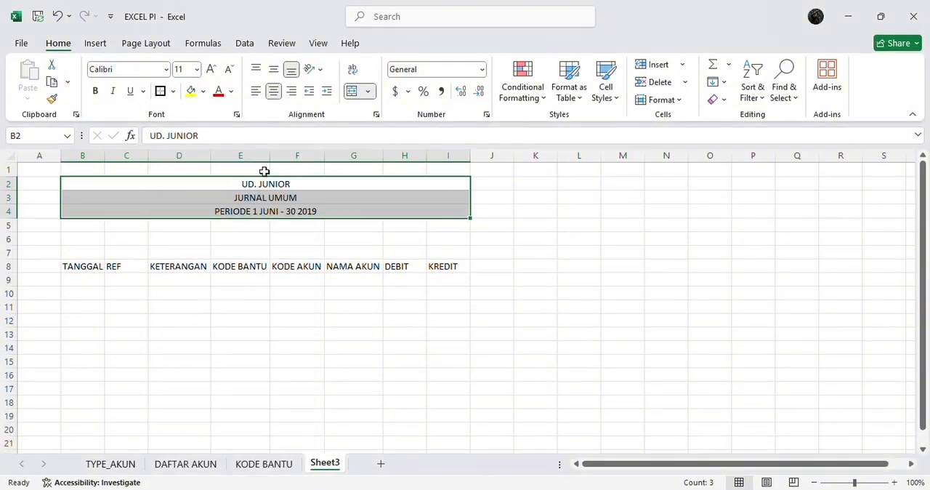
left_click(100, 88)
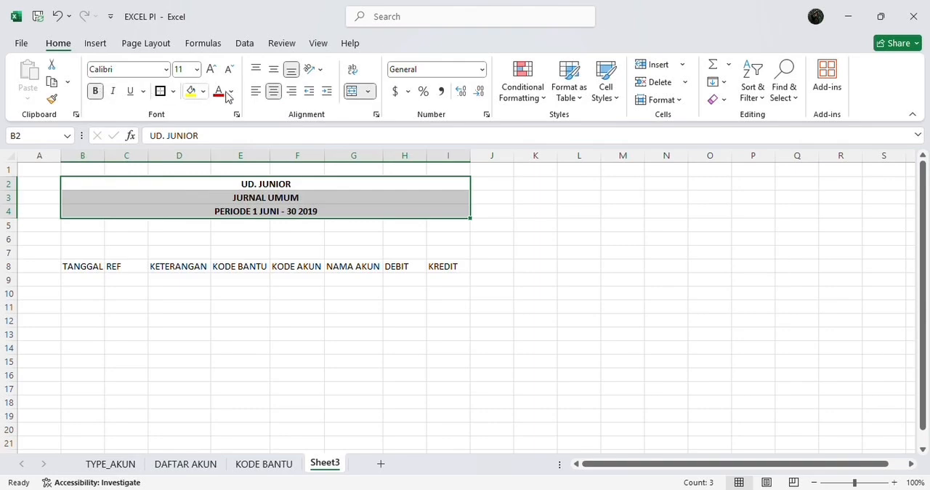
left_click(275, 72)
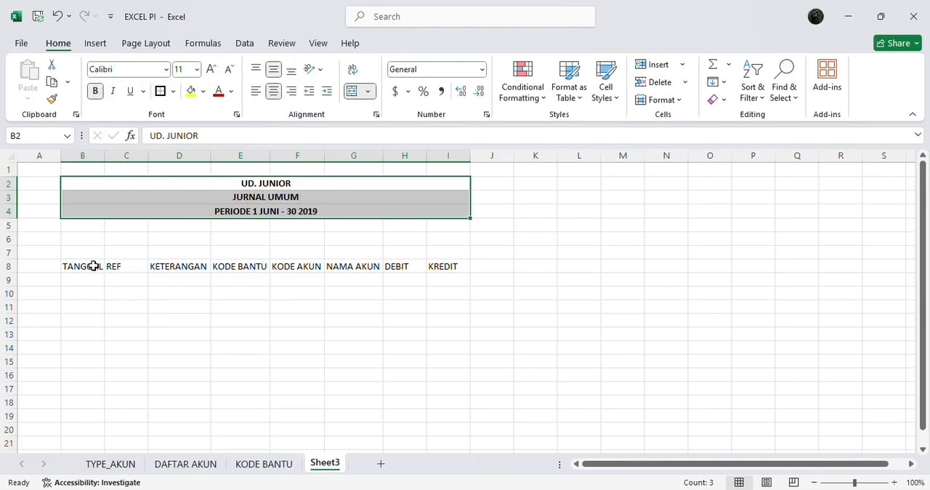
Apply all borders to the journal table in columns B to I, from heading row 8 down past row 22
left_click_drag(93, 266, 437, 382)
scroll(437, 381, "up", 2)
scroll(437, 381, "up", 3)
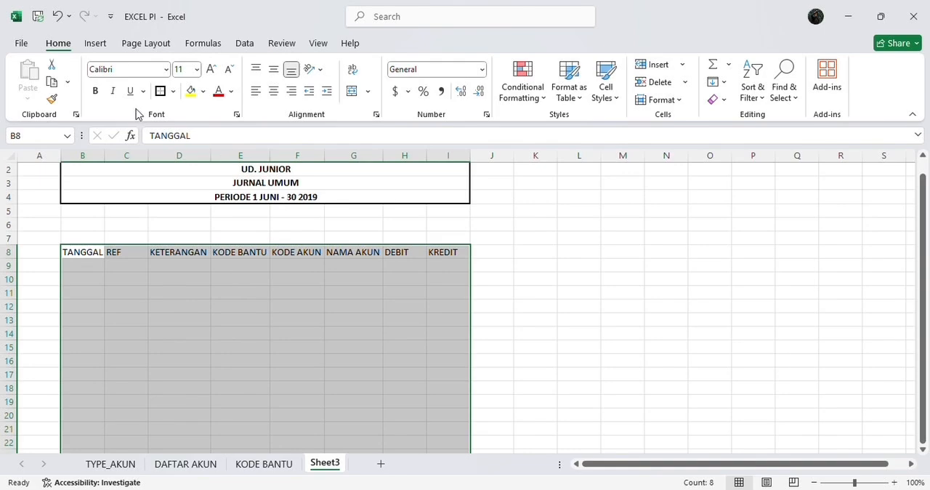
left_click(173, 92)
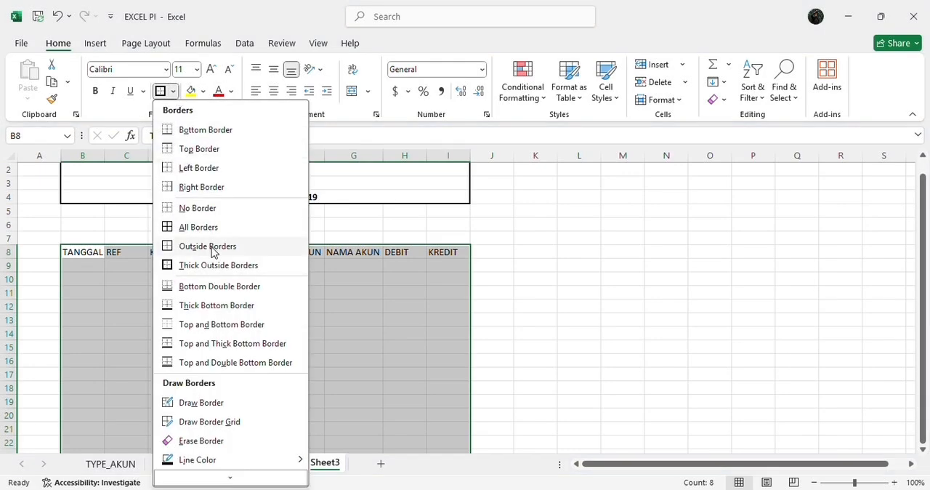
left_click(210, 228)
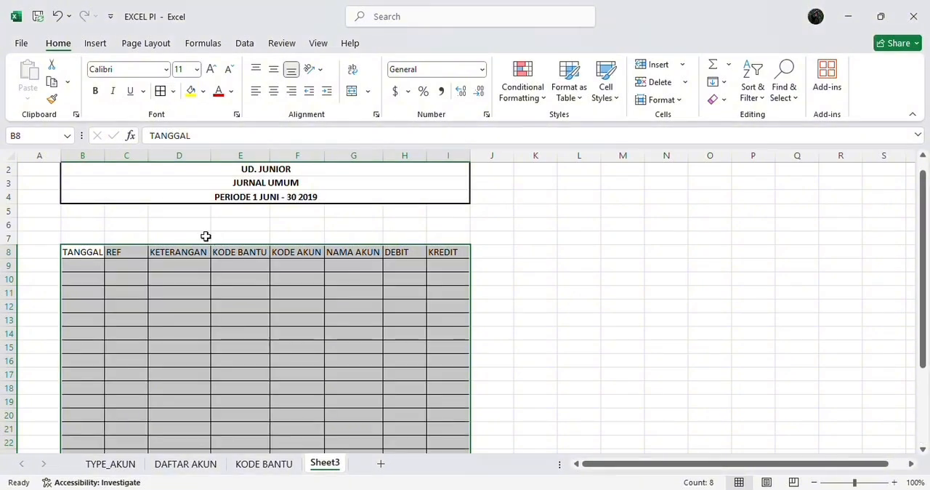
Format the heading row B8:I8 with bold text, horizontal centering and middle vertical alignment
left_click(85, 251)
left_click_drag(108, 250, 429, 251)
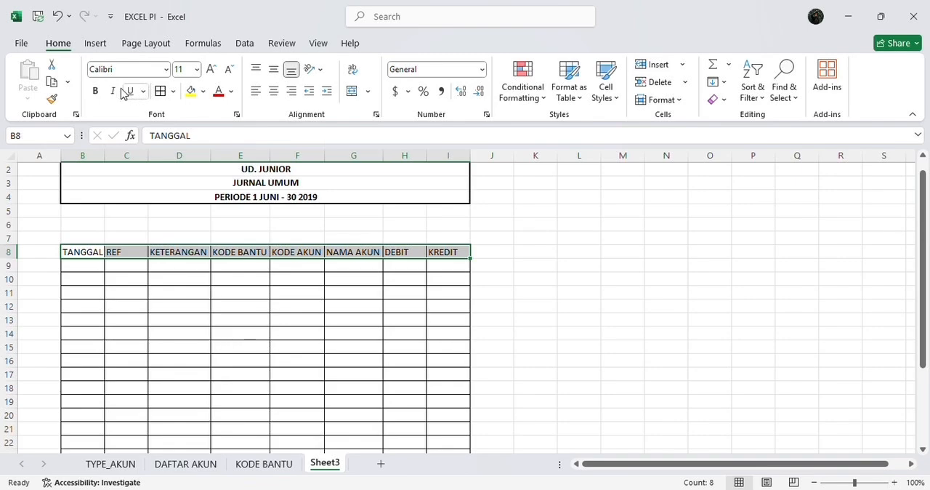
left_click(95, 91)
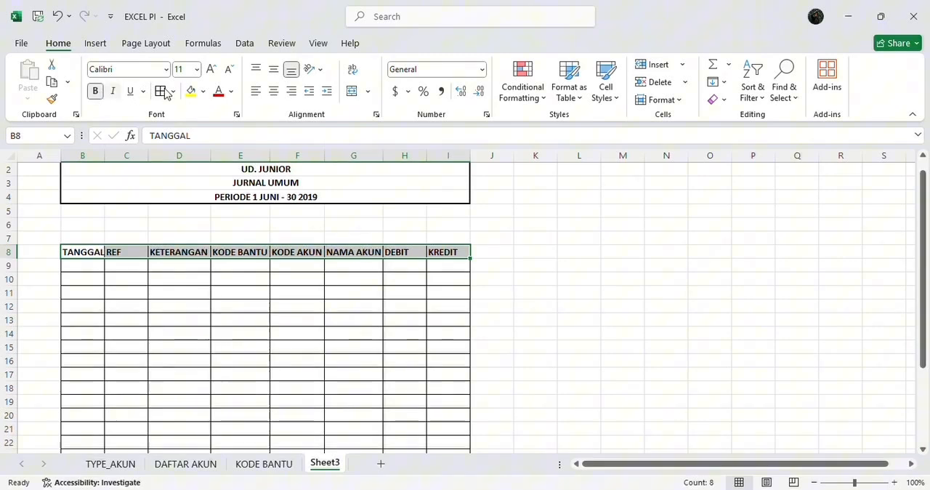
left_click(274, 91)
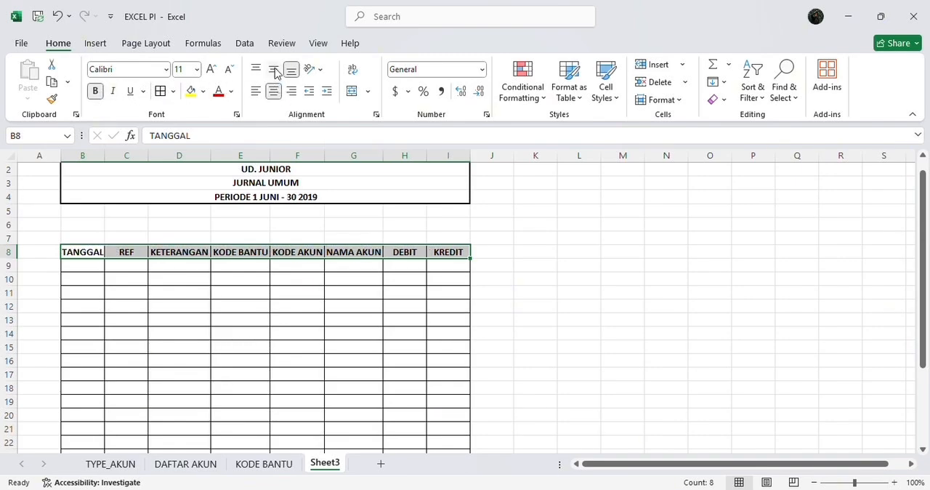
left_click(274, 68)
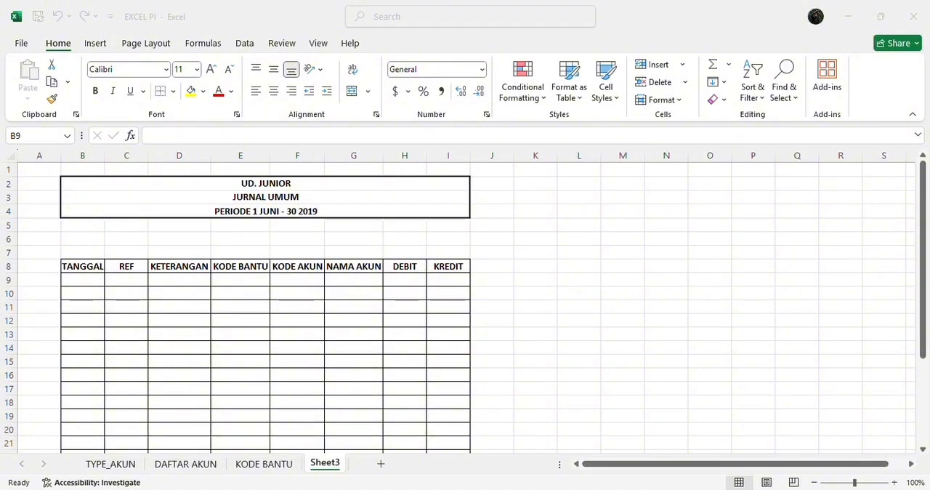
Consult the June transactions in the Word document, return to the Excel workbook and enter the date 1/6/2019 in cell B10
left_click(647, 488)
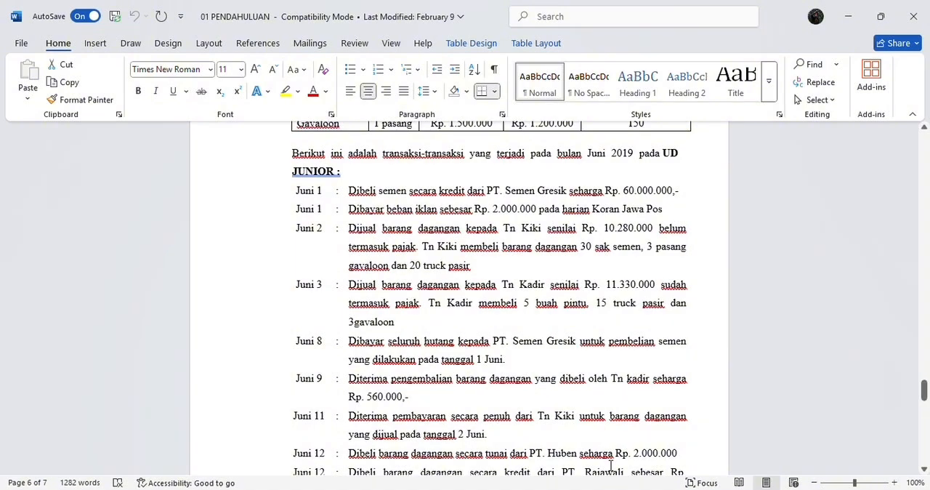
left_click(617, 488)
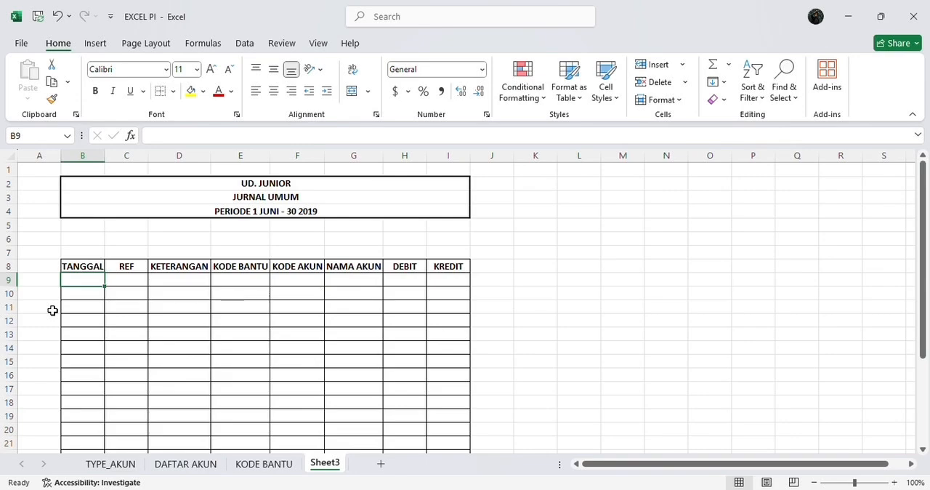
left_click(82, 295)
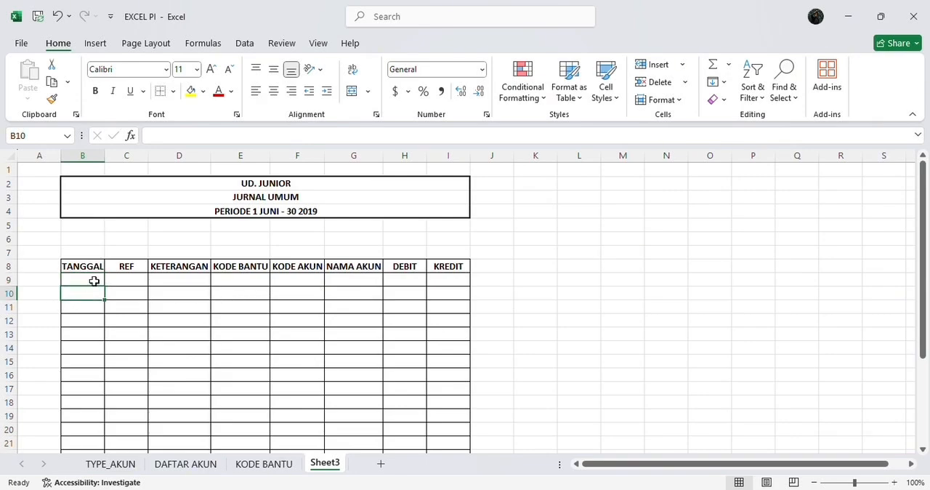
left_click(188, 138)
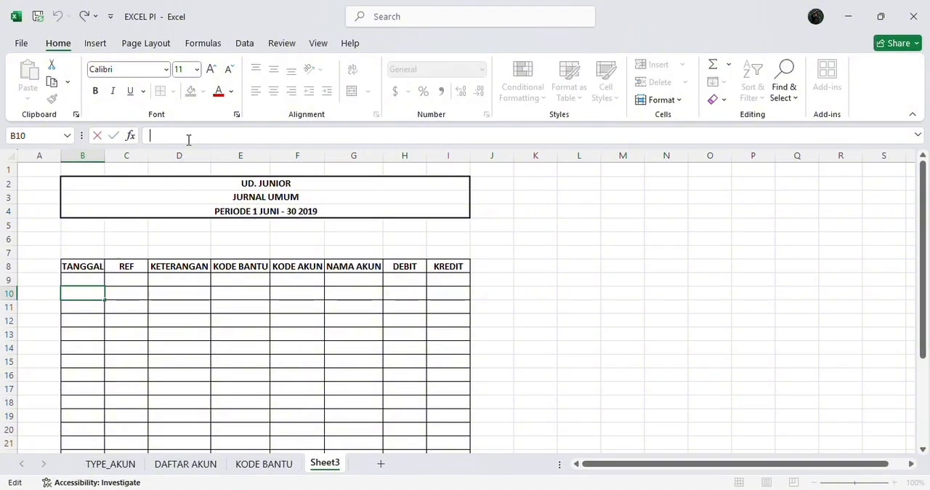
type("1/6")
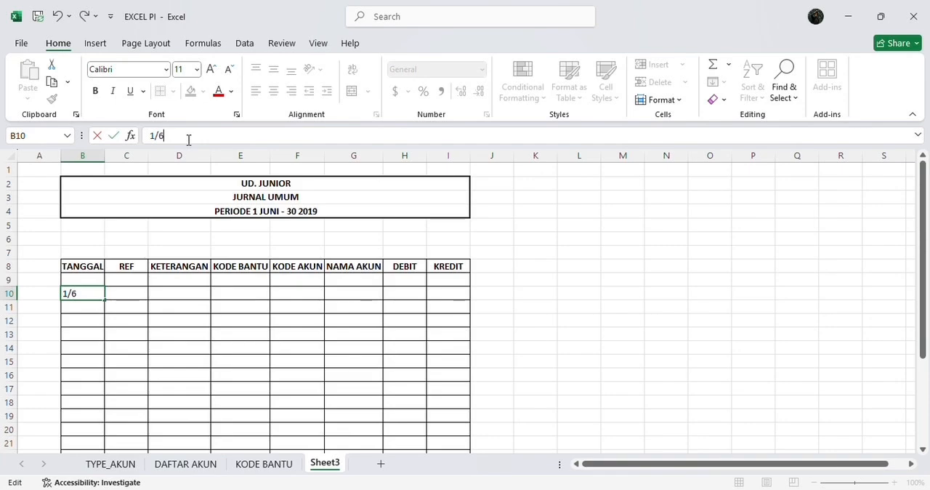
type("/2019")
Enter the reference JU-01 in cell C10 of the REF column
left_click(121, 293)
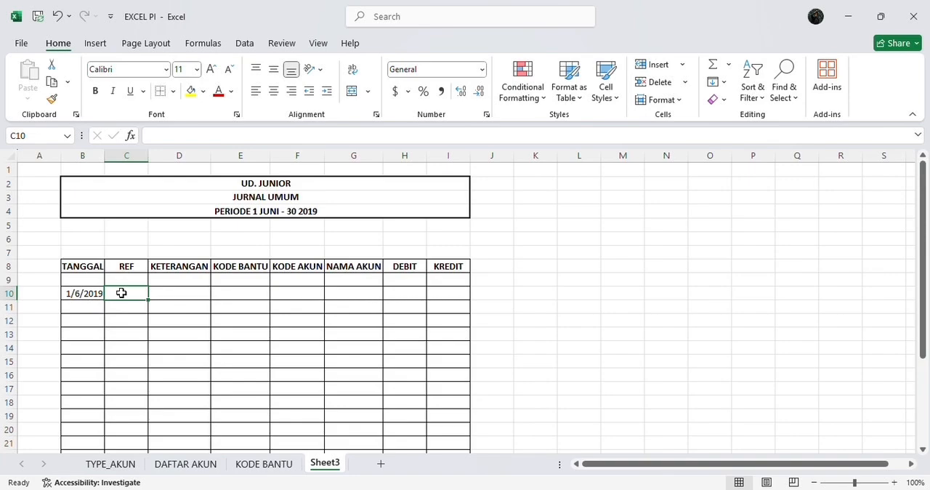
type("JU-0")
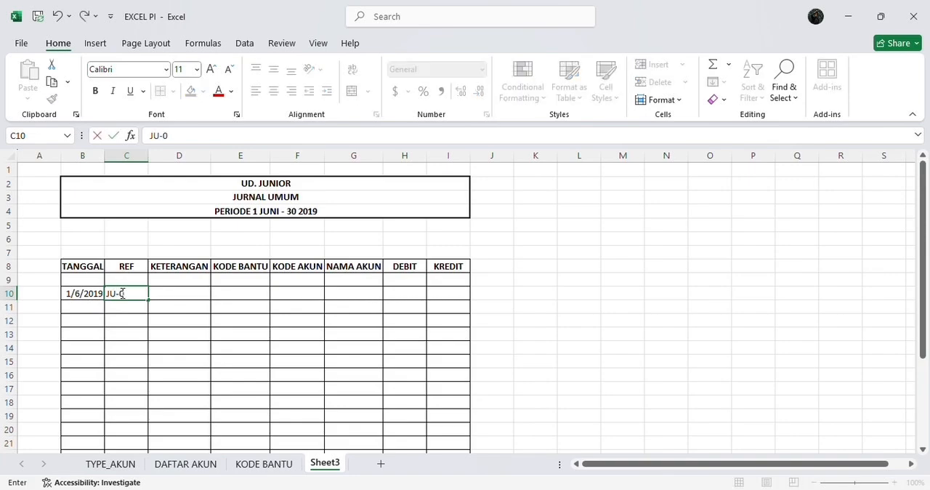
type("1")
Enter "dibeli barang dagangan kredit dari PT. Semen Gresik" in cell D10 and autofit the width of column D
left_click(165, 293)
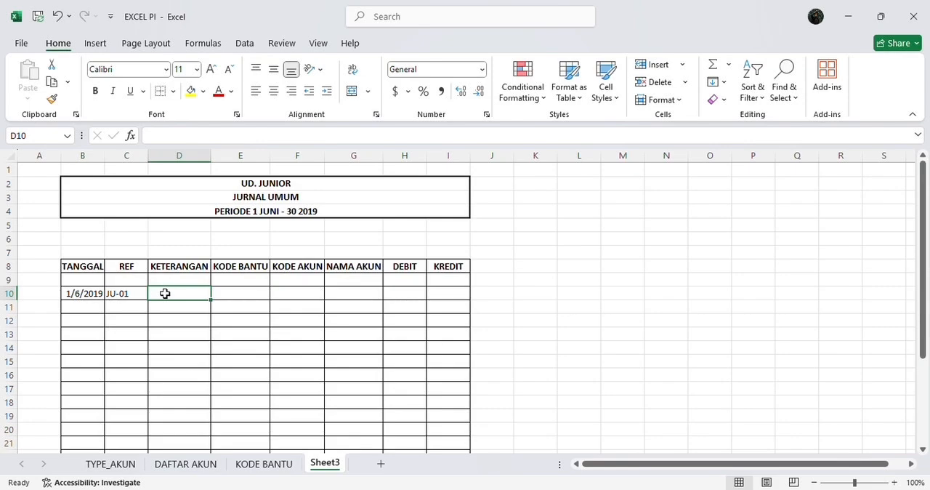
type("dibeli barang dagangan kredit dari PT. Semen Gresik")
key("Return")
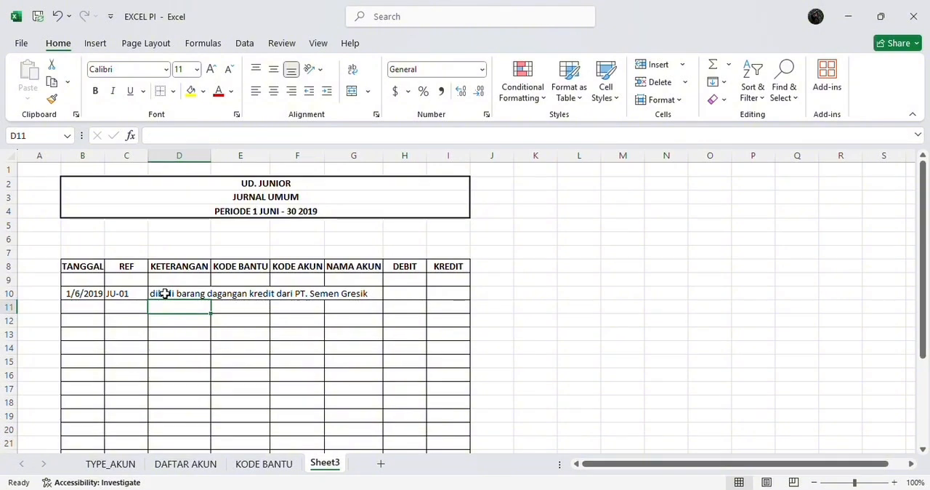
double_click(211, 156)
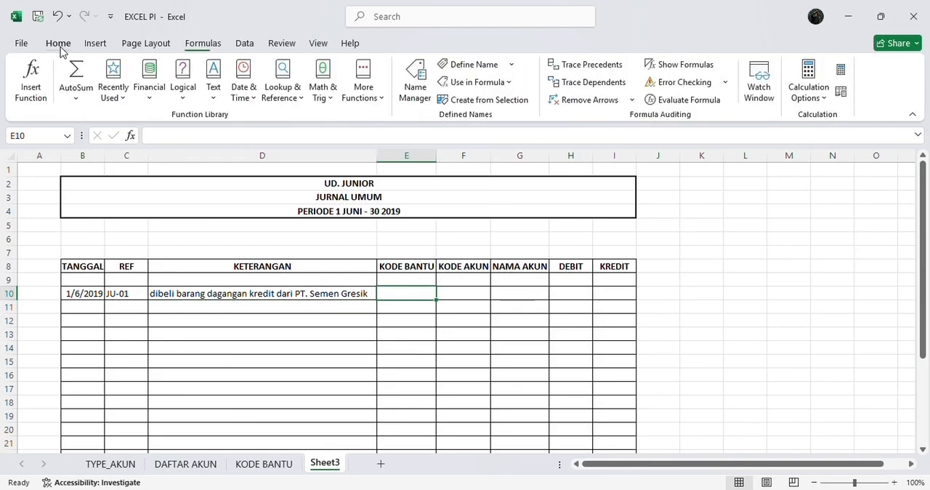
Apply List data validation with the source =KODE_BANTU to cell E10 and check the choices in its drop-down
left_click(61, 48)
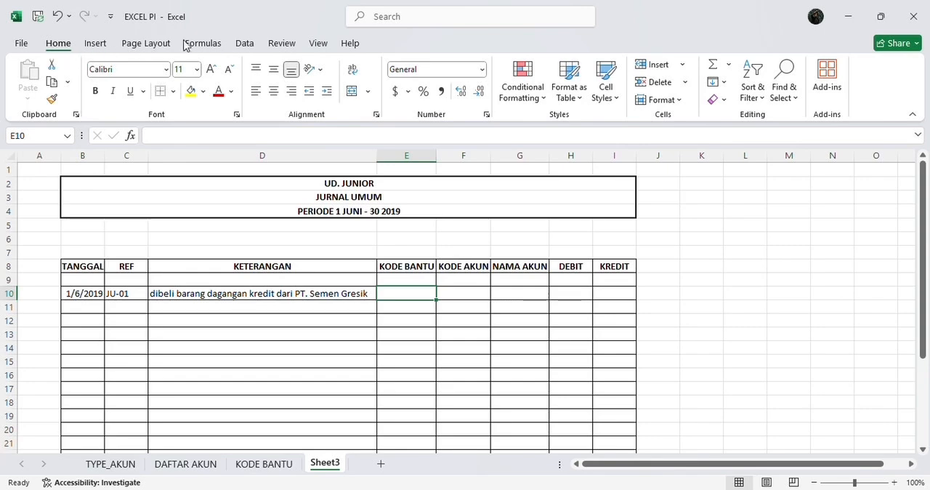
left_click(242, 43)
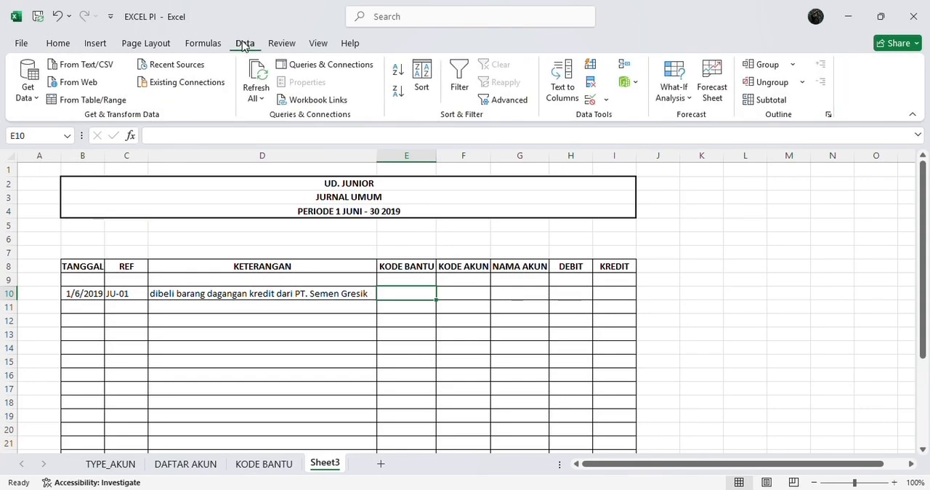
left_click(595, 106)
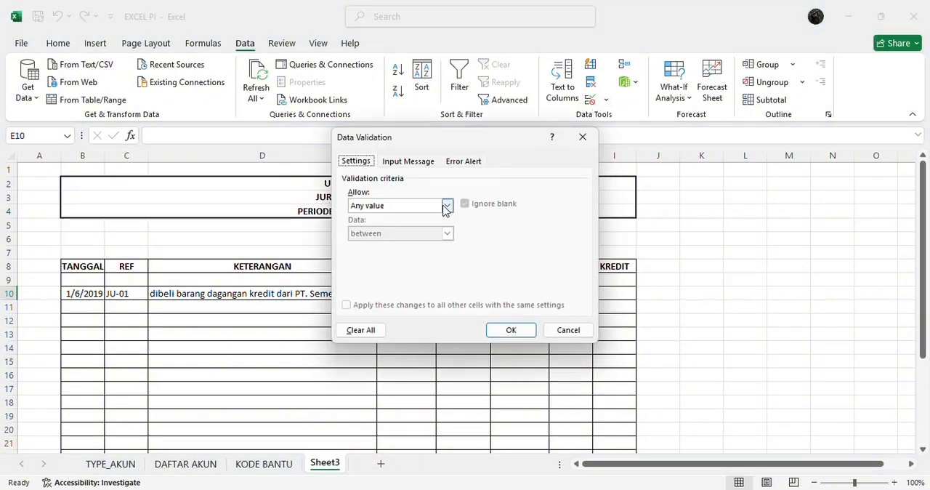
left_click(446, 205)
left_click(378, 245)
left_click(416, 262)
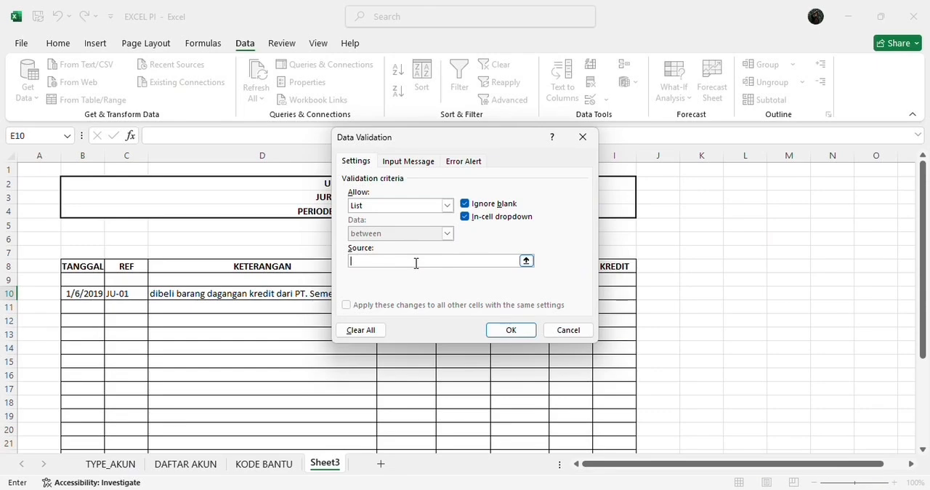
type("=KODE")
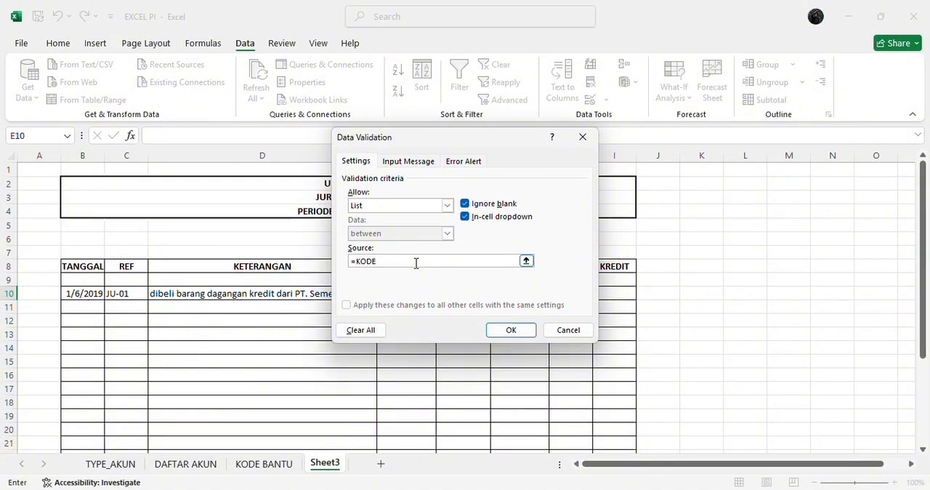
type("_BANTU")
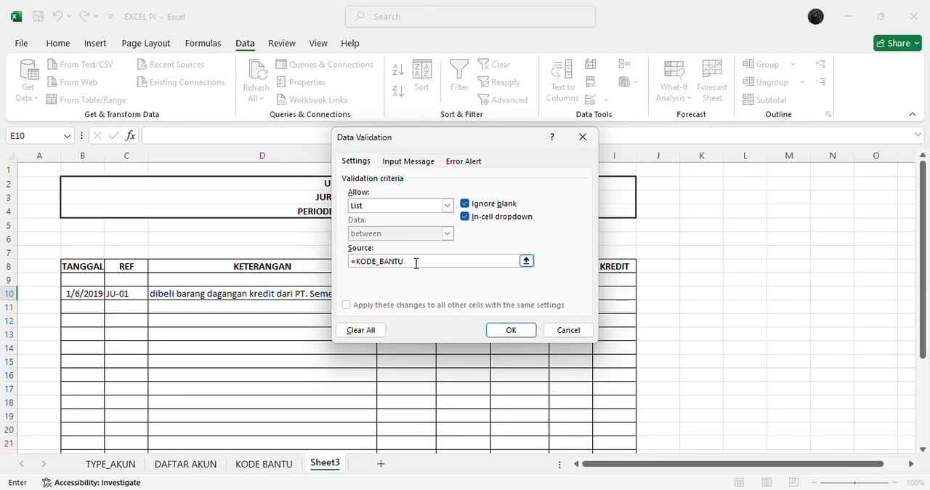
left_click(498, 326)
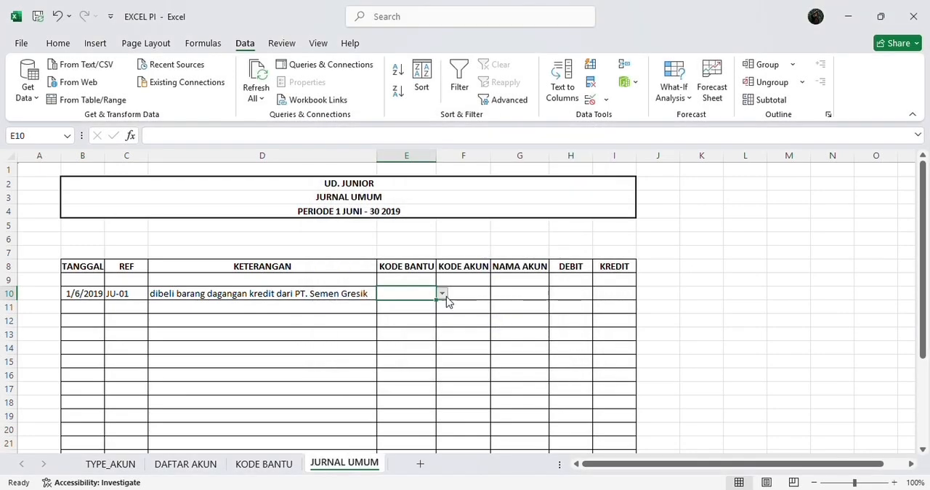
left_click(442, 292)
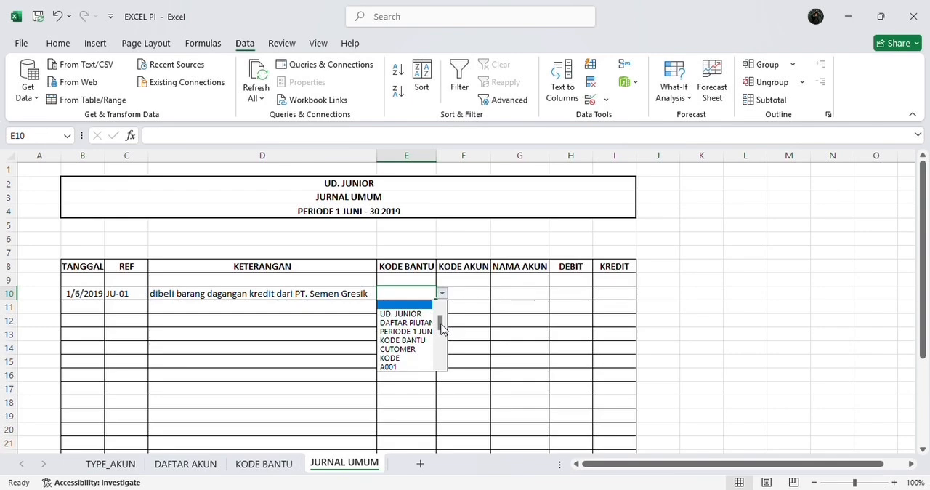
scroll(441, 328, "down", 1)
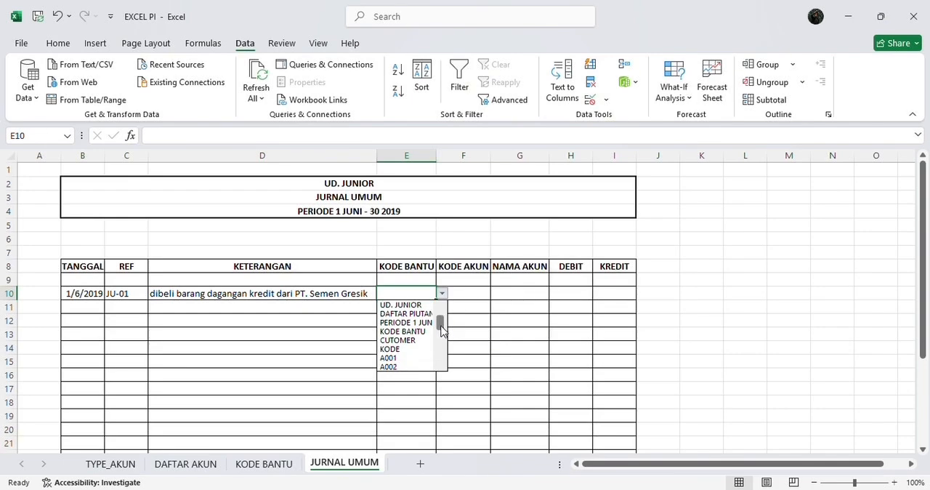
left_click_drag(441, 326, 440, 330)
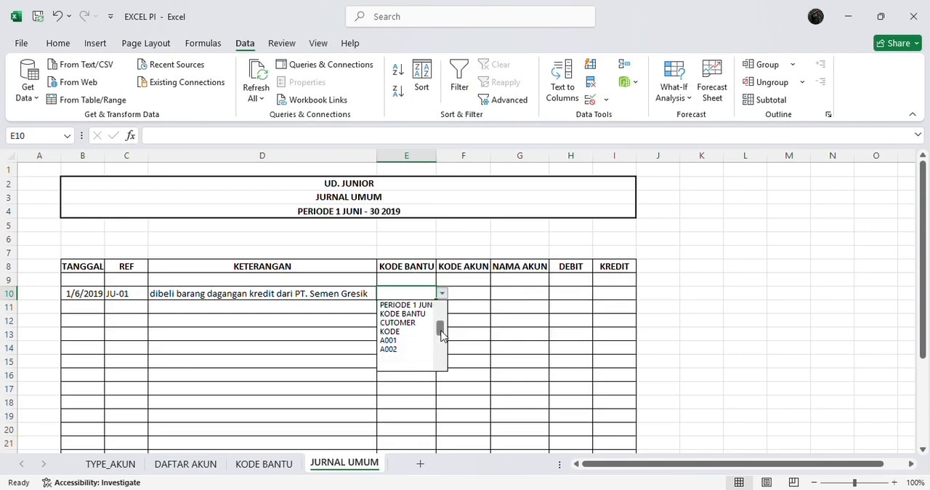
key("Escape")
Apply List data validation with the source =KODE to cell F10 and check the choices in its drop-down
left_click(478, 294)
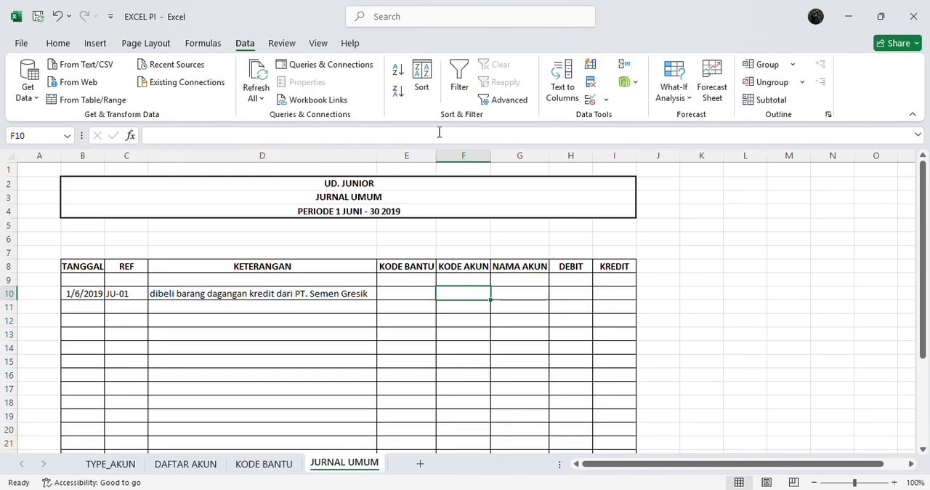
left_click(589, 99)
left_click(447, 206)
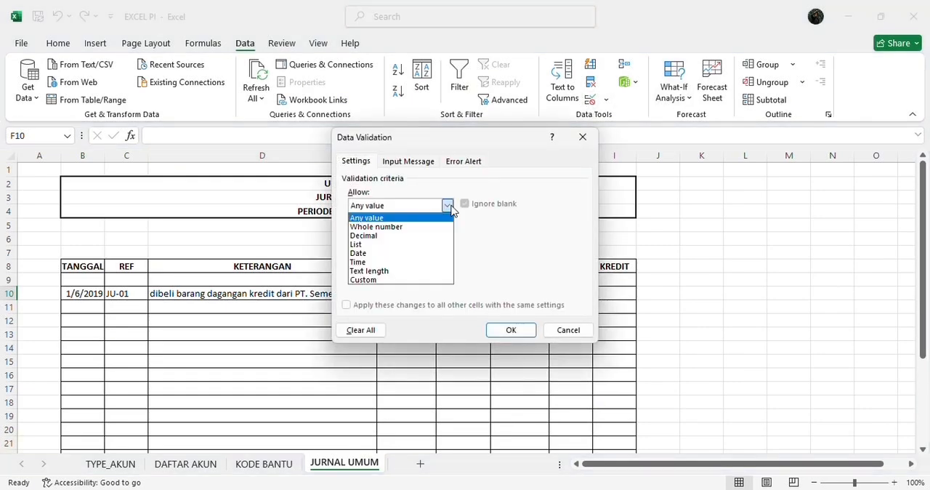
left_click(434, 246)
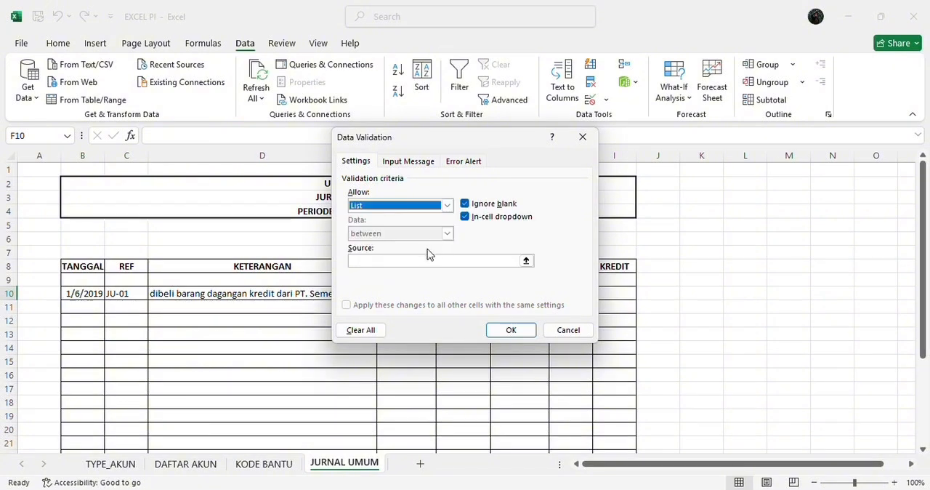
left_click(422, 262)
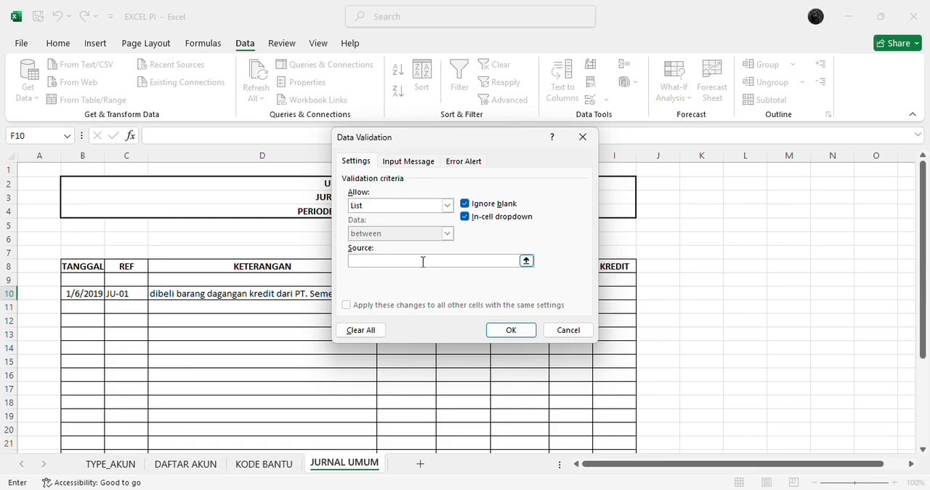
type("=KODE")
left_click(512, 330)
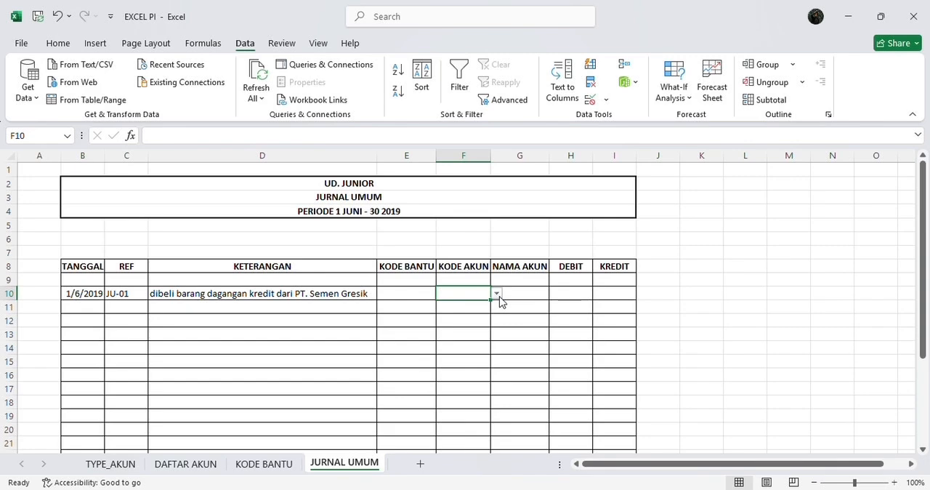
left_click(498, 295)
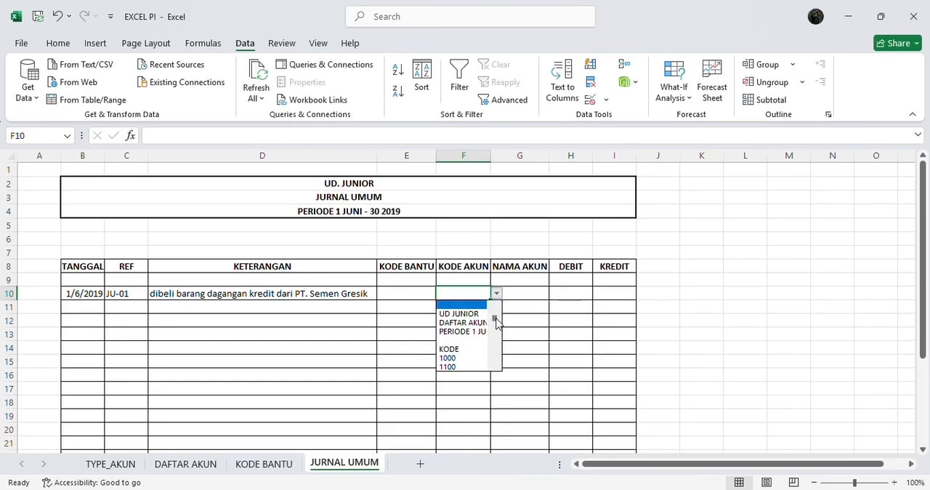
left_click_drag(497, 323, 494, 297)
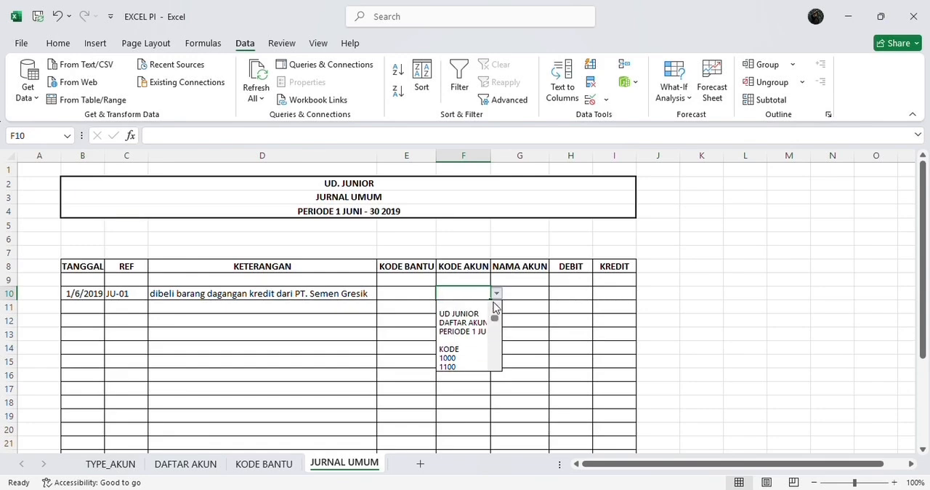
left_click(495, 292)
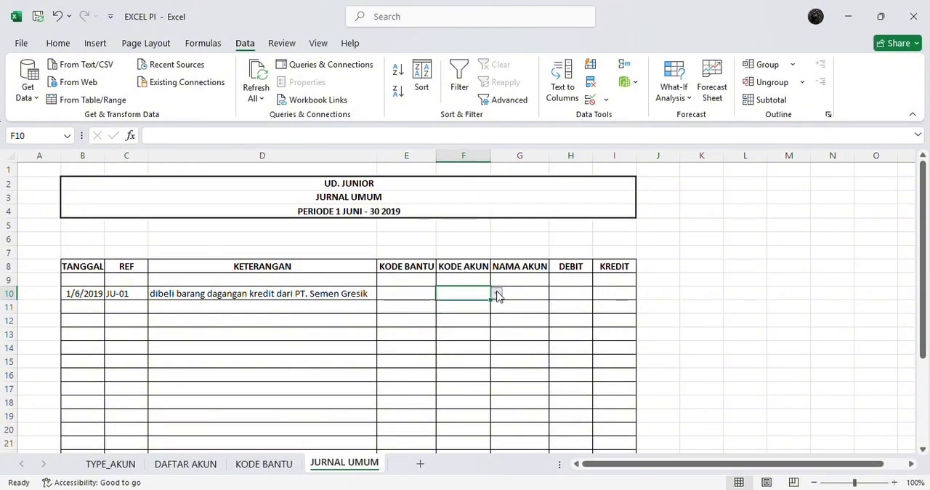
Start the account name formula in cell G10 of the NAMA AKUN column with =IF(OR(AND(
left_click(520, 291)
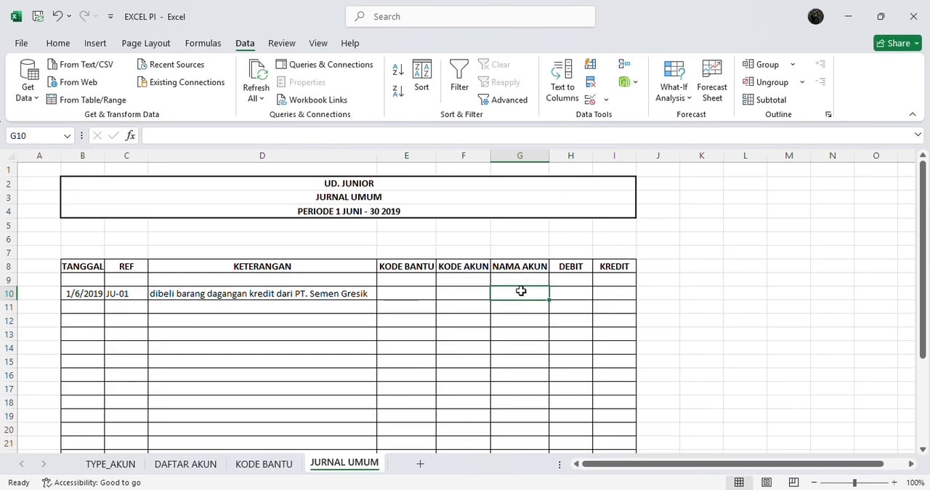
left_click(403, 135)
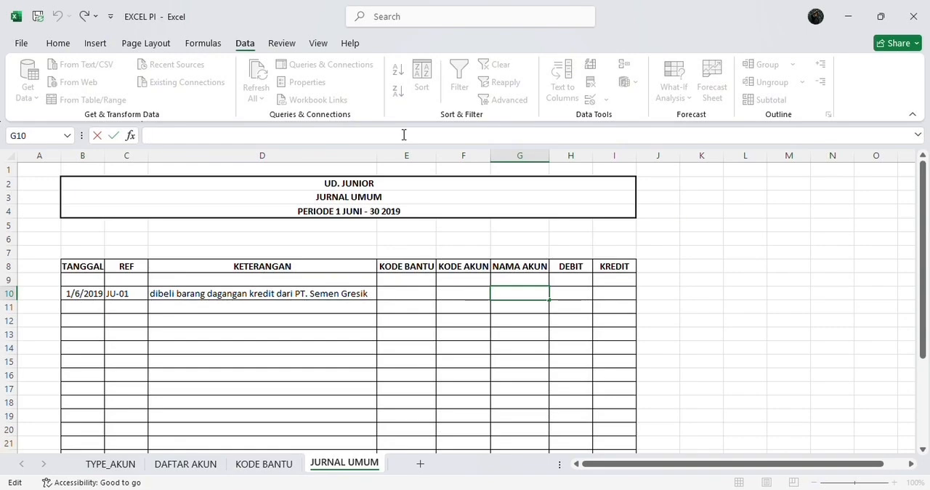
type("=I")
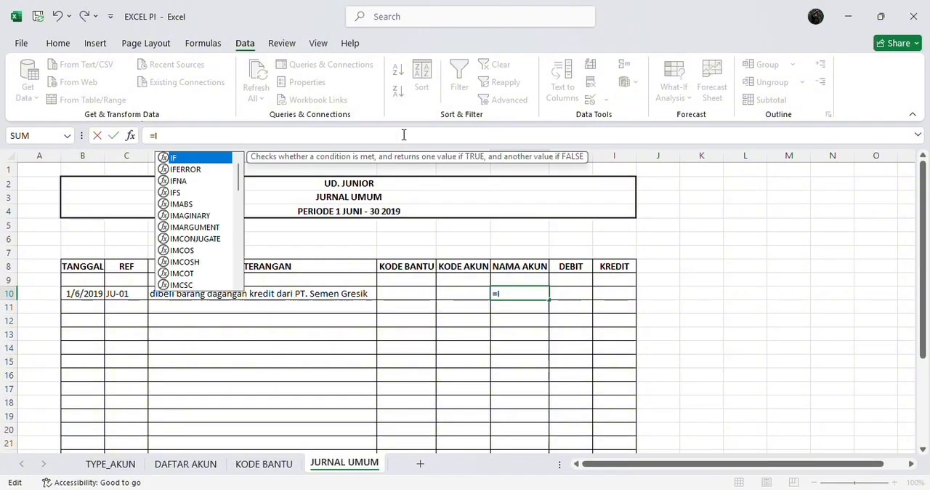
type("F")
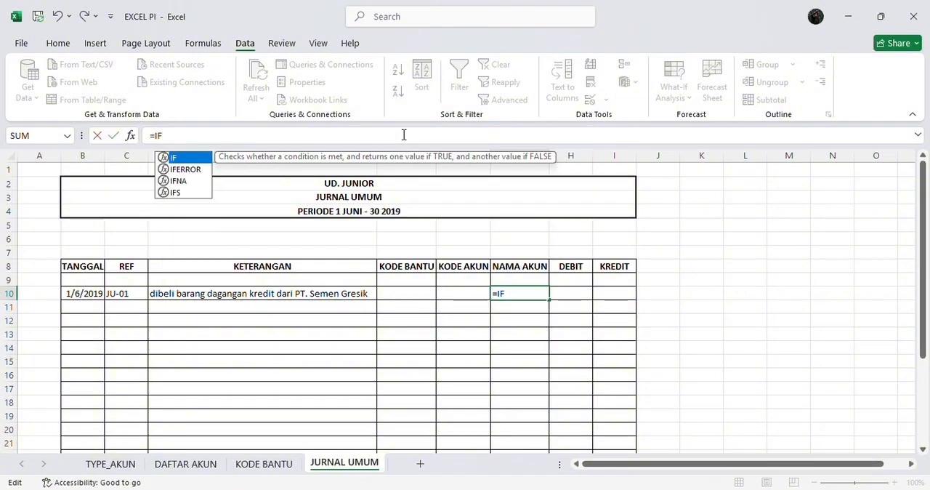
type("(")
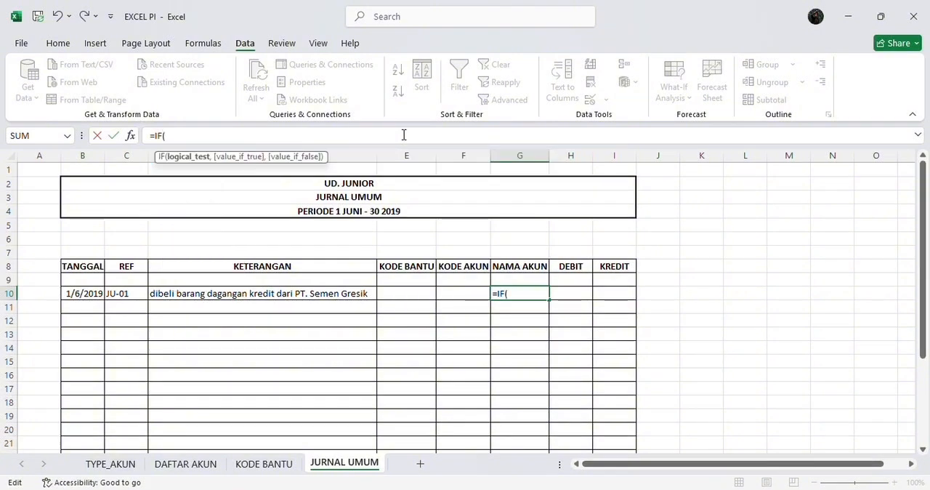
type("OR")
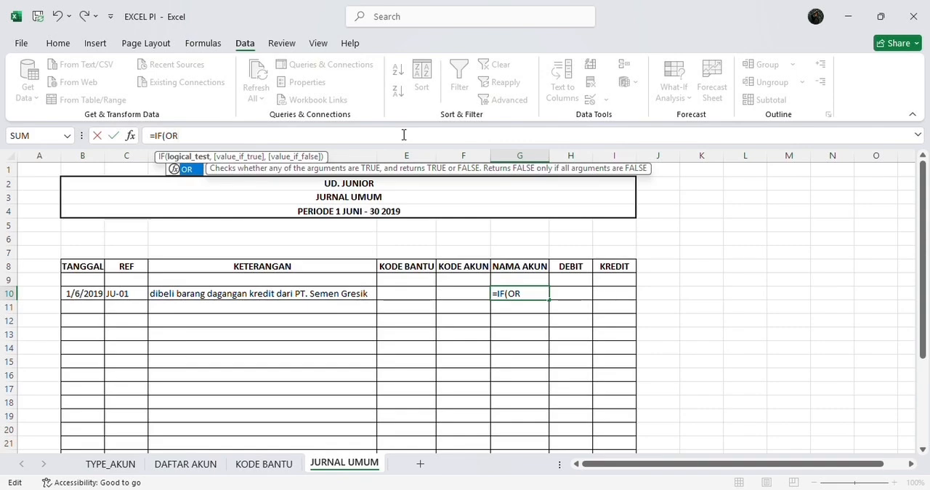
type("(")
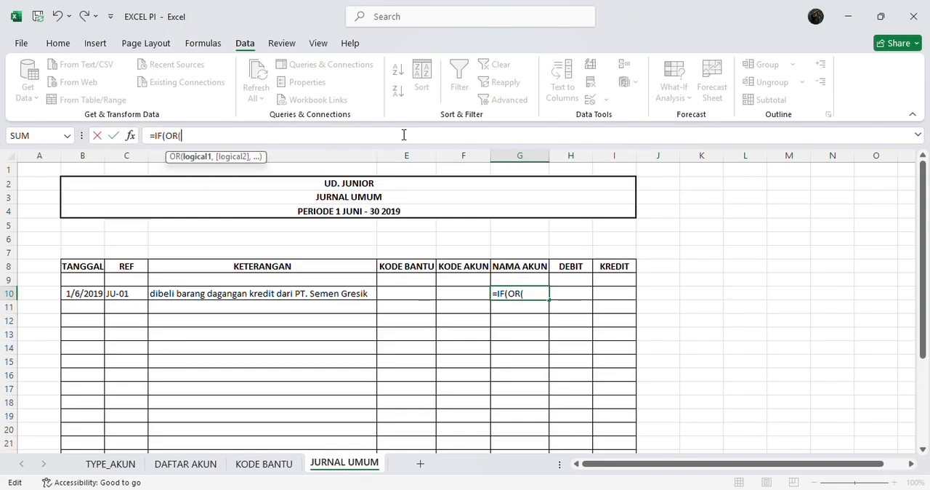
type("AND")
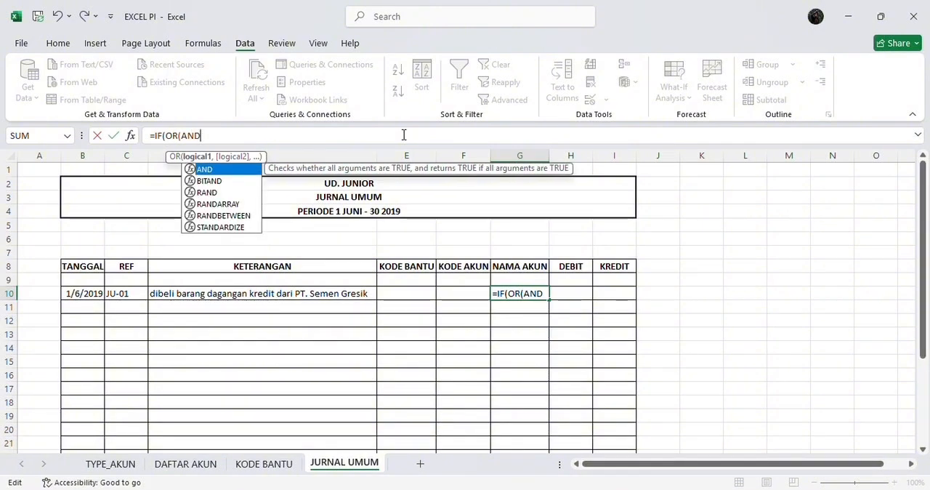
type("(")
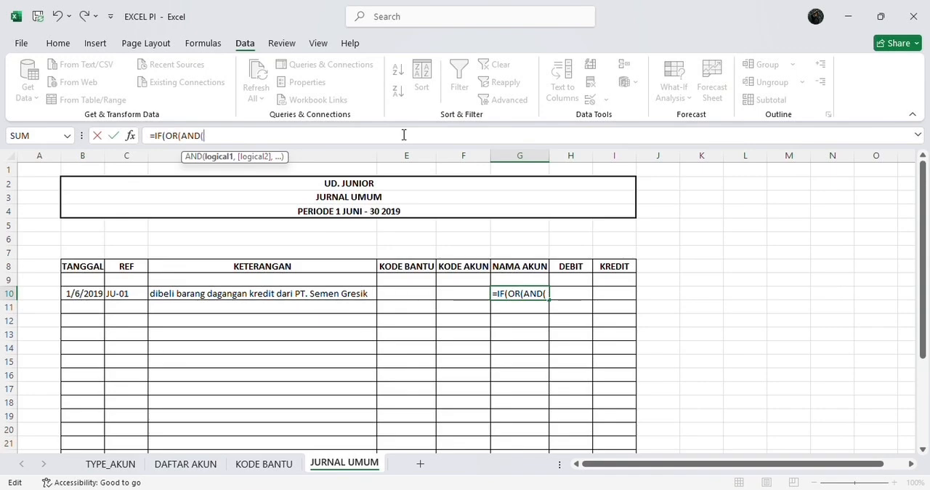
type("F1")
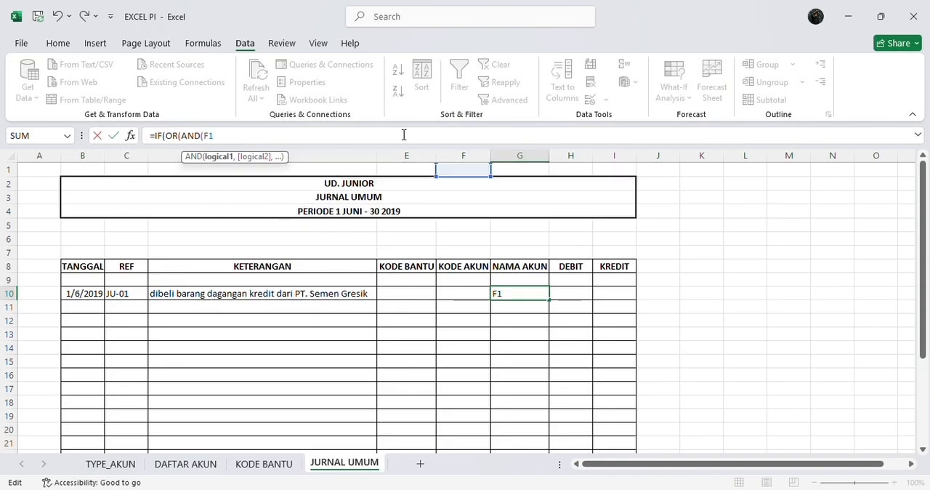
type("0")
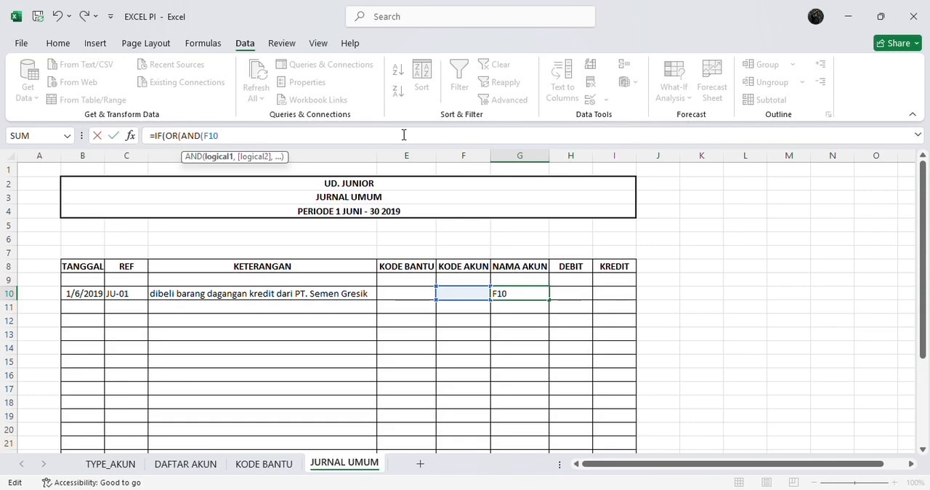
Add F10<>"" as the first condition of the AND test in the G10 formula
type("<>\"\"")
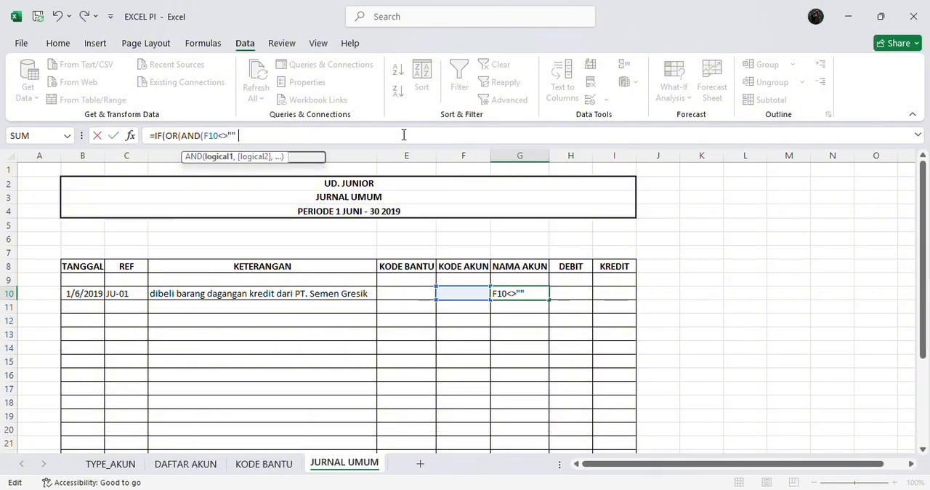
type(",")
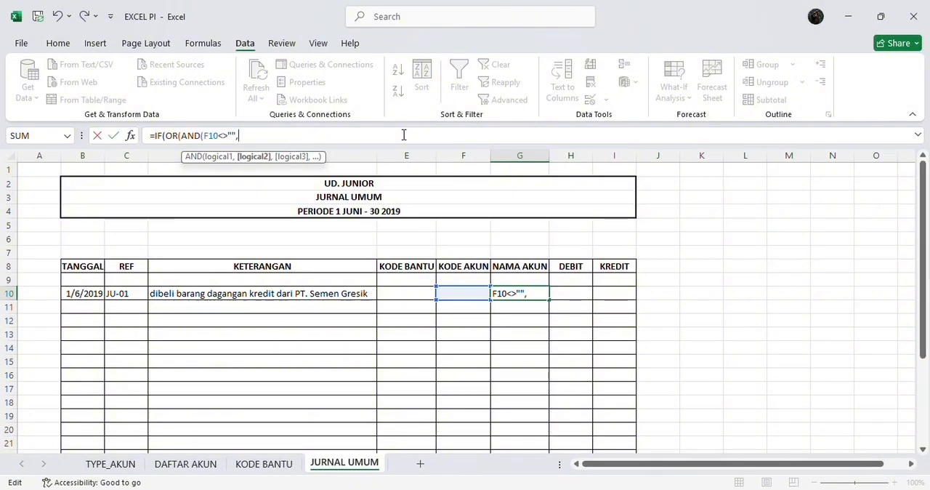
Complete the first AND test in the G10 formula with the conditions H10=0 and I10=0
type("H10")
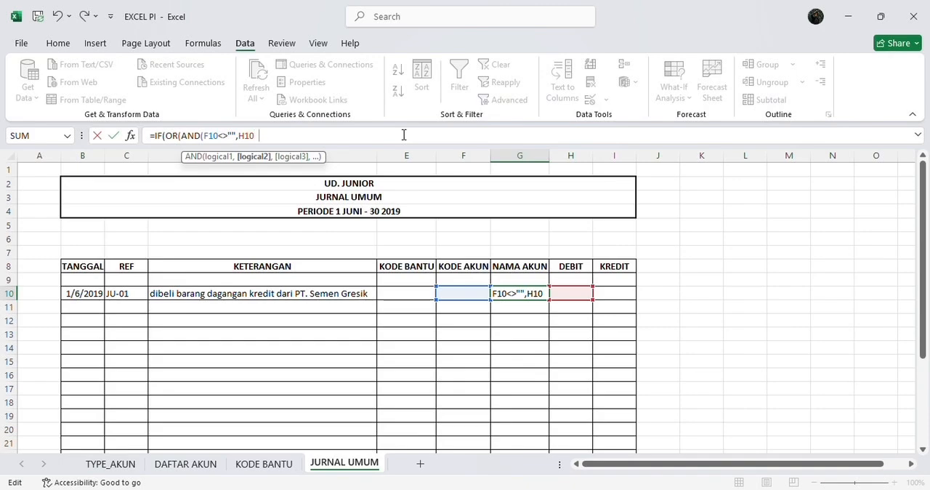
type("=0,")
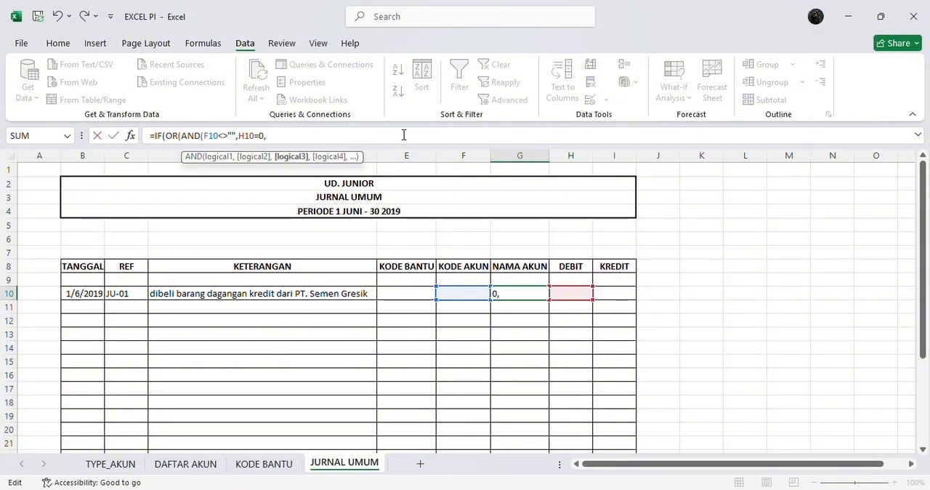
type("I10")
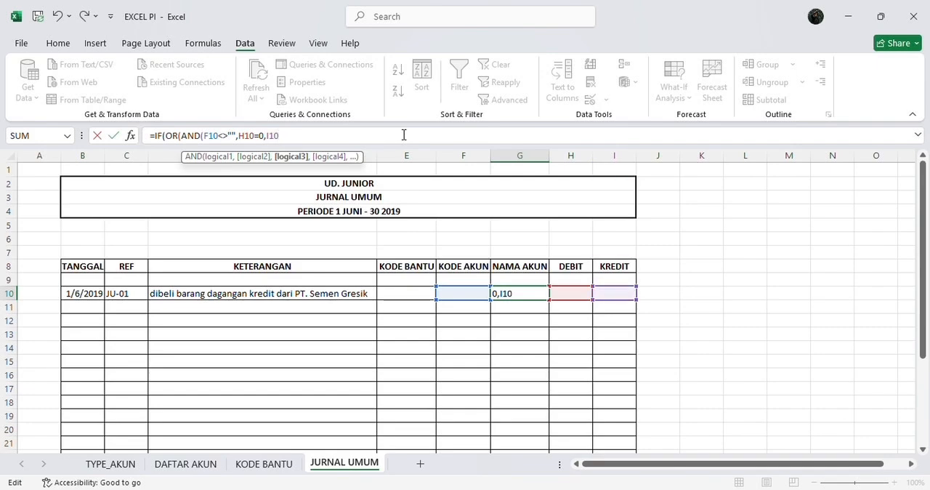
type("=0)")
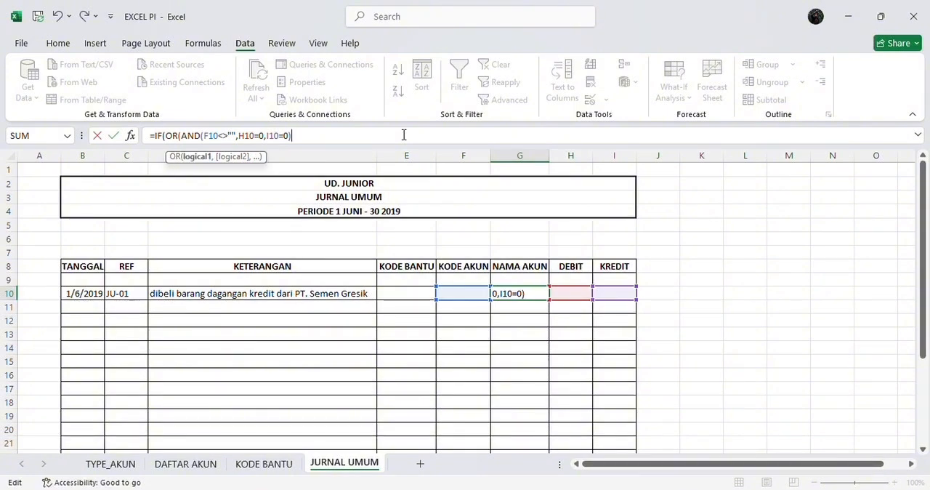
type(",")
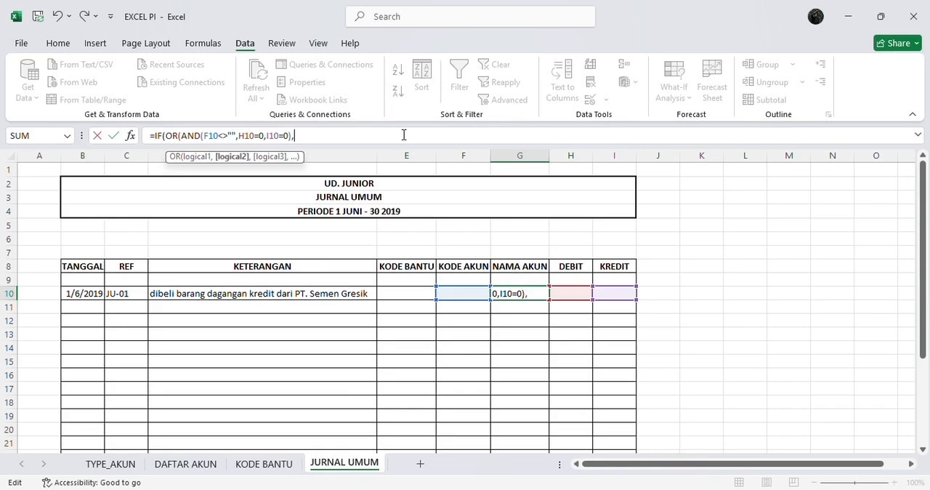
type("AN")
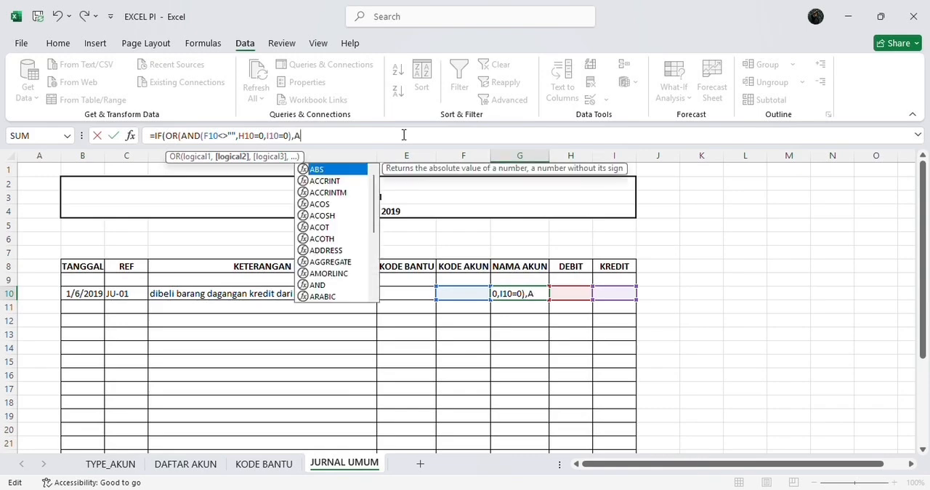
type("D")
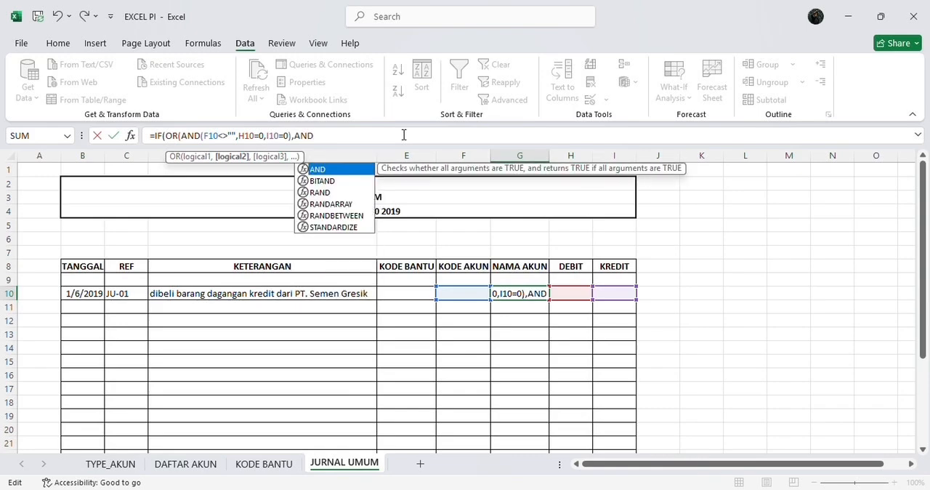
type("(")
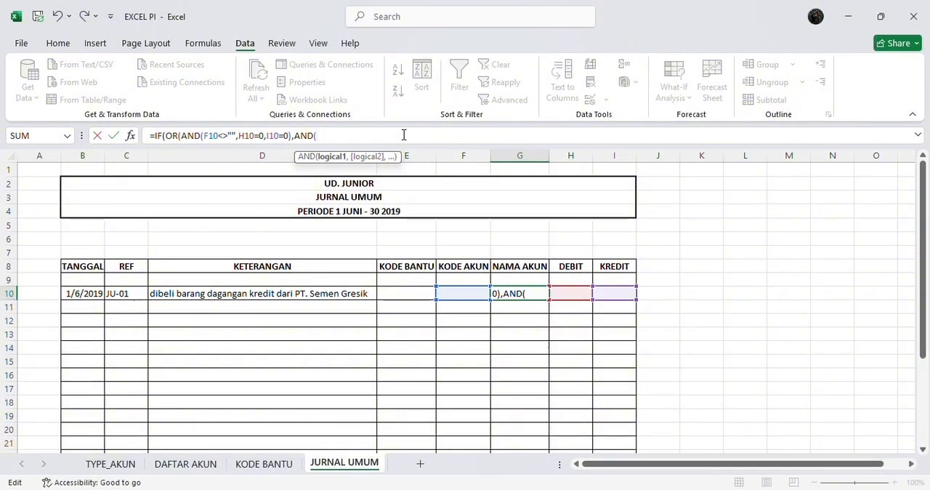
type("F1")
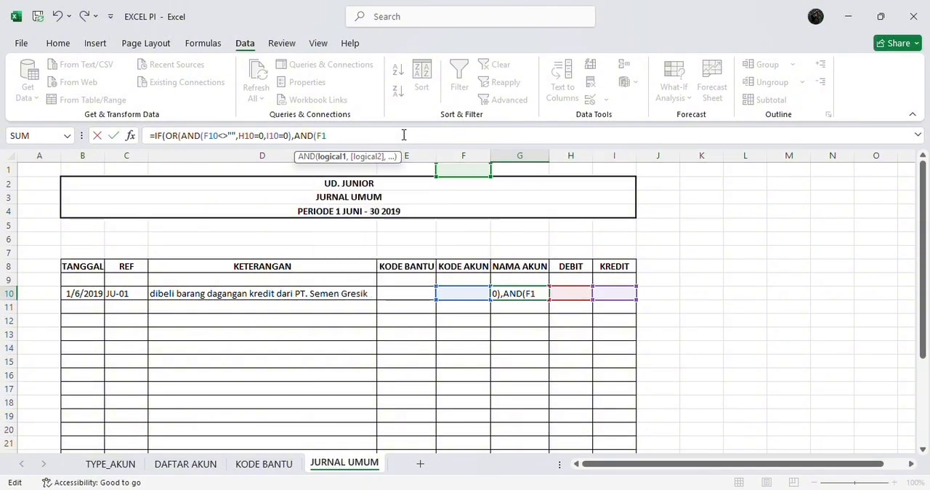
type("0")
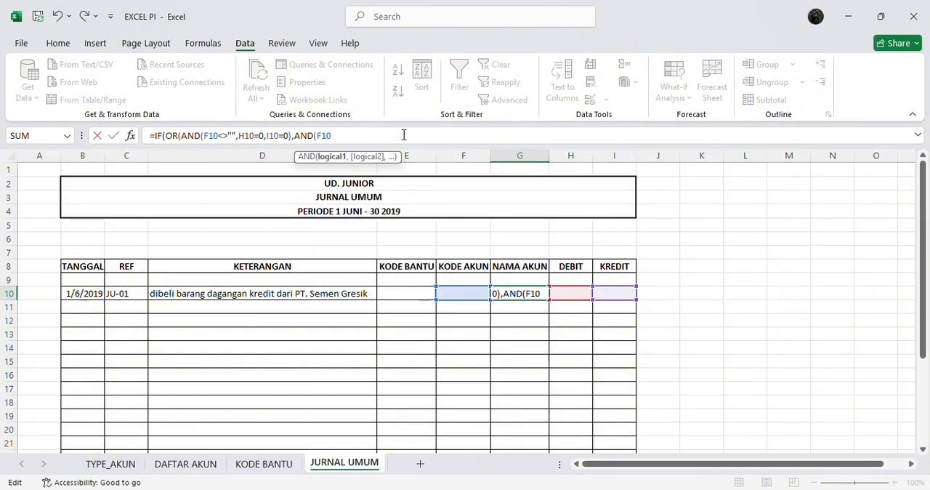
type("<>\"")
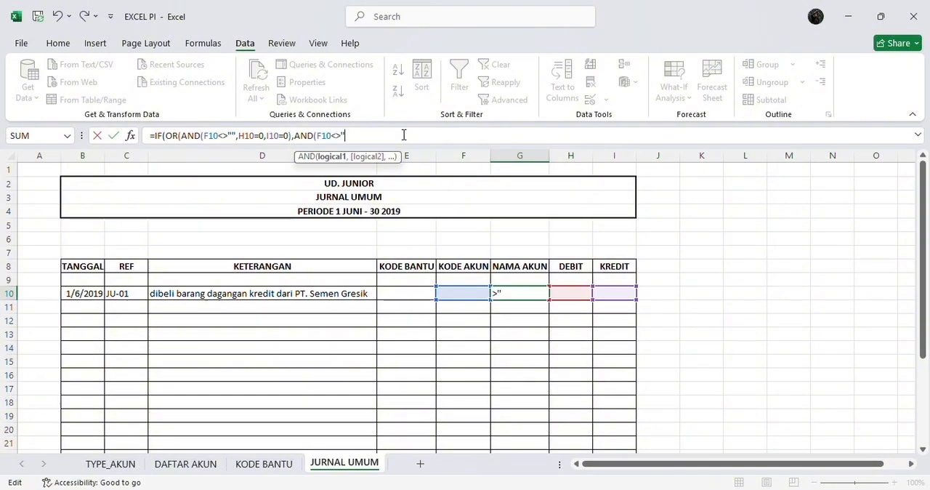
Add a second AND test to the OR function in G10, with F10<>"" as its first condition
key("BackSpace")
type("\"\",")
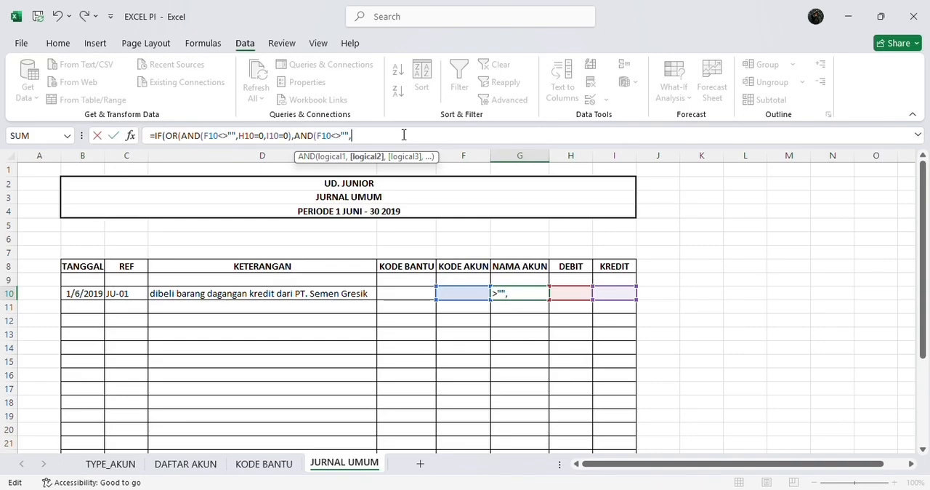
type("H1")
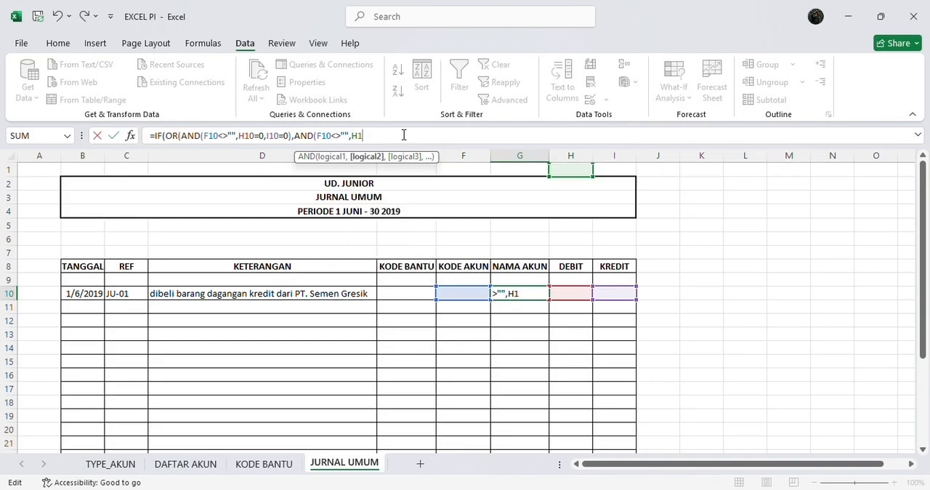
type("0")
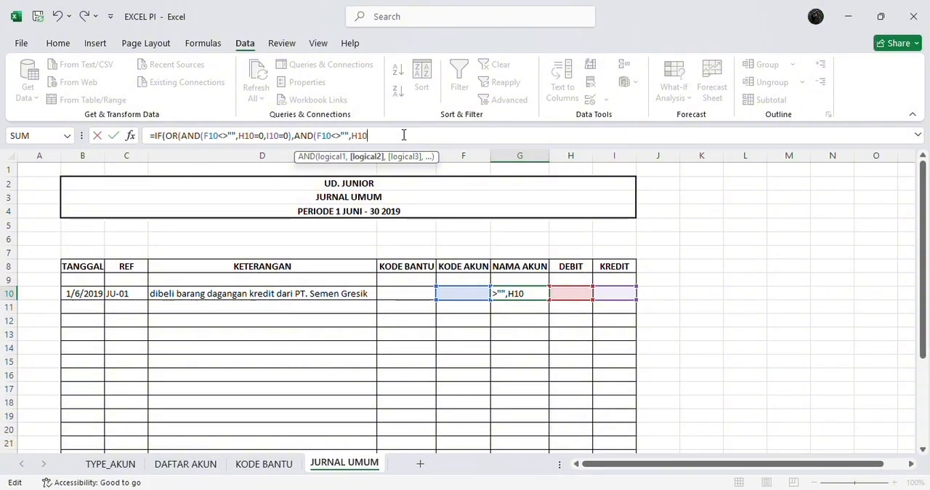
Complete the second AND test with the condition H10>0 and close the OR function in the G10 formula
type(">")
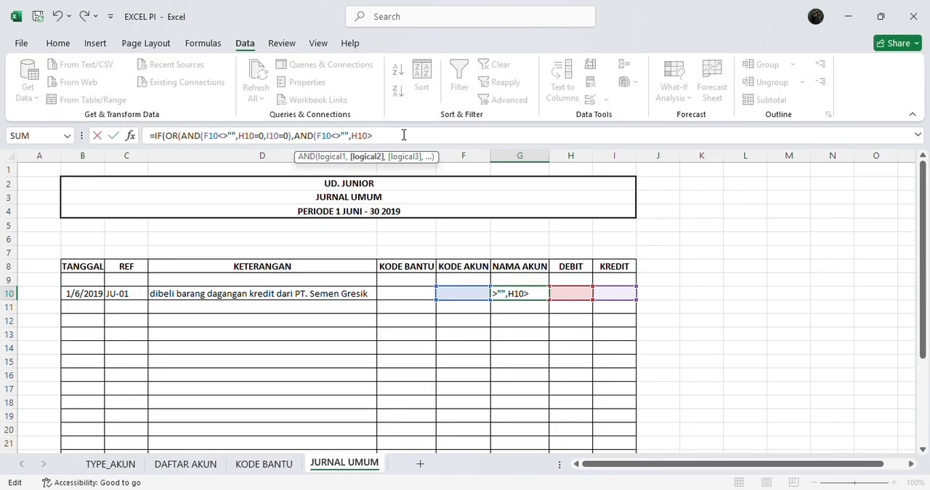
key("BackSpace")
type(">0))")
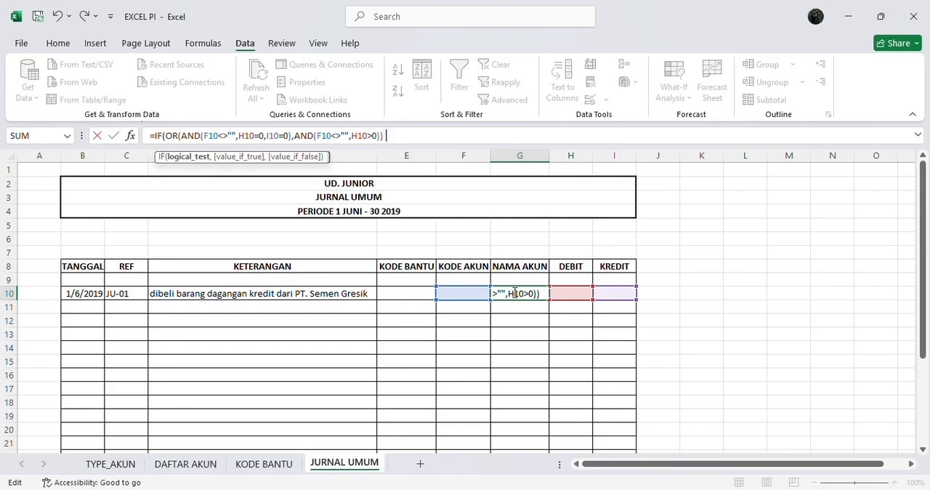
Add a VLOOKUP with lookup value F10 as the value-if-true of the IF formula in G10
type(",")
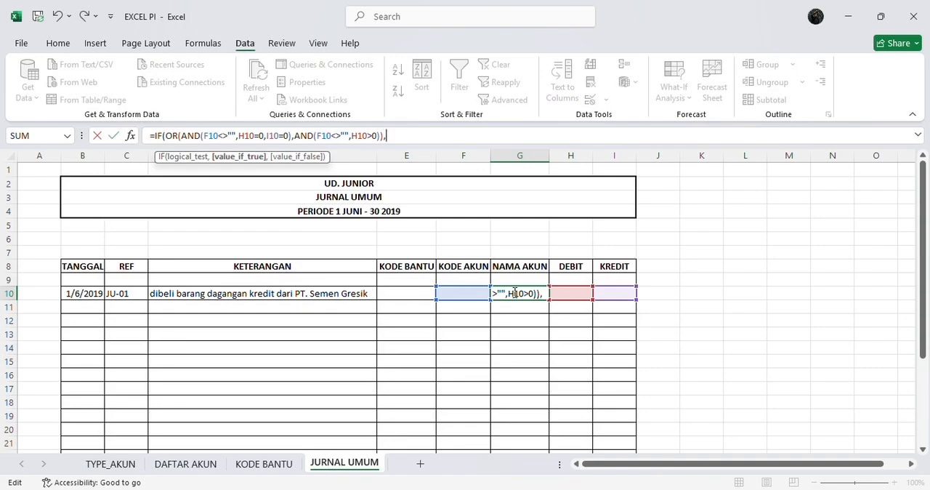
type("VOL")
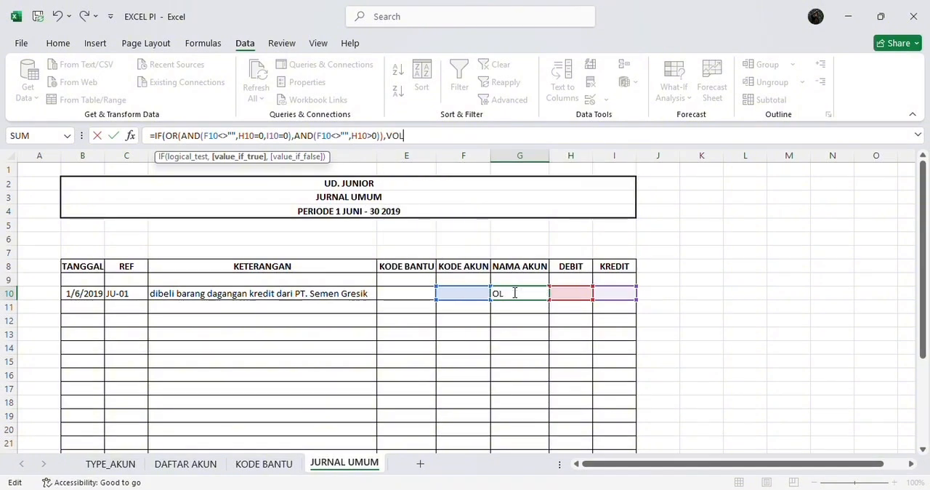
key("BackSpace")
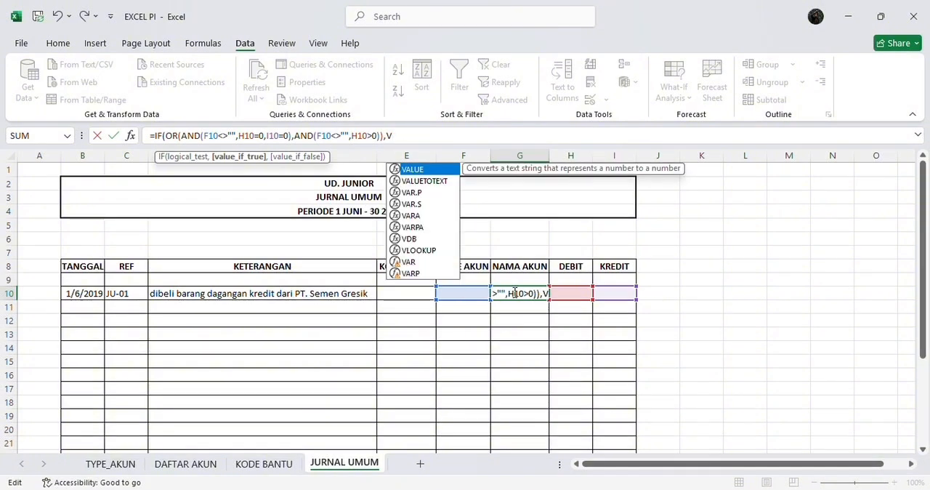
type("LOOK")
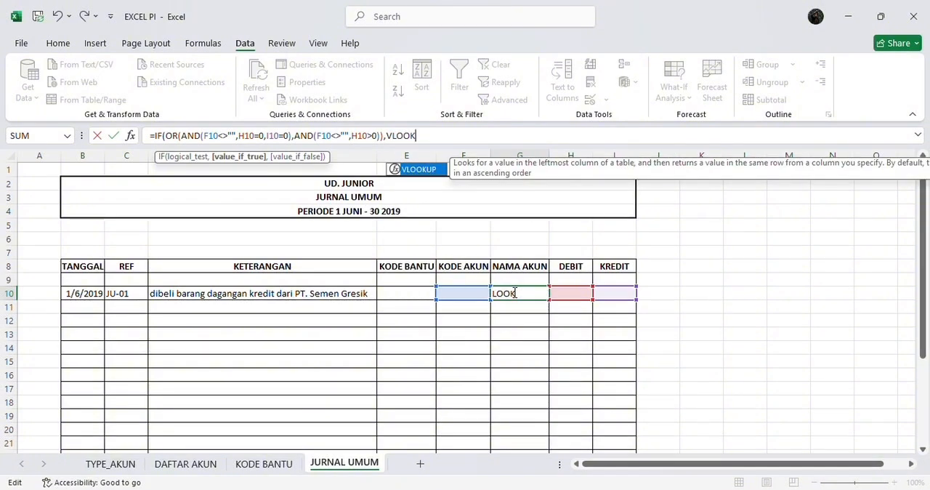
type("UP(")
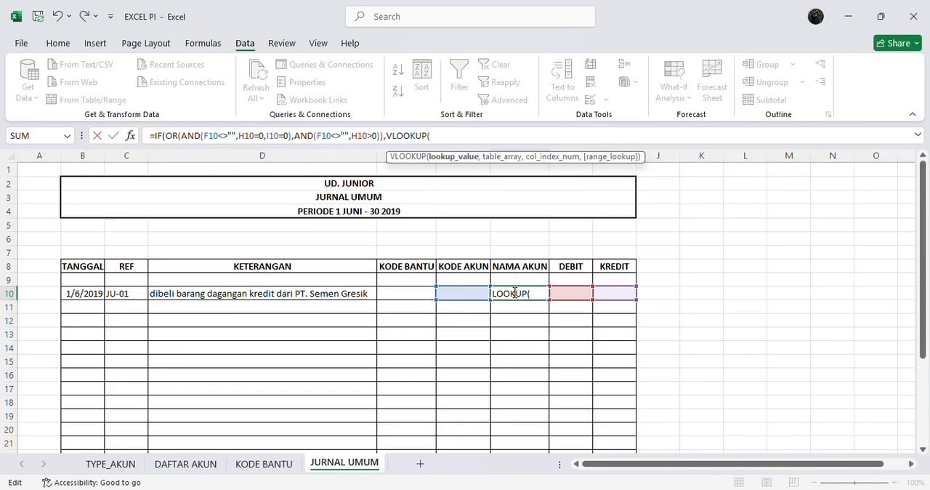
type("F10")
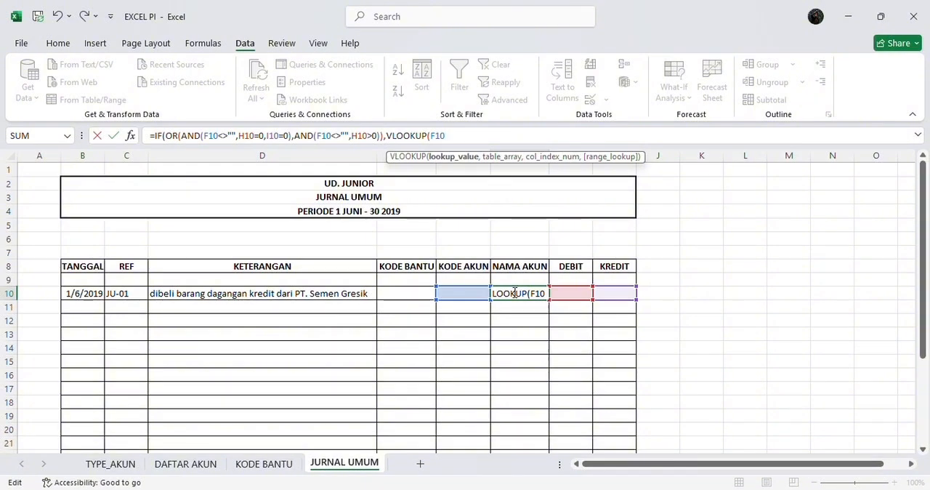
type(",")
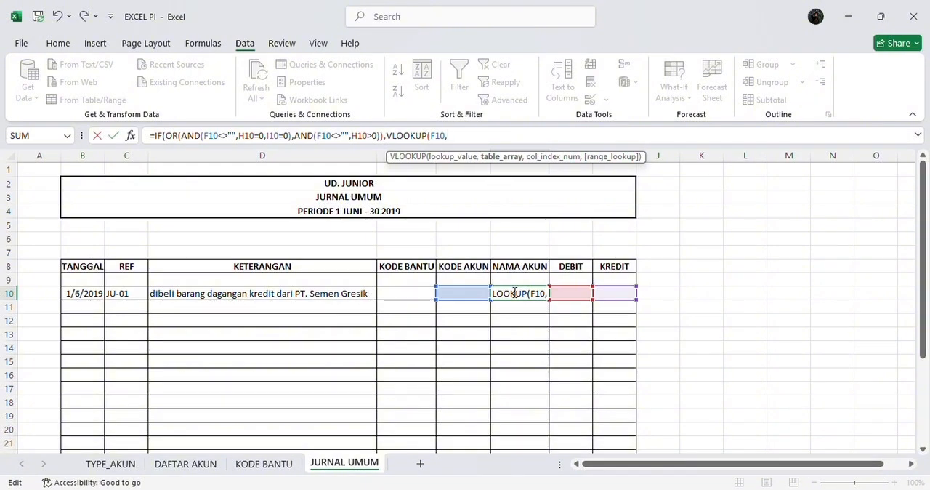
type("D")
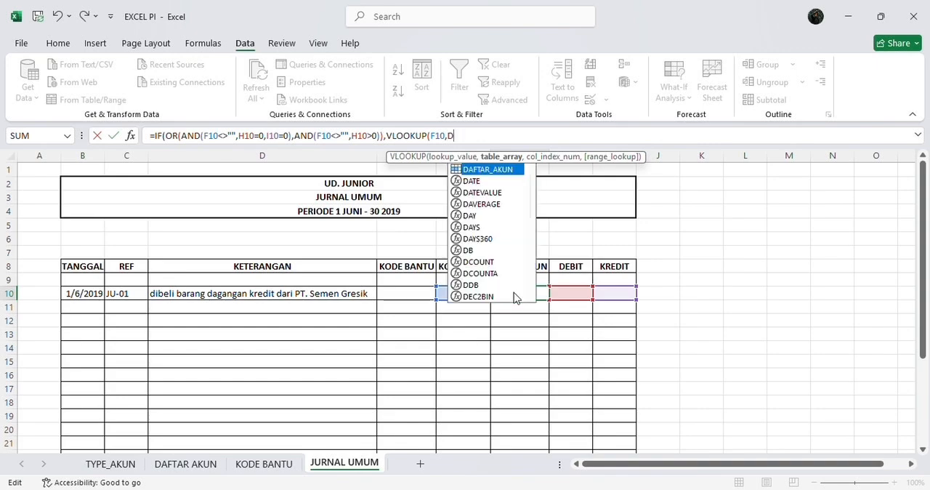
type("AFTAR")
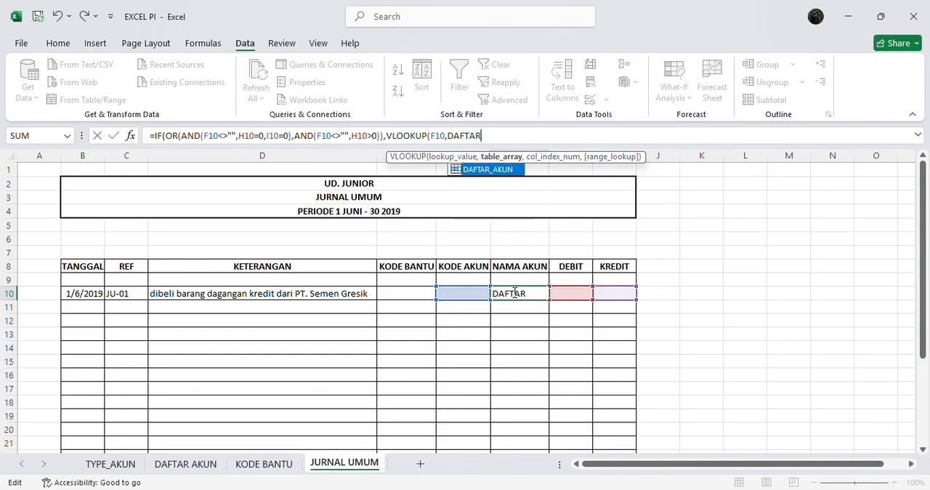
type("_")
Complete the VLOOKUP in the G10 formula with table array DAFTAR_AKUN and column index 2
type("AKUN")
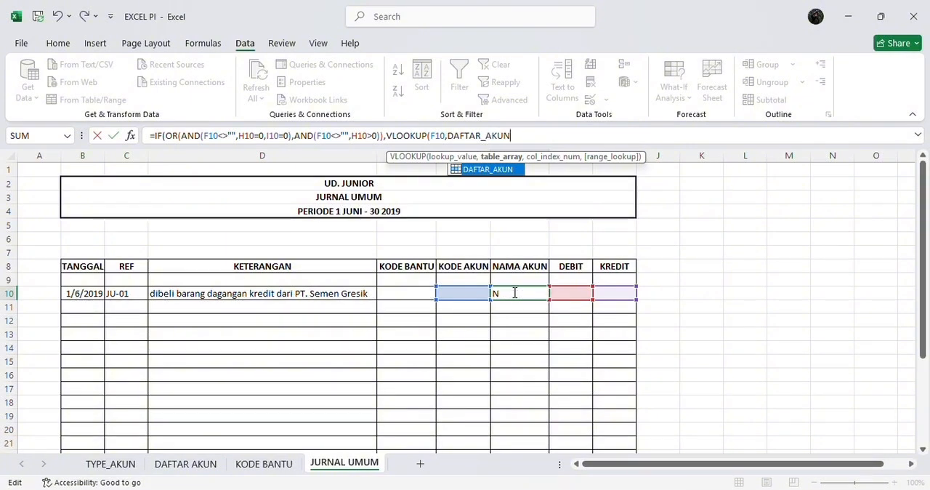
type(",2")
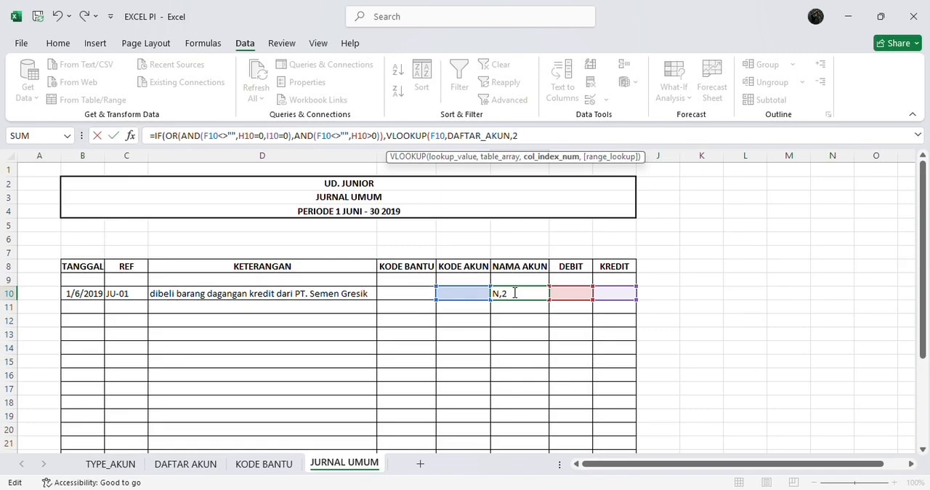
type(")")
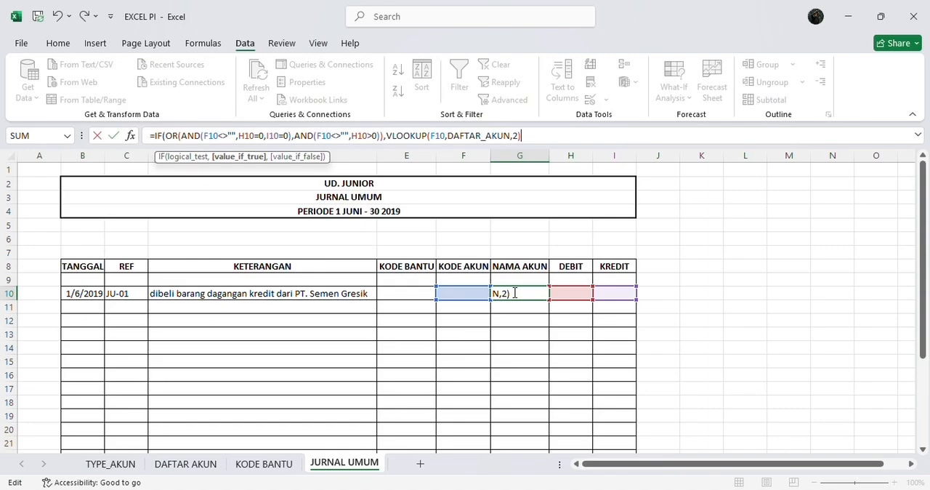
Nest a second IF as the value-if-false in G10, with an AND test whose first condition is F10<>""
type(",")
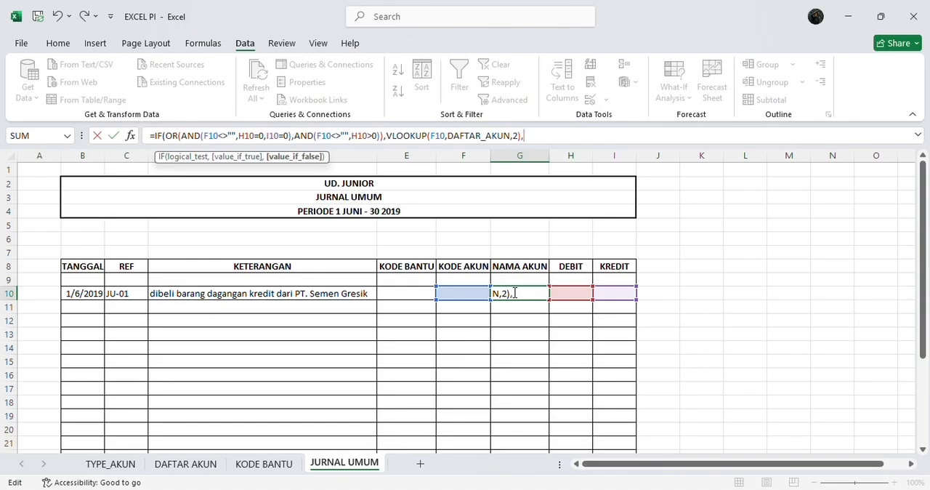
type("IF")
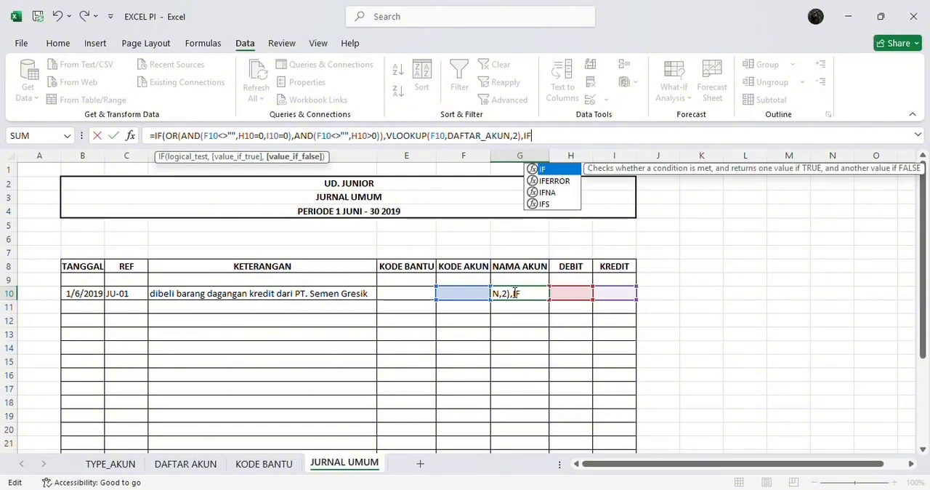
type("(AN")
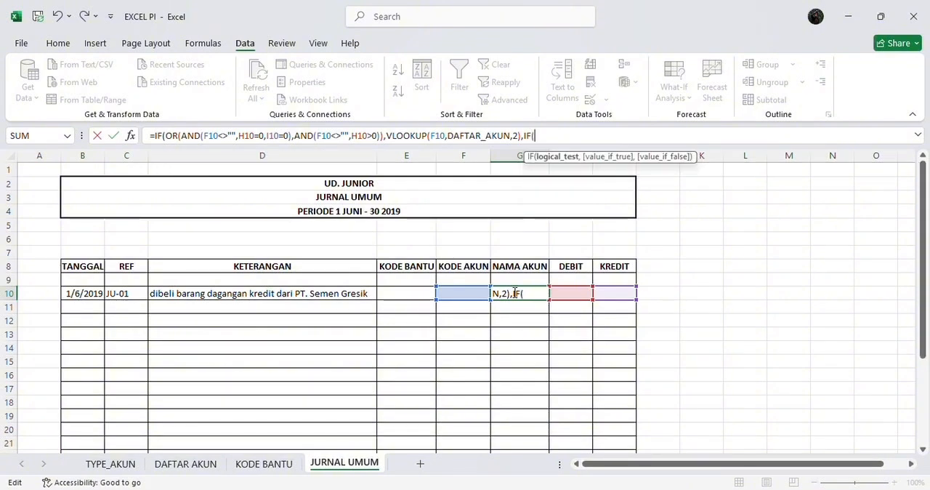
type("D")
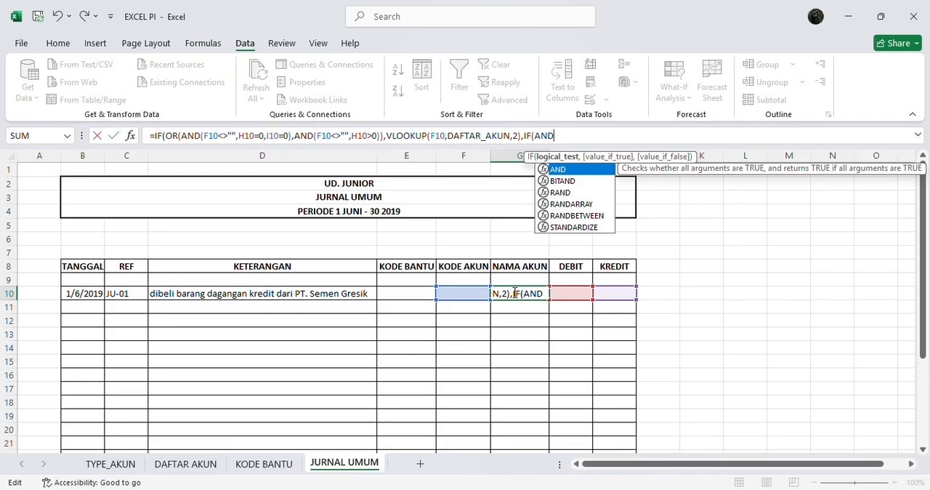
type("(")
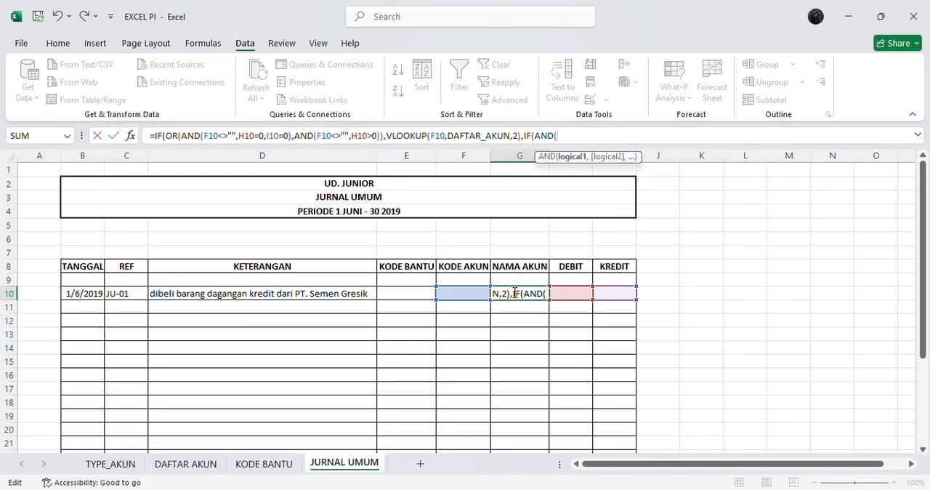
type("F10")
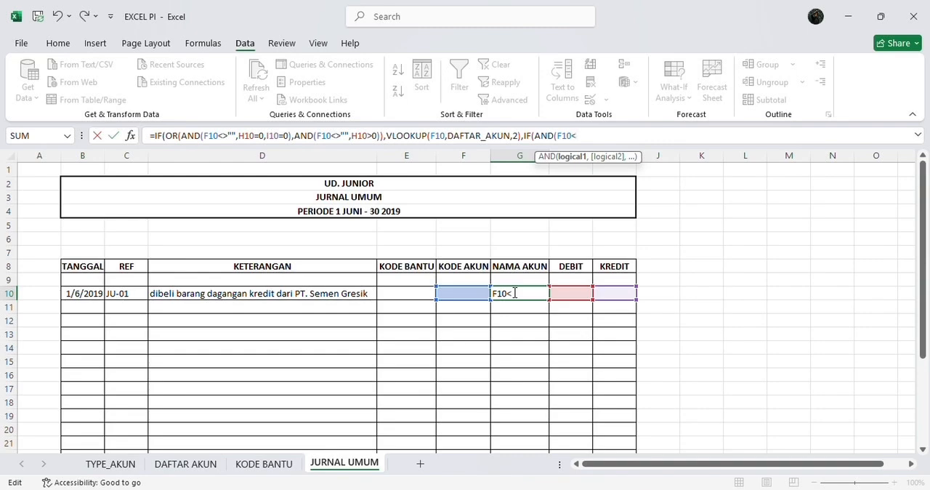
type("<>\"\"")
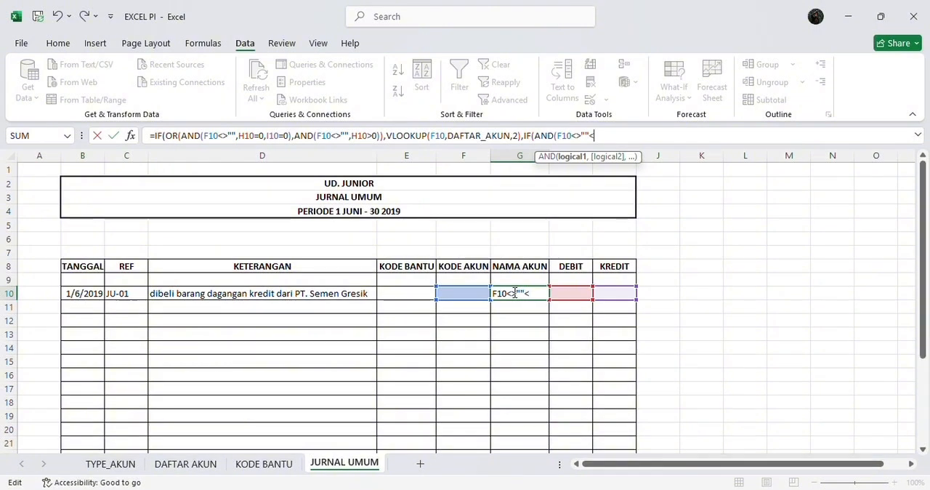
type(",")
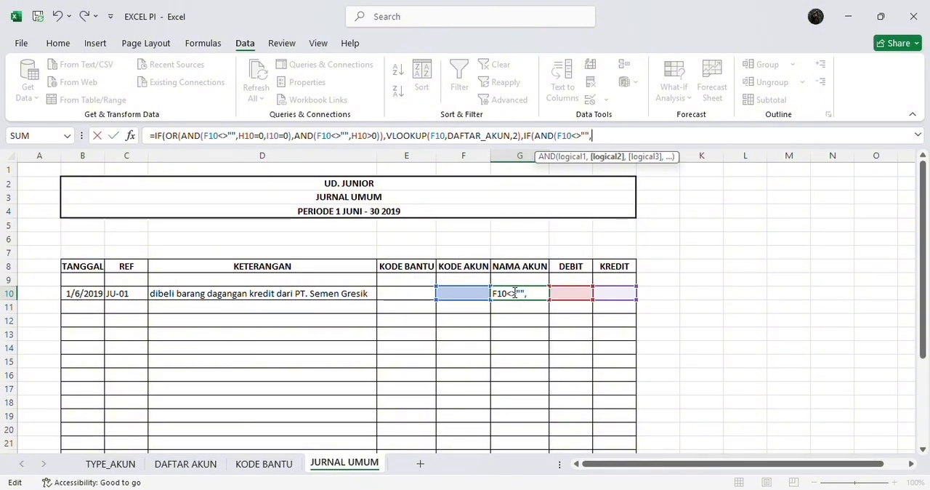
type("H")
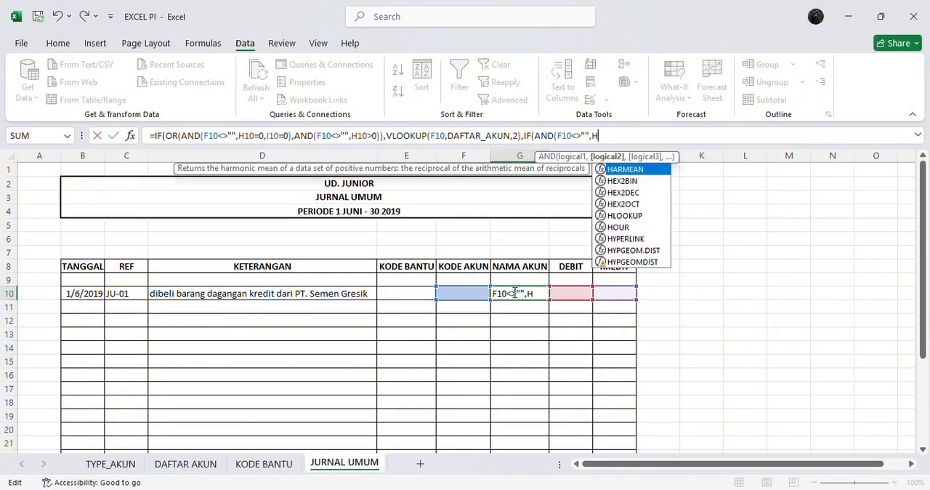
type("10")
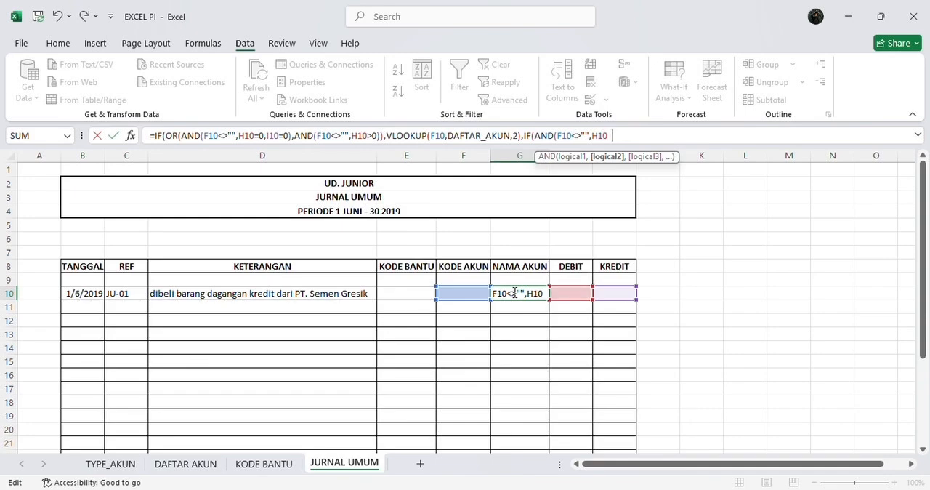
type("=0,")
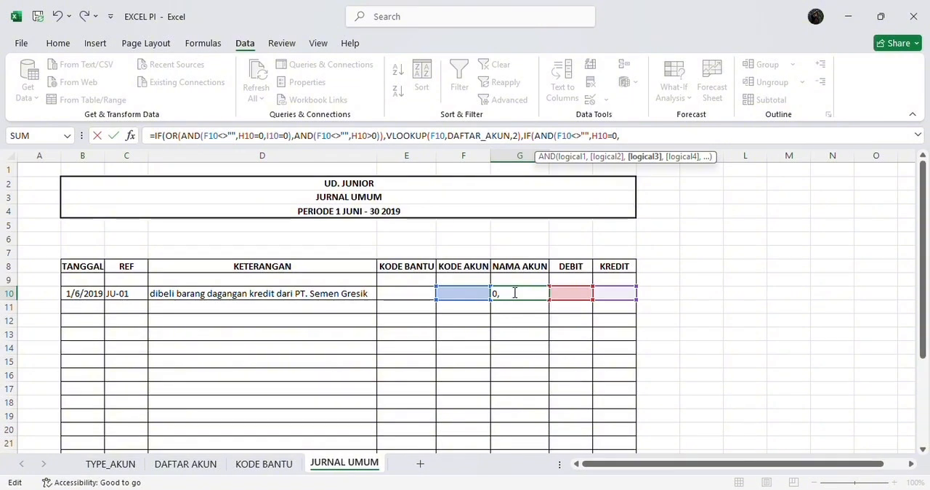
type("I10")
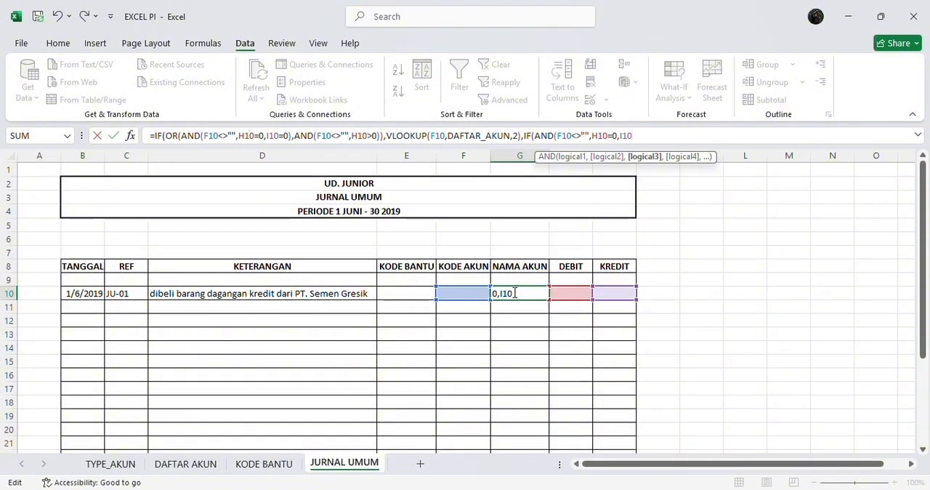
type(">0")
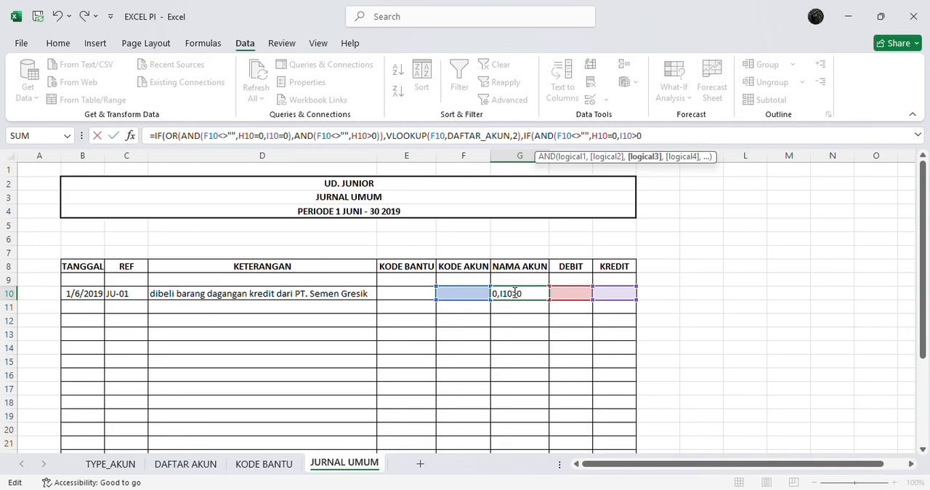
type(")")
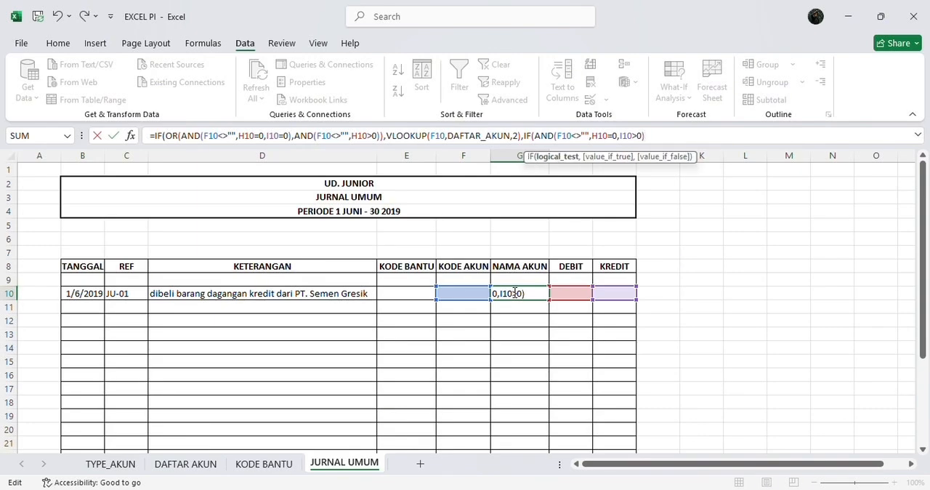
type(",")
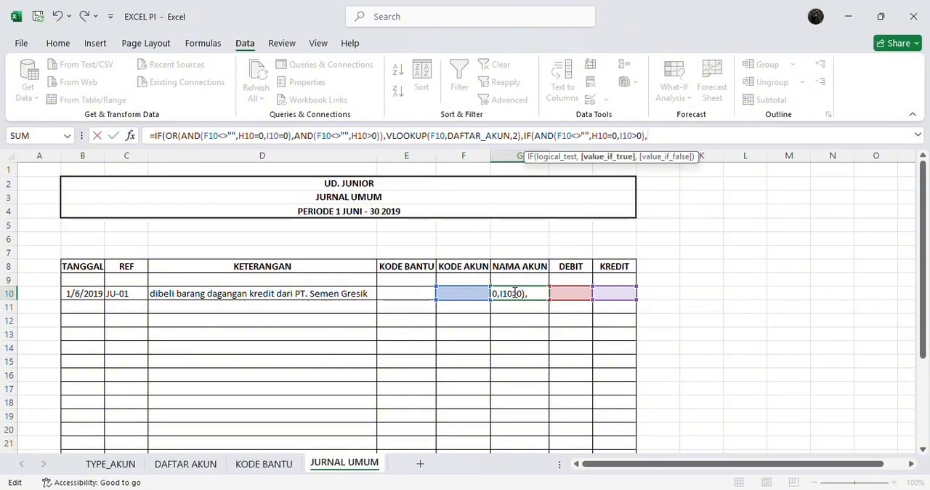
Start a CONCATENATE function as the value-if-true of the nested IF in the G10 formula
type("C")
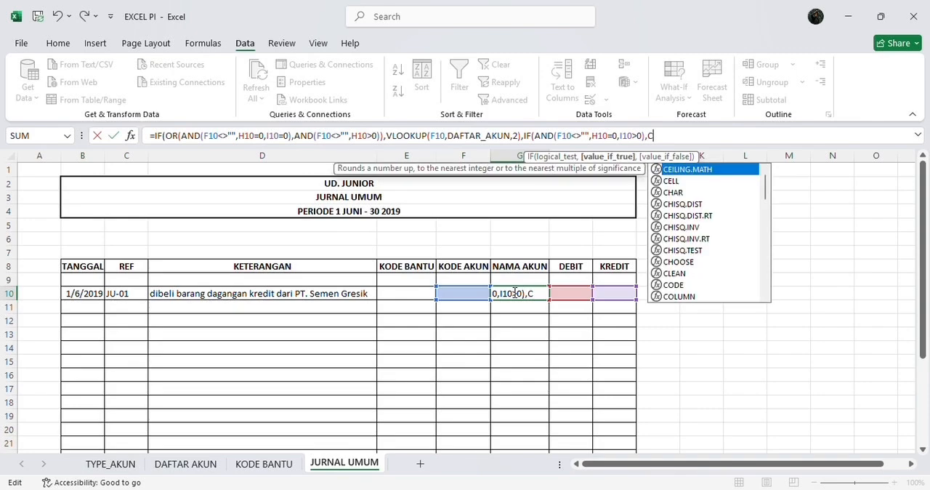
type("ON")
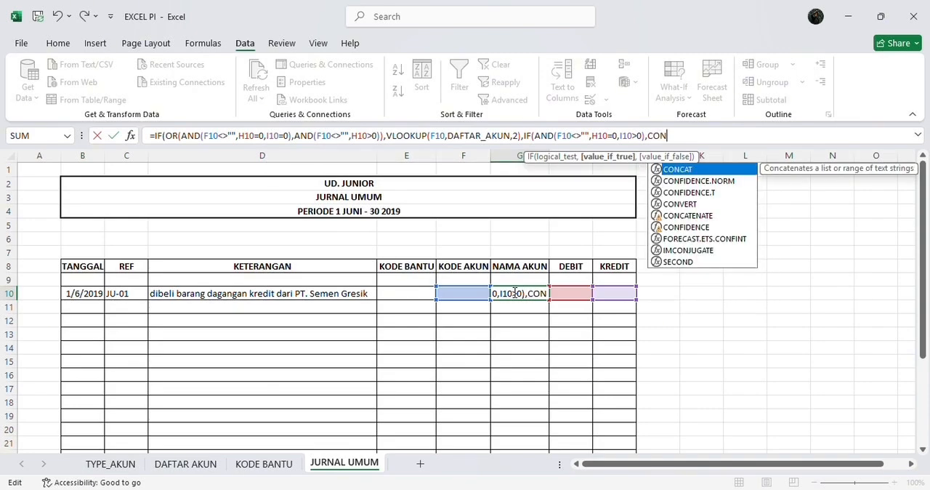
type("T")
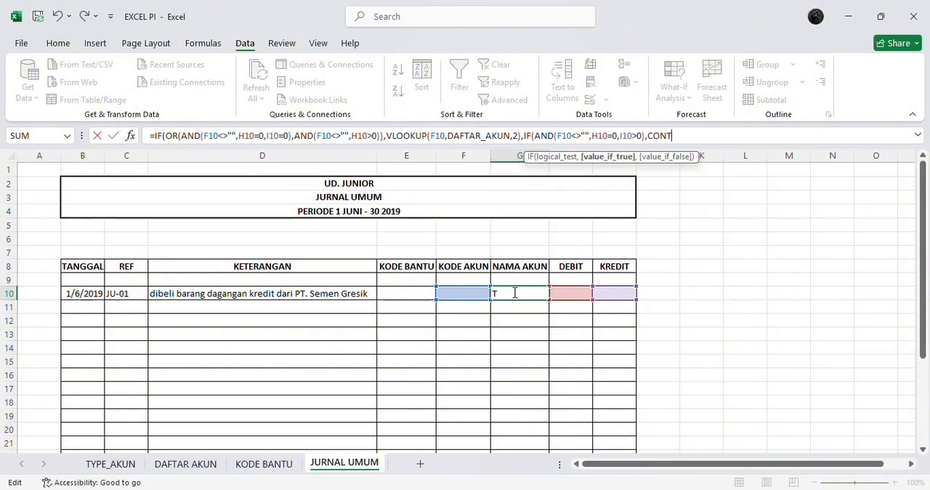
key("BackSpace")
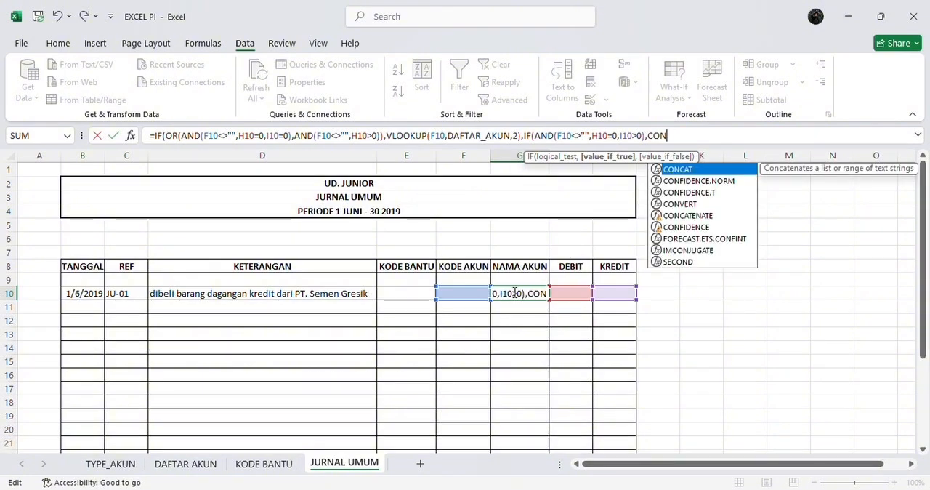
type("CAT")
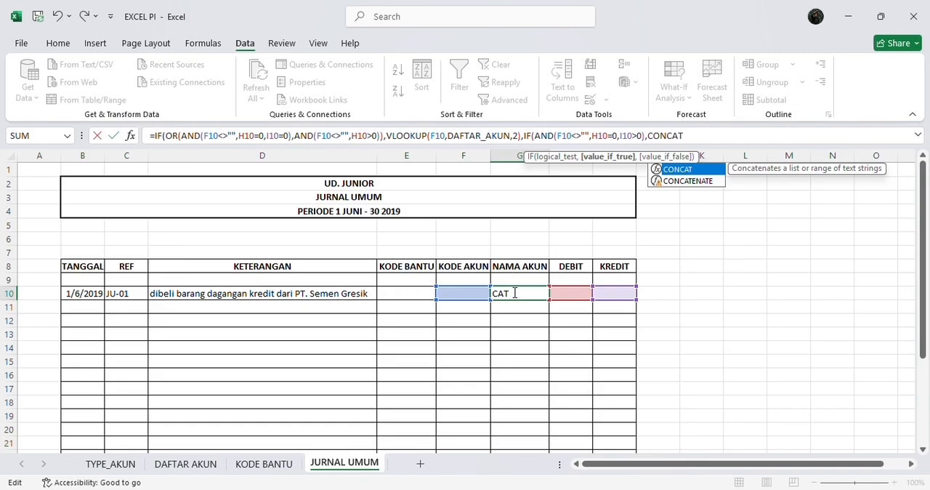
type("E ")
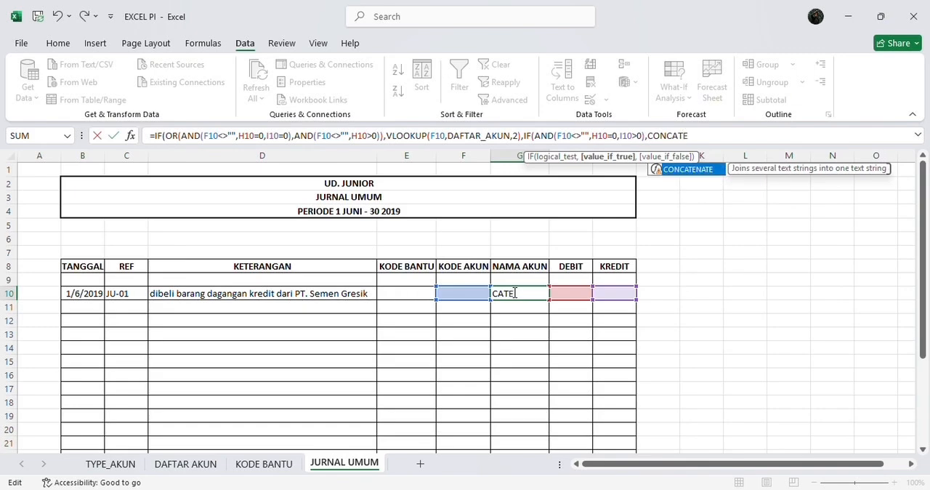
type("NATE")
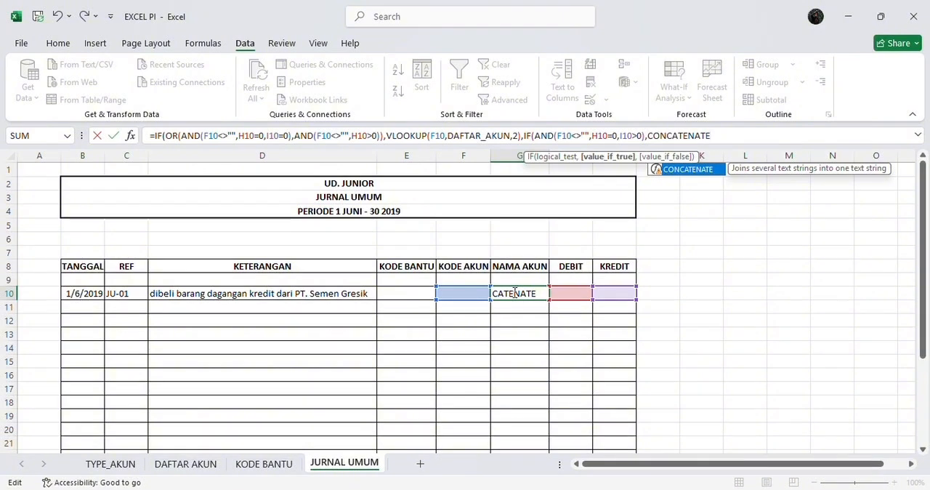
type("(")
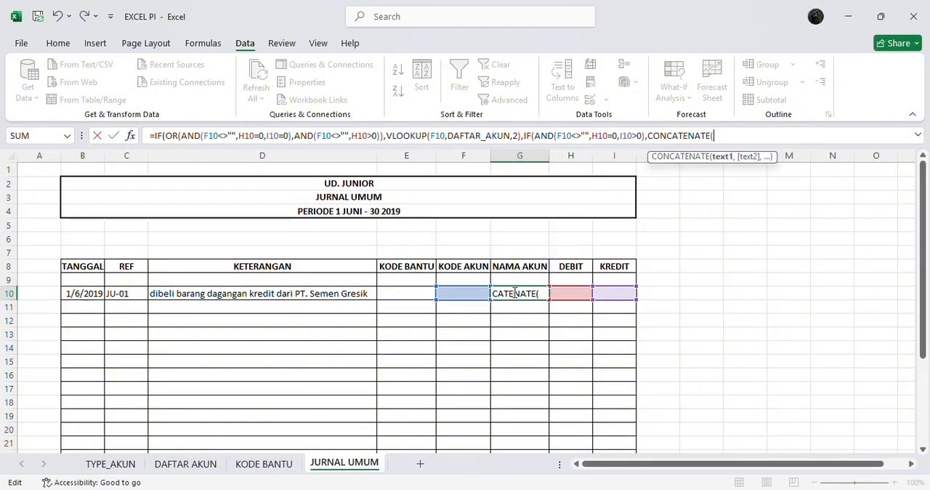
type("REPT")
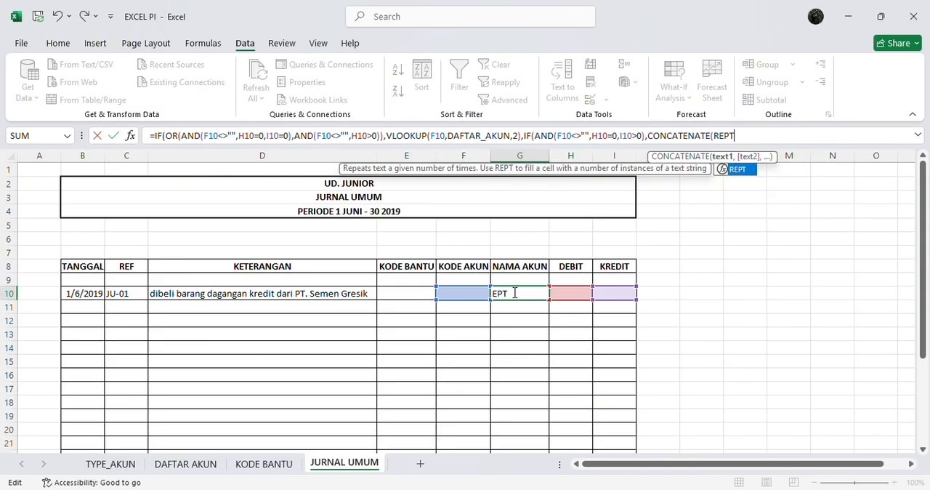
Add REPT("",10) as the first text argument of CONCATENATE in the G10 formula
type("(F10<>")
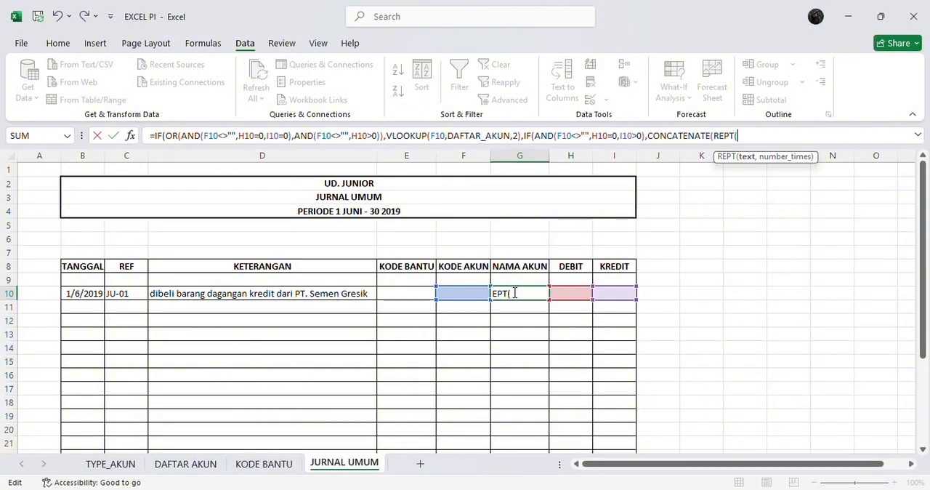
type("\"\",H1")
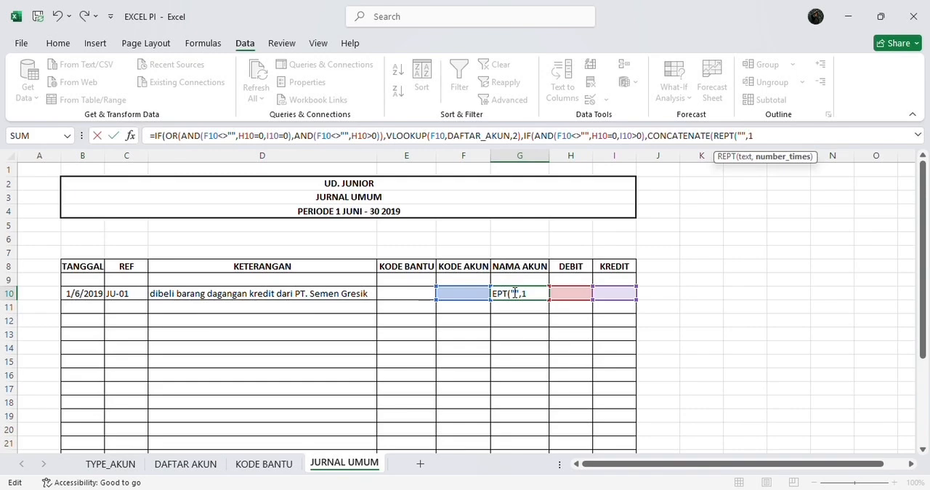
type("0>0))")
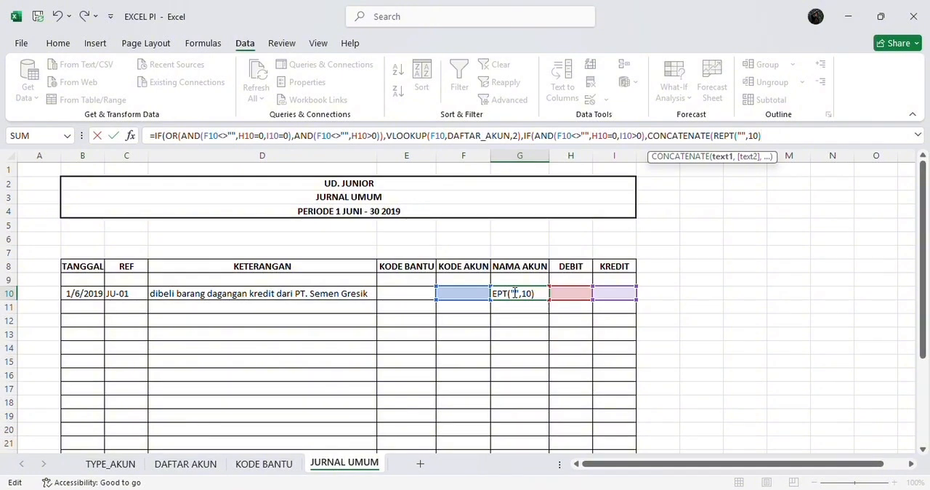
type(",VL")
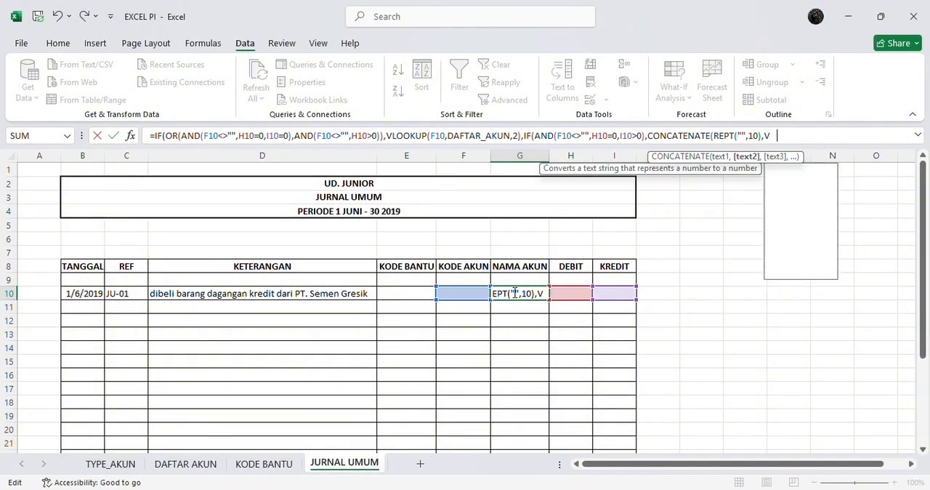
type("O")
Add a VLOOKUP with lookup value F10 as the second text argument of CONCATENATE in the G10 formula
key("BackSpace")
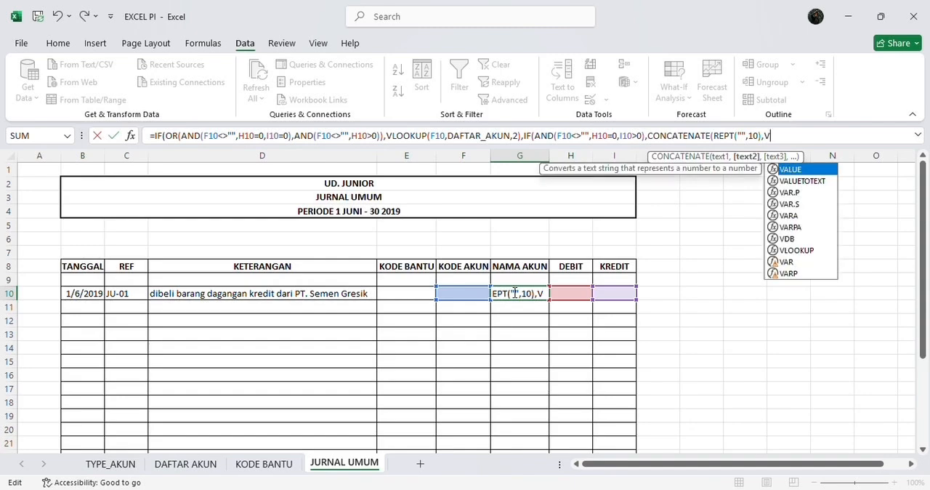
type("LOOKUP")
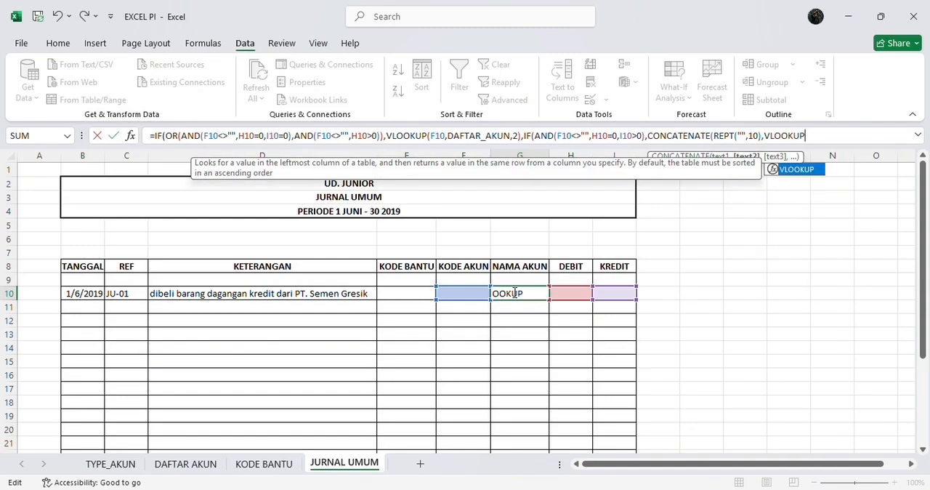
type("(")
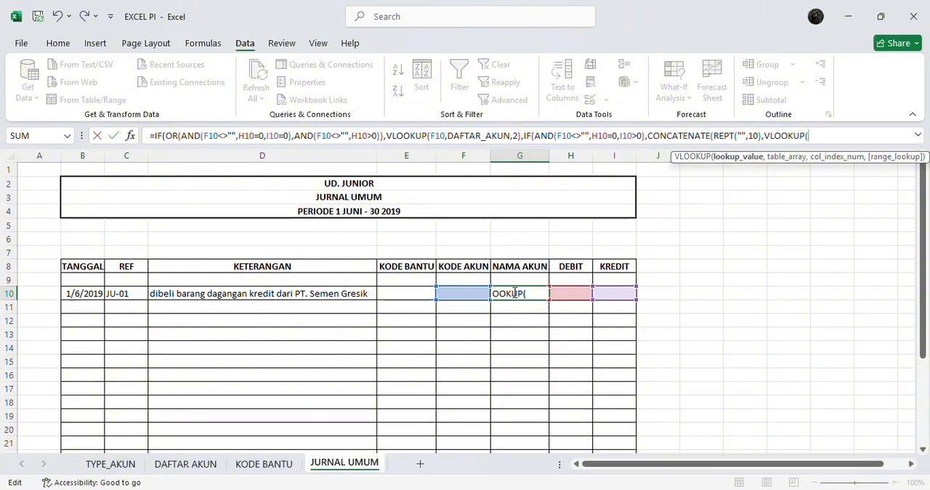
type("F10")
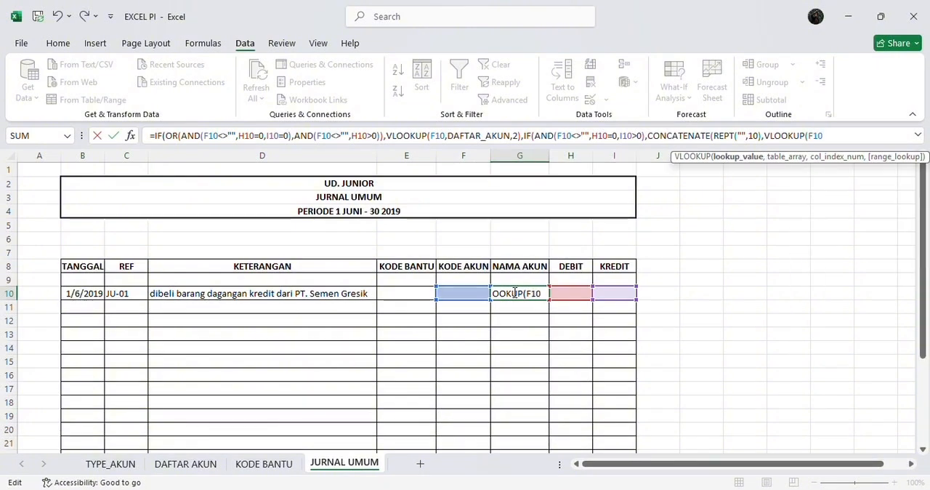
type(",D")
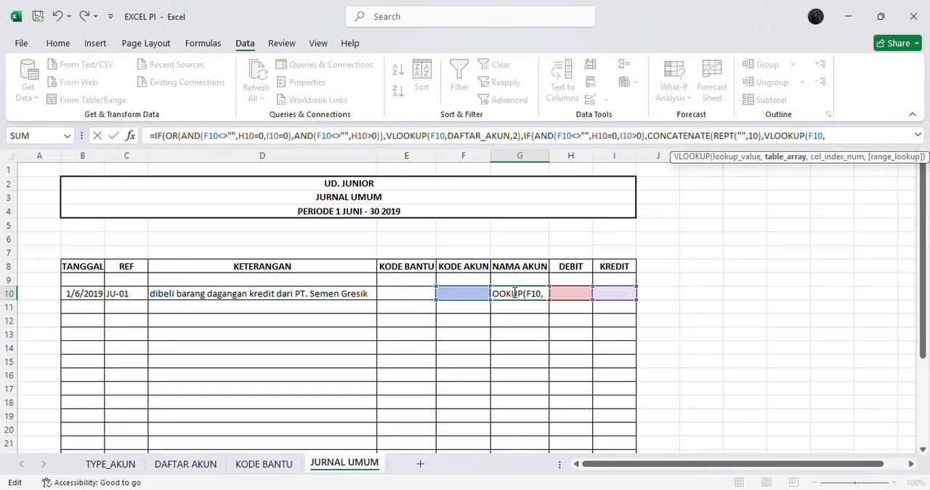
type("AFTA")
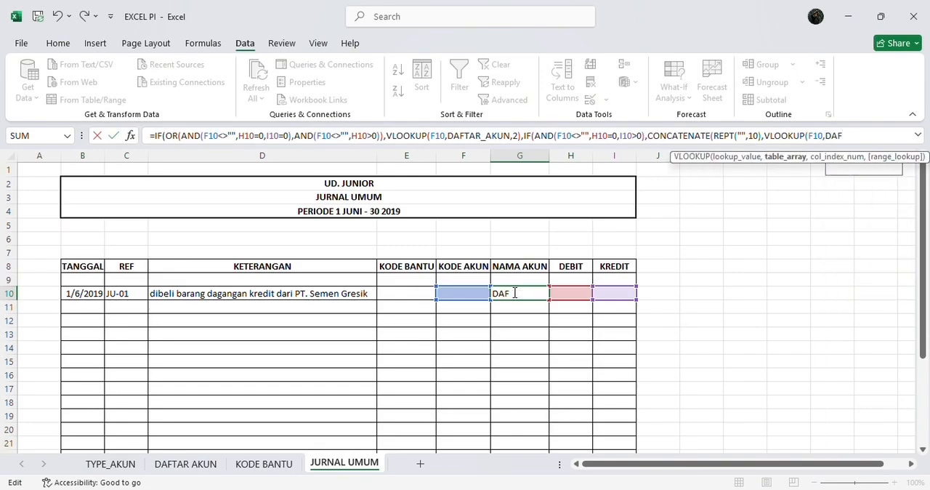
type("R")
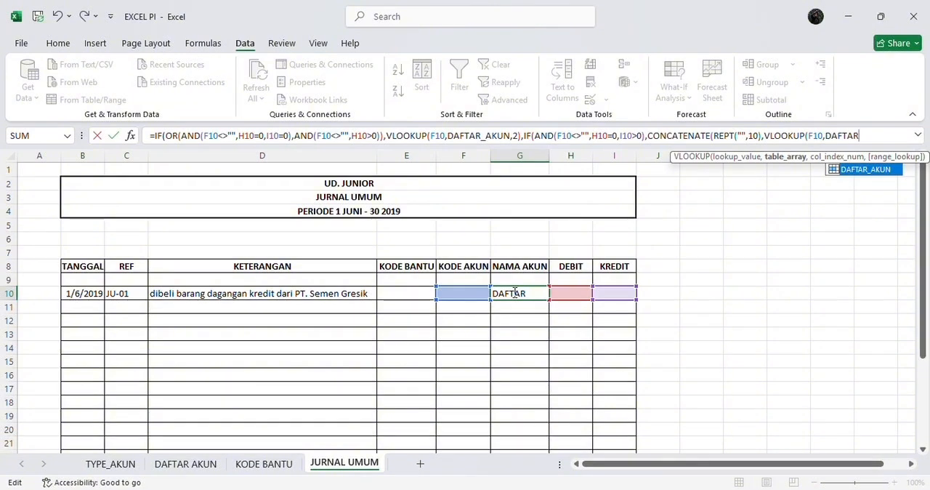
type("_")
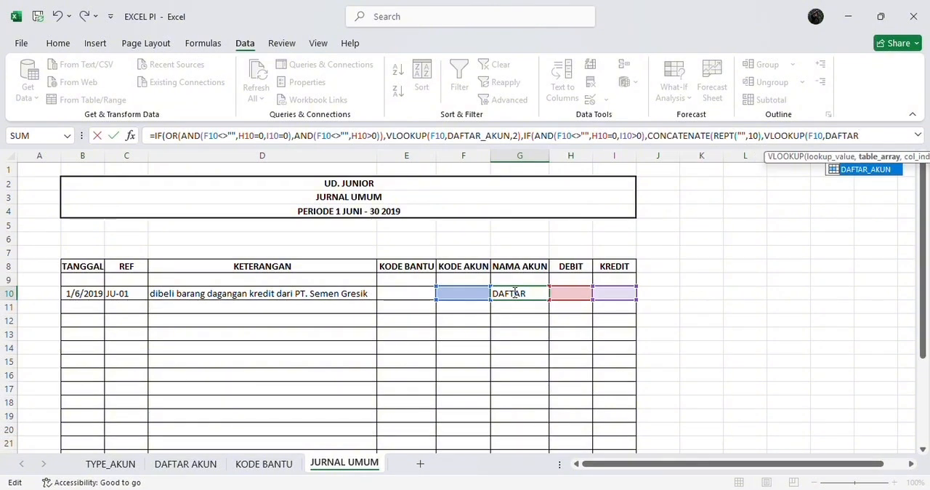
type("AKUN")
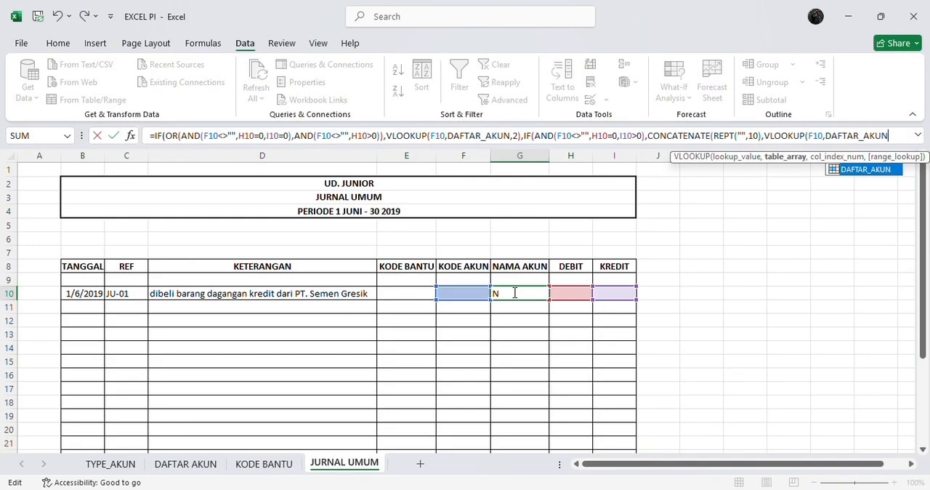
Complete the VLOOKUP inside CONCATENATE with table array DAFTAR_AKUN and column index 2, and close both functions
type(",2")
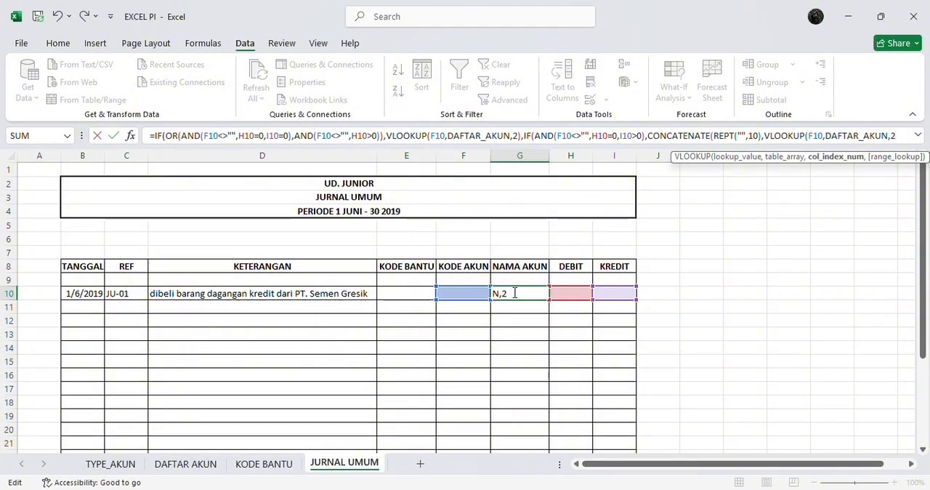
type("))")
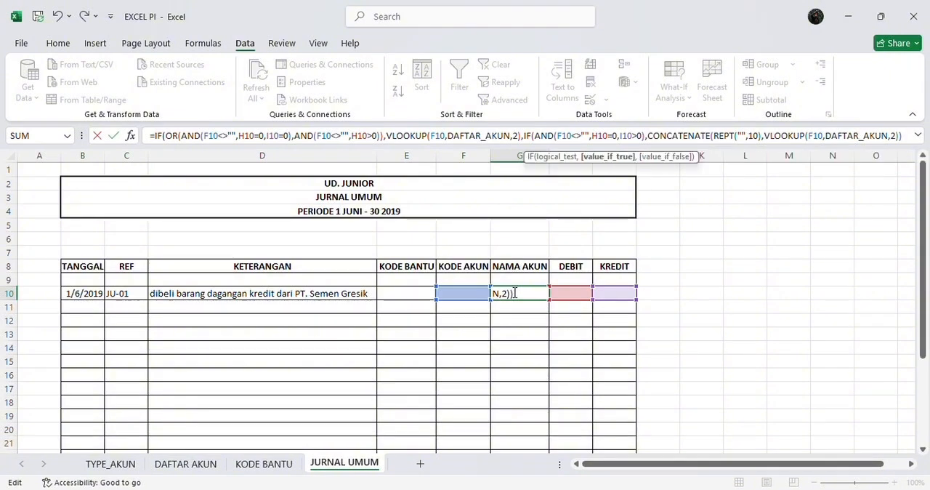
type(",")
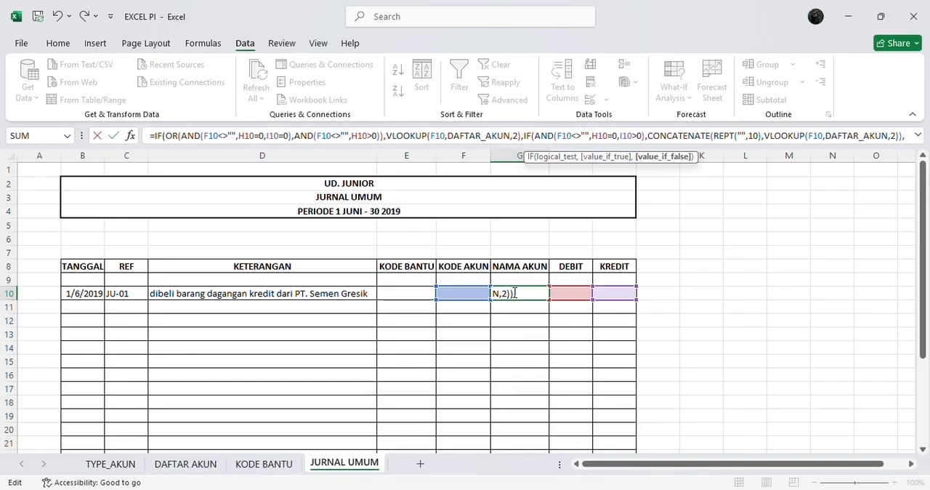
type("\"\"")
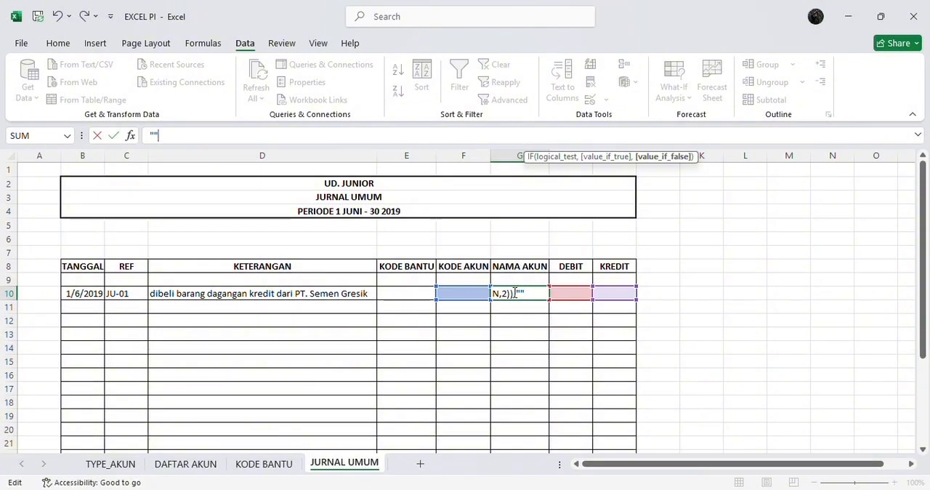
type(")")
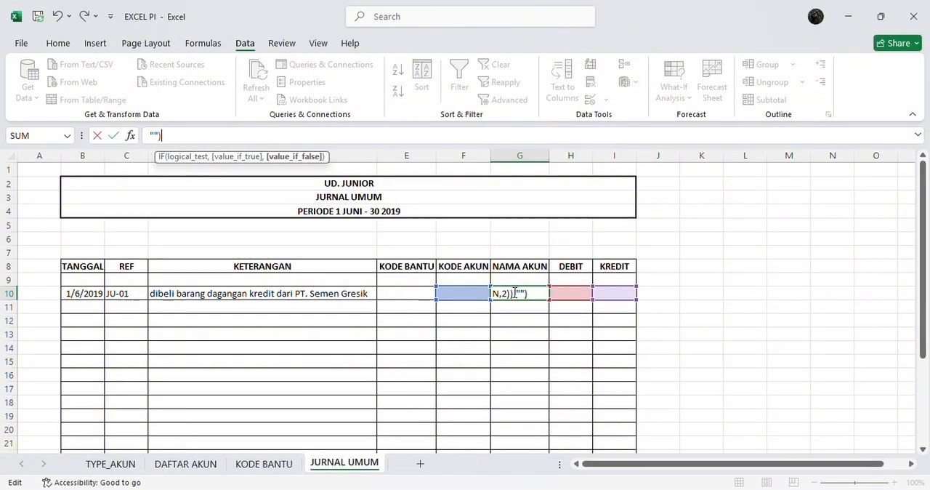
Close the nested IF formula in G10 and fill it down the NAMA AKUN column
type(")")
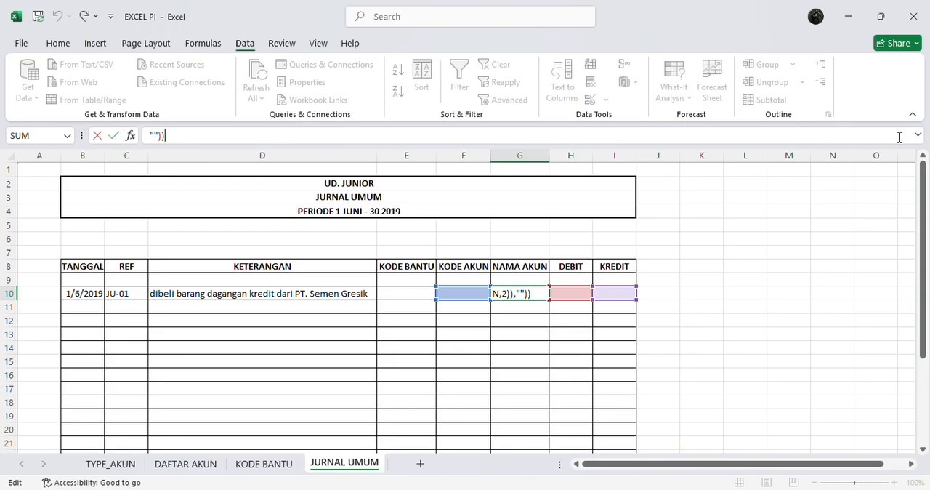
key("Return")
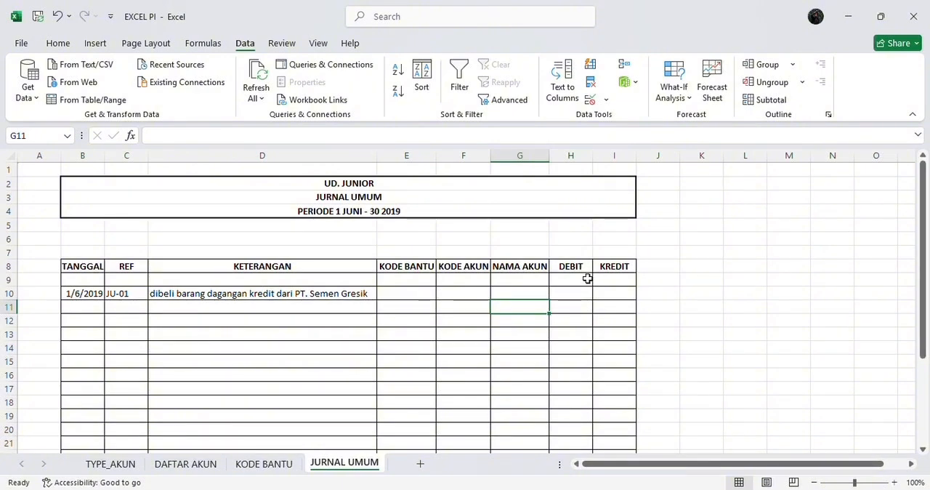
left_click(538, 292)
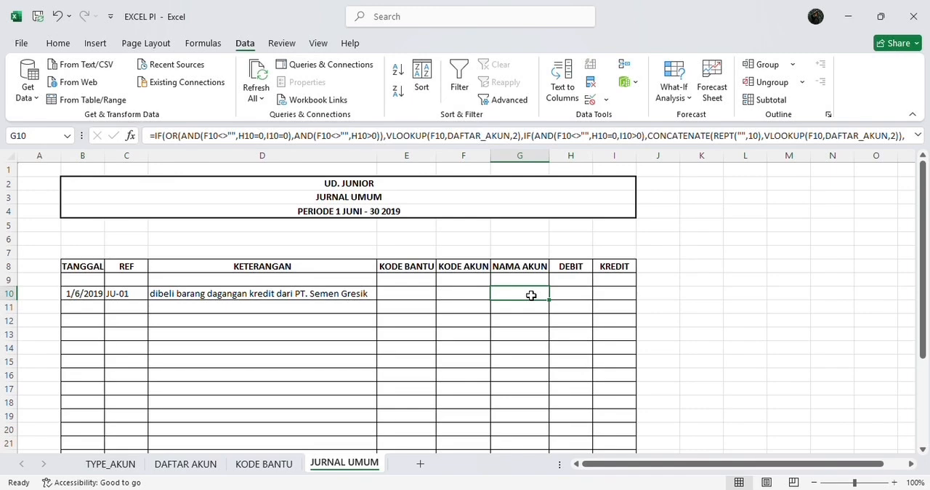
left_click_drag(549, 299, 548, 471)
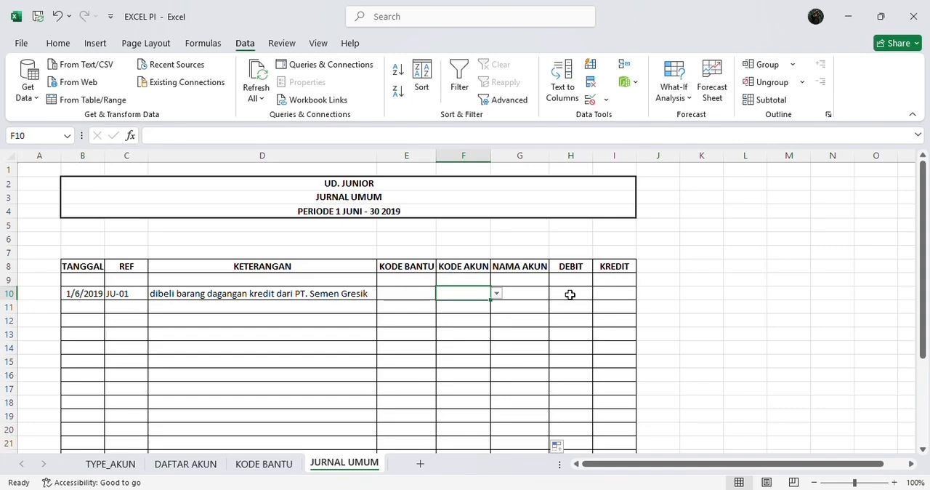
Choose account code 1140 in F10 and auto-fit the NAMA AKUN column to its contents
left_click(497, 293)
left_click_drag(495, 318, 495, 327)
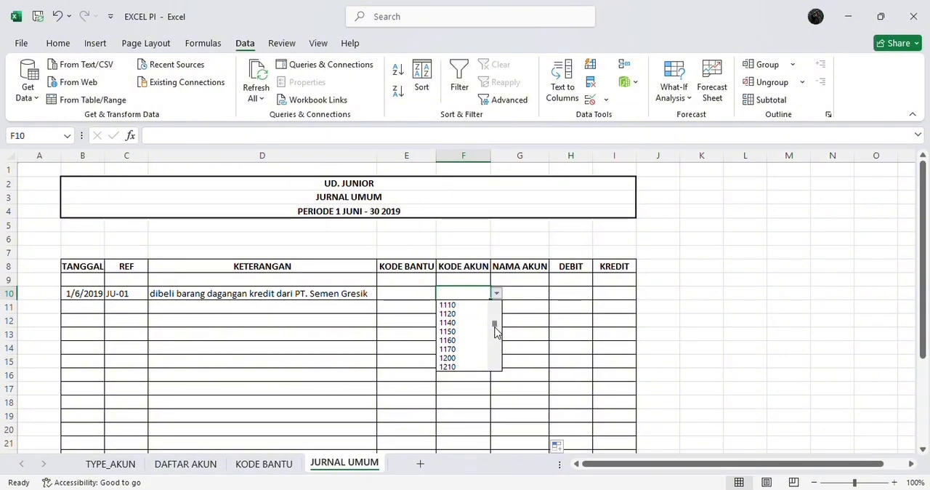
left_click(477, 324)
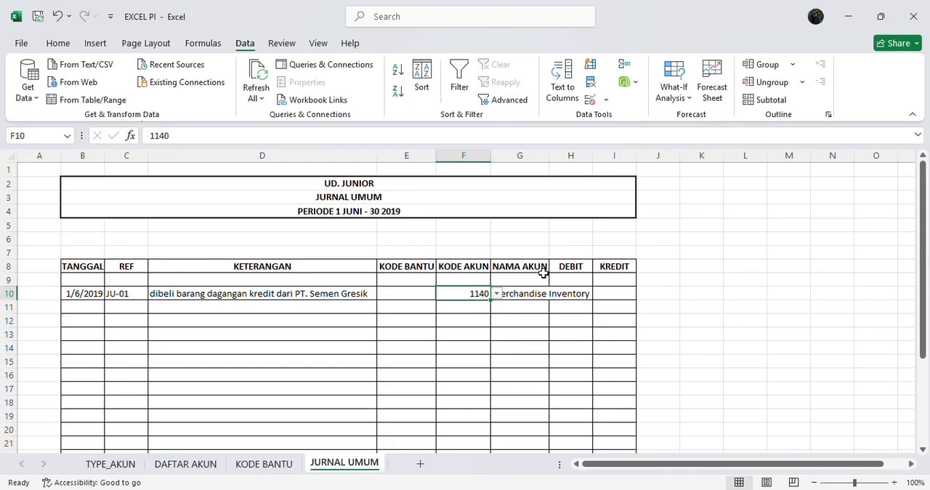
double_click(548, 157)
Apply the Accounting format to the DEBIT and KREDIT cells and enter 60000000 as the debit in H10
left_click(620, 289)
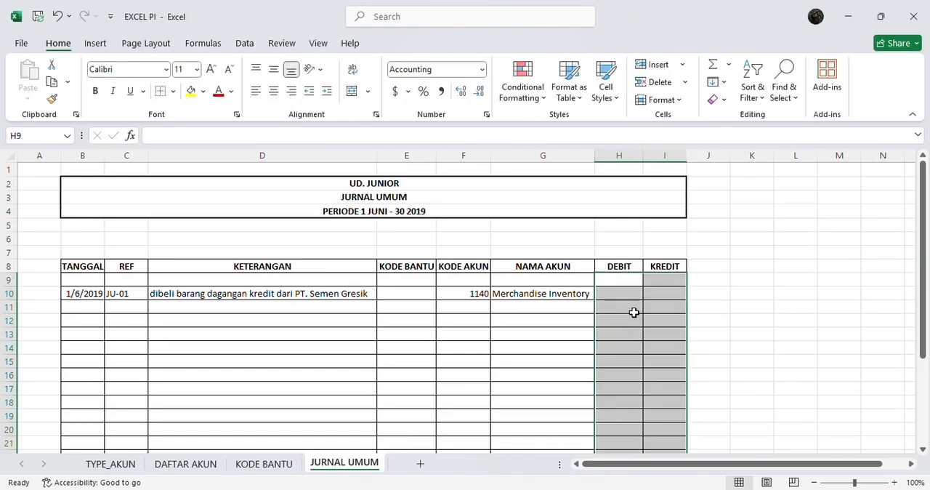
left_click(627, 293)
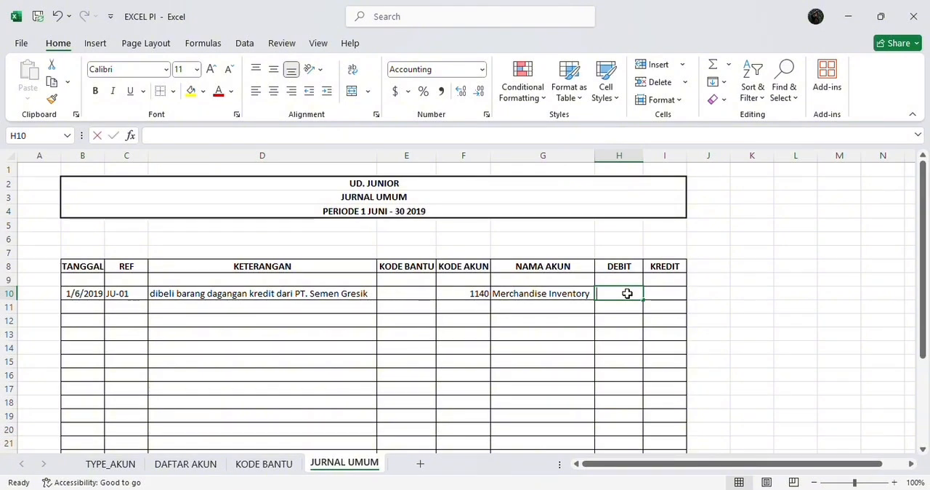
type("60")
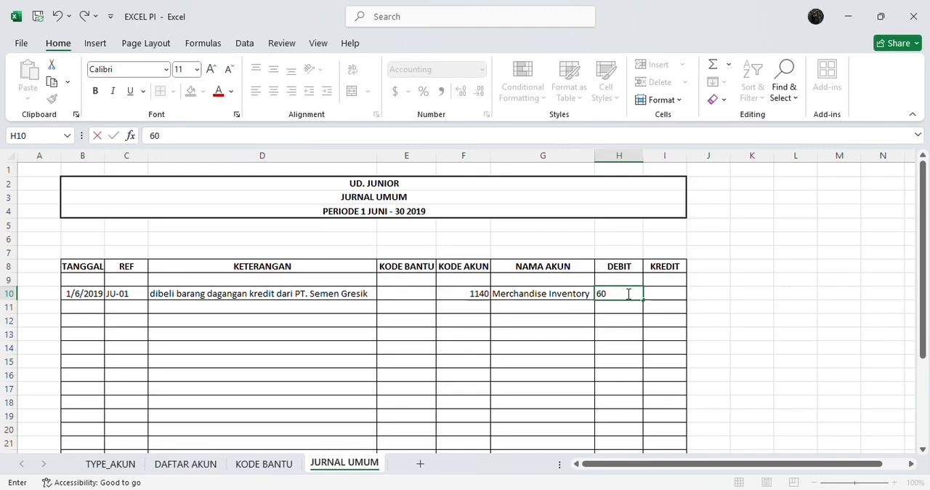
type("000000")
key("Return")
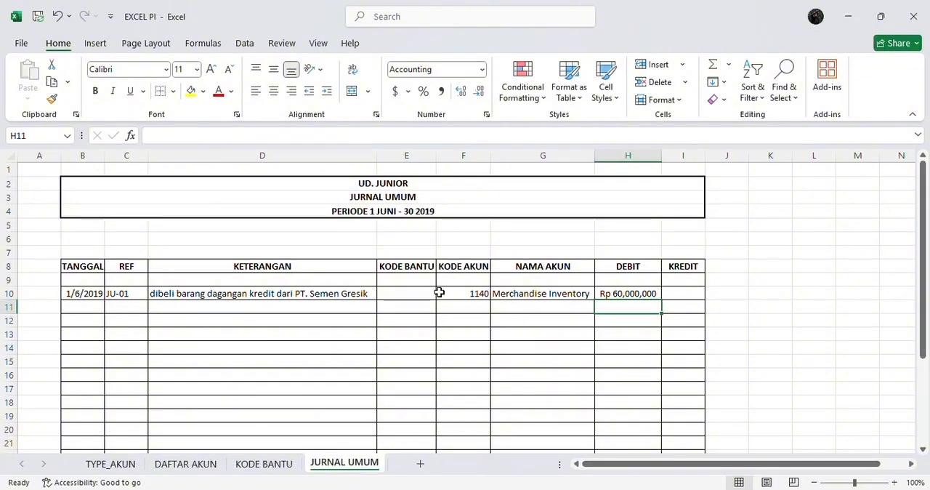
Repeat row 10's date 1/6/2019, reference JU-01 and description in row 11 of the journal
left_click(327, 294)
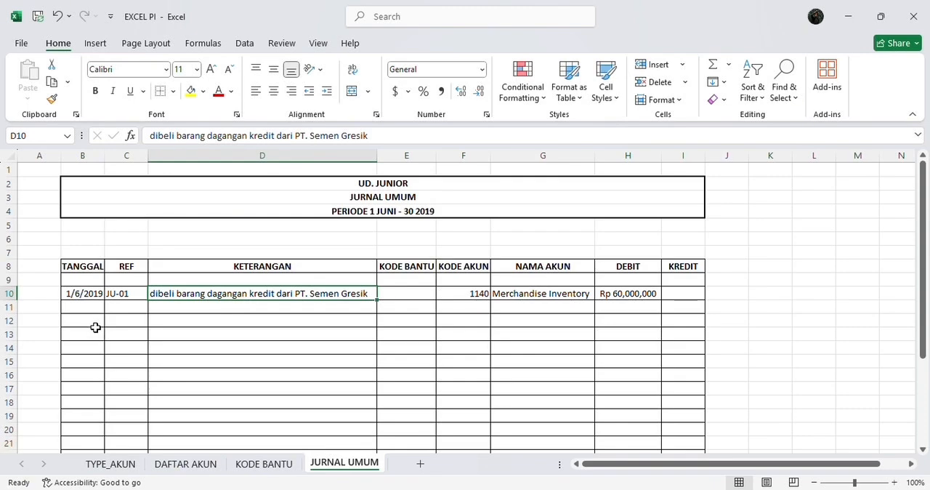
left_click(87, 308)
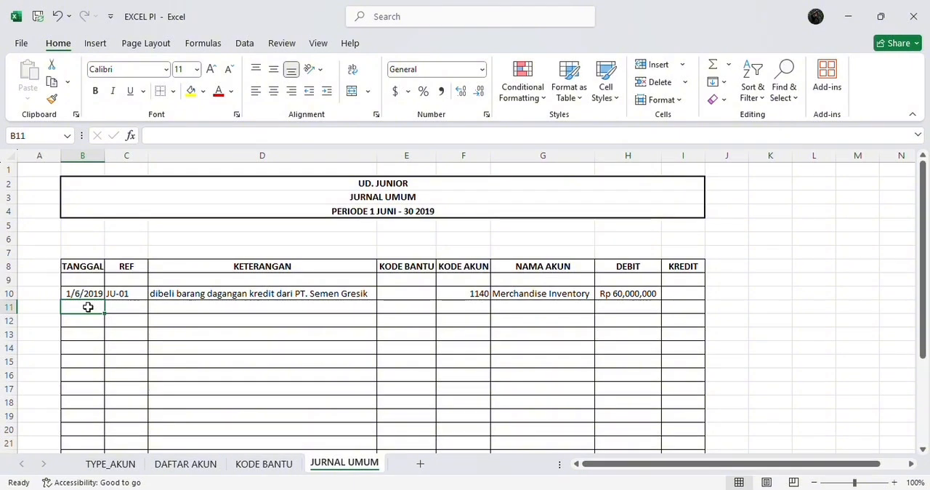
key("Tab")
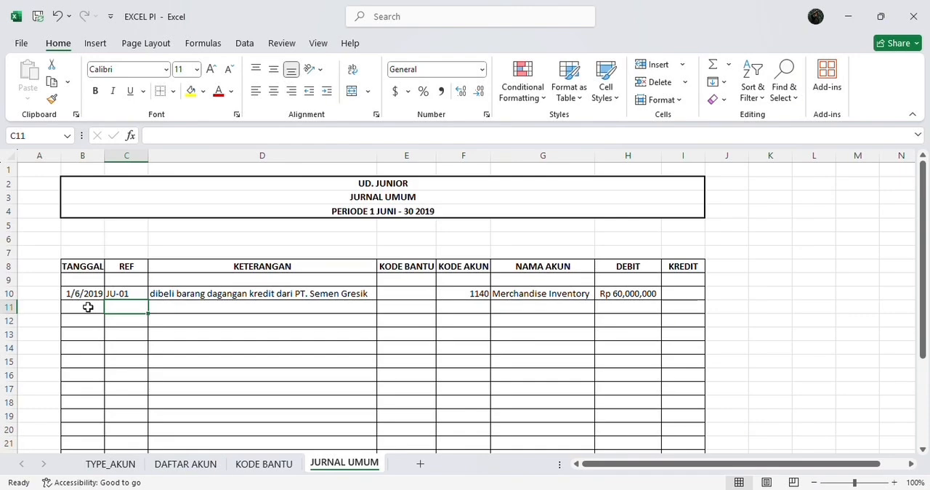
key("Tab")
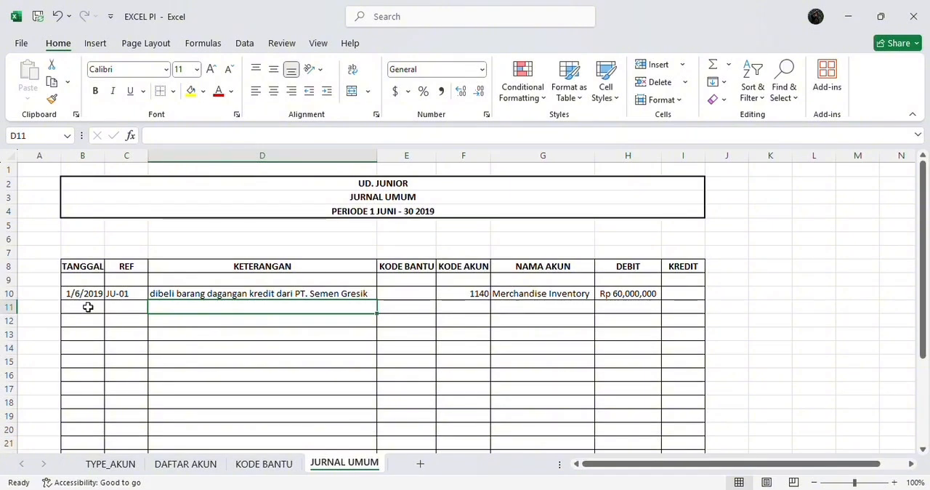
key("Tab")
key("Tab")
key("Tab")
key("Tab")
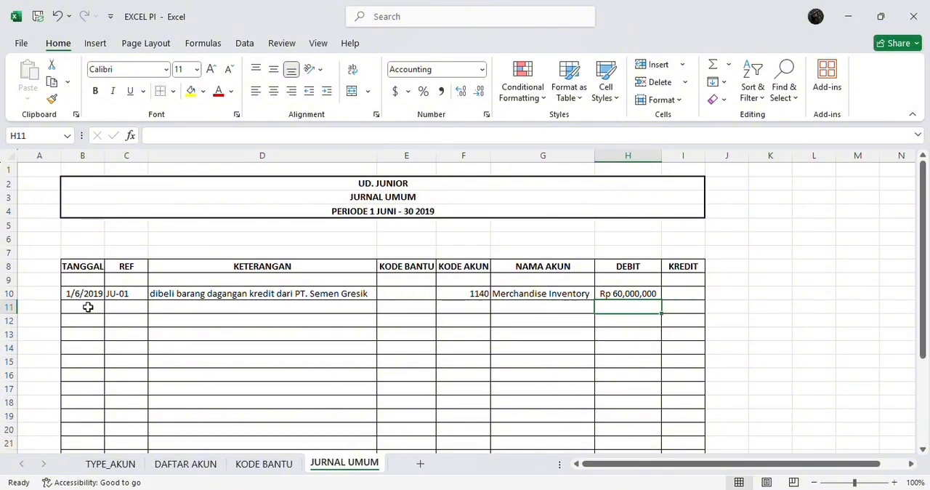
Enter account code 1170 in F11 and a debit of 6000000 in H11
left_click(471, 307)
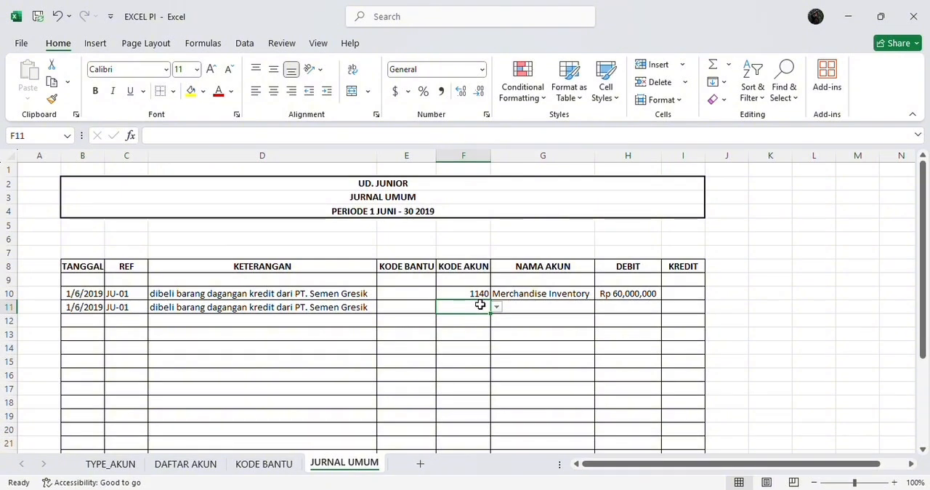
type("1170")
left_click(601, 312)
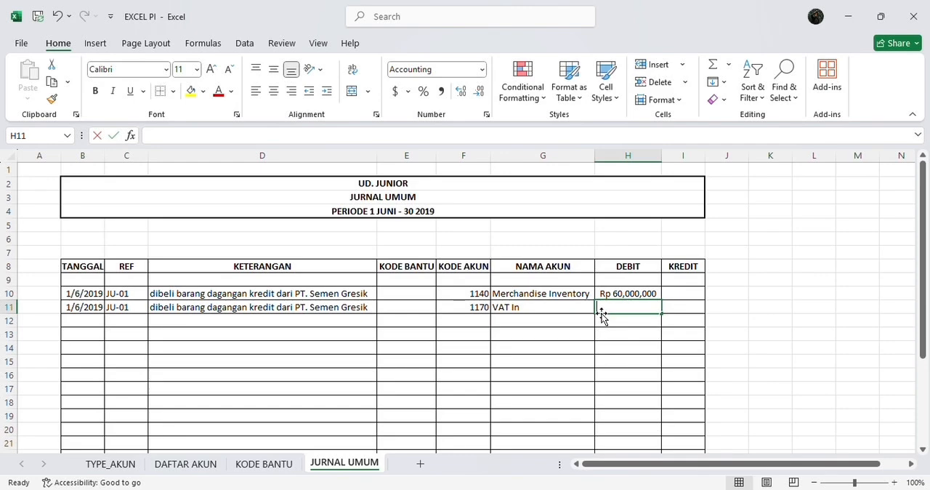
type("6,000,0")
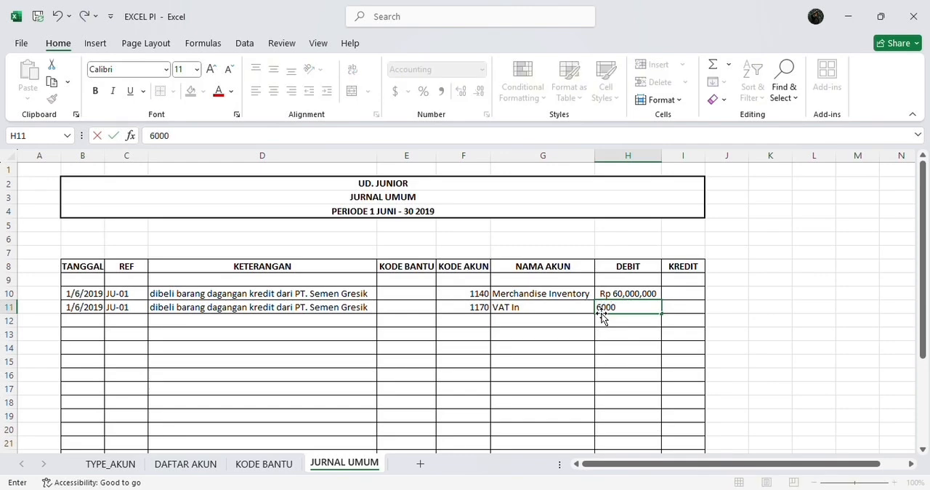
type("00")
key("Return")
Repeat the date 1/6/2019, reference JU-01 and the PT. Semen Gresik purchase description in row 12
key("Left")
key("Left")
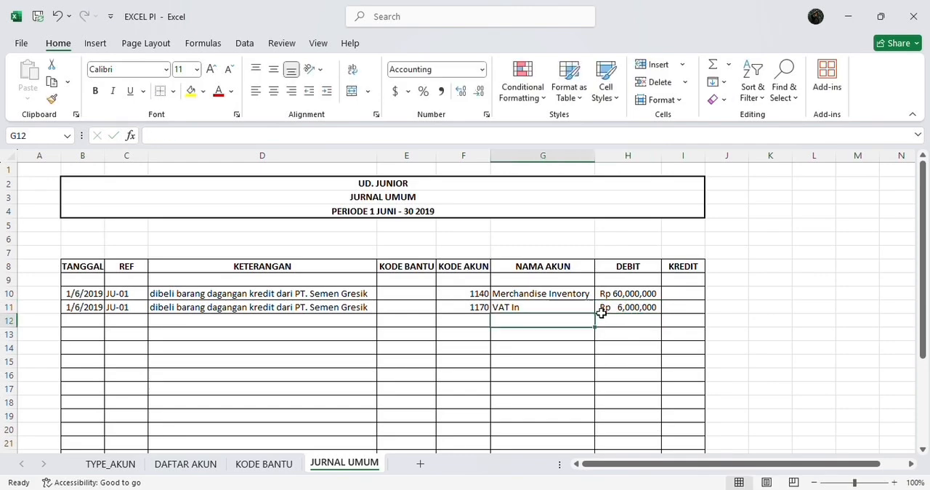
key("Right")
key("Right")
key("Right")
scroll(602, 312, "down", 1)
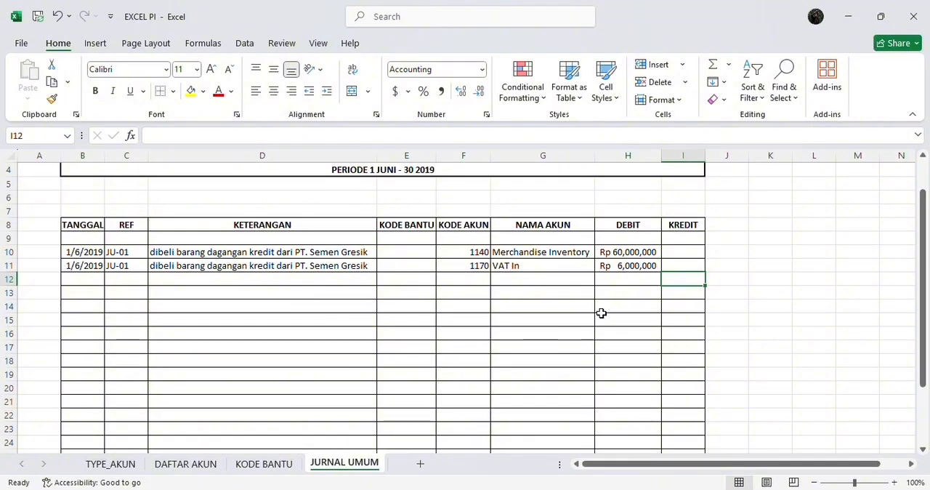
key("Left")
key("Left")
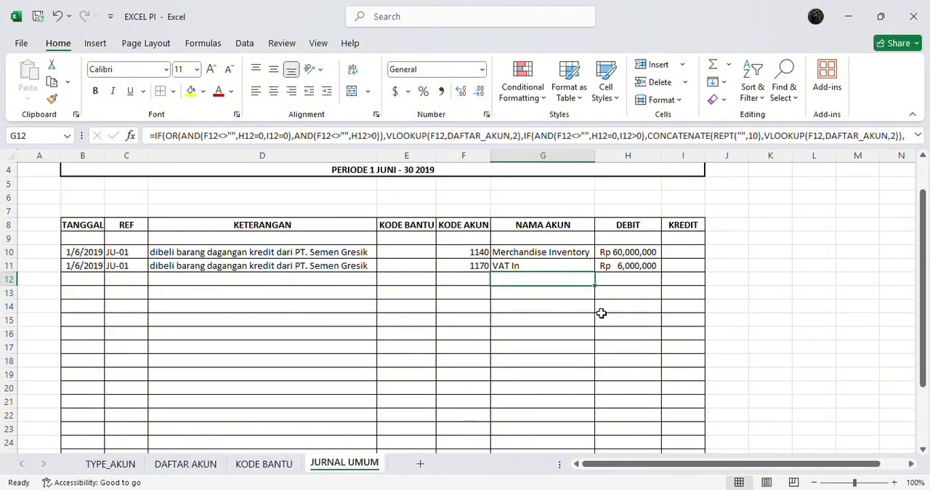
key("Right")
key("Right")
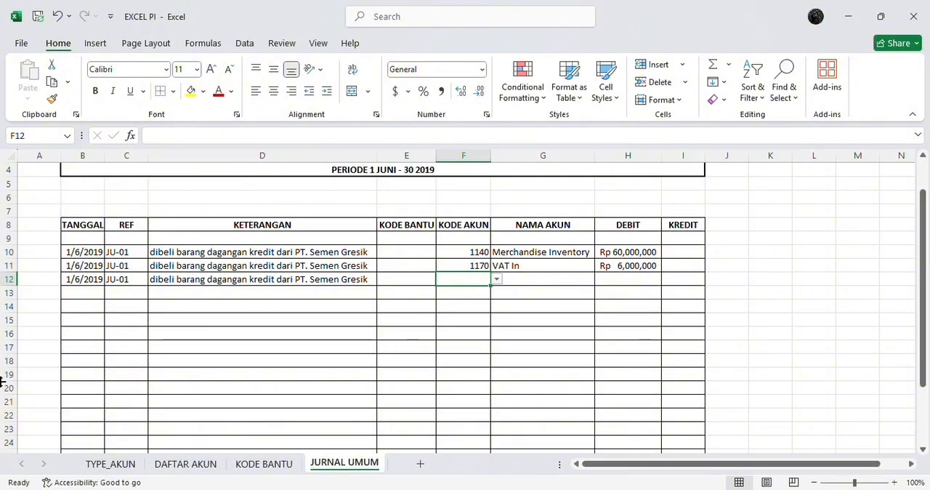
Look up the Accounts Payable code in the DAFTAR AKUN sheet and choose 2120 as the account code in F12
left_click(190, 463)
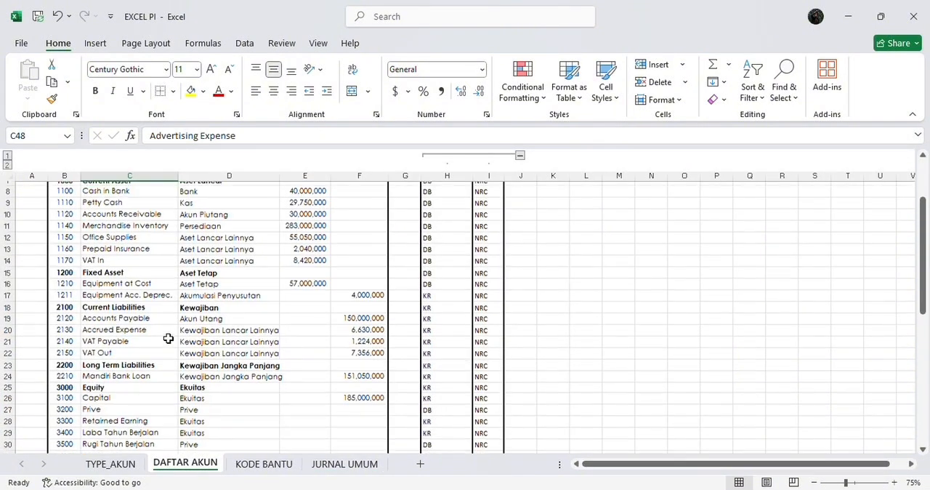
scroll(168, 339, "up", 1)
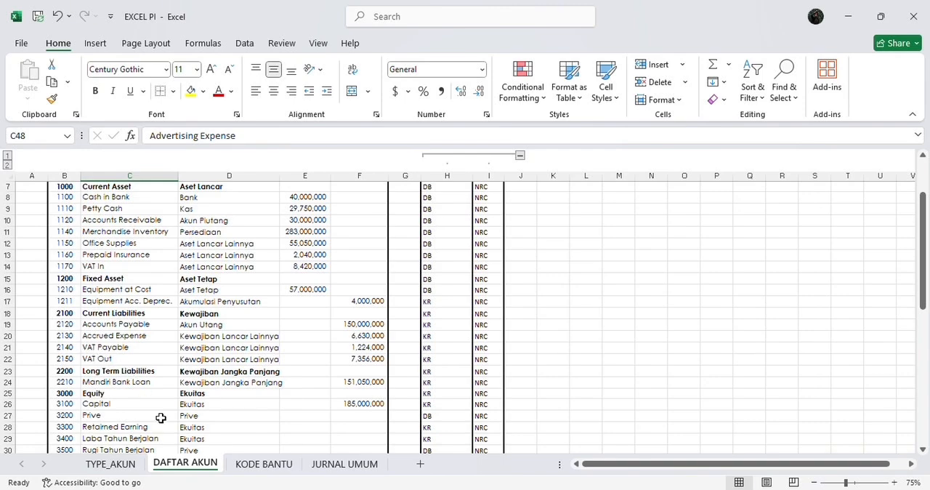
left_click(344, 467)
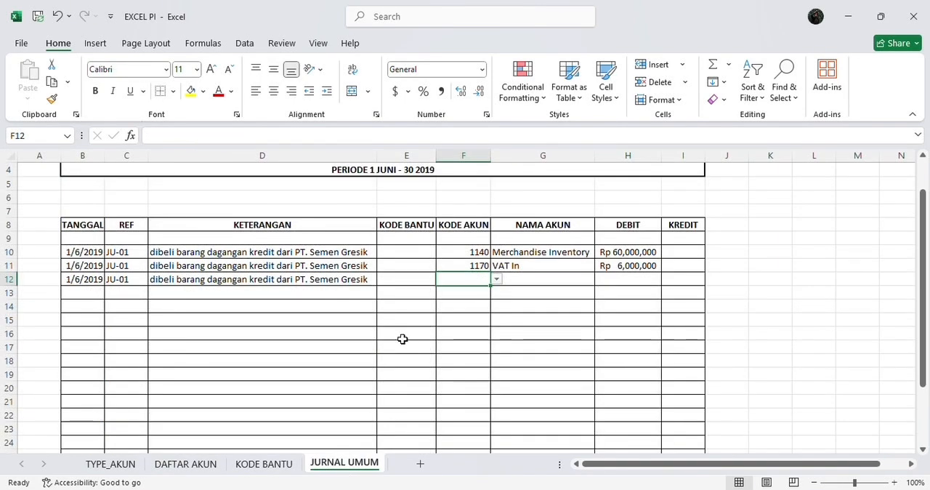
left_click(496, 279)
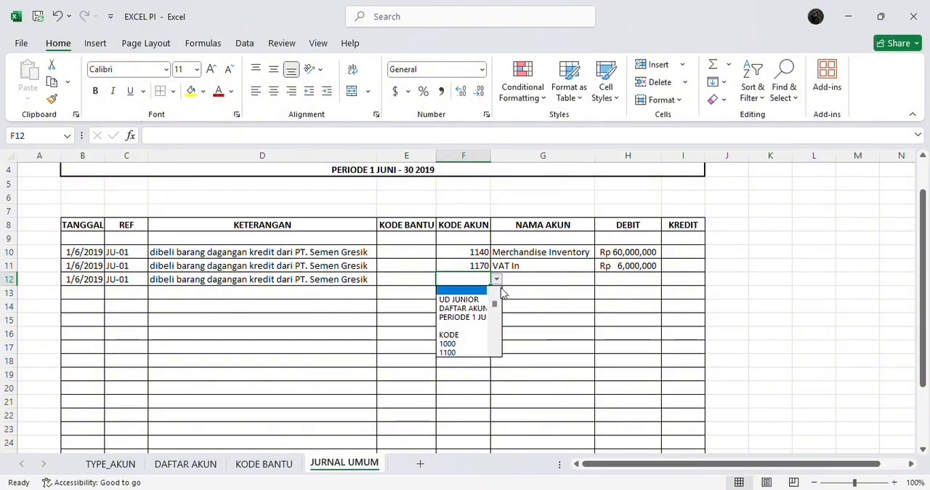
left_click_drag(495, 303, 496, 319)
left_click(479, 310)
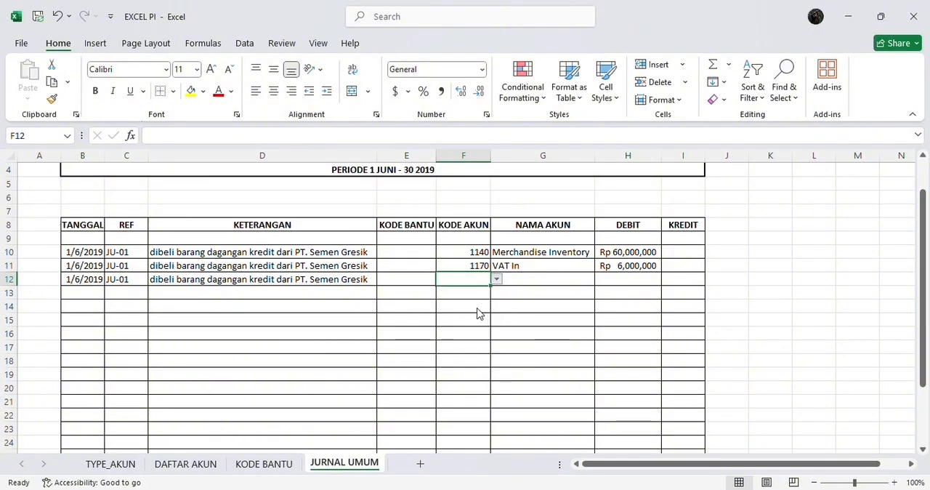
Enter 66000000 as the credit amount for Accounts Payable in I12
left_click(685, 280)
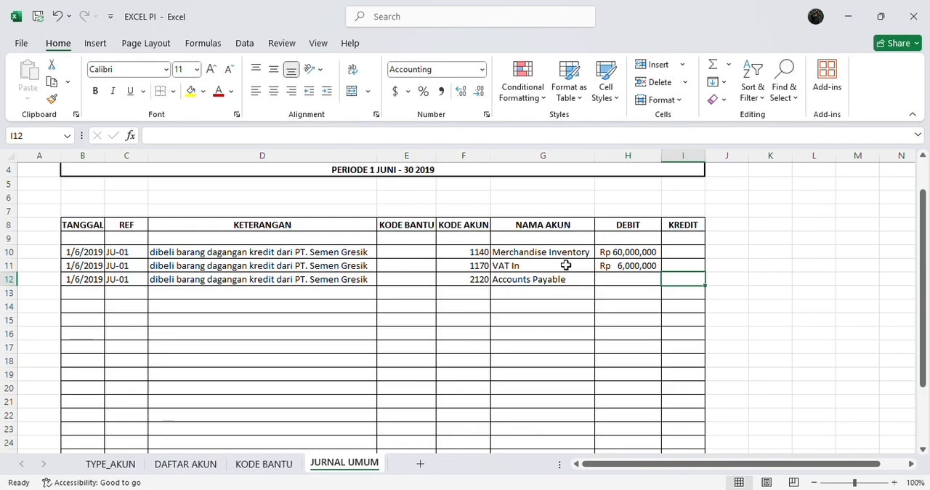
type("60")
key("BackSpace")
type("6000000")
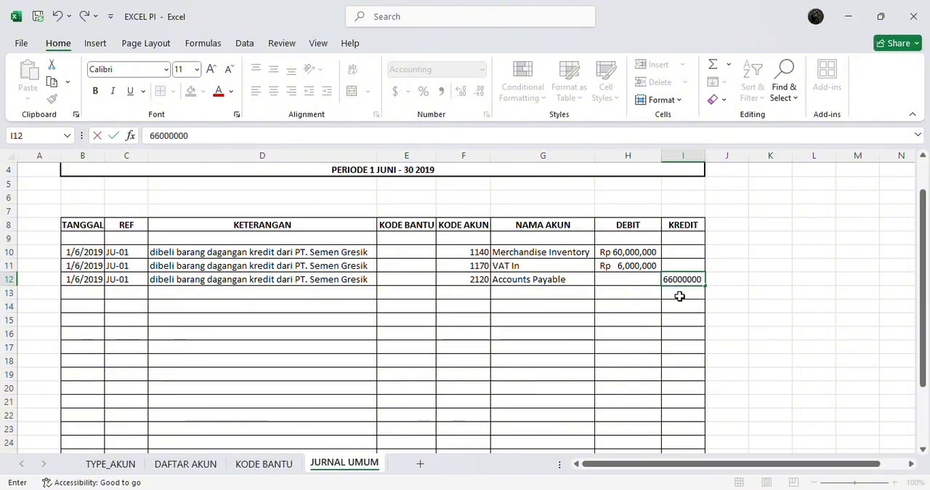
key("Return")
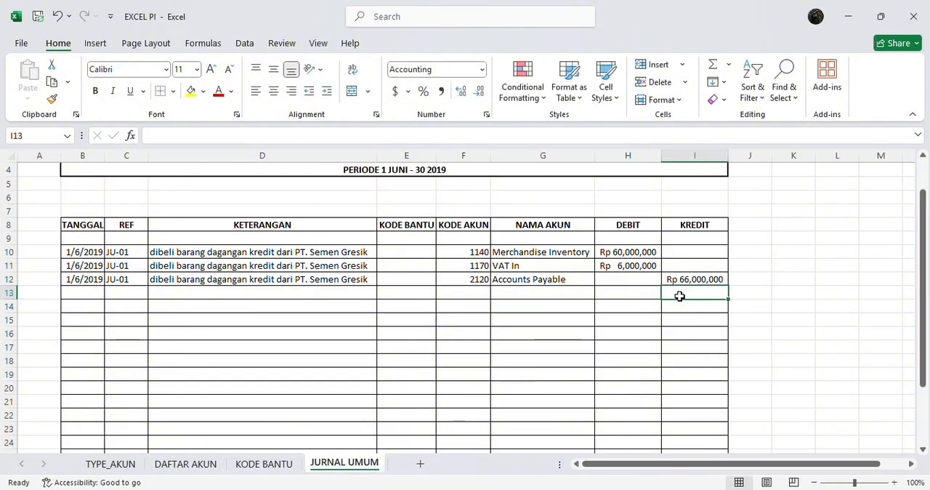
Look up PT. Semen Gresik's supplier code in the KODE BANTU sheet and choose D001 as the KODE BANTU in E12
scroll(682, 293, "up", 1)
key("Up")
key("Left")
key("Left")
key("Left")
key("Left")
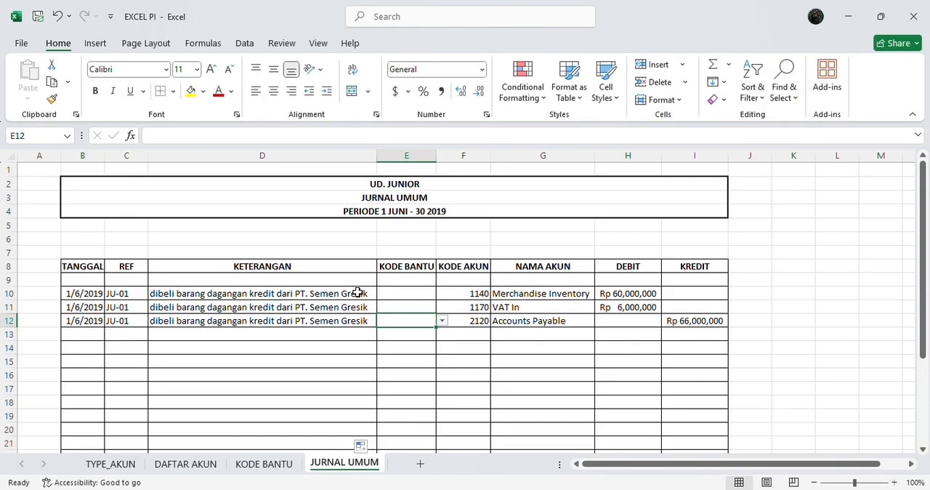
left_click(441, 322)
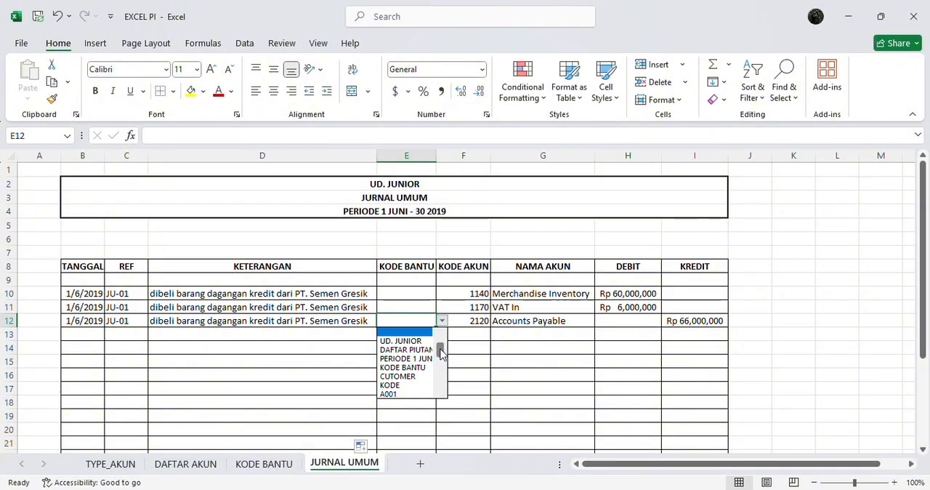
left_click_drag(439, 348, 440, 350)
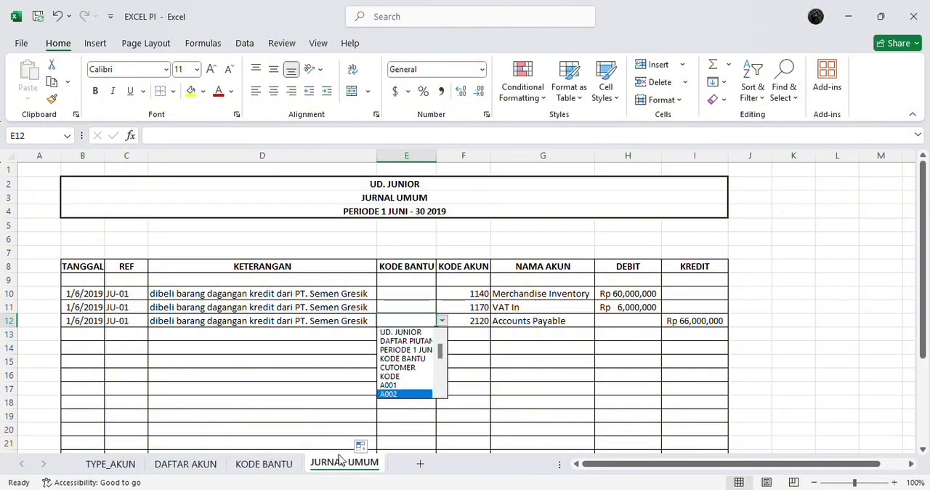
left_click(269, 469)
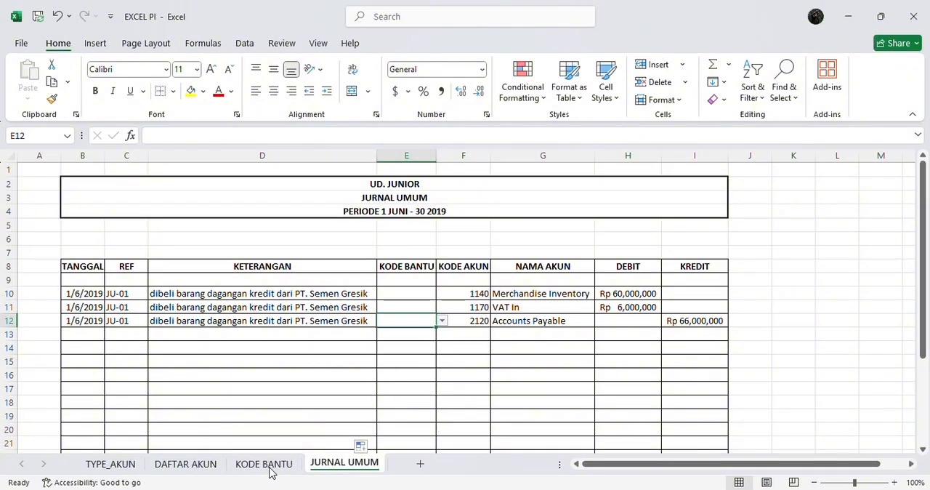
left_click(270, 469)
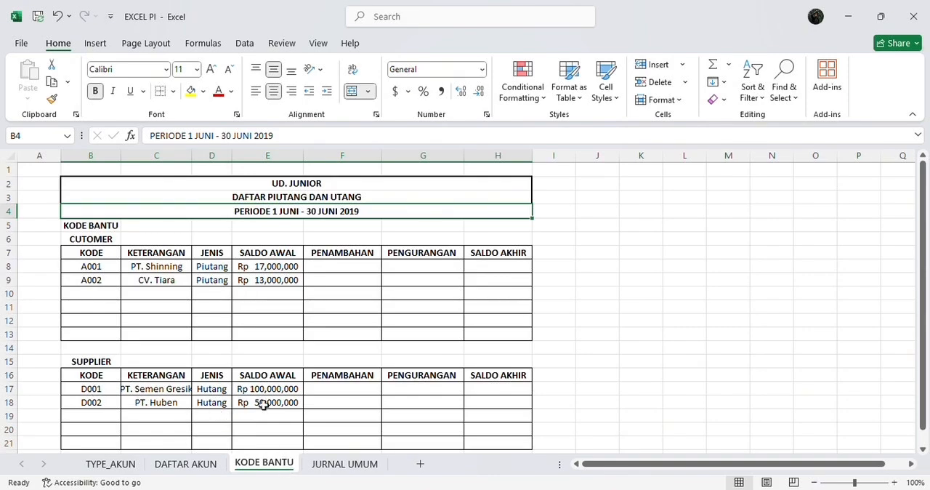
left_click(360, 467)
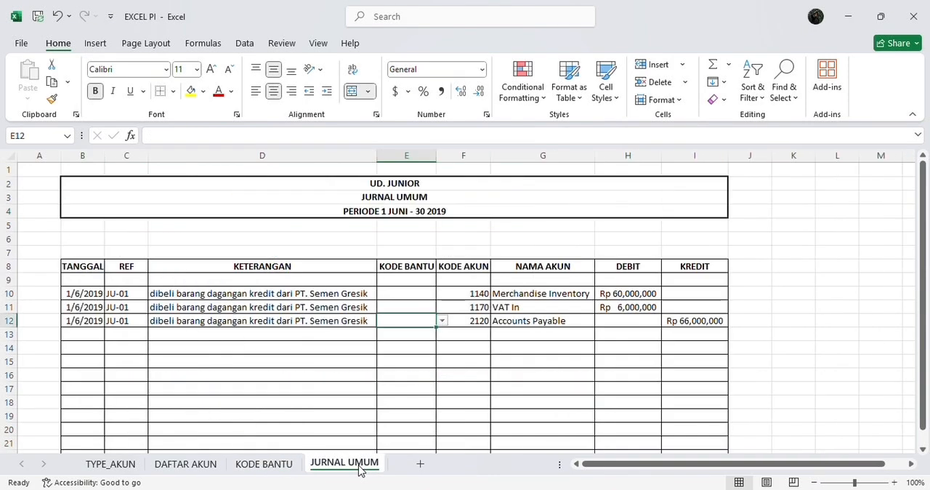
left_click(441, 320)
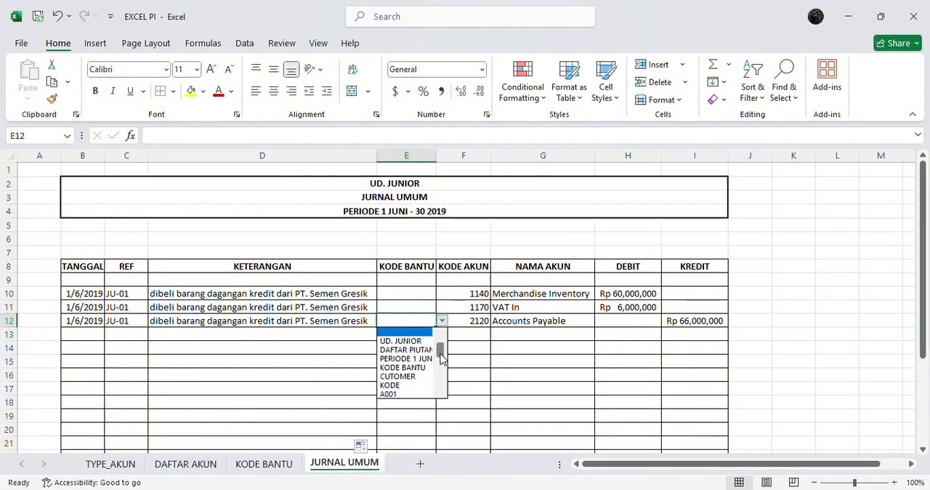
left_click_drag(438, 352, 438, 417)
left_click(418, 358)
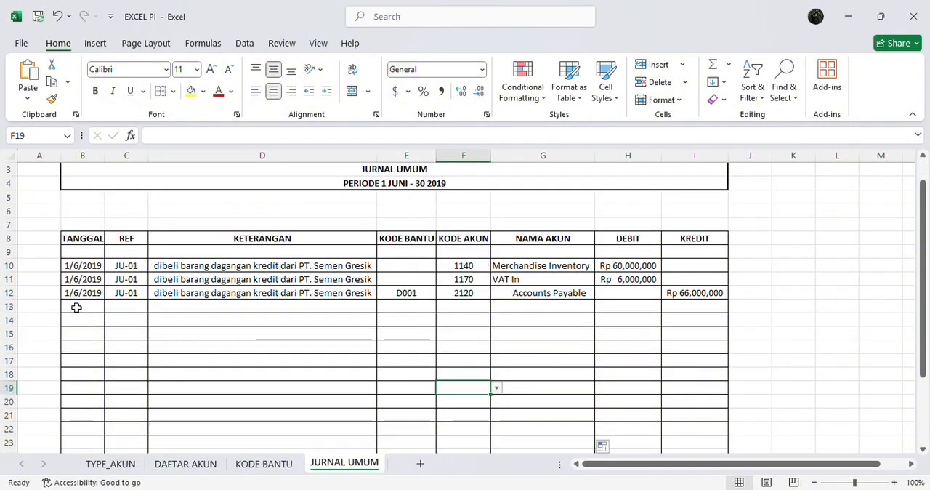
Check the second June 1 transaction in the Word document and enter the date 1/6/2019 in B13 of the Excel journal
left_click(76, 307)
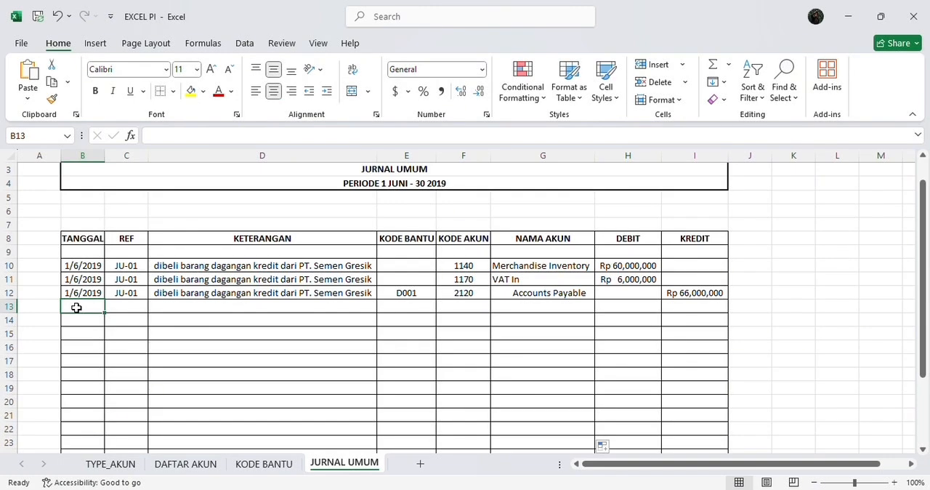
key("alt+Tab")
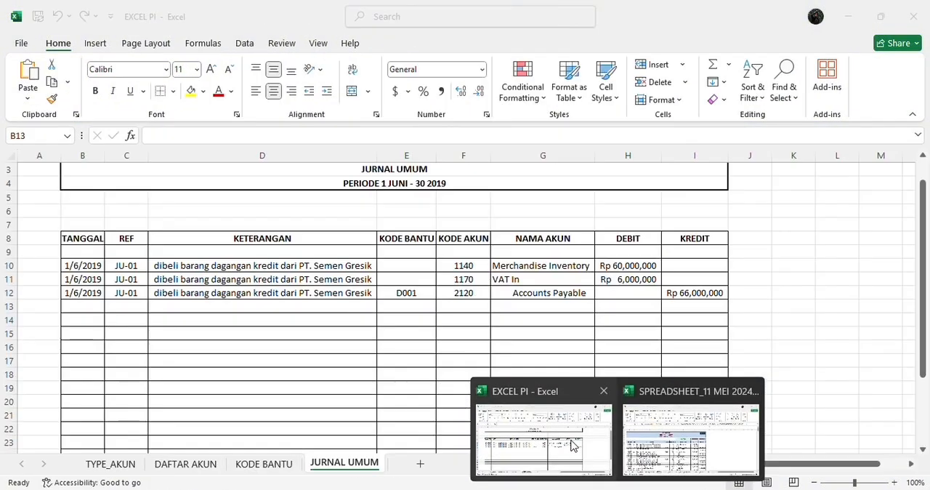
left_click(571, 444)
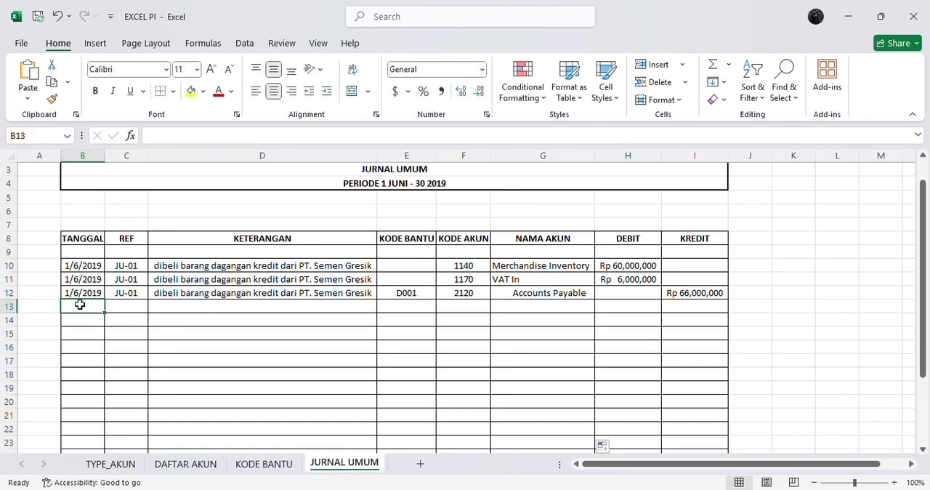
type("1")
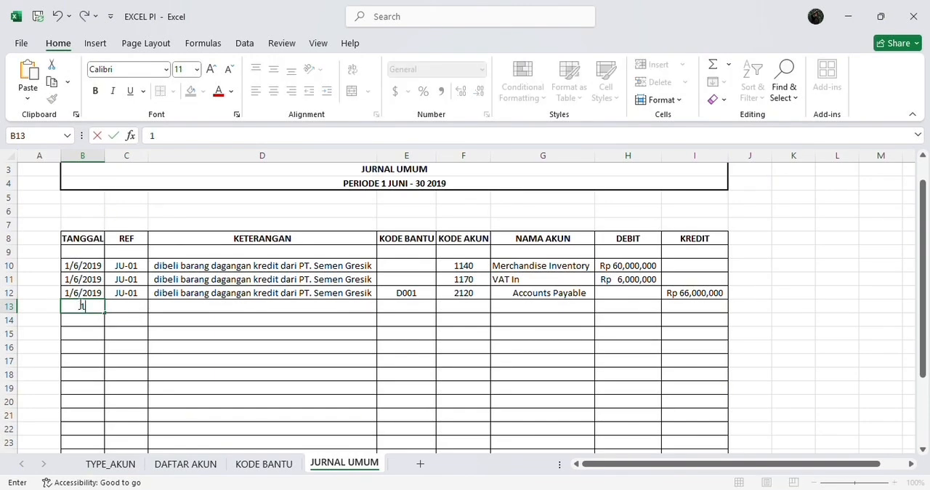
type("/6")
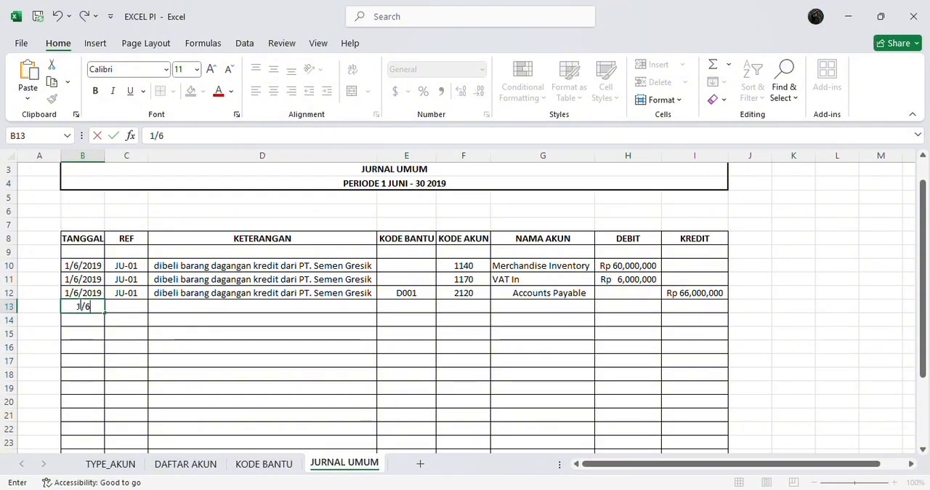
type("/20")
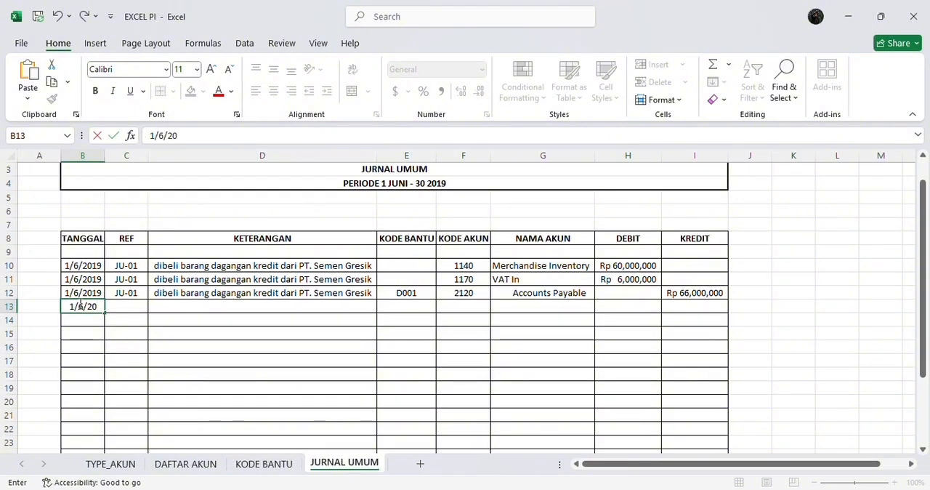
type("19")
key("Tab")
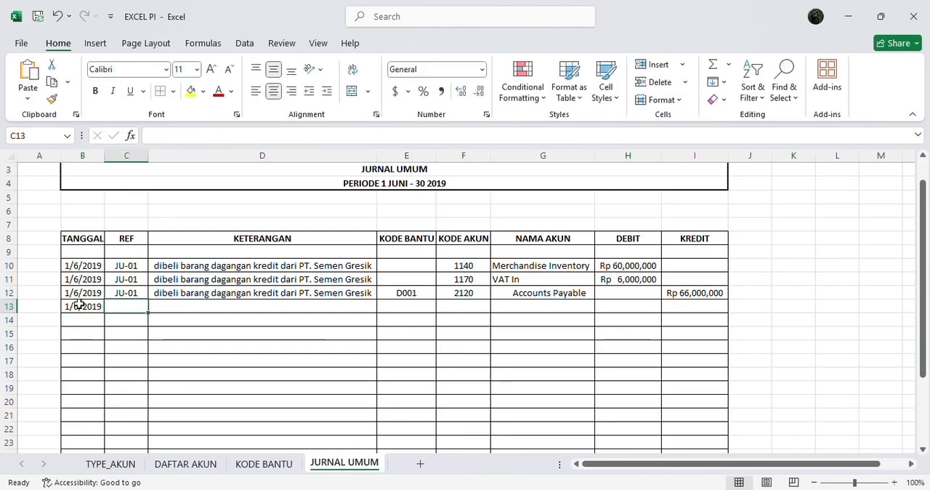
Enter reference JU-02 in C13 and the description "biaya iklan Jawa Pos" in D13
type("JU-01")
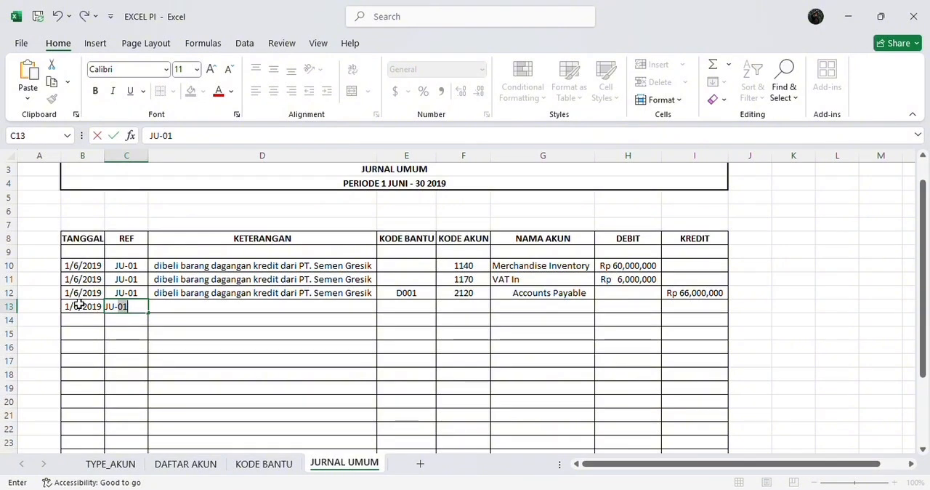
key("BackSpace")
type("2")
key("Tab")
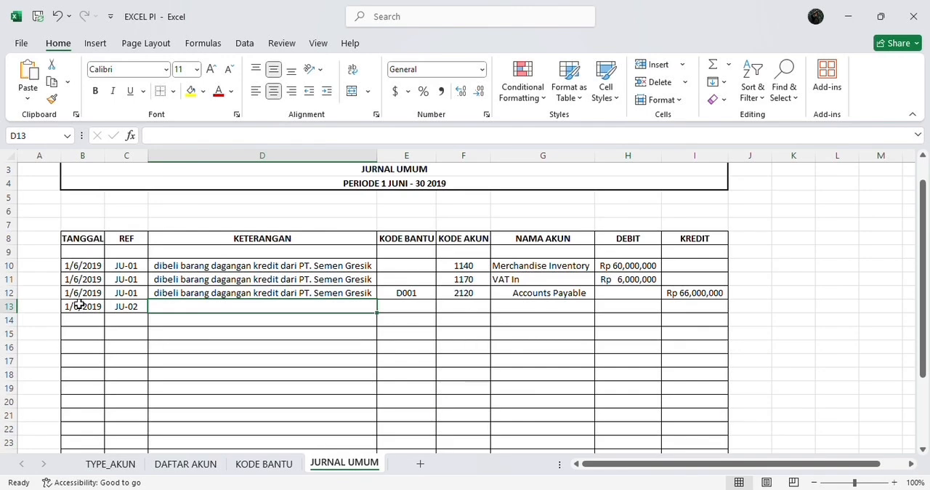
type("biaya iklan Jawa Pos")
key("Tab")
scroll(398, 344, "up", 1)
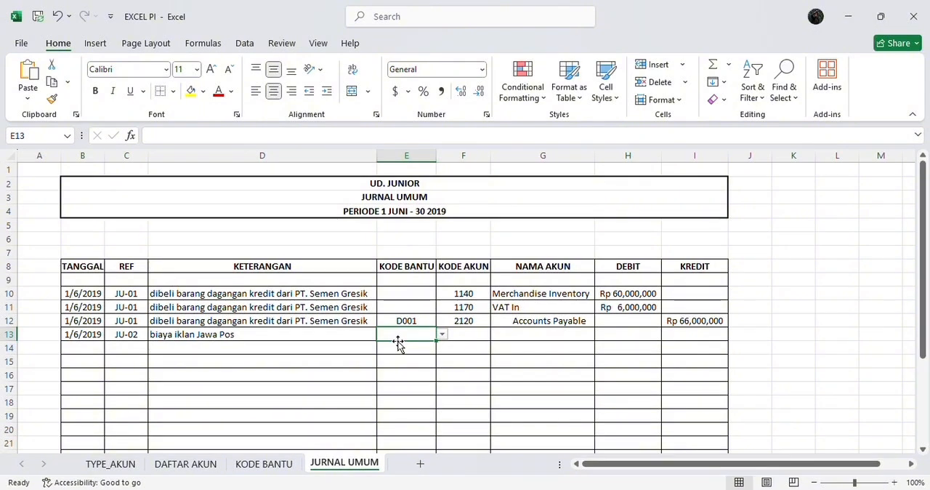
Choose the Advertising Expense code 6180 as the account code in F13
key("Tab")
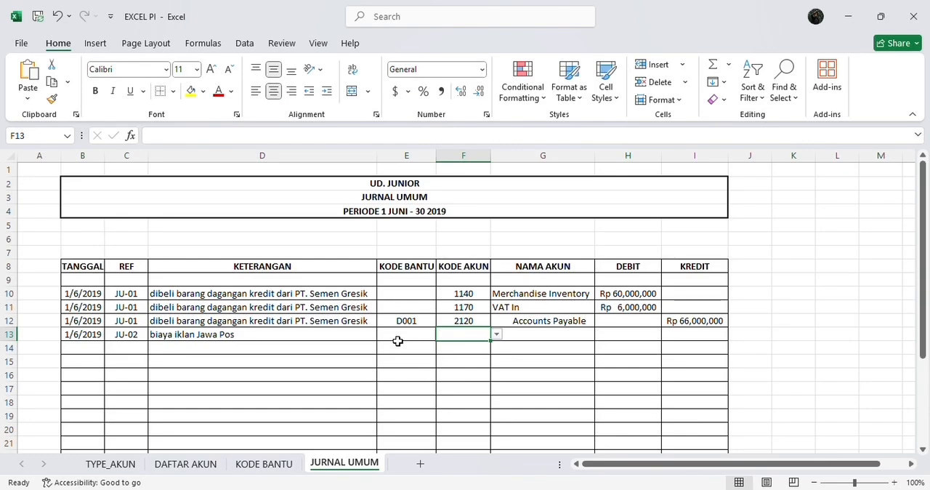
left_click(496, 335)
left_click_drag(494, 358, 489, 396)
left_click(478, 399)
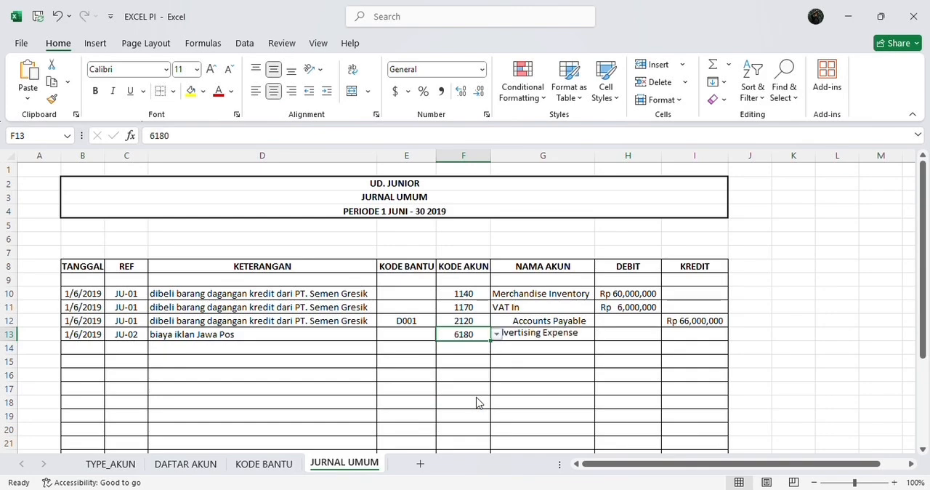
Enter a debit of 2,000,000 in H13 and complete the Petty Cash line in row 14 with code 1110 and a 2,000,000 credit
left_click(604, 334)
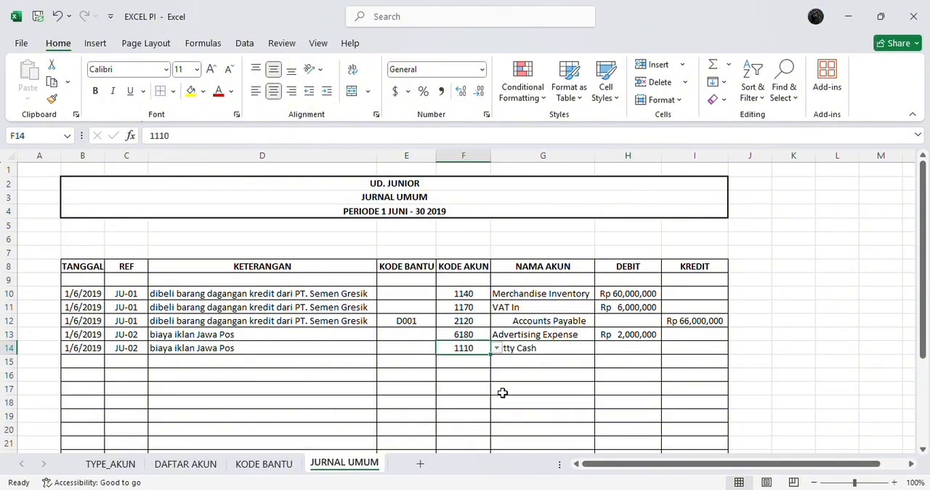
left_click(675, 349)
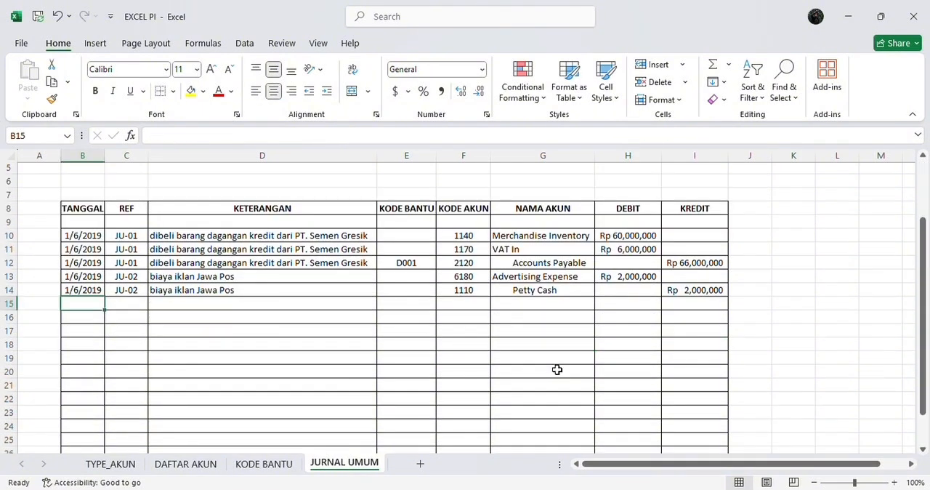
scroll(557, 369, "up", 2)
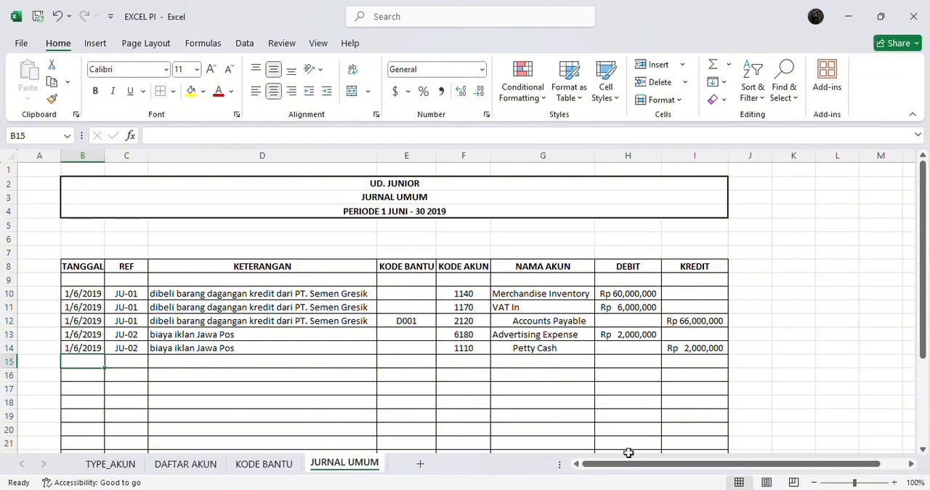
Check the June 2 transaction in the Word document and enter the date 2/6/2019 in B15 of the Excel journal
left_click(646, 489)
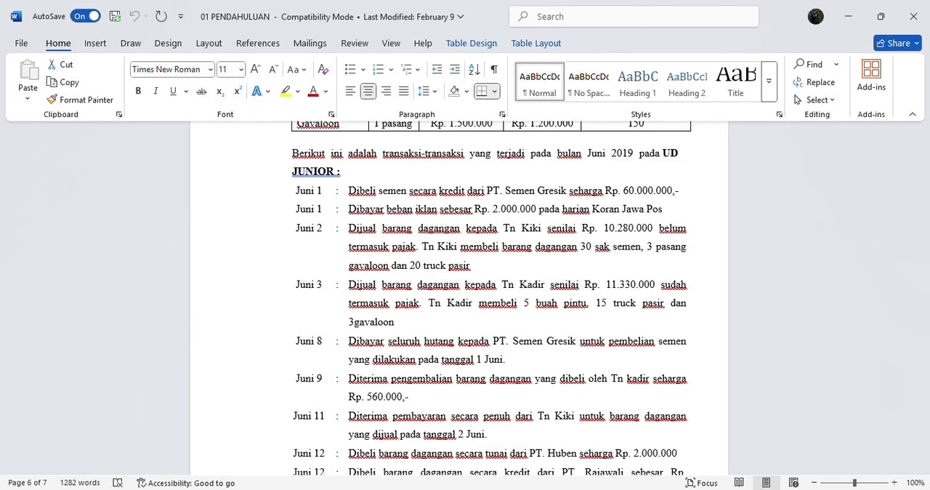
mouse_move(617, 489)
left_click(569, 454)
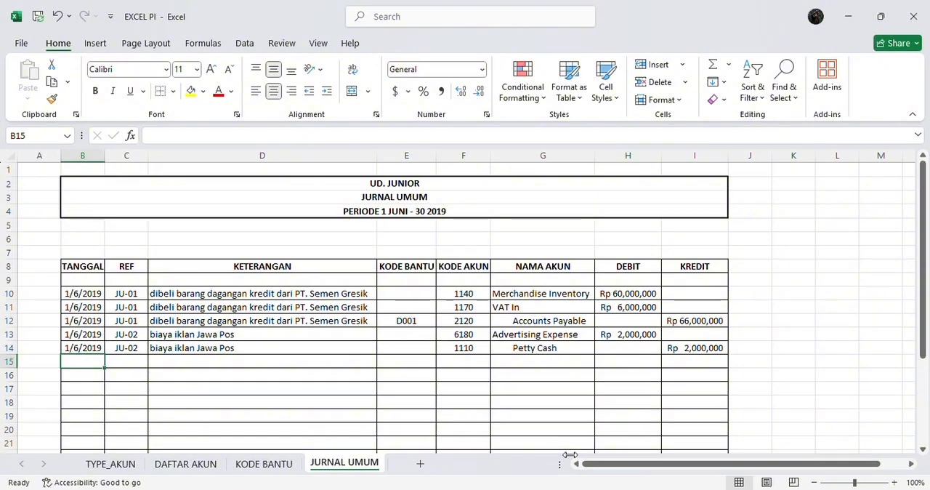
type("2")
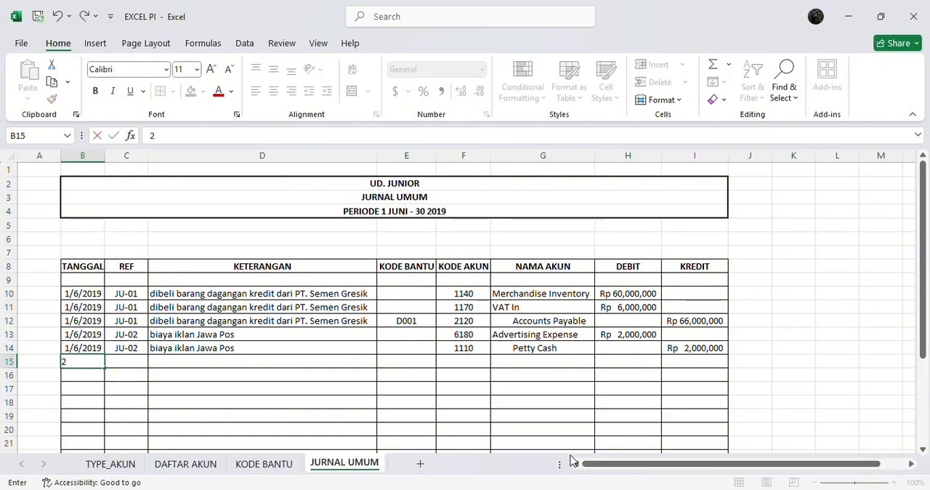
type("/6/20")
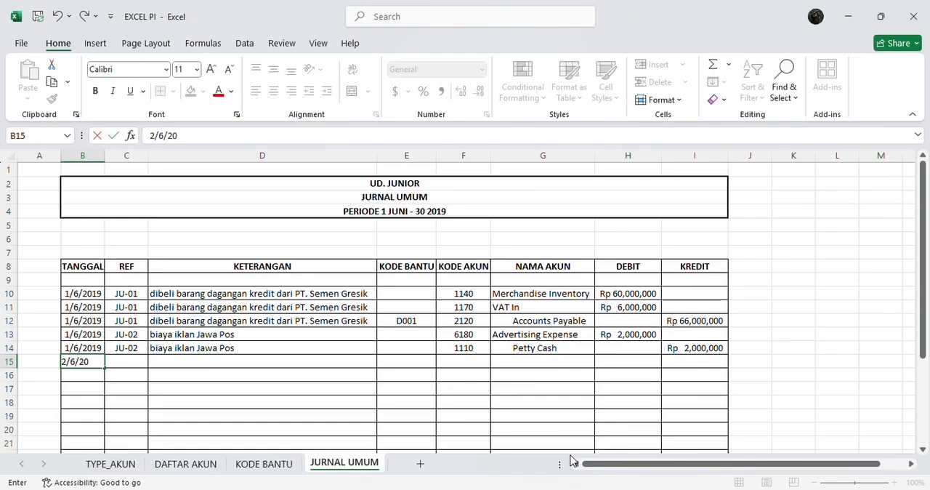
type("19")
key("Tab")
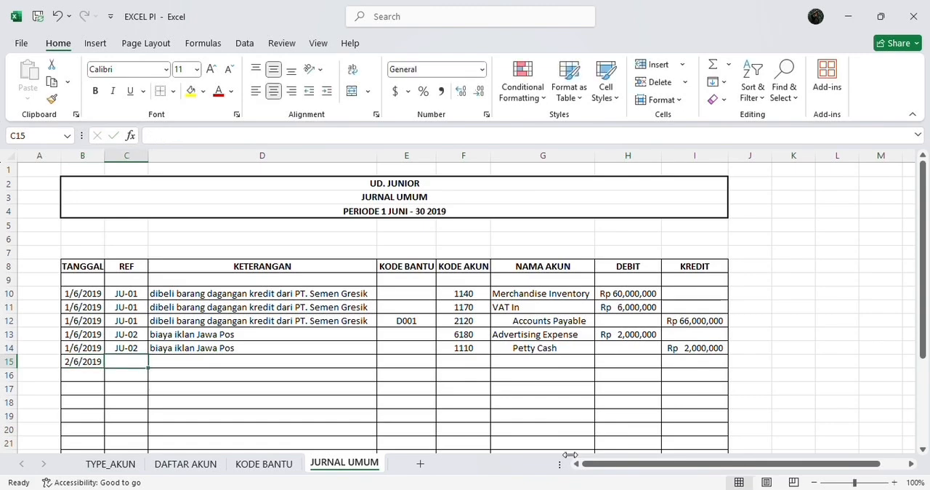
Enter the reference JU-03 in C15 for the June 2 sale
type("ju")
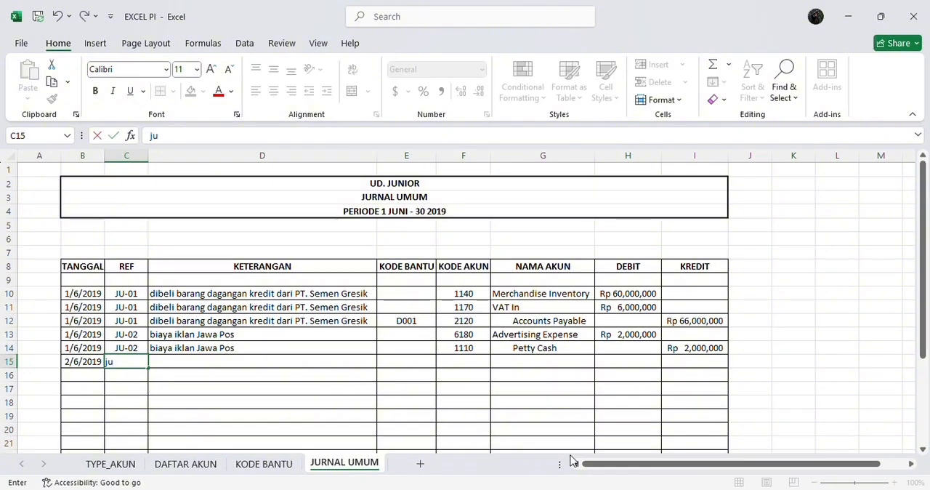
key("BackSpace")
key("BackSpace")
type("JU-03")
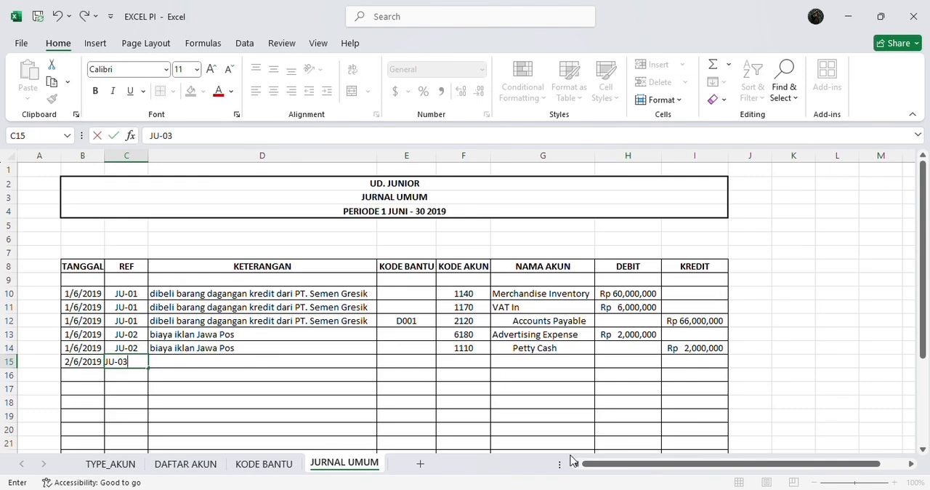
key("Return")
Enter the description "dijual barang dagangan pada" followed by the customer's title and name in D15 of the journal
key("Right")
key("Up")
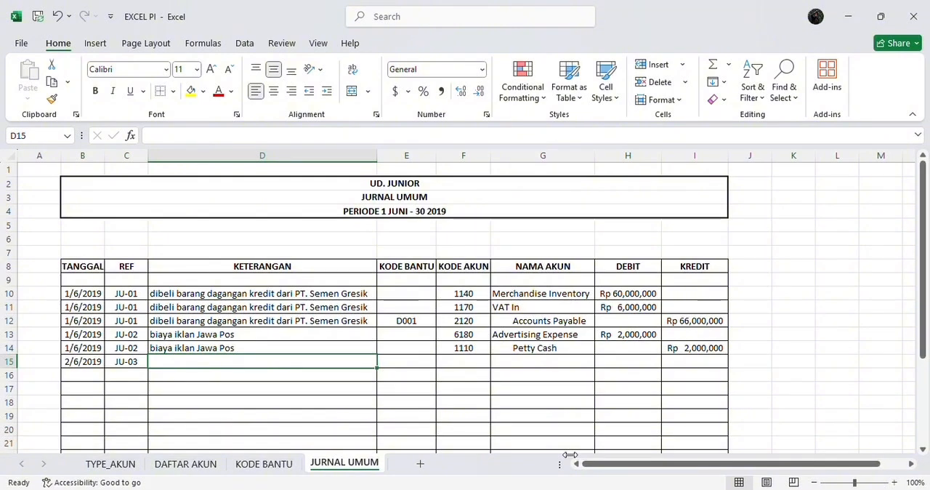
type("dij")
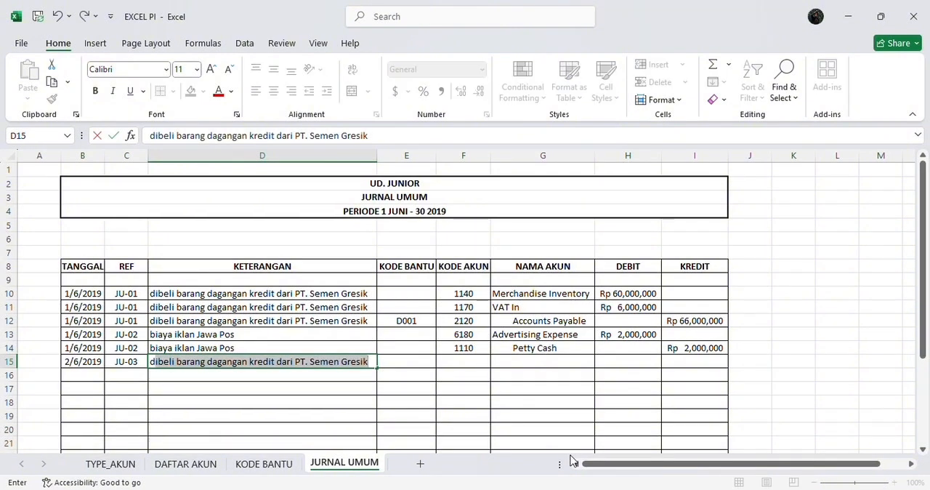
type("ual b")
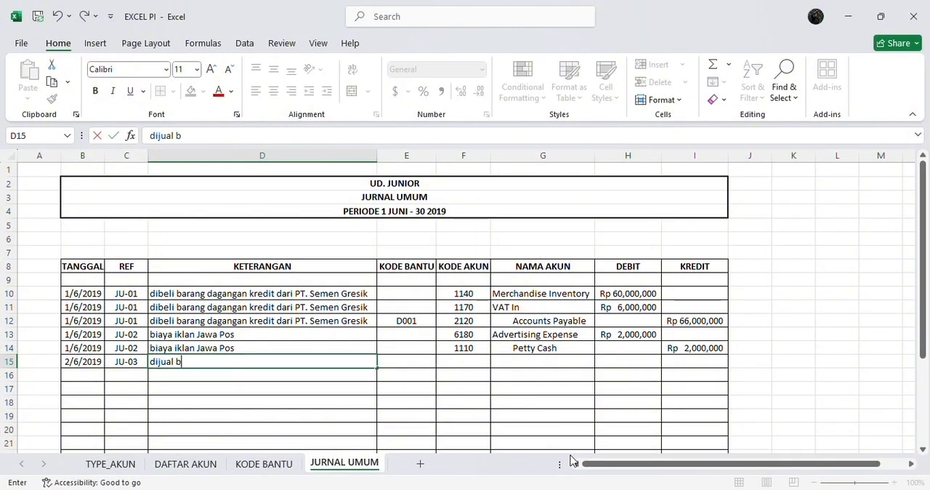
type("arang dagangan")
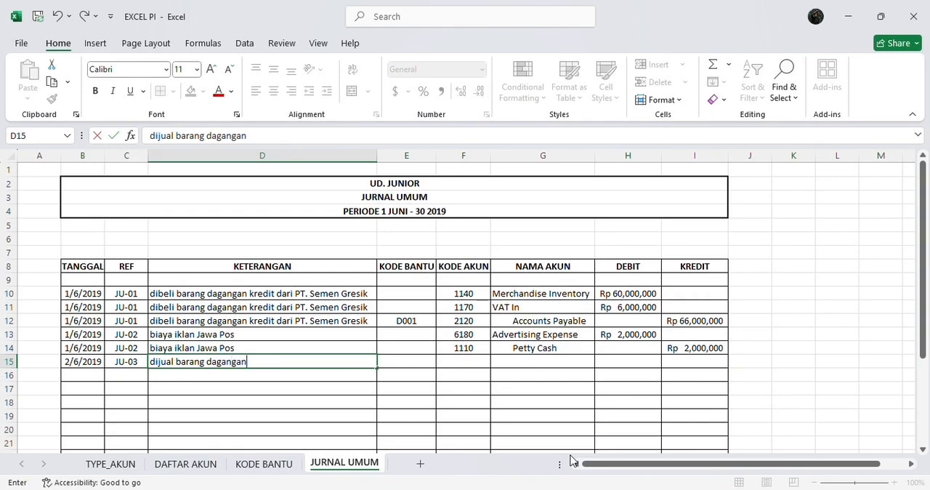
type(" pada tuan k")
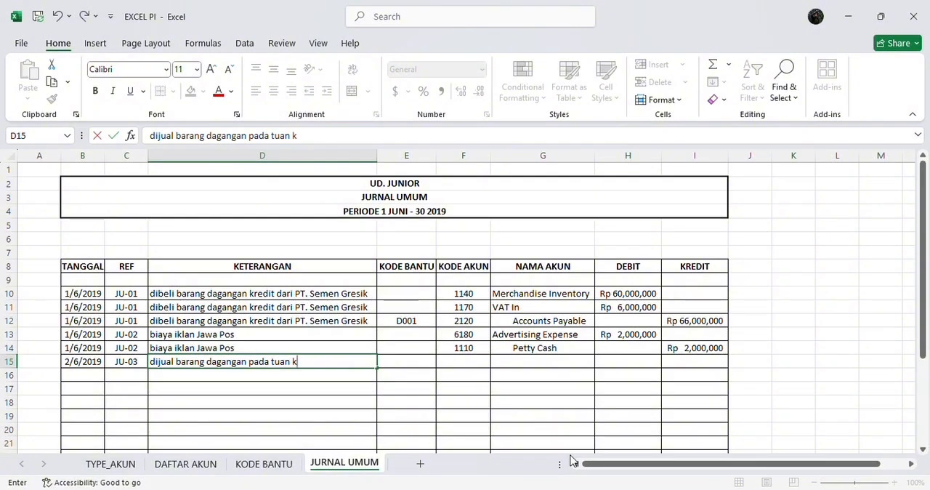
type("iki")
key("Tab")
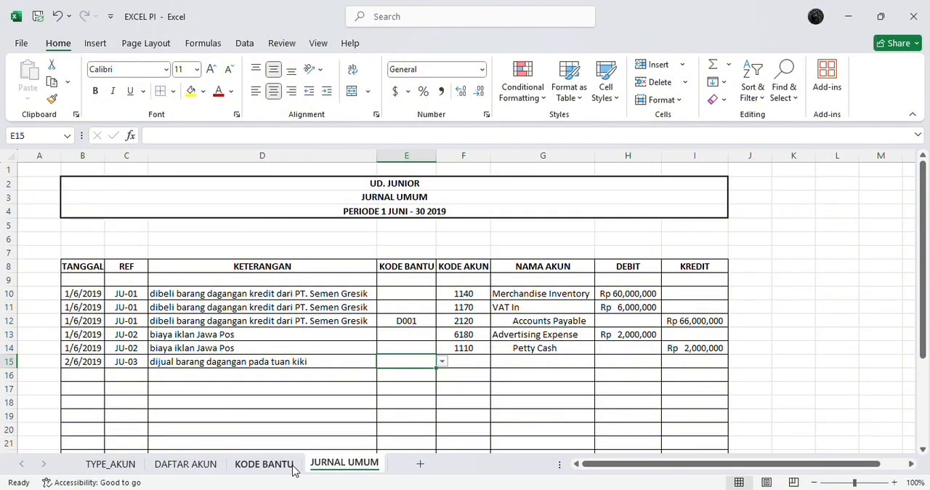
Add code A003 and the new customer's name in row 10 of the customer table on the KODE BANTU sheet
left_click(264, 463)
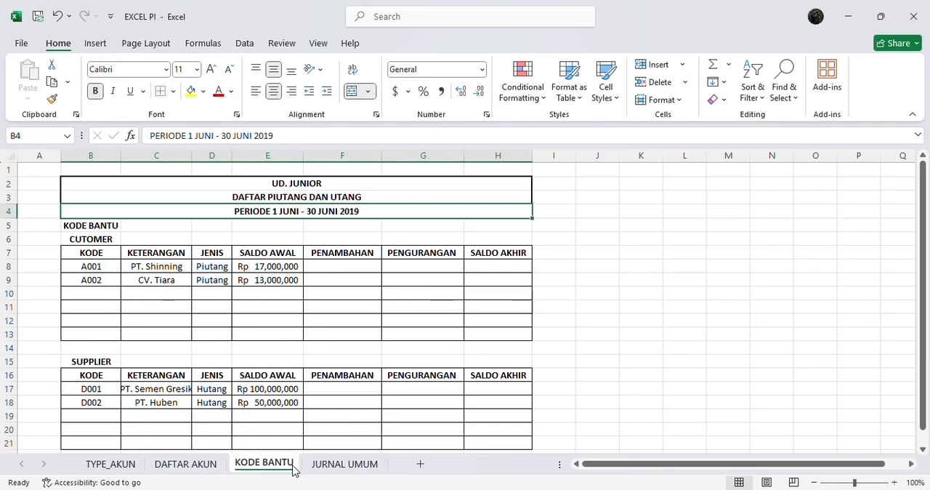
left_click(101, 297)
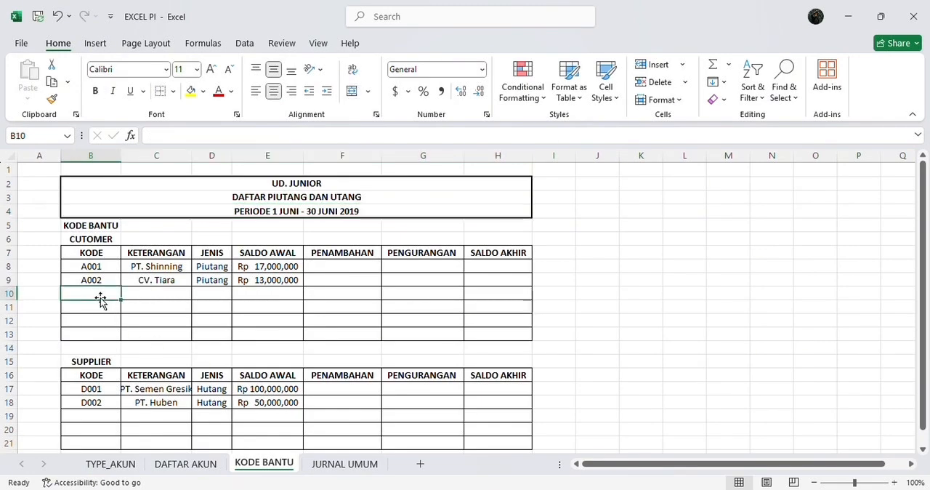
type("A")
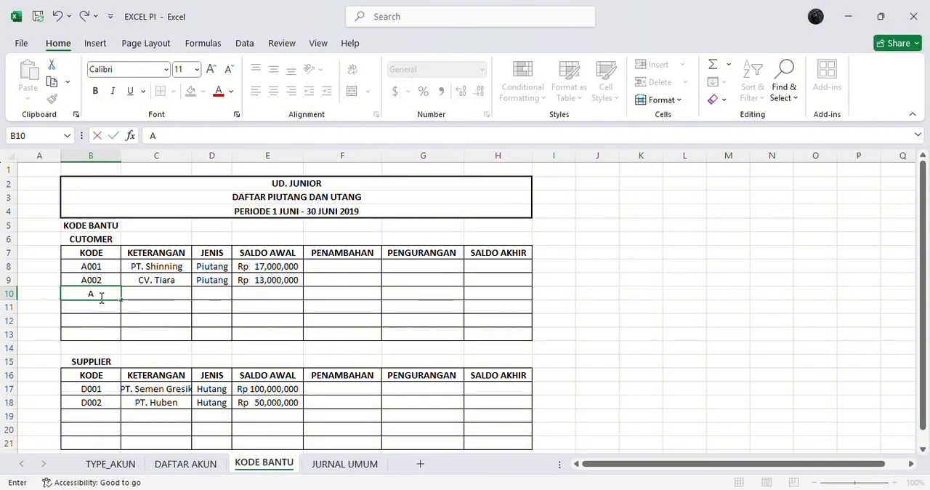
type("003")
key("Tab")
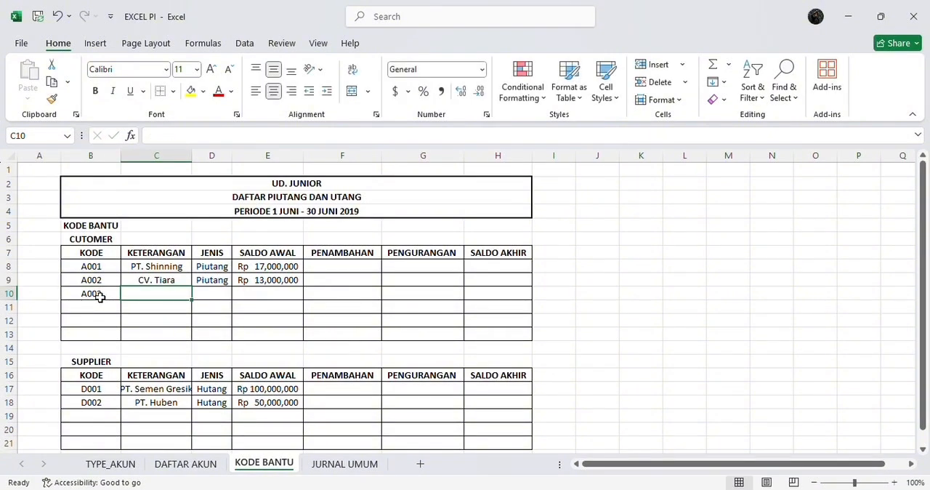
type("T")
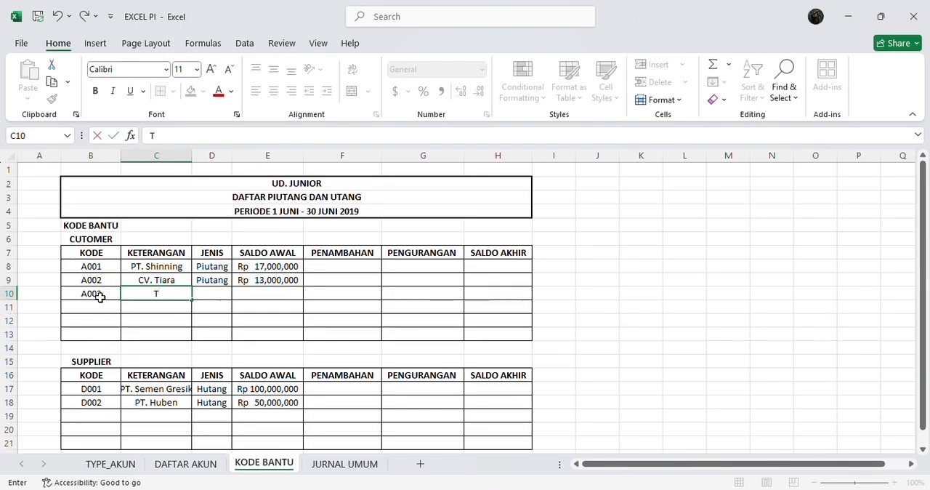
type("n. Kiki")
key("Tab")
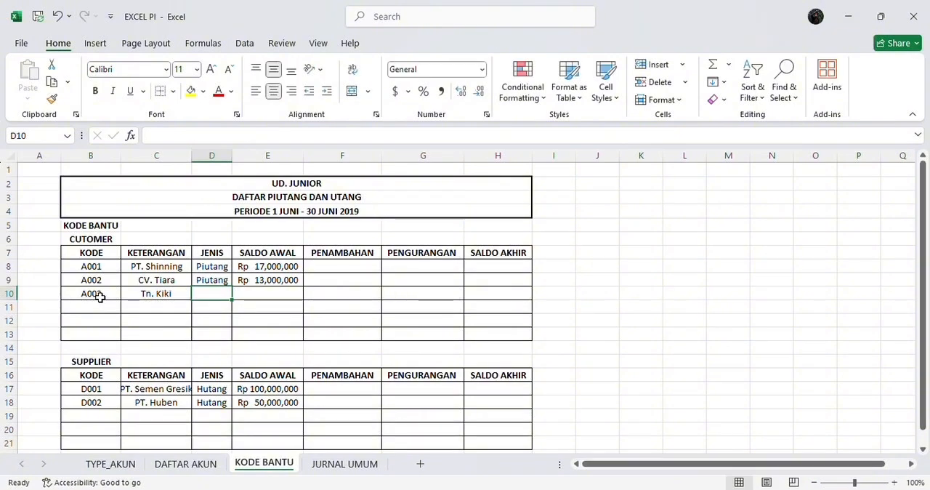
Set the A003 customer's type to Piutang and the opening balance to 11,308,000 in row 10
type("Piutang")
key("Tab")
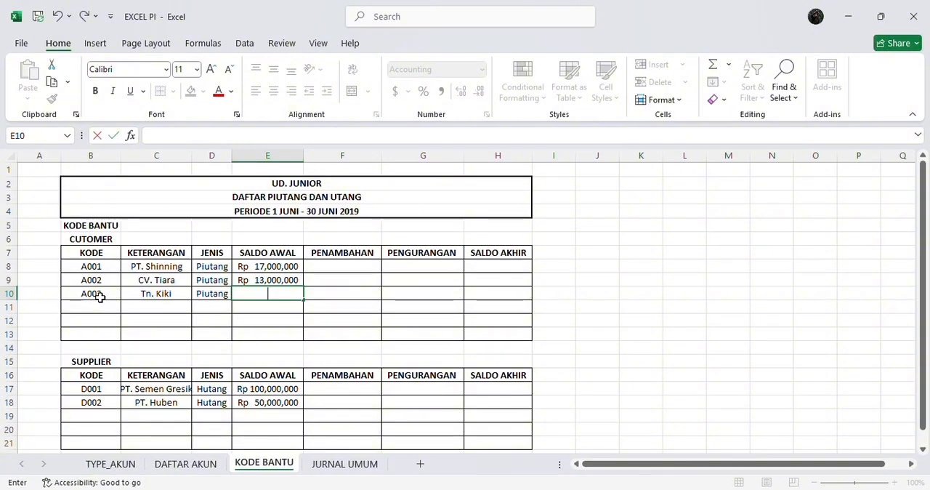
type("1130")
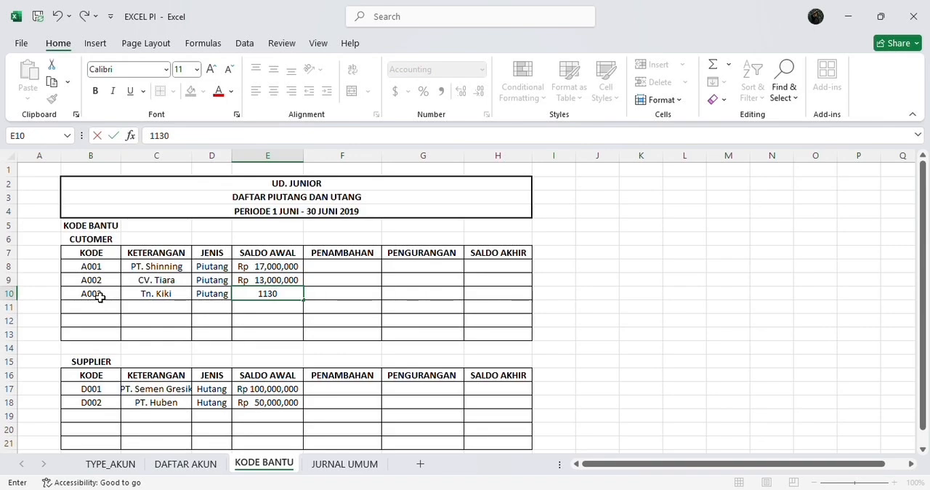
type("83")
key("BackSpace")
key("BackSpace")
type("8000")
key("Tab")
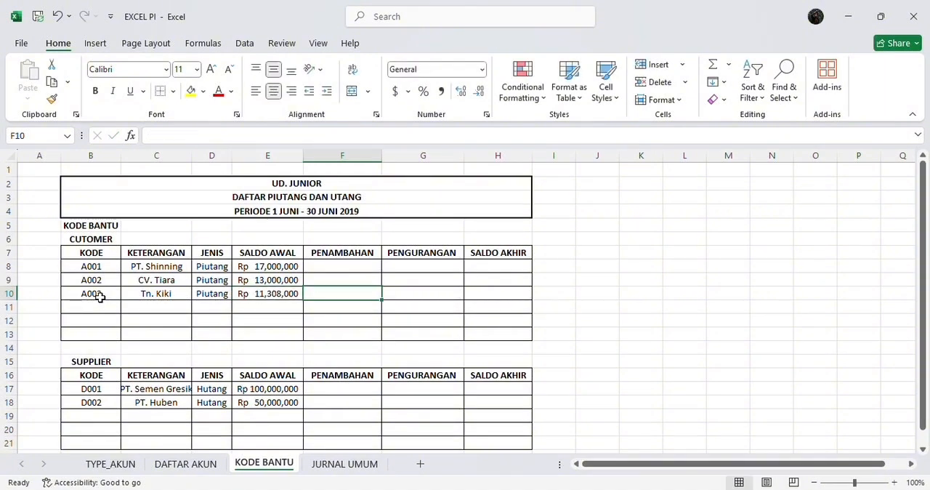
Choose the customer code A003 as the helper code in E15 of the JURNAL UMUM sheet
left_click(317, 463)
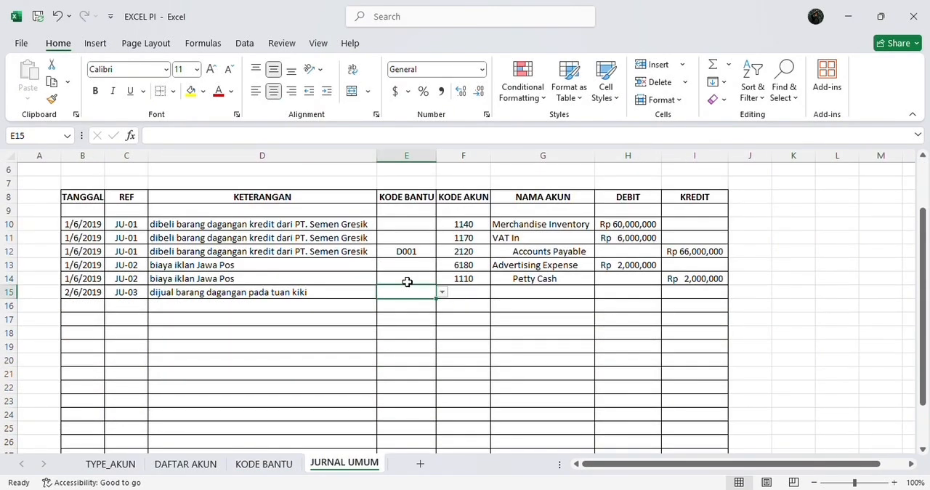
left_click(442, 291)
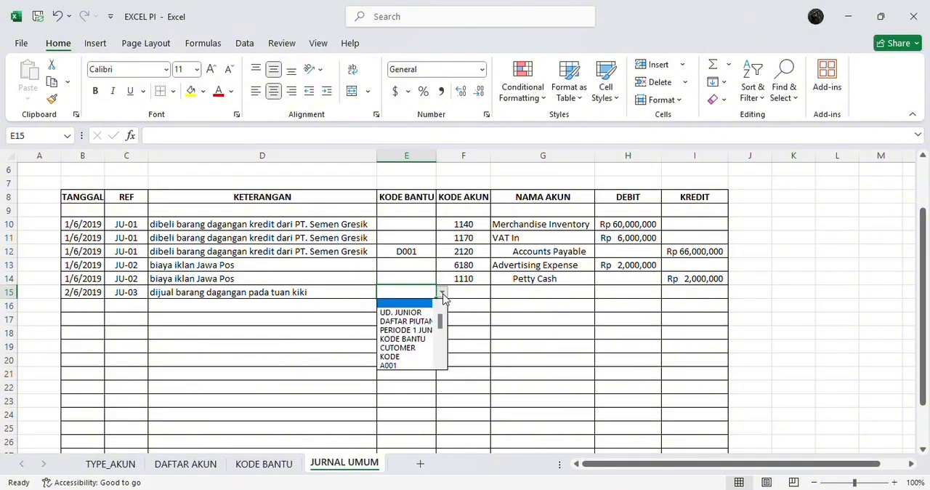
left_click_drag(440, 318, 439, 333)
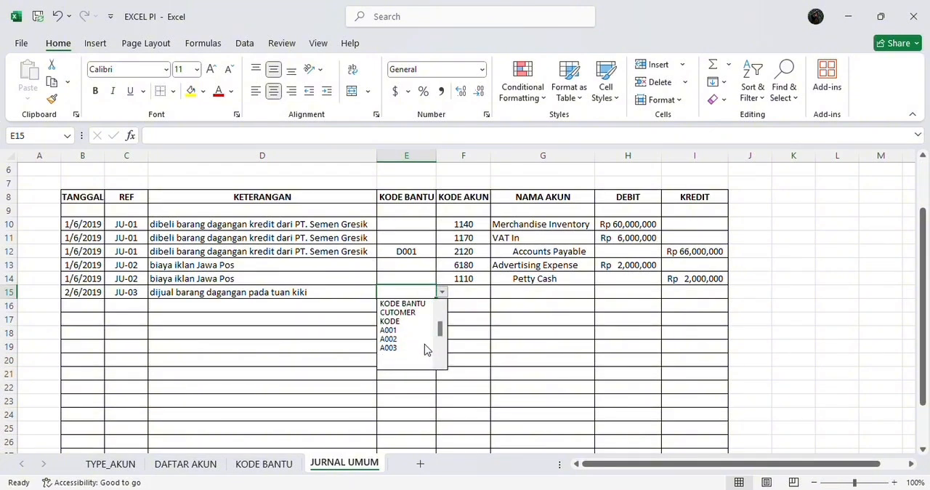
left_click(423, 348)
key("Tab")
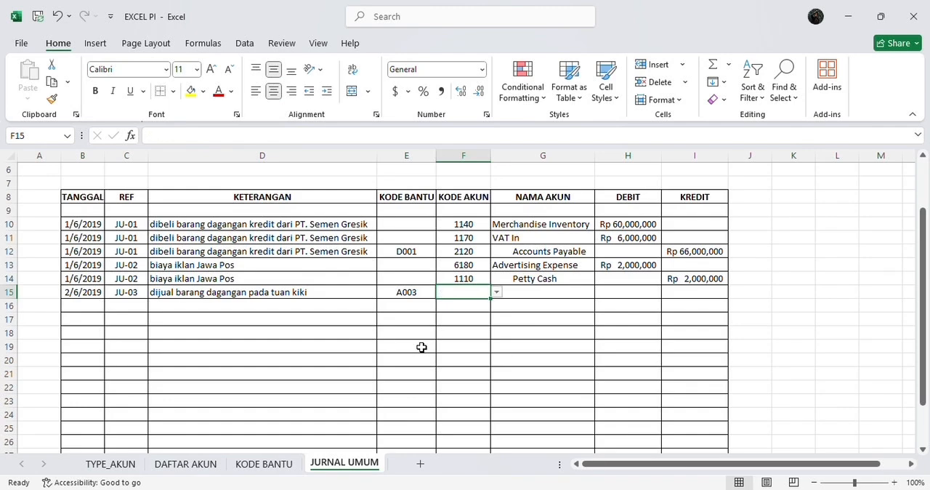
Choose the Accounts Receivable code 1120 as the account code in F15
key("Tab")
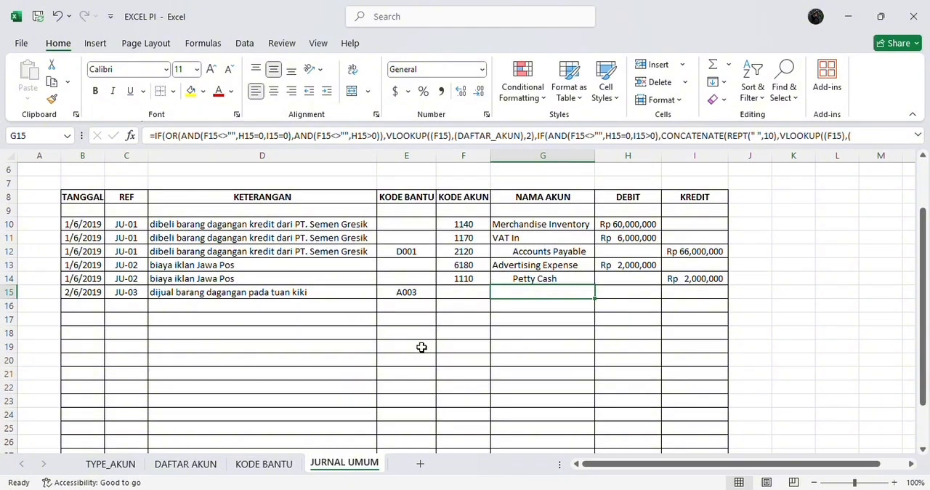
key("shift+Tab")
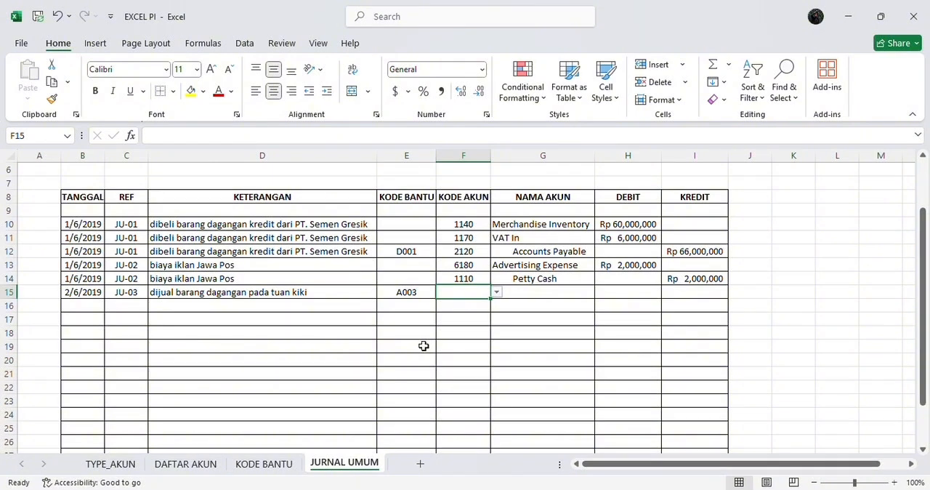
left_click(496, 292)
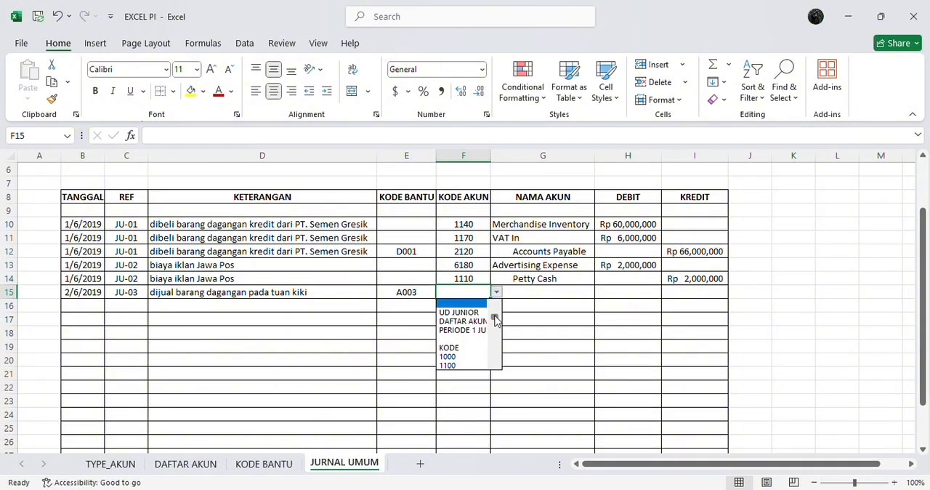
left_click_drag(495, 319, 495, 326)
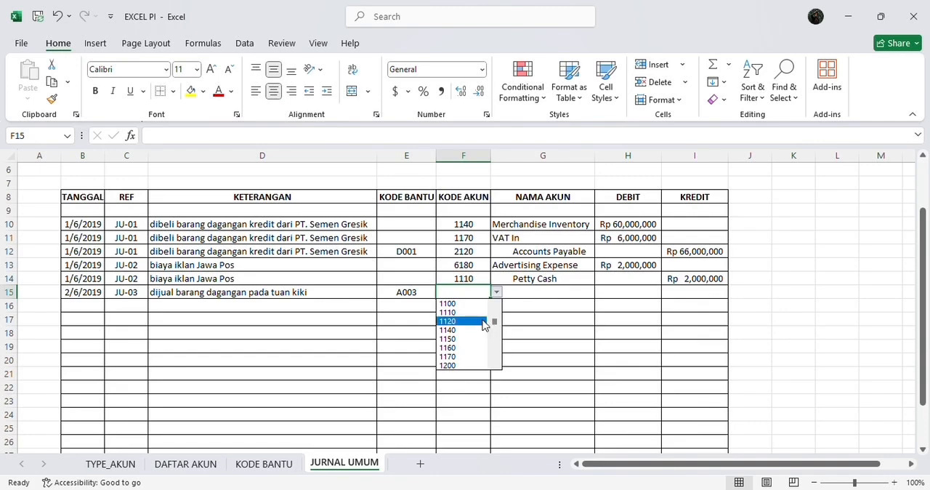
left_click(482, 323)
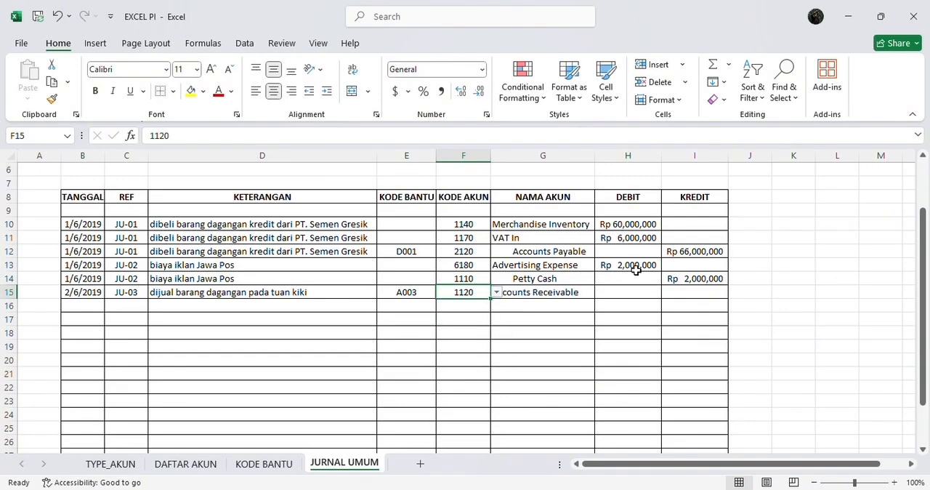
Enter a debit of 11,308,000 in H15 for the Accounts Receivable line
left_click(622, 294)
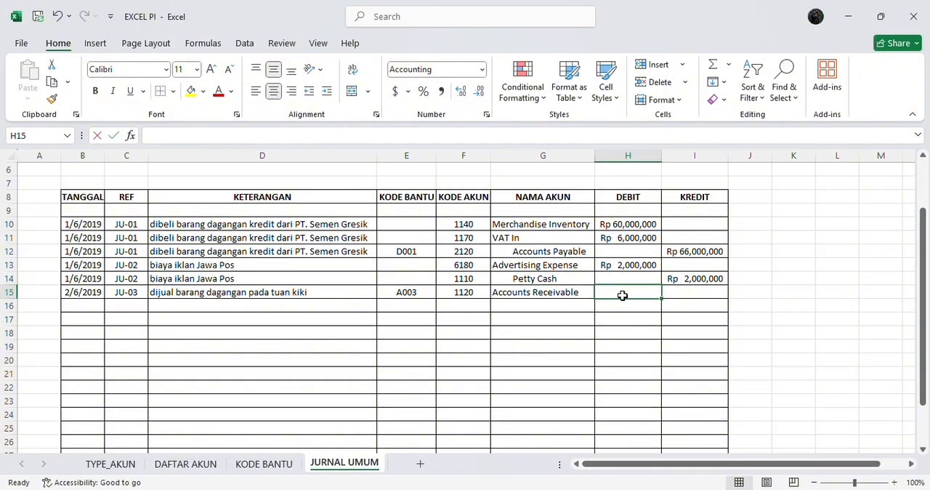
type("1130")
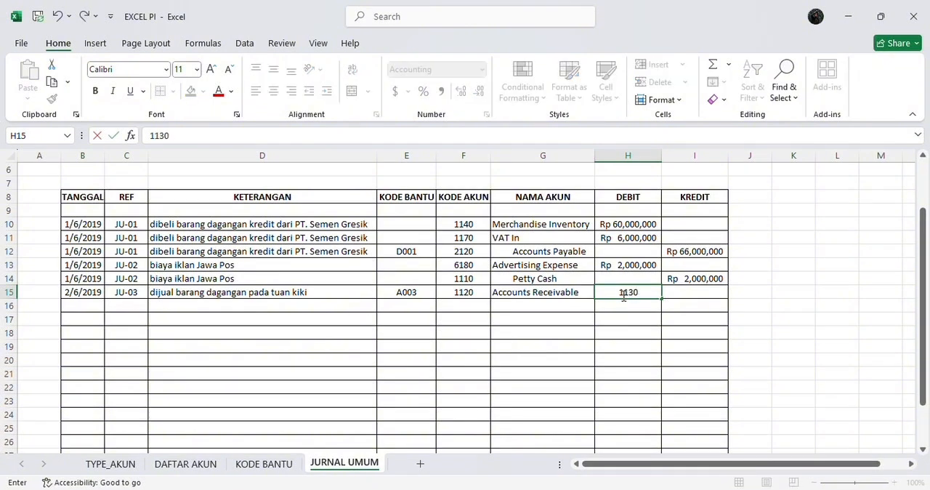
type("8000")
key("Return")
Copy the date, reference and description of row 15 into row 16
left_click(98, 305)
type("2/6/2019\tJU-03\tdijual barang dagangan pada tuan kiki")
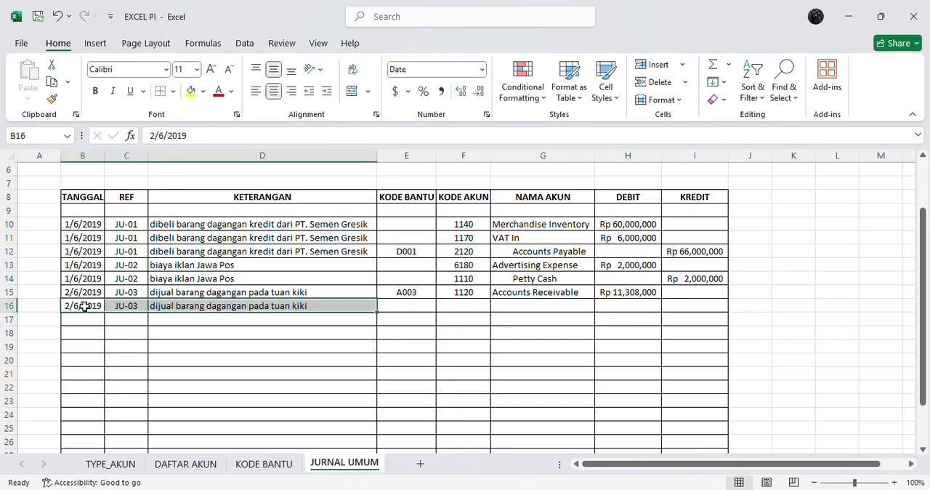
key("Right")
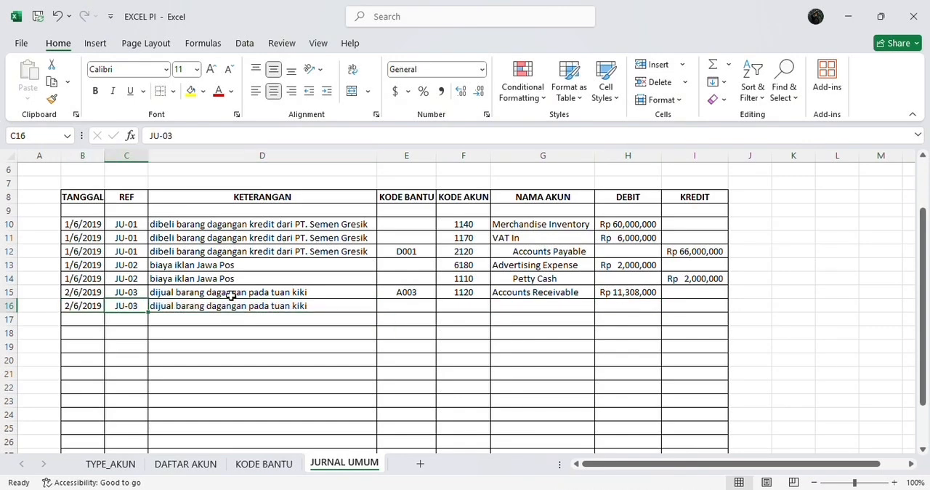
key("Left")
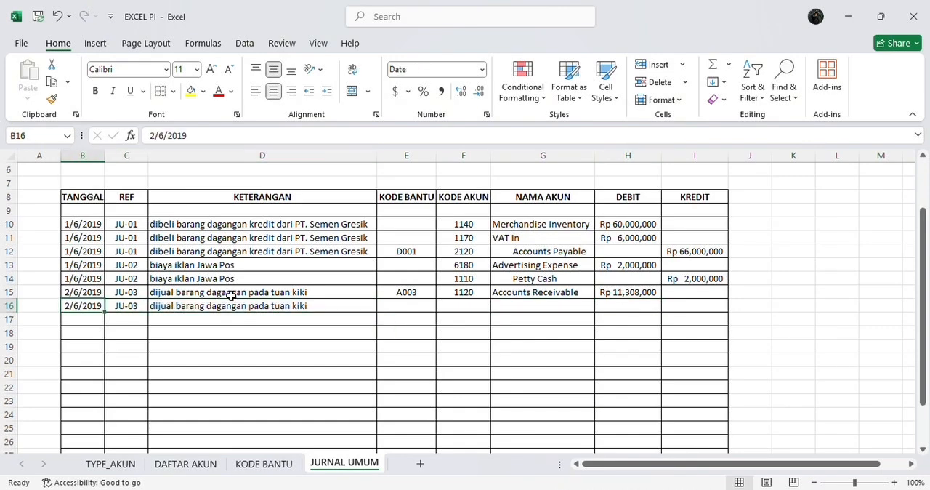
Choose the Sales code 4100 as the account code in F16
key("Right")
key("Right")
key("Right")
key("Right")
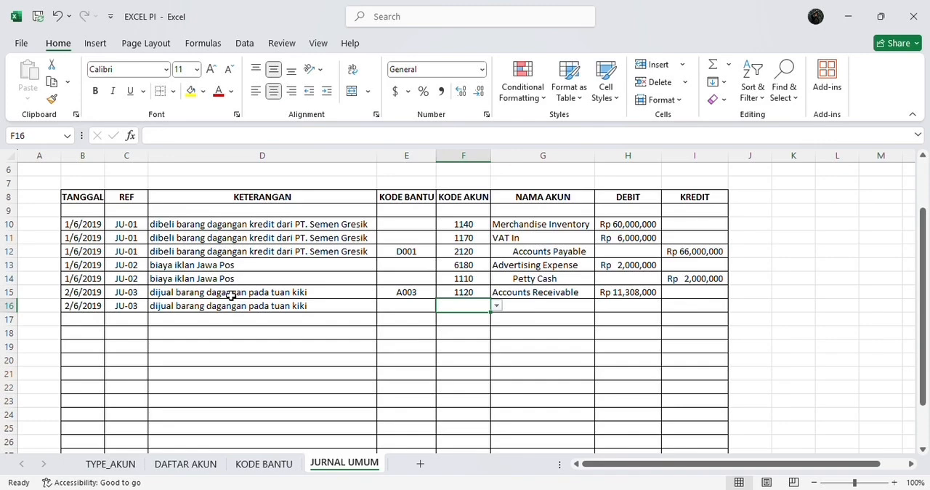
key("Right")
key("Left")
left_click(496, 306)
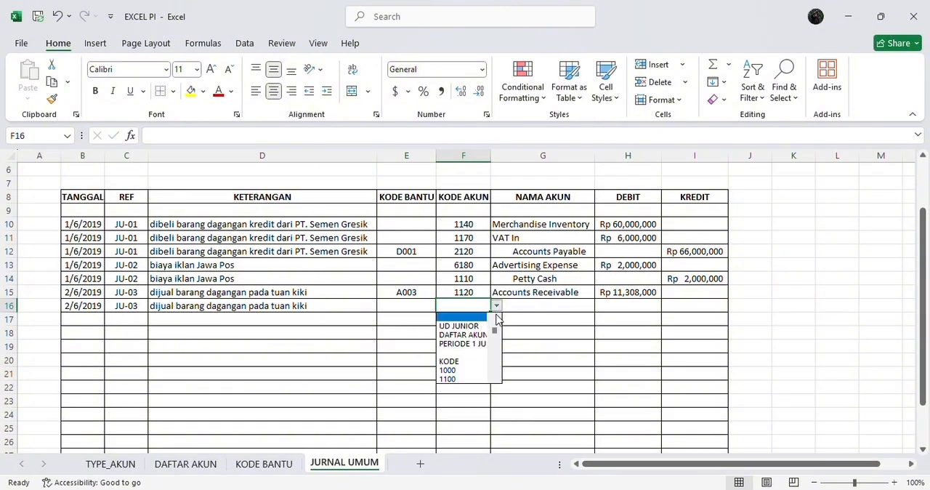
left_click_drag(497, 332, 494, 352)
left_click(475, 354)
Enter a credit of 10,280,000 in I16 for the Sales line and return to the start of row 17
key("Right")
key("Right")
key("Right")
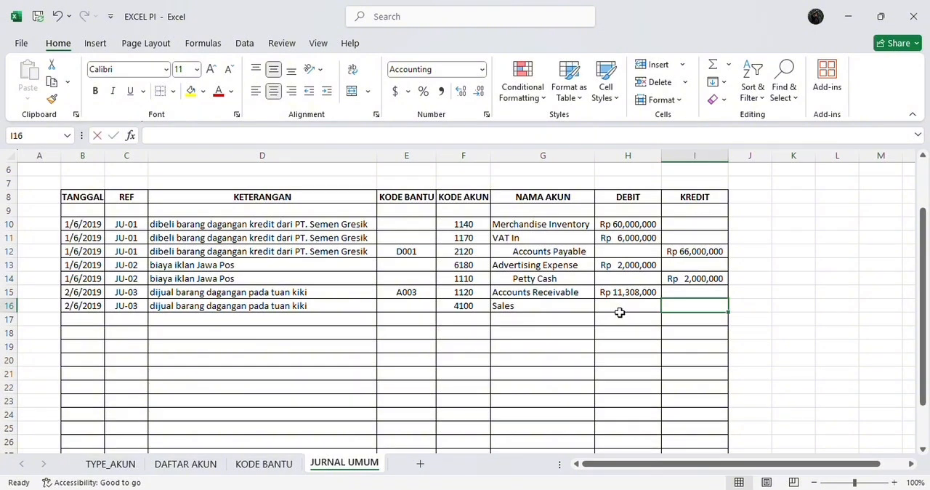
type("10")
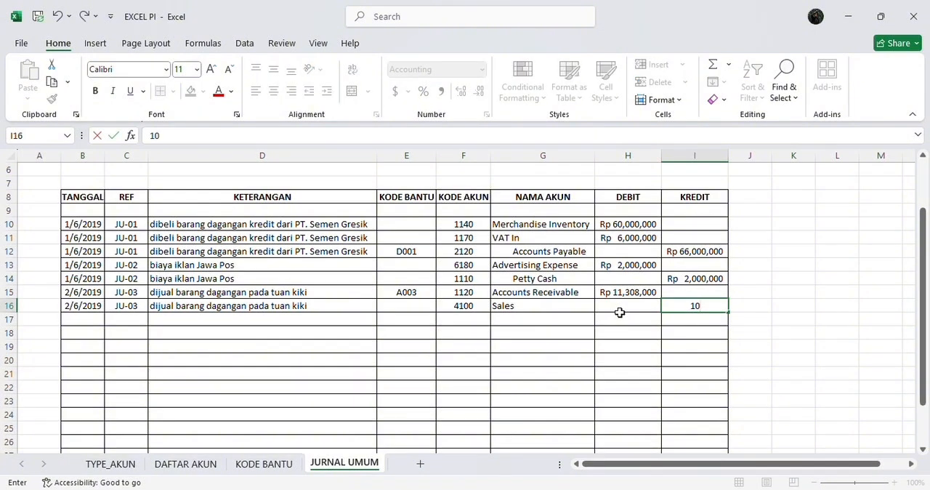
type("280000")
left_click(620, 314)
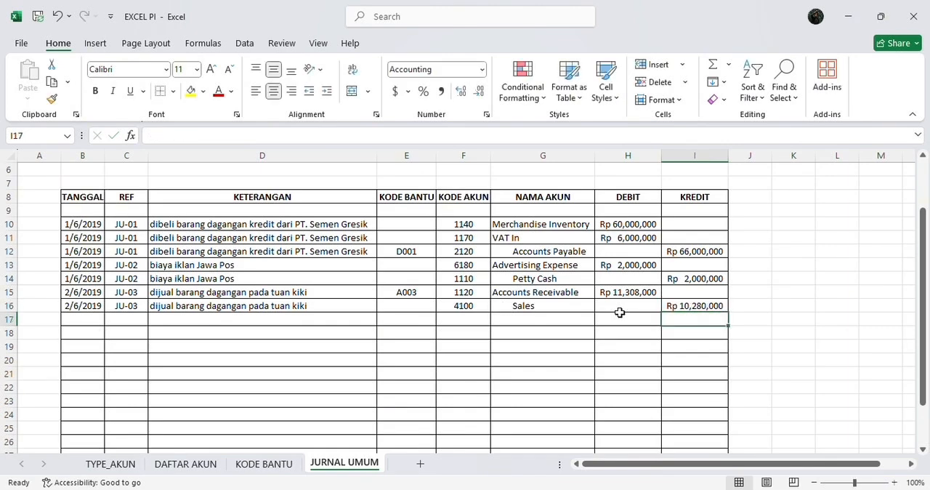
key("Left")
key("Left")
key("Left")
key("Left")
key("Left")
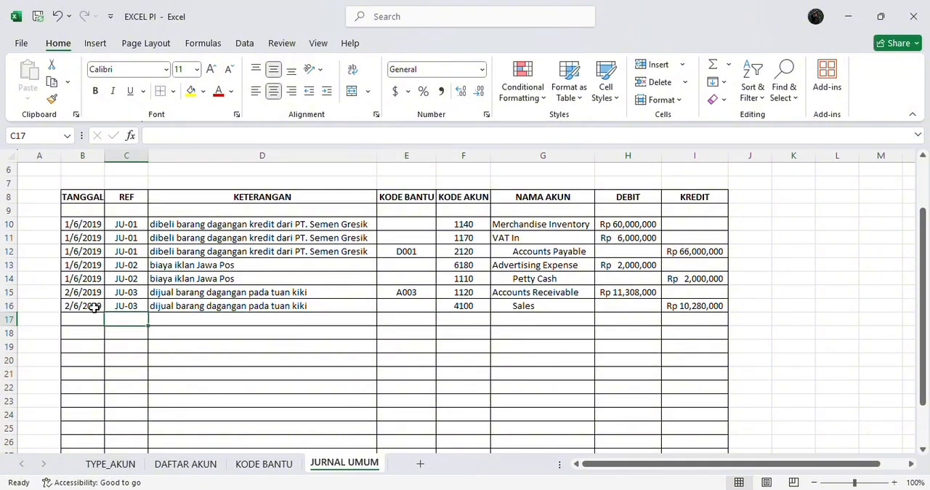
Copy the date, reference and description of row 16 into row 17
left_click_drag(89, 307, 167, 306)
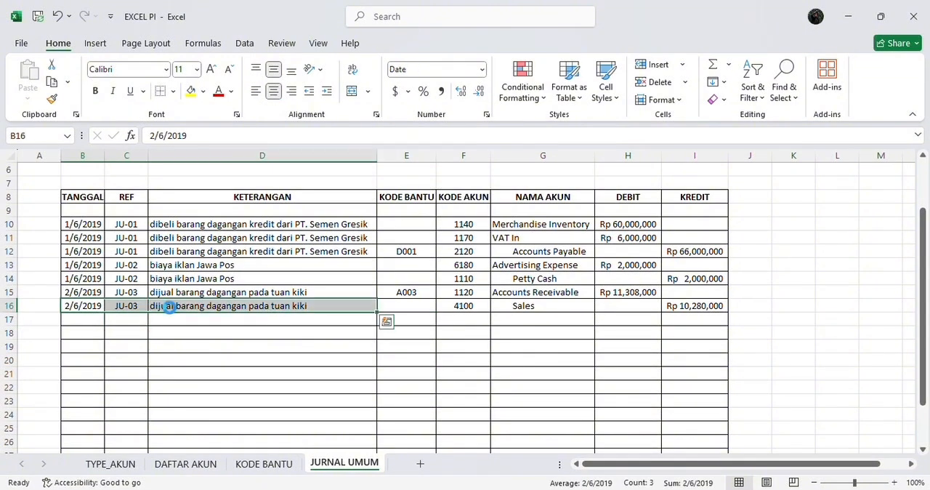
key("ctrl+c")
left_click(96, 324)
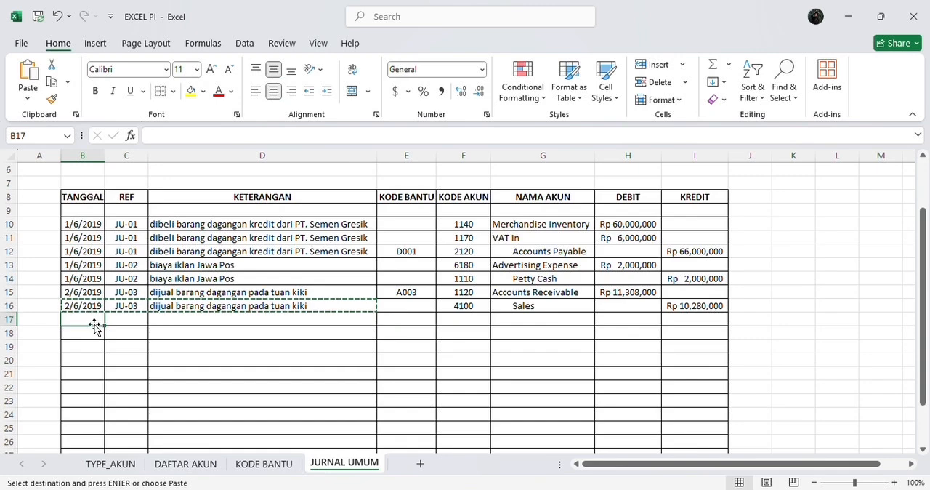
key("ctrl+v")
Choose the VAT Out code 2150 as the account code in F17
key("Right")
key("Right")
key("Right")
key("Right")
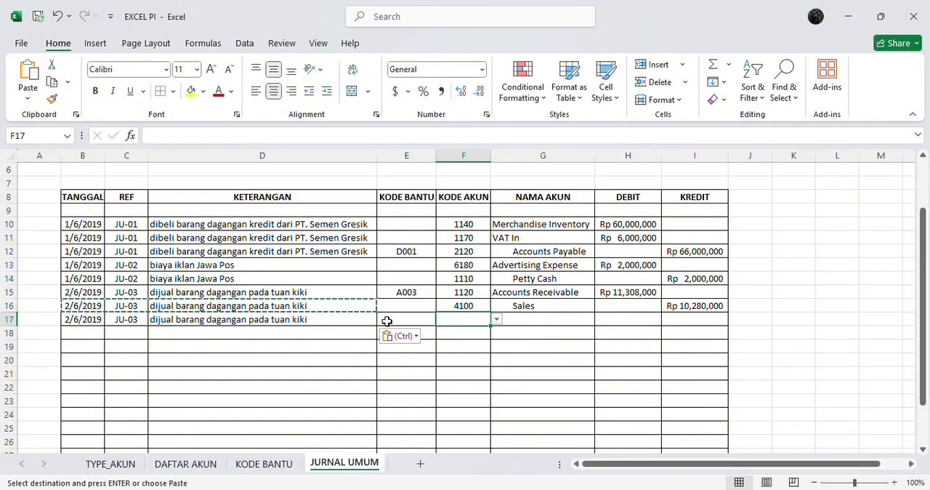
left_click(496, 320)
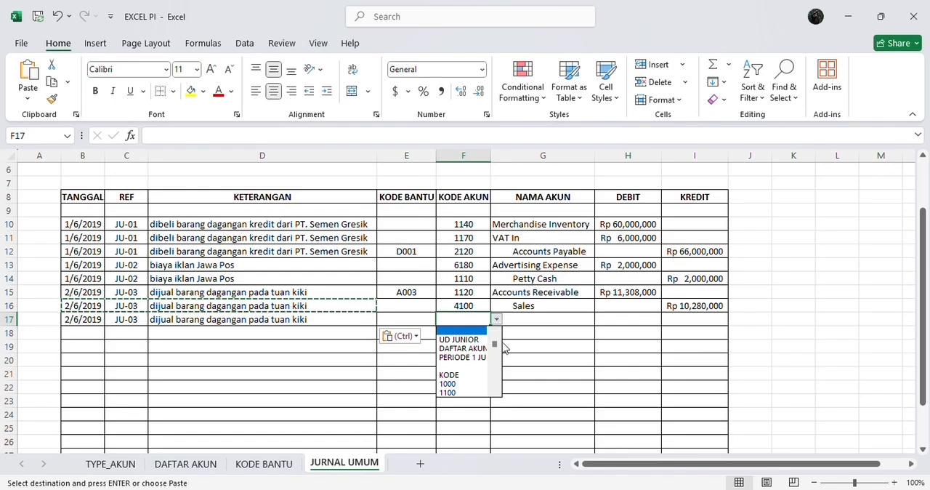
left_click_drag(494, 344, 495, 364)
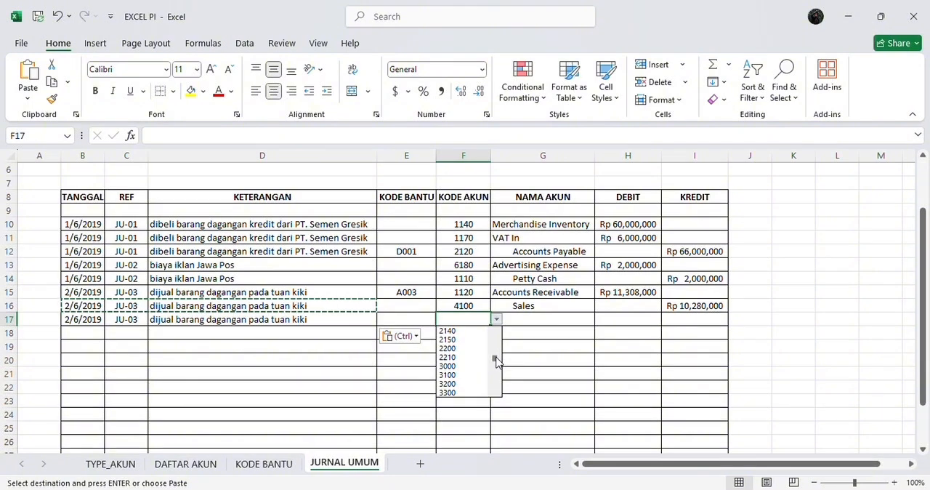
left_click(482, 339)
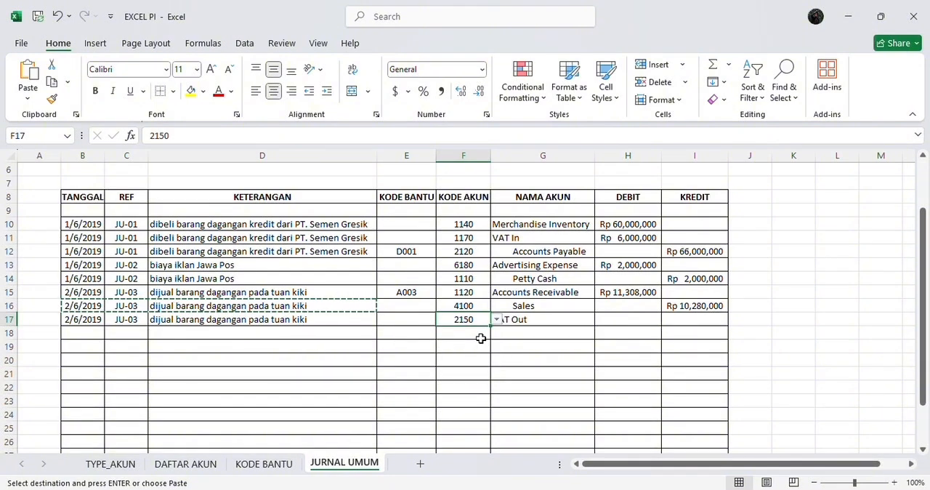
Enter a credit of 1,028,000 in I17 for the VAT Out line and move to the start of row 18
left_click(686, 323)
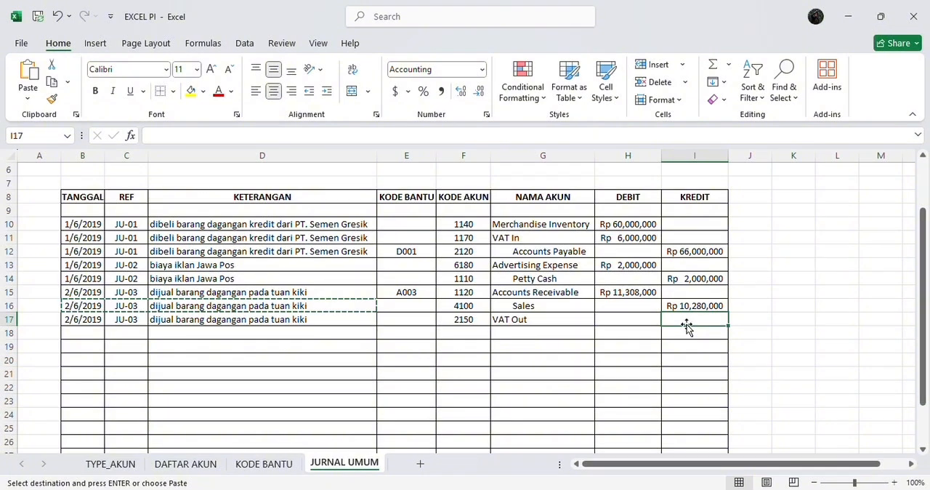
type("1,028,0")
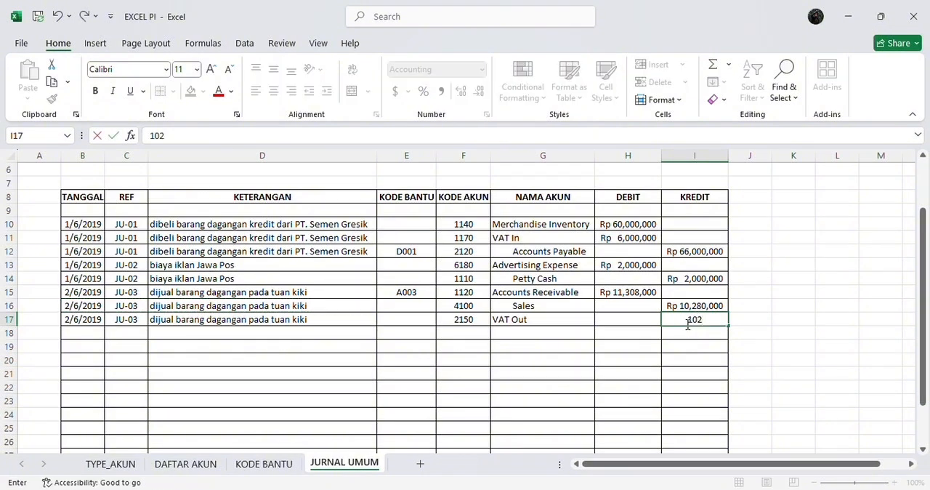
type("00")
key("Left")
key("Left")
key("Left")
key("Left")
key("Left")
key("Left")
key("Left")
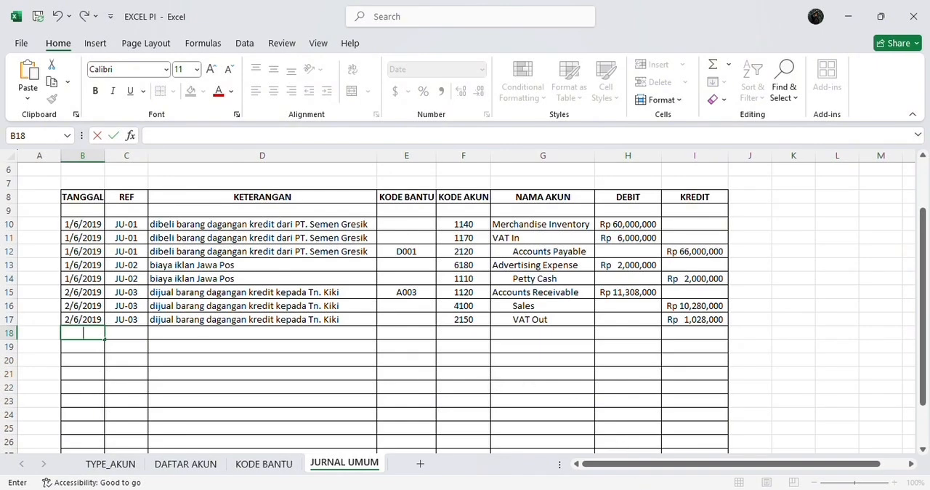
Switch to Word and examine the purchase prices in Tabel Harga Barang and the quantities sold in the Juni 2 transaction
left_click(646, 488)
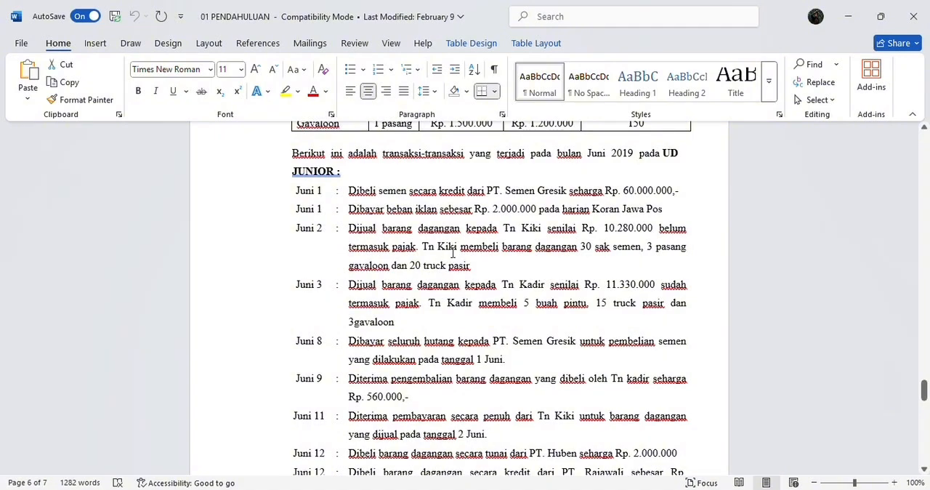
scroll(494, 258, "up", 1)
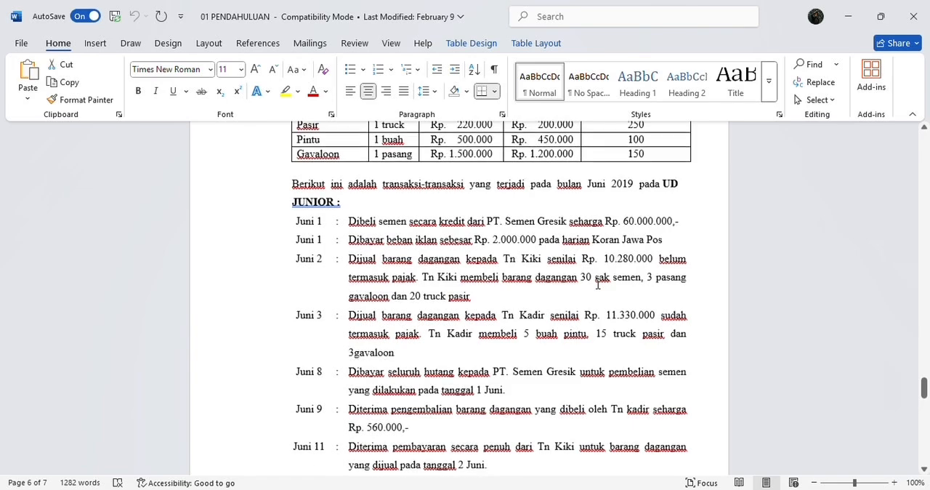
scroll(597, 285, "up", 1)
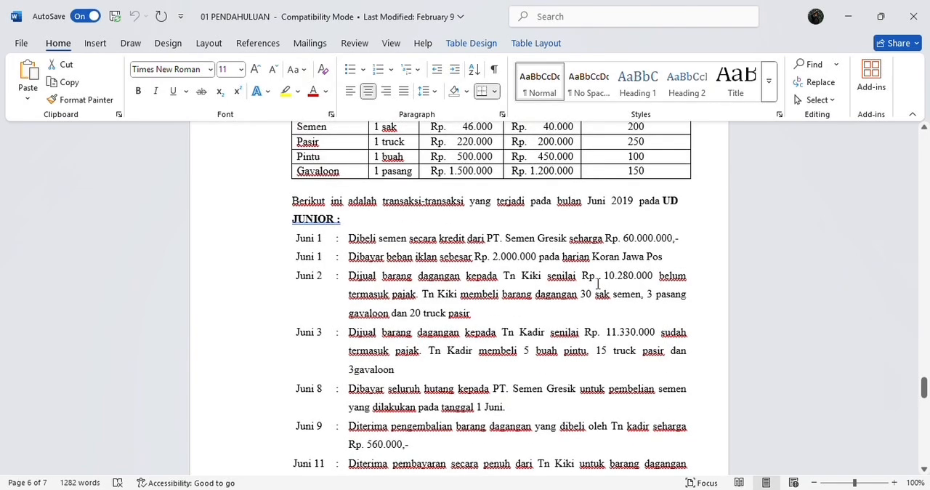
scroll(597, 284, "up", 3)
scroll(597, 285, "up", 13)
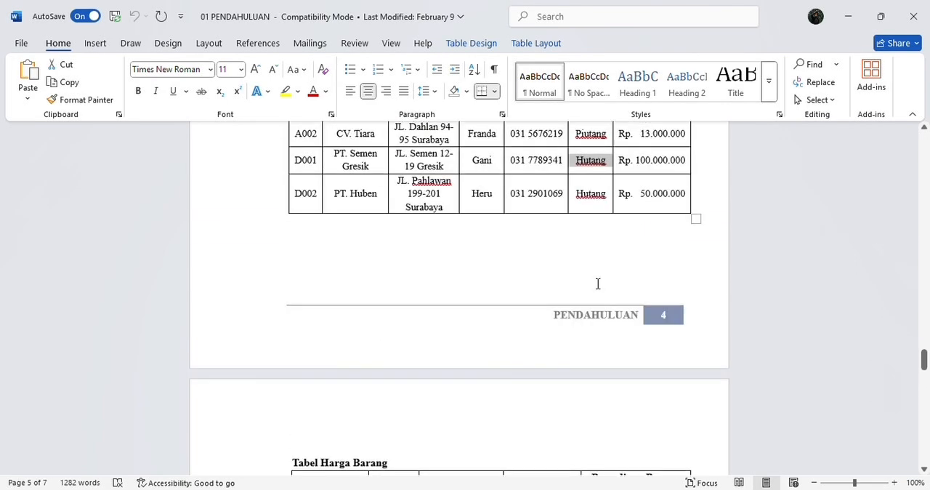
scroll(597, 285, "down", 10)
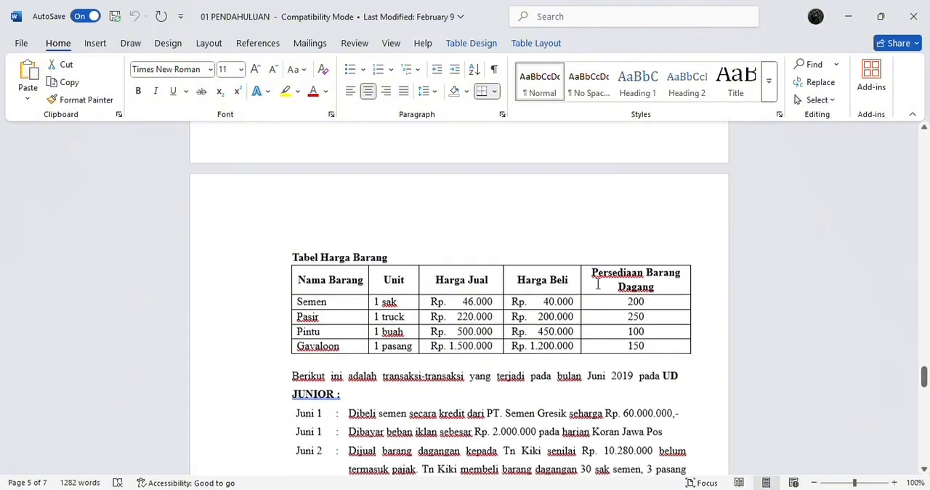
scroll(415, 291, "down", 2)
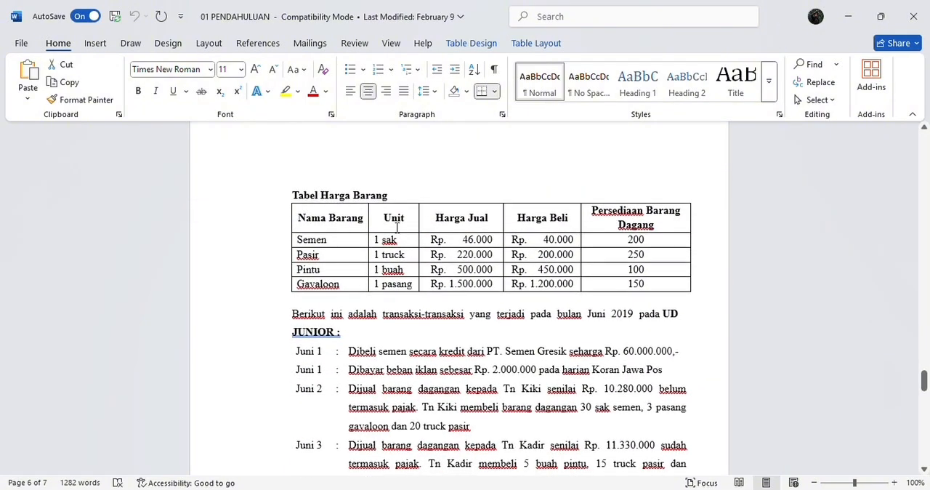
scroll(356, 233, "down", 2)
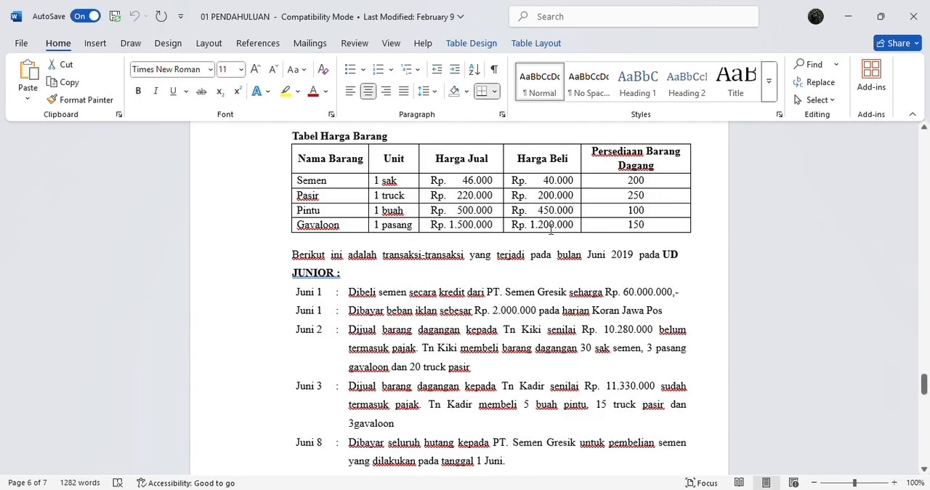
Switch back to Excel and copy the date and reference of row 17 into row 18
left_click(614, 489)
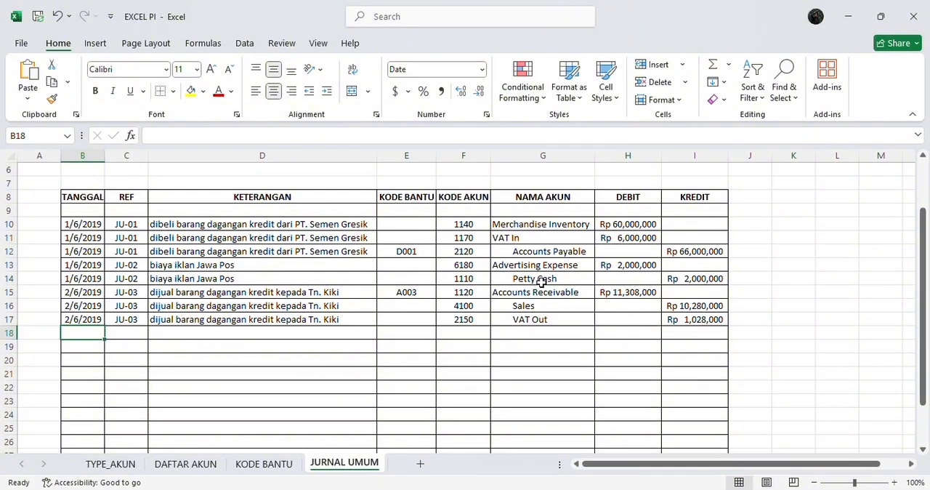
left_click(86, 317)
left_click_drag(87, 315, 110, 320)
key("ctrl+c")
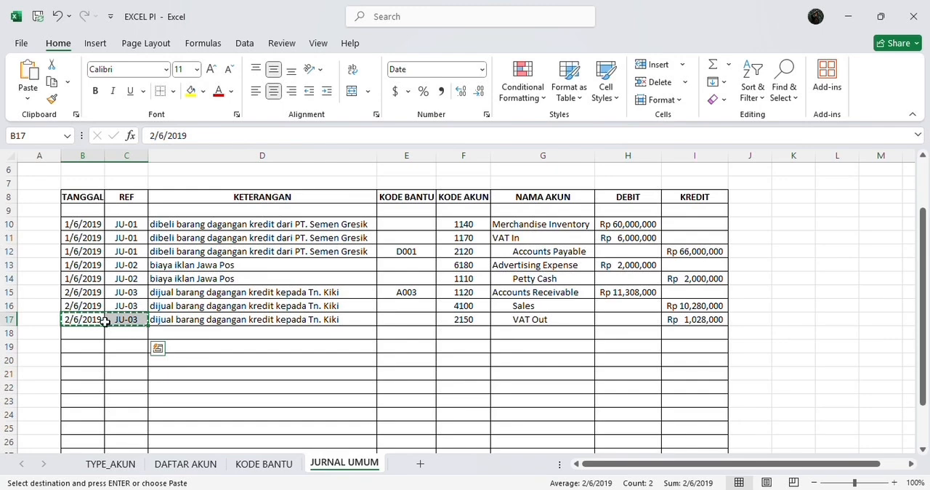
left_click(80, 330)
key("Return")
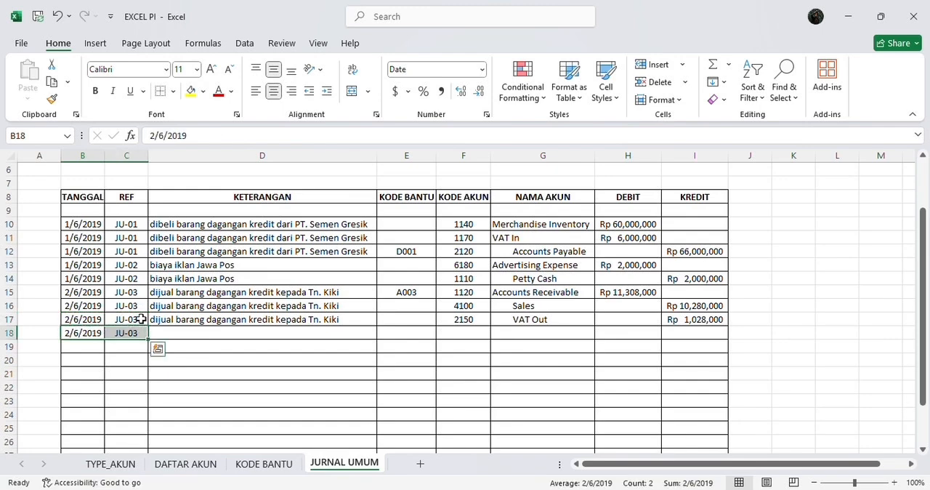
Enter the description in D18 as HPP followed by the credit-sale description used in the rows above
left_click(181, 330)
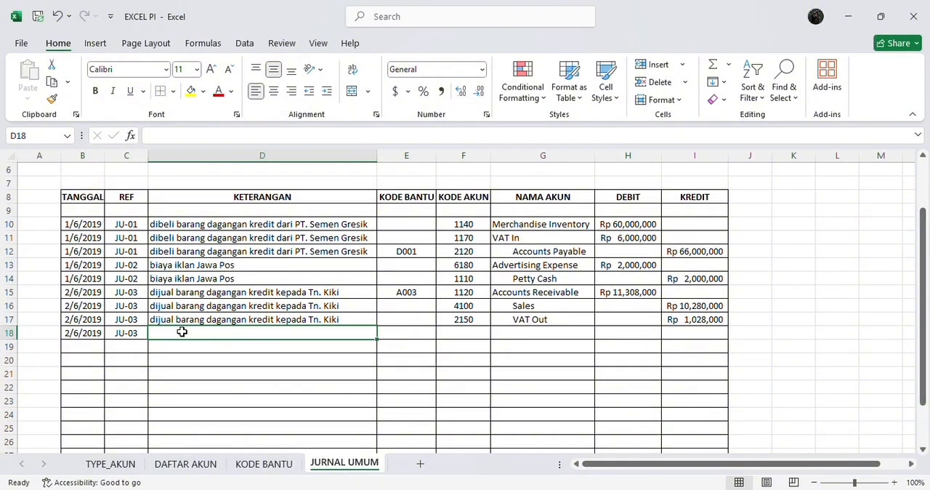
type("HPP")
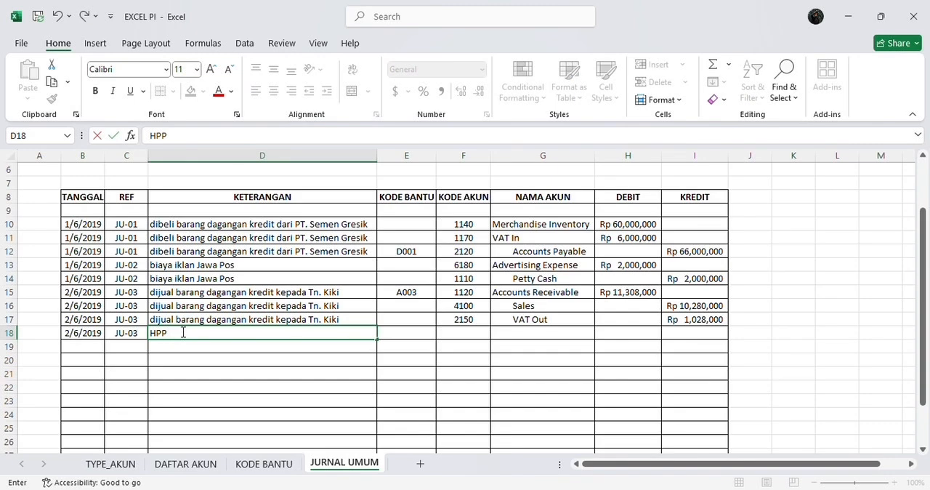
key("ctrl+v")
key("Return")
key("Right")
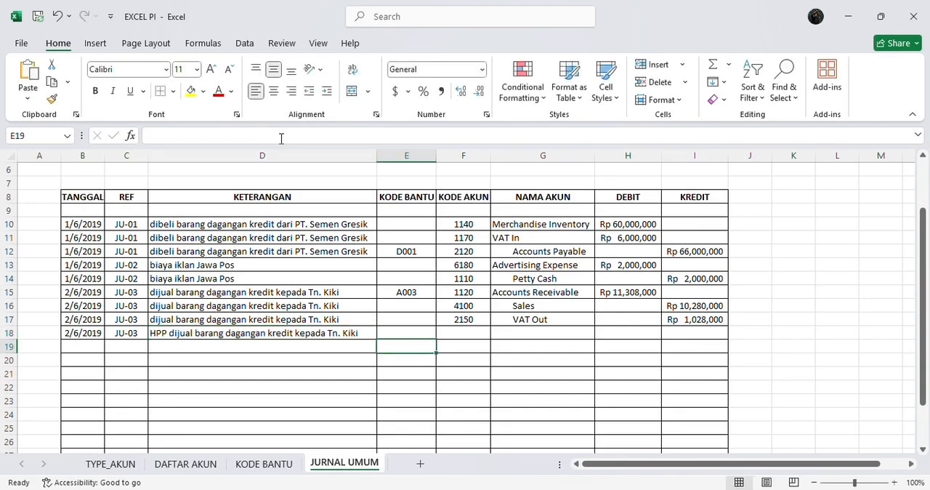
Choose the Cost of Good Sold code 5100 as the account code in F18
key("Up")
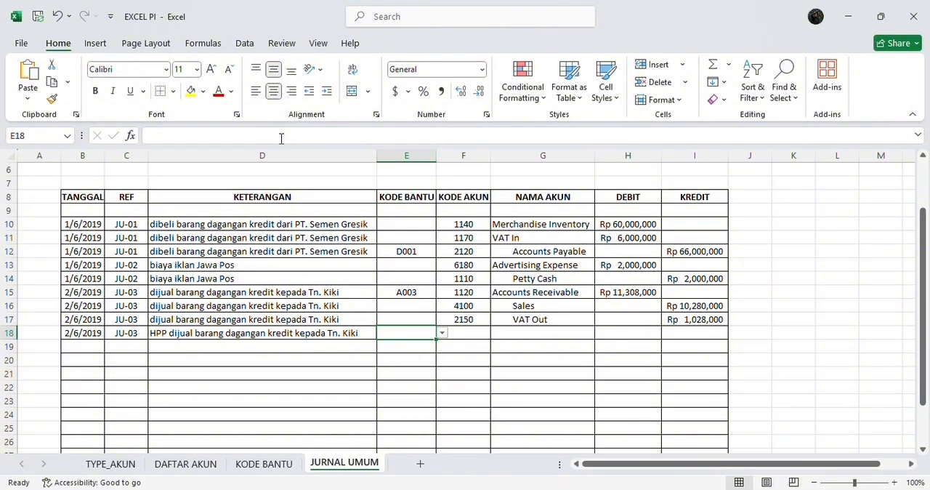
key("Right")
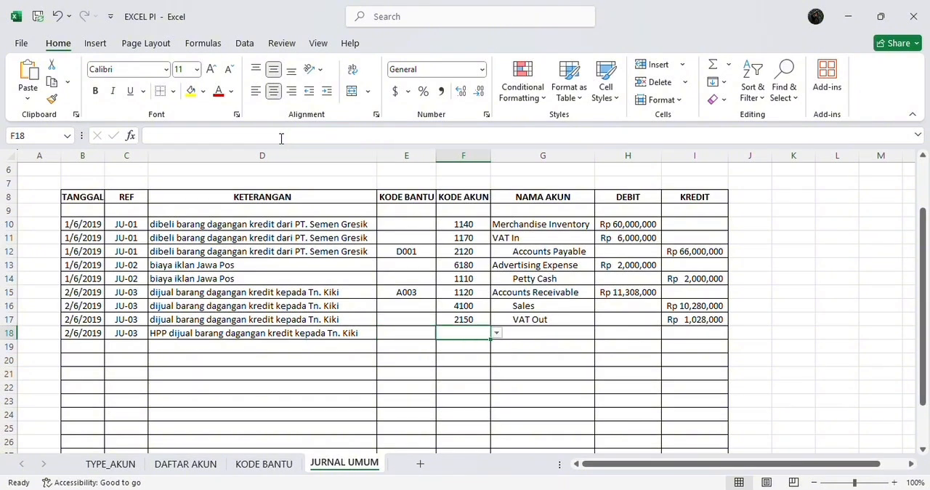
left_click(496, 333)
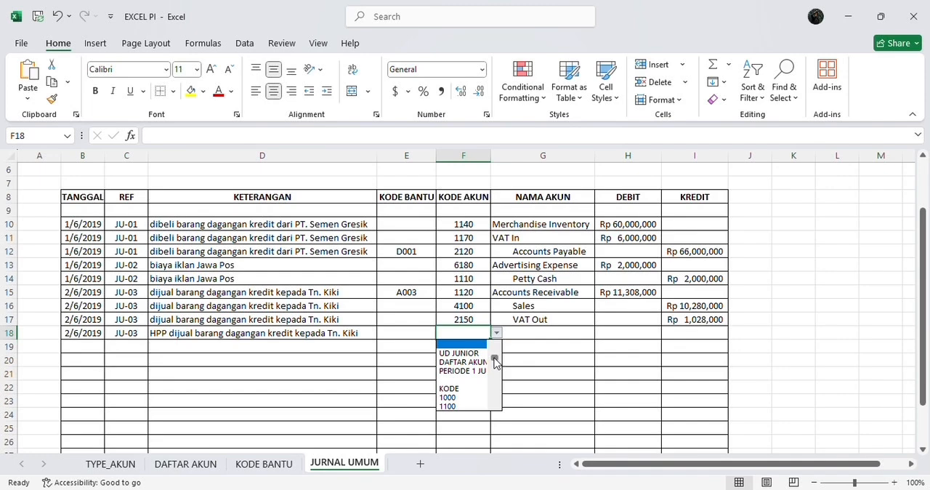
left_click_drag(494, 361, 494, 380)
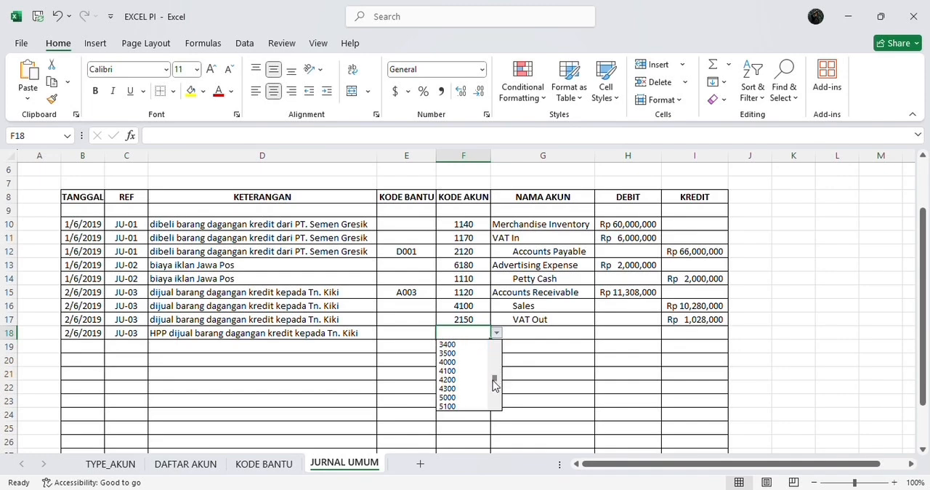
left_click(483, 405)
key("Tab")
key("Tab")
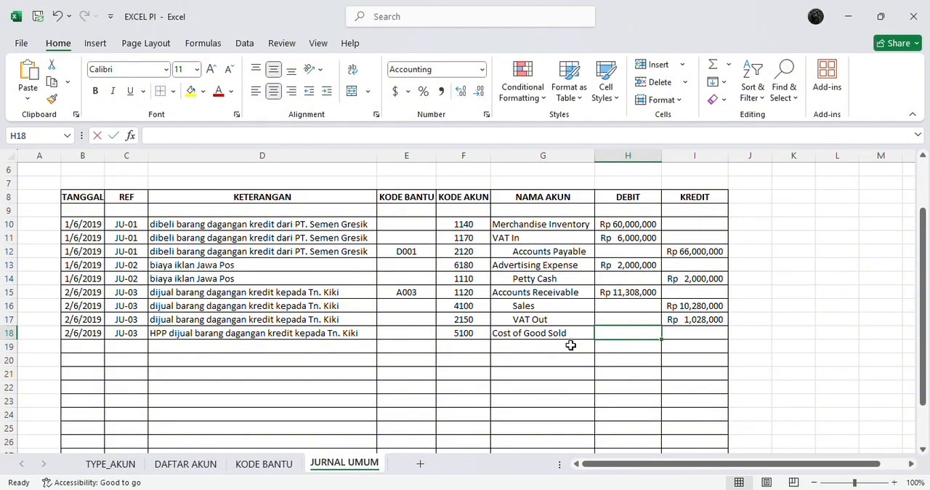
Enter a debit of 8,800,000 in H18 for the Cost of Good Sold line
type("8,800")
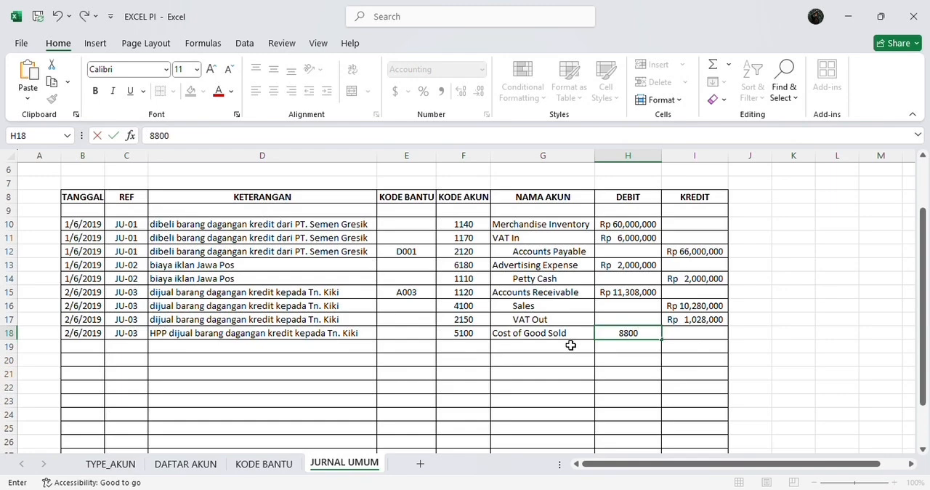
type(",000")
key("Return")
left_click(570, 345)
key("Left")
key("Left")
key("Left")
key("Left")
key("Left")
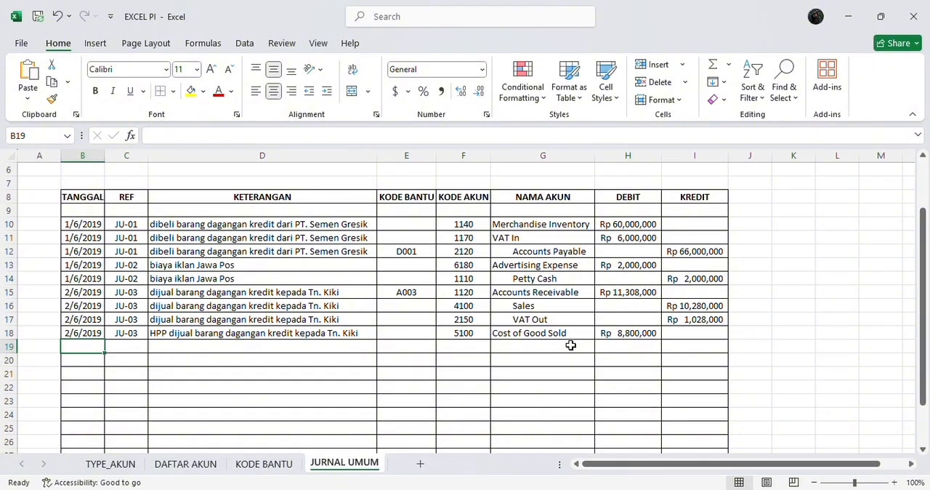
key("Right")
key("Right")
key("Right")
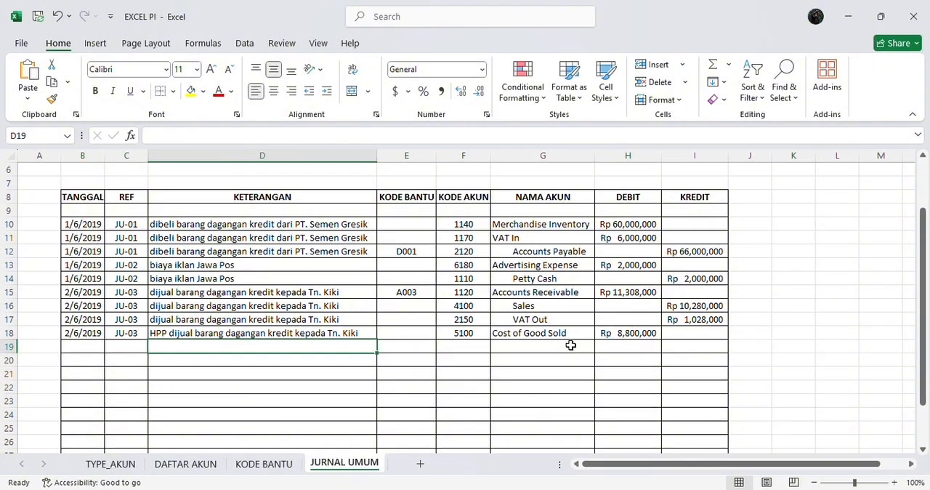
key("Left")
key("Left")
key("Left")
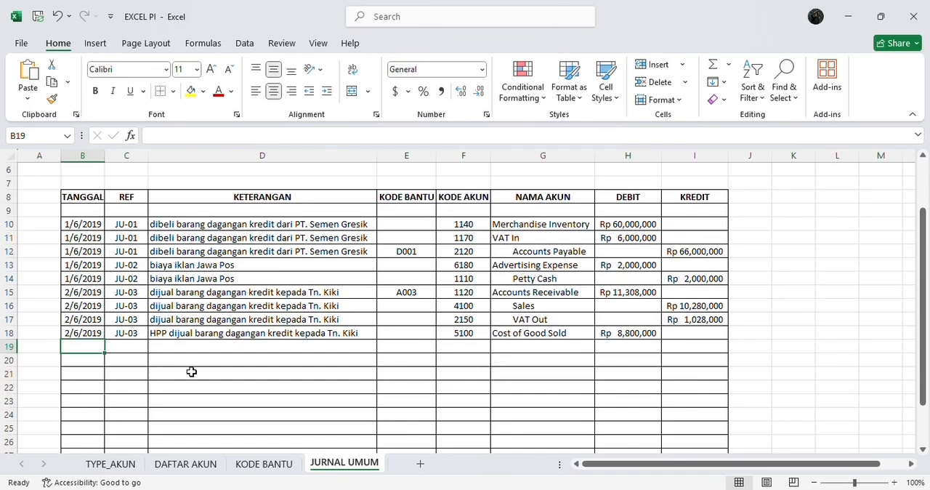
left_click(73, 333)
left_click_drag(72, 333, 199, 334)
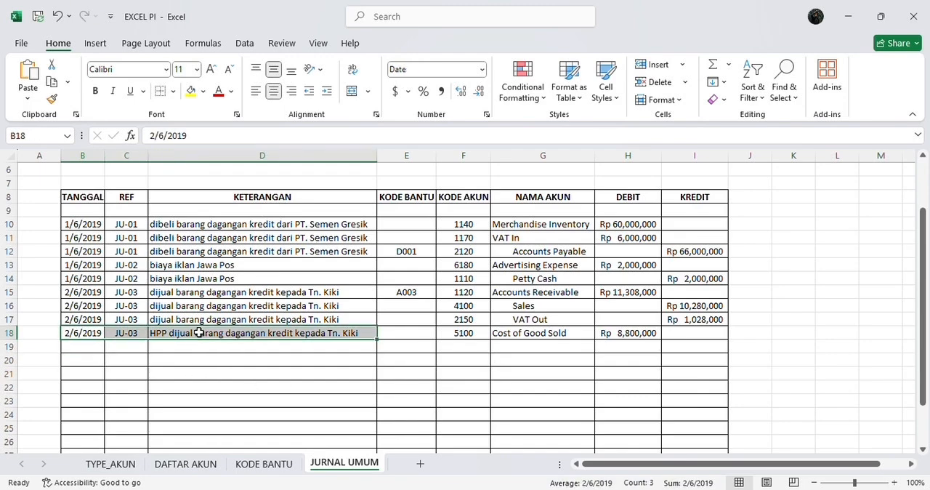
key("ctrl+c")
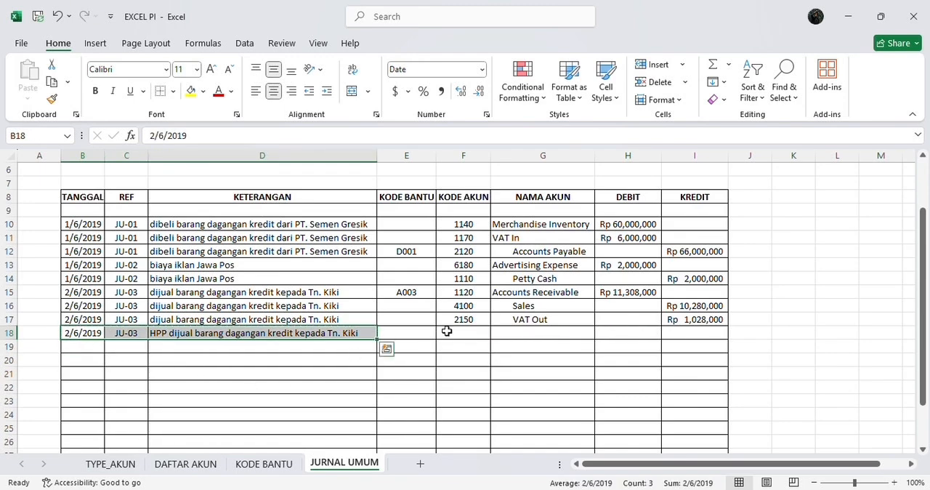
Choose account code 5100 in F18 for the Cost of Good Sold line
left_click(448, 333)
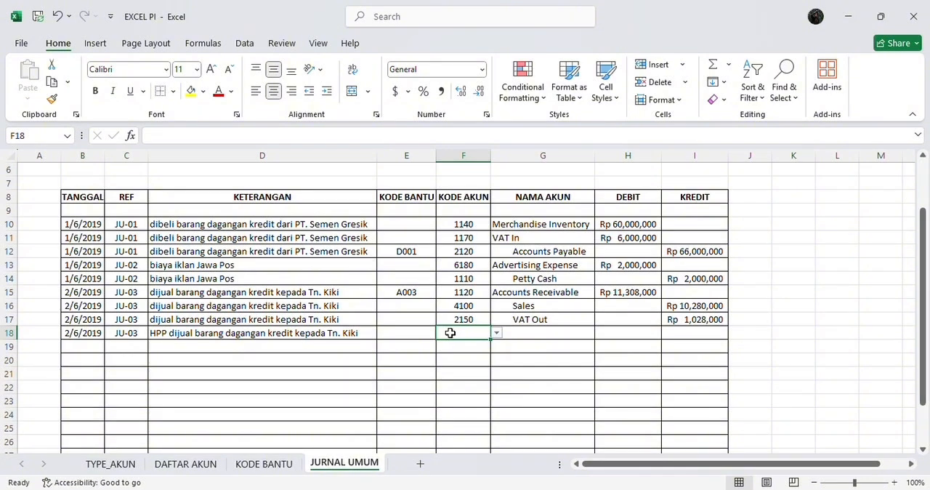
left_click(496, 333)
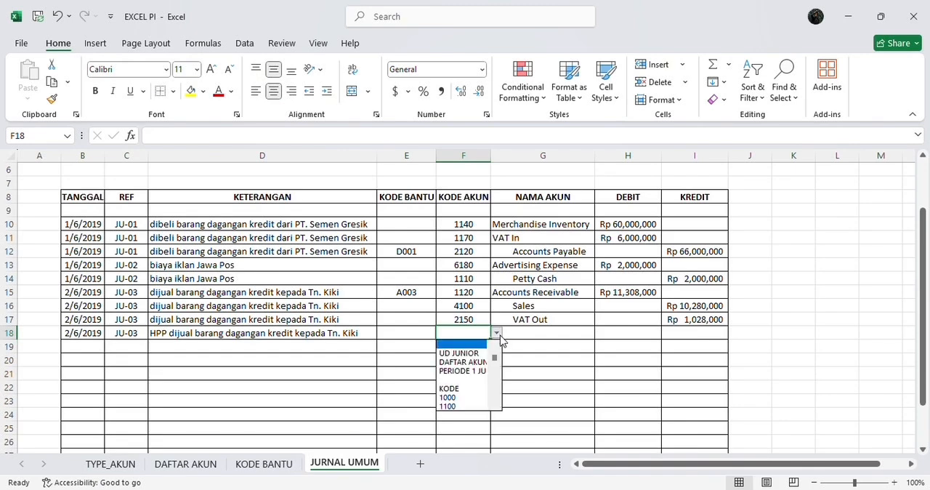
left_click_drag(497, 357, 494, 380)
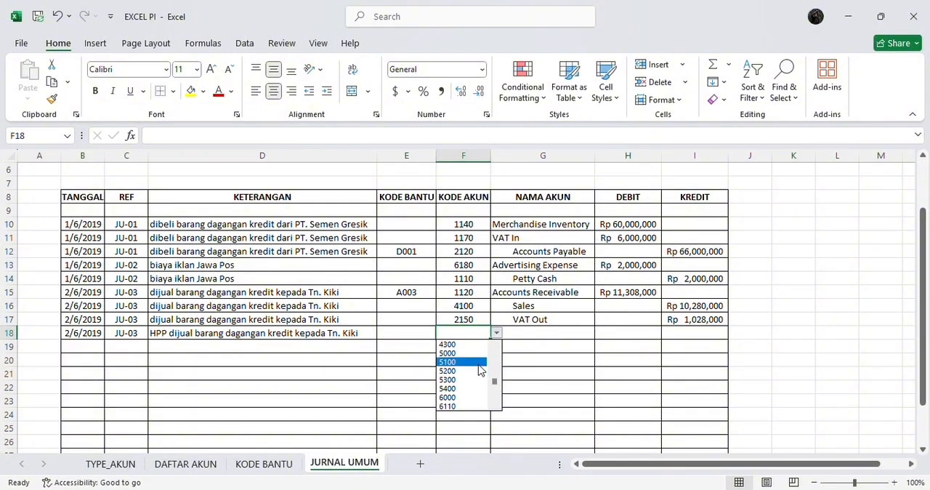
left_click(479, 362)
key("Tab")
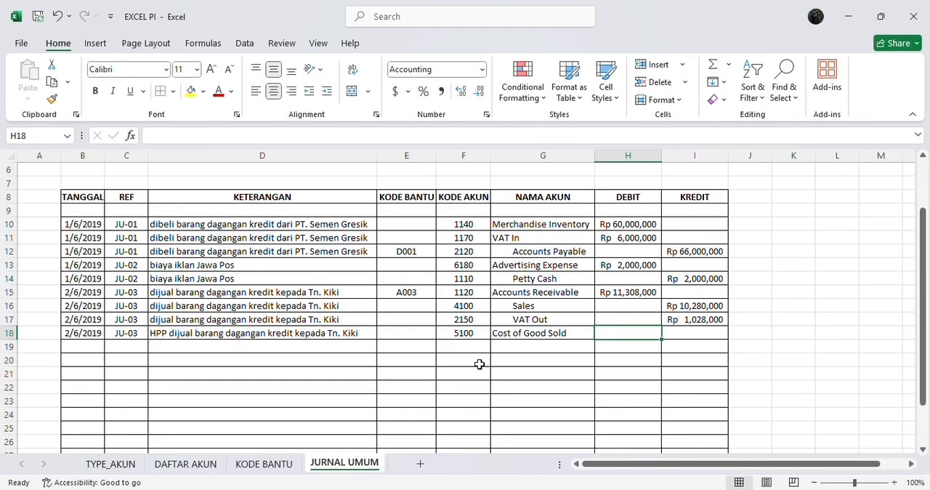
Enter 8,800,000 as the debit in H18 for the cost of goods sold
type("88")
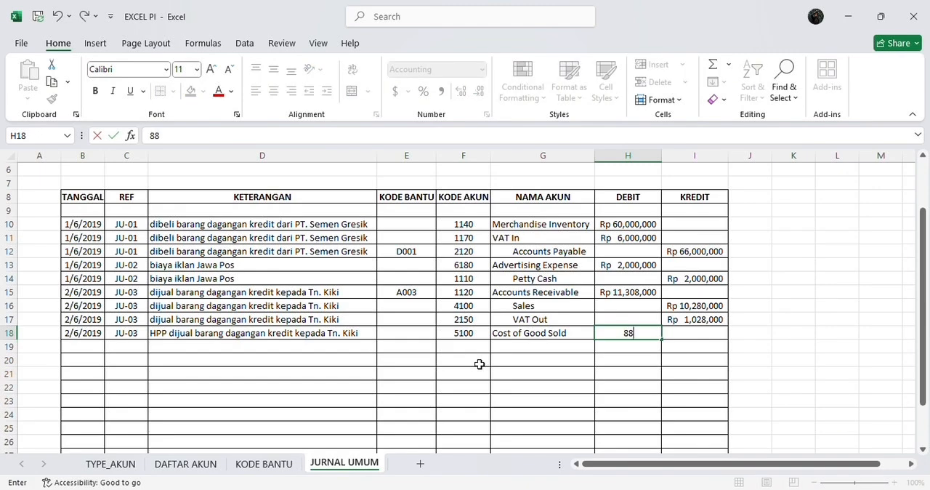
type("00000")
key("Left")
key("Left")
key("Left")
key("Left")
key("Left")
key("Left")
key("Down")
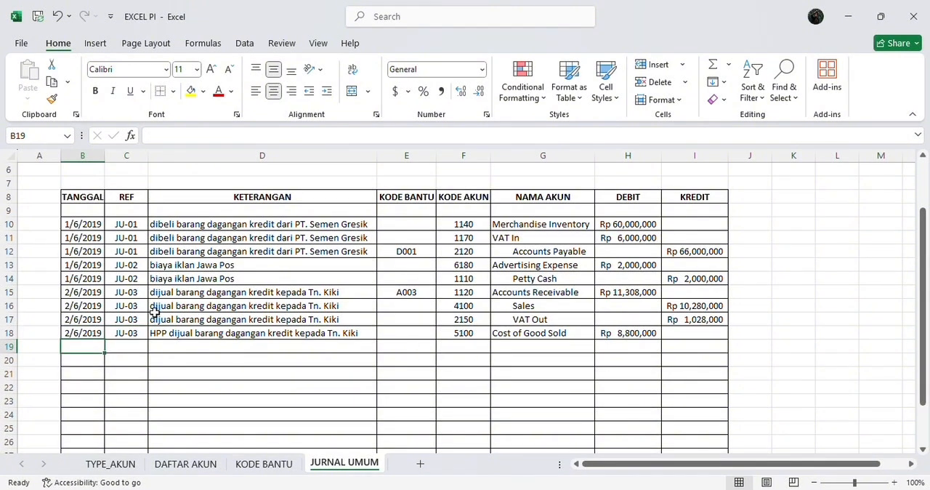
Copy the date, reference and HPP description of row 18 into row 19
left_click_drag(82, 333, 172, 334)
key("ctrl+c")
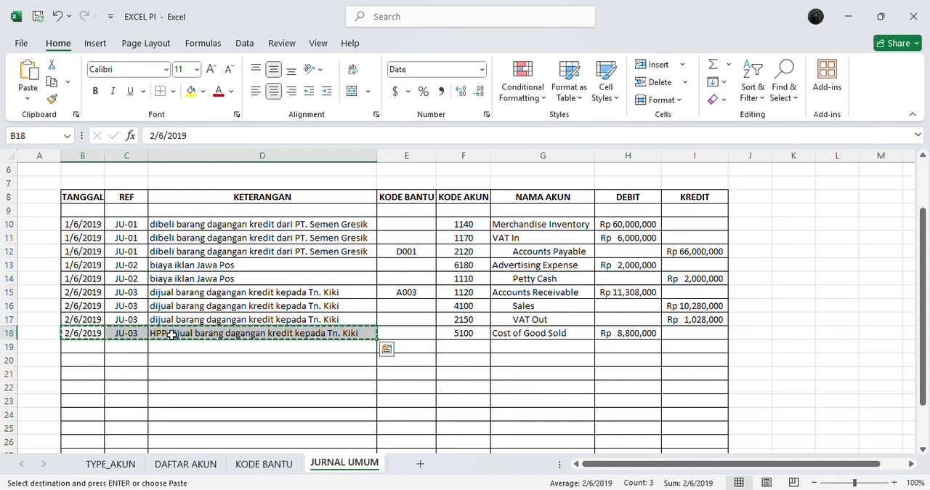
left_click(98, 345)
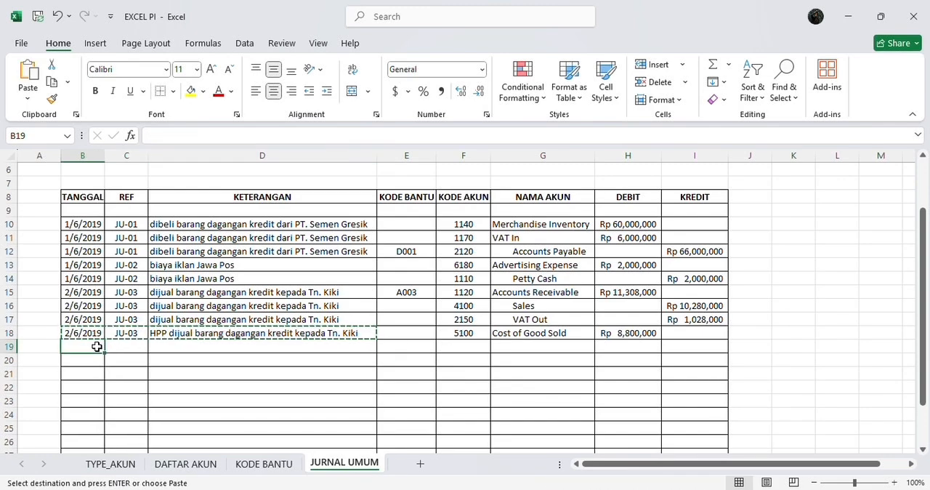
key("ctrl+v")
Choose the Merchandise Inventory code 1140 as the account code in F19
key("Right")
key("Right")
key("Right")
key("Right")
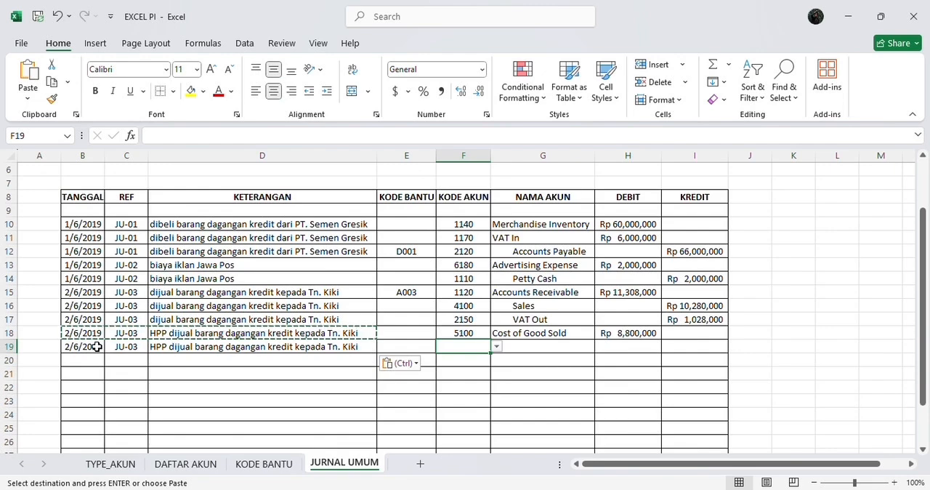
left_click(497, 347)
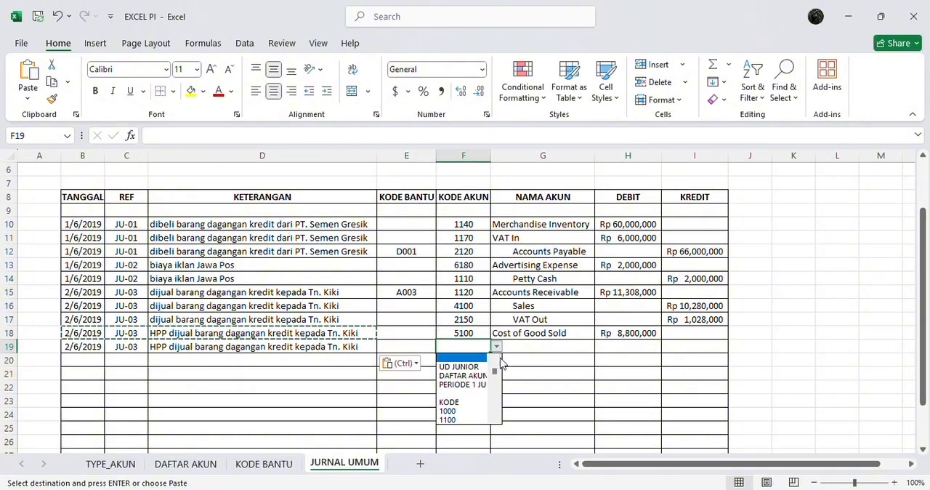
scroll(496, 375, "down", 3)
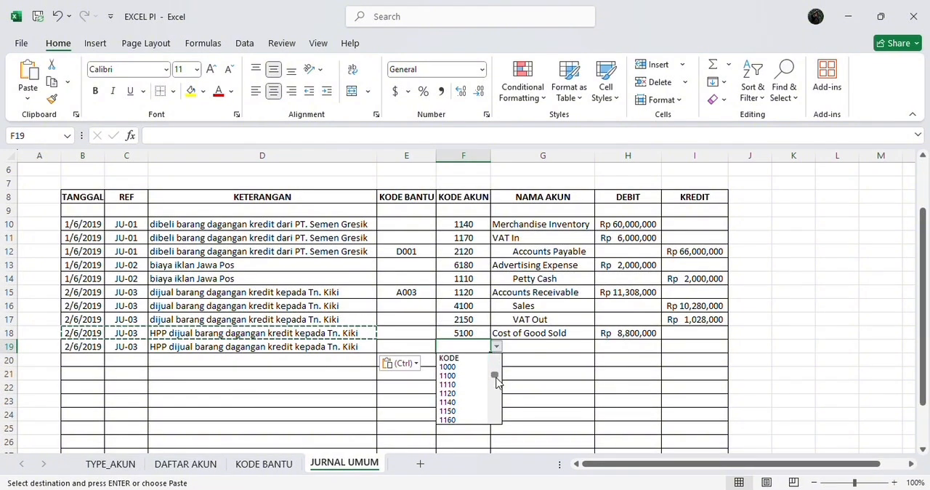
left_click(478, 383)
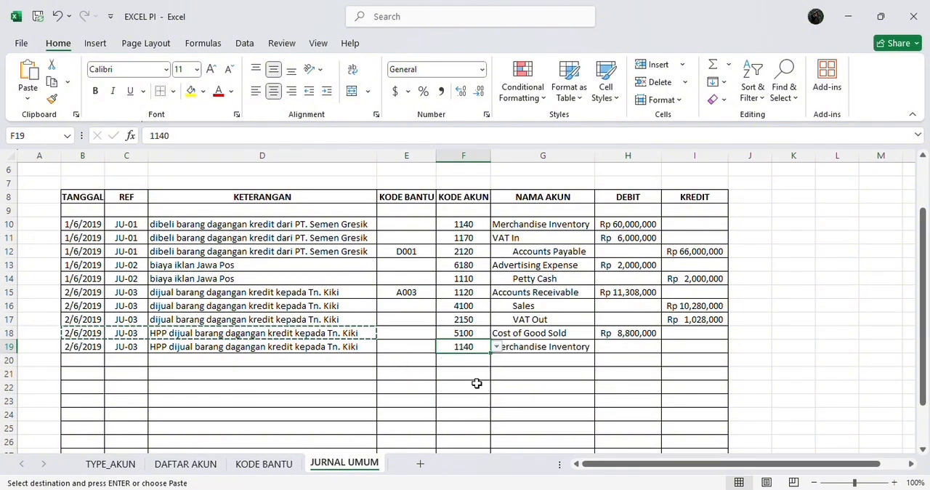
Enter a credit of 8,800,000 in I19 and widen the NAMA AKUN column to fit the indented account name
key("Right")
key("Right")
key("Right")
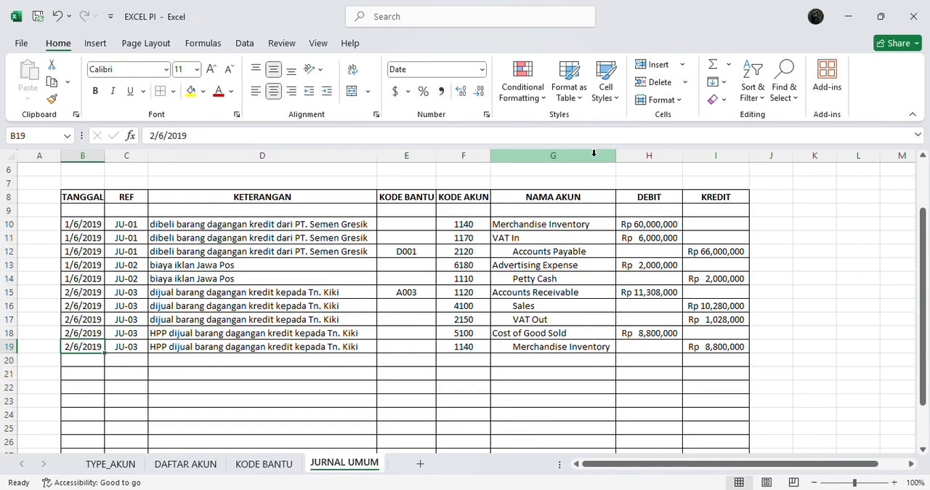
Go through the reference, description, auxiliary code and account code cells of row 19
key("Right")
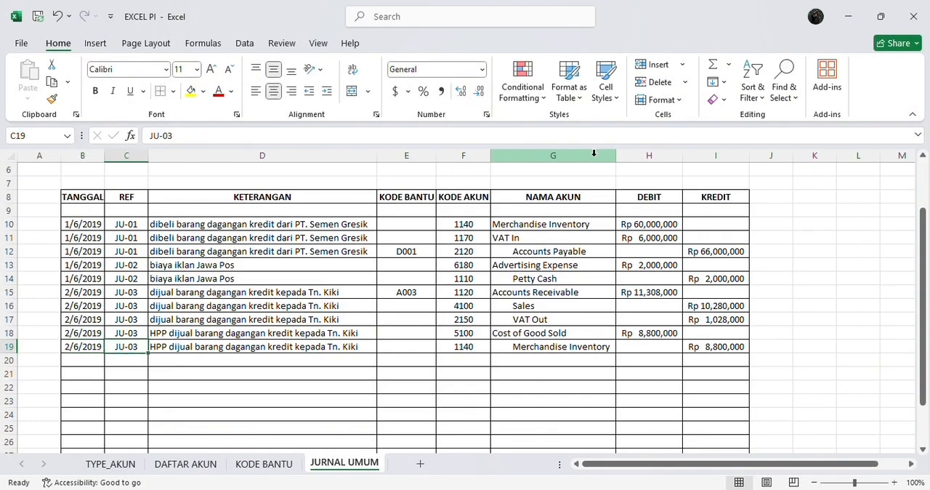
key("Left")
key("Right")
key("Up")
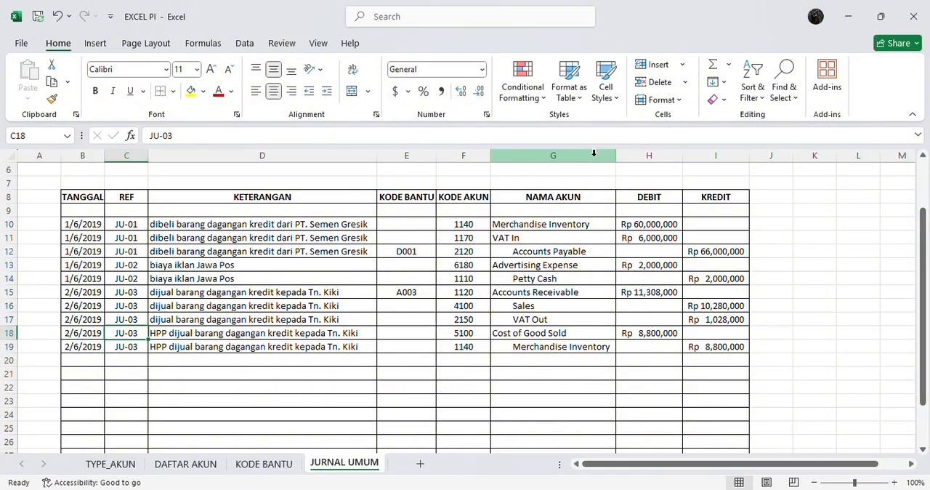
key("Down")
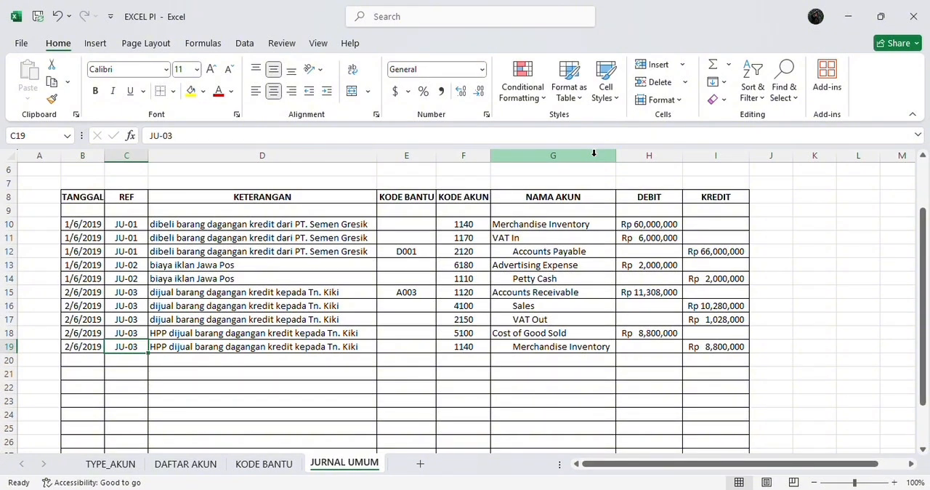
key("Right")
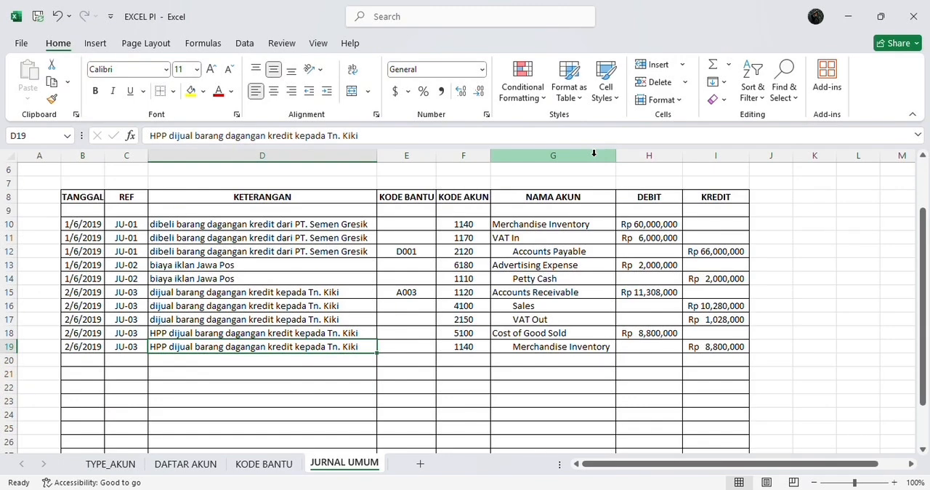
key("Right")
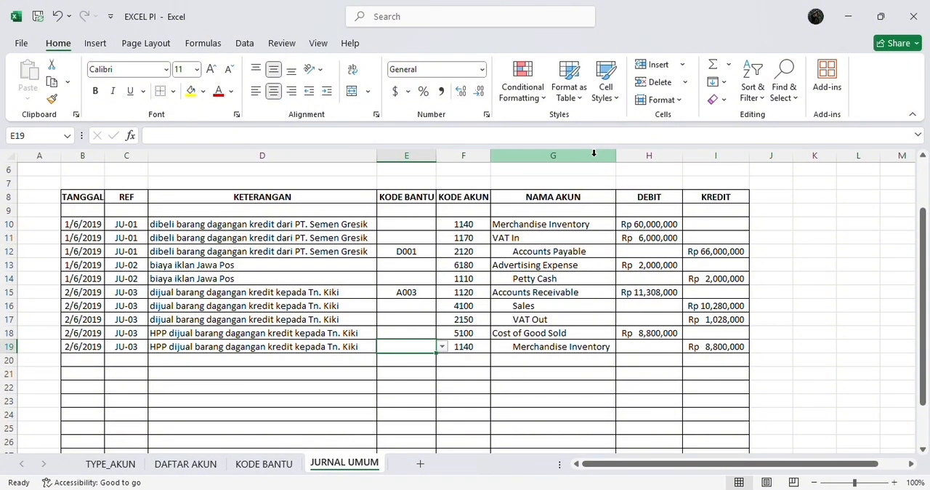
key("Right")
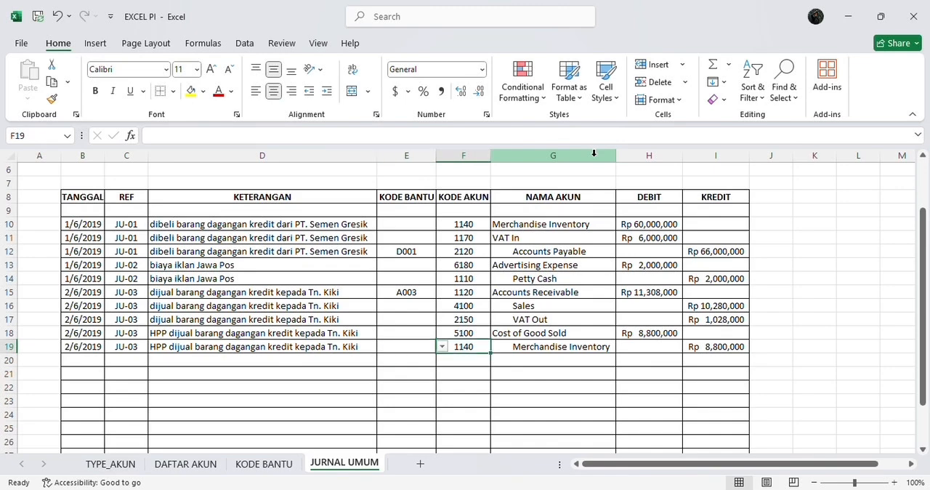
key("Right")
Examine which of the JU-03 lines in rows 15 to 19 carry an auxiliary code alongside their account code
key("Up")
key("Up")
key("Up")
key("Up")
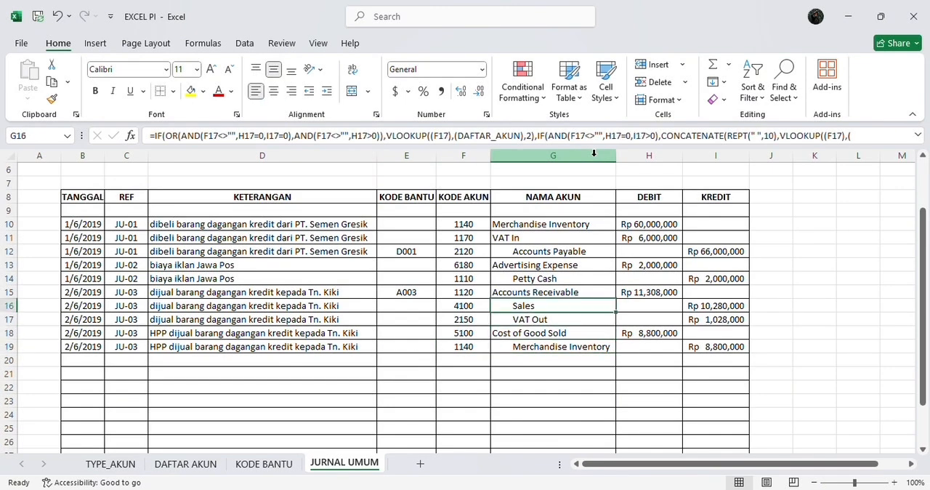
key("Left")
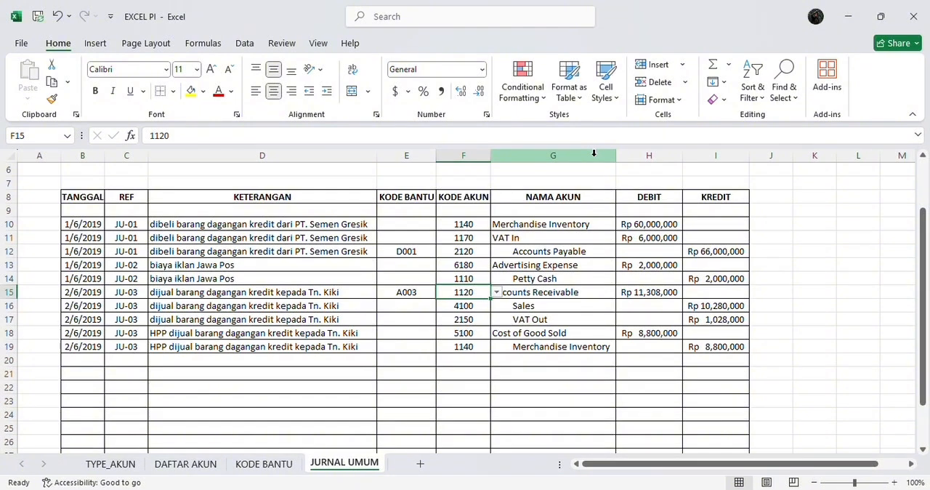
key("Right")
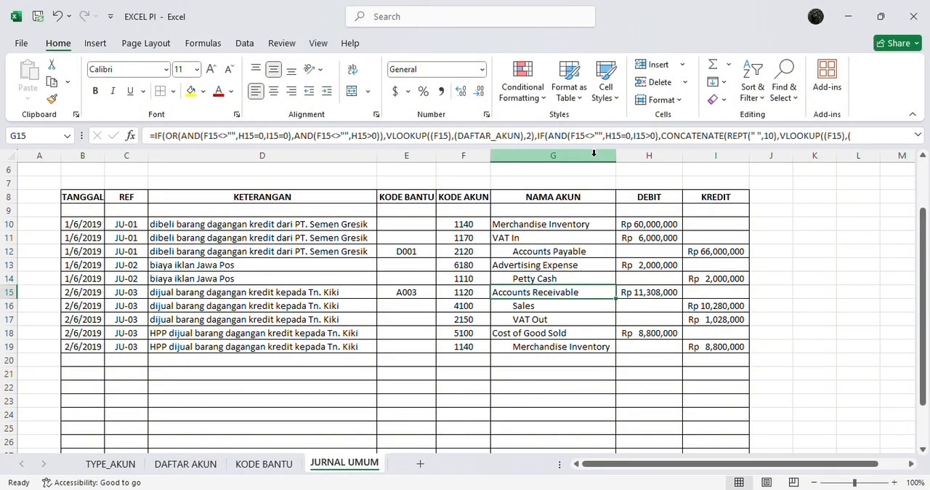
key("Left")
key("Left")
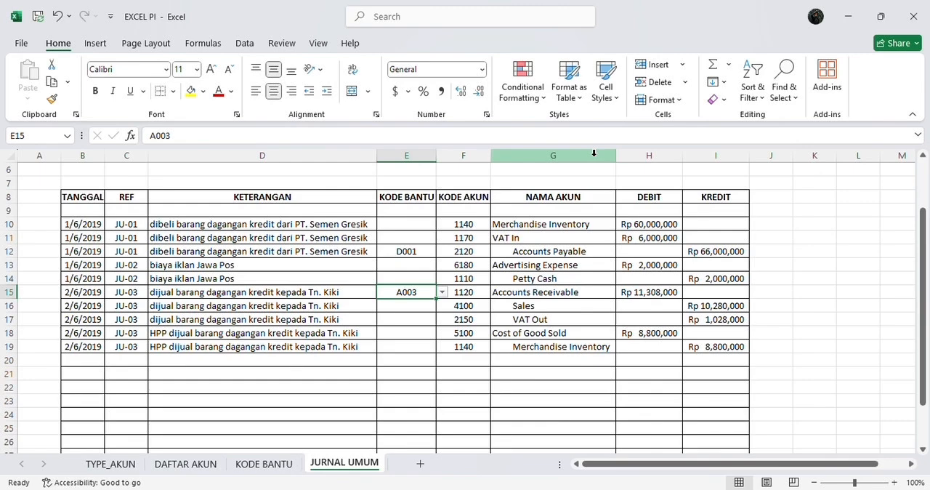
key("Down")
key("Down")
key("Down")
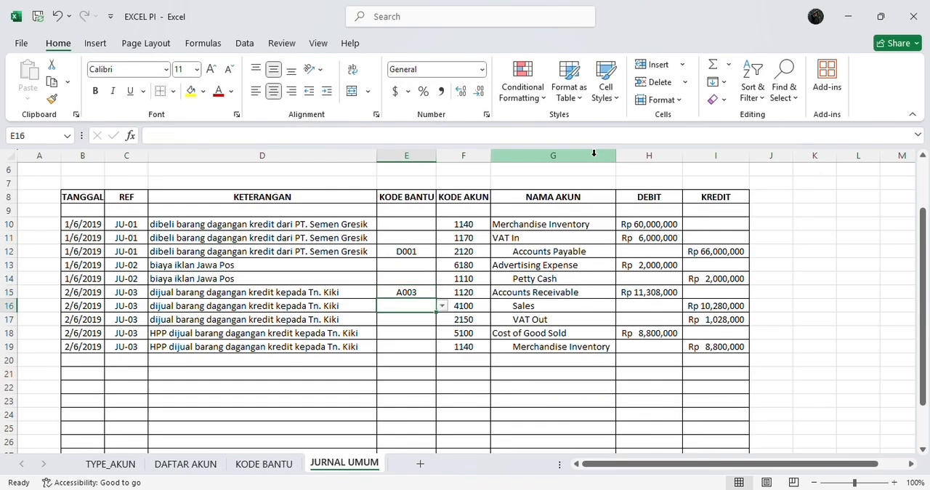
key("Down")
key("Down")
key("Up")
key("Up")
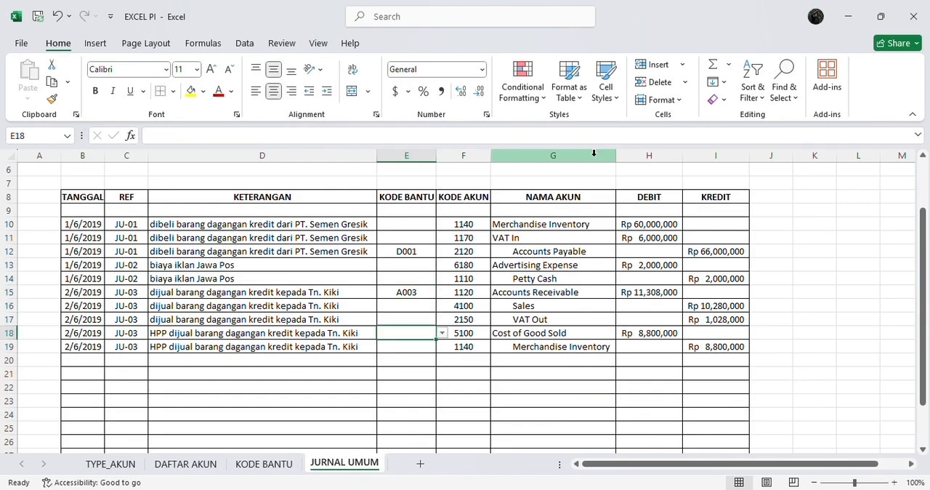
key("Right")
key("Down")
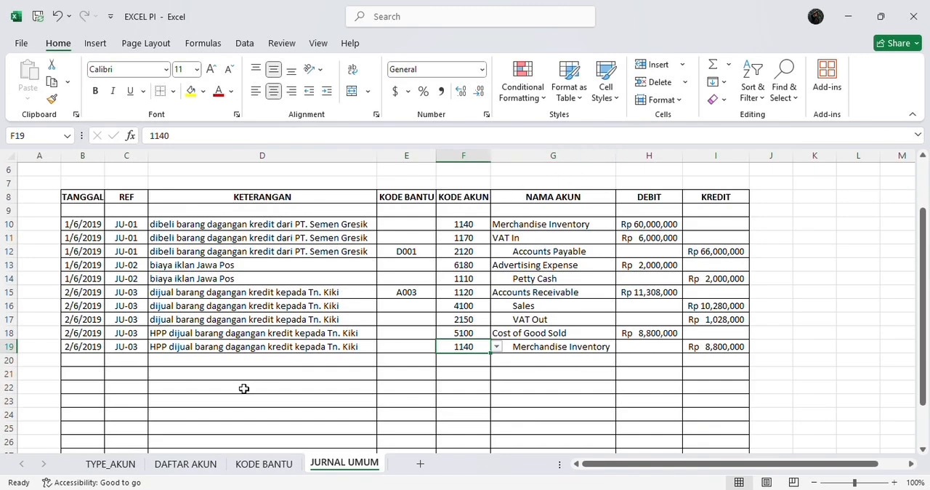
Look up the account codes and names on the DAFTAR AKUN sheet and return to row 19 of JURNAL UMUM
left_click(198, 463)
scroll(121, 290, "up", 1)
scroll(121, 290, "up", 1)
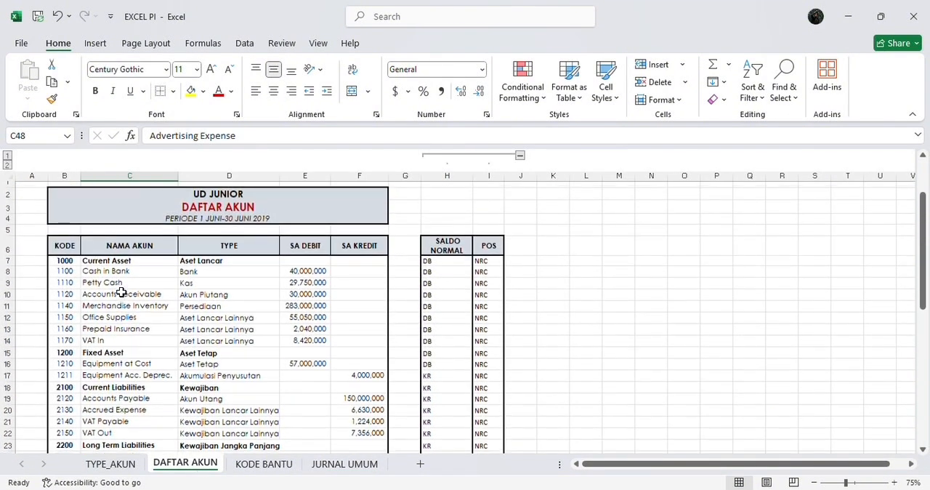
left_click(338, 464)
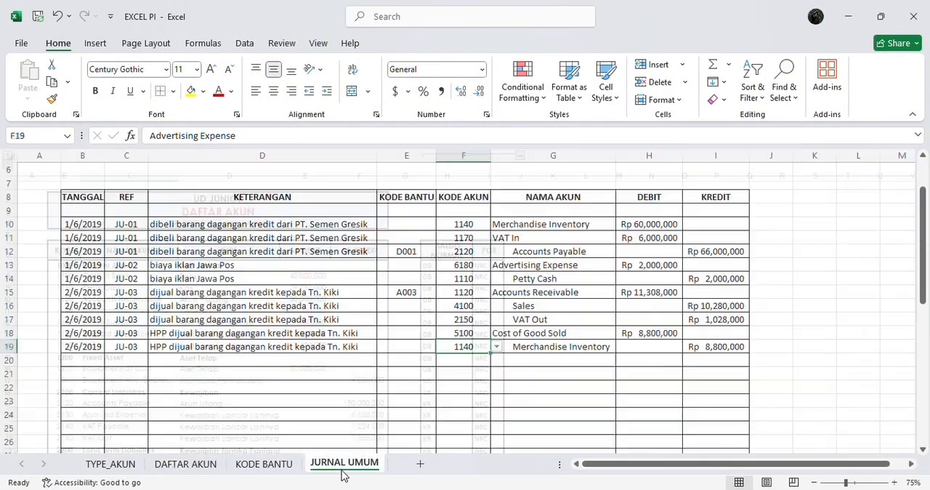
key("Right")
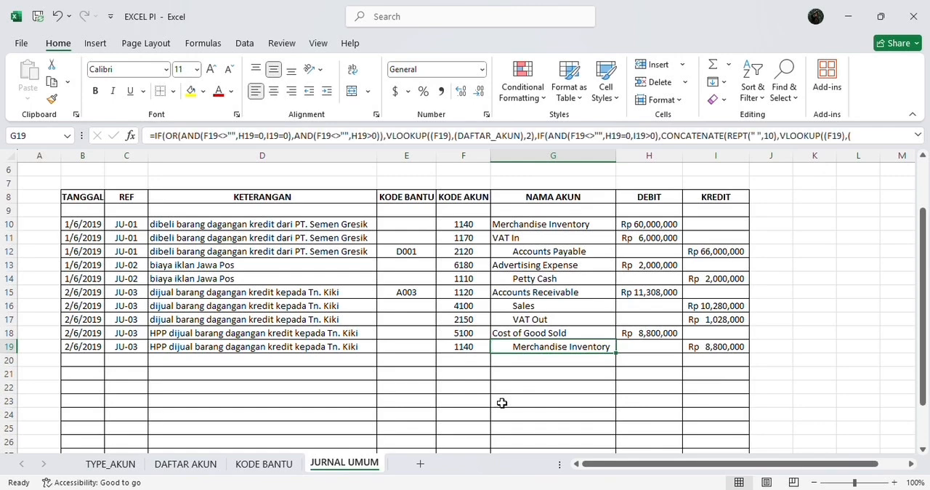
key("Right")
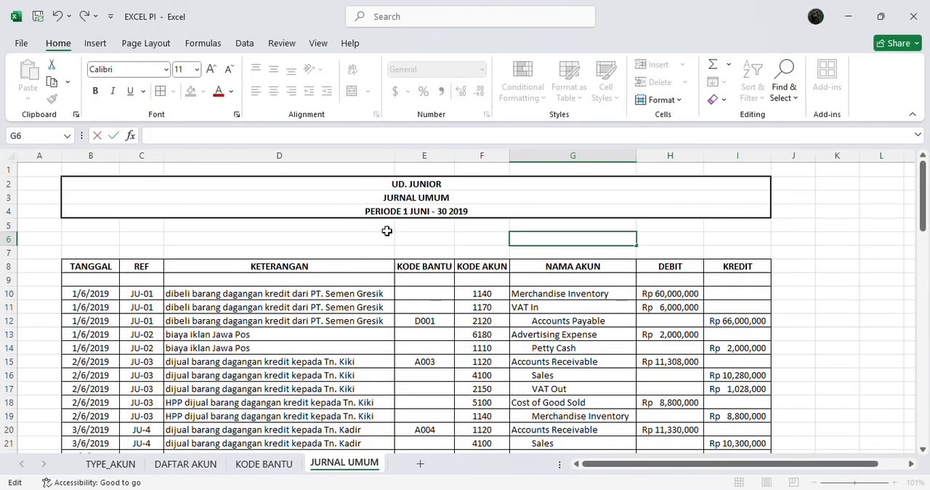
Enter the formula =IF(H6=I6,"BALANCE","TIDAK BALANCE") in G6 above the NAMA AKUN header
scroll(387, 230, "down", 11)
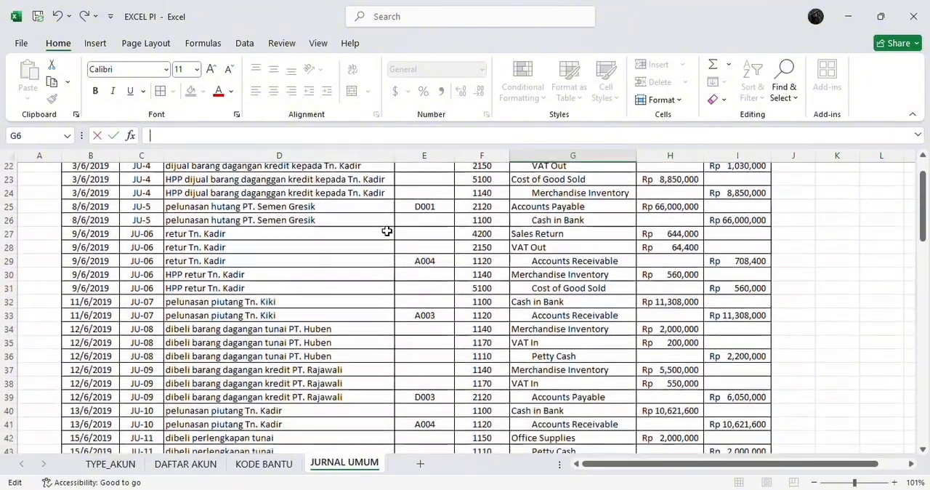
scroll(386, 230, "down", 13)
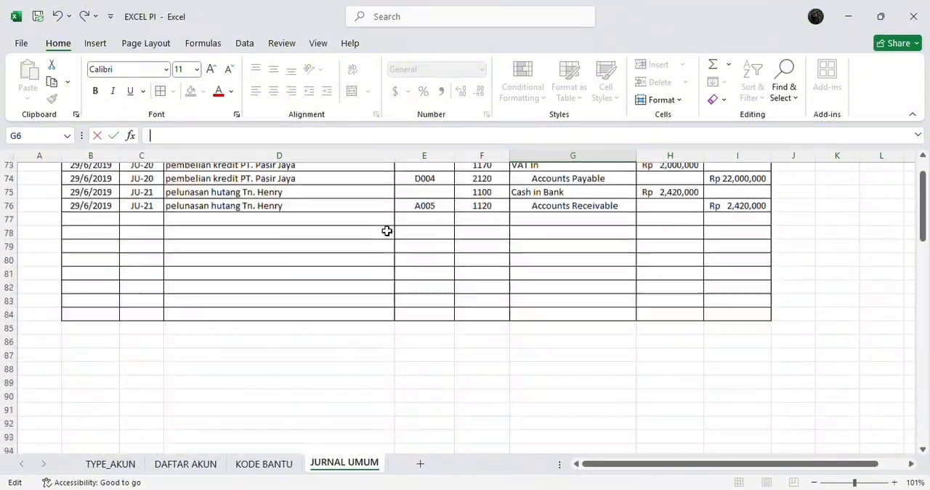
scroll(387, 231, "up", 5)
scroll(386, 230, "up", 2)
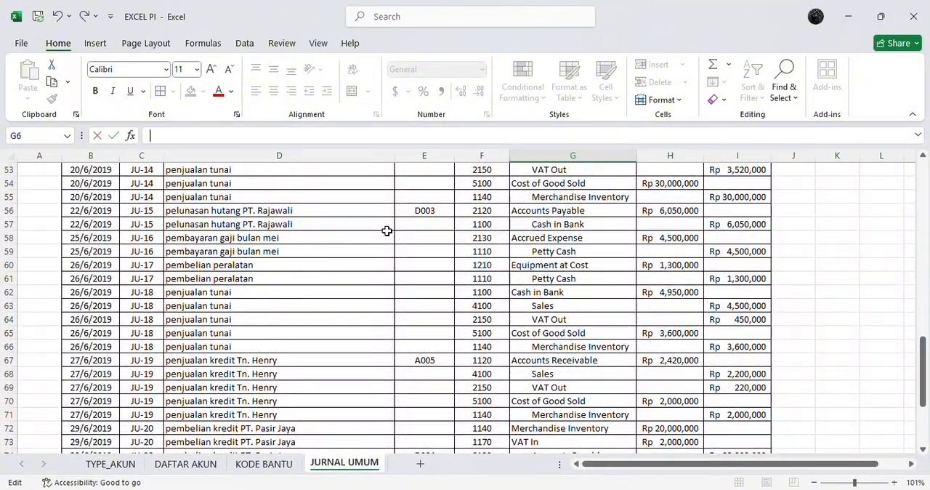
scroll(387, 231, "up", 17)
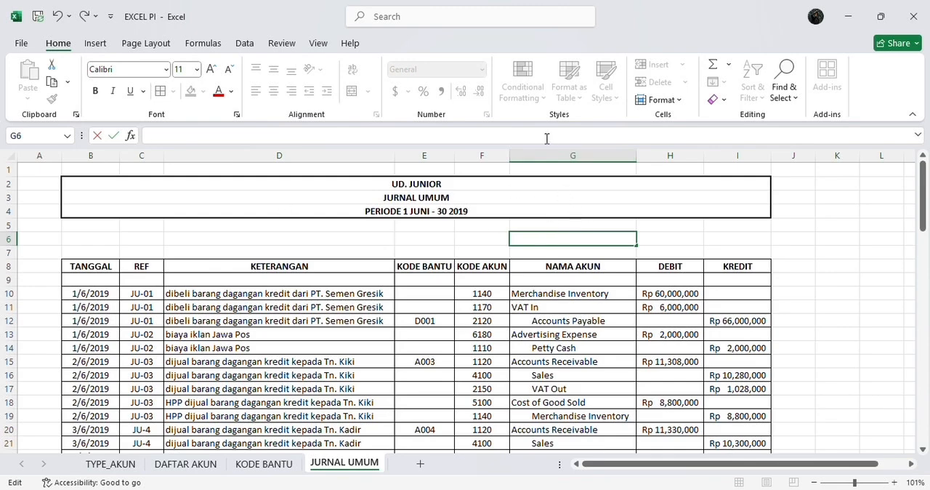
type("=")
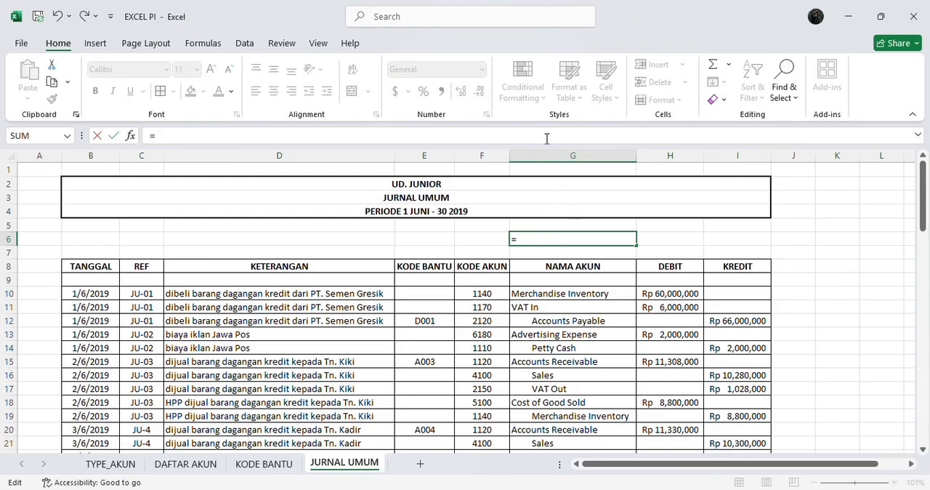
type("IF")
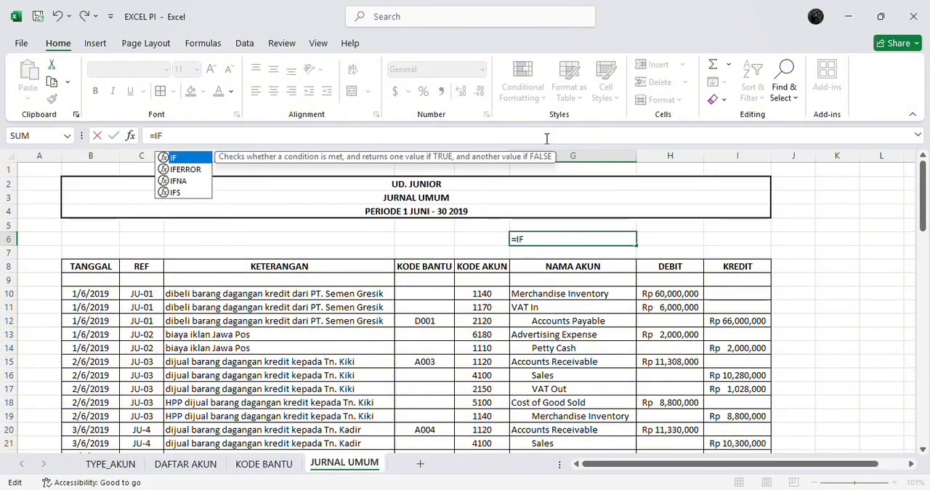
type("(")
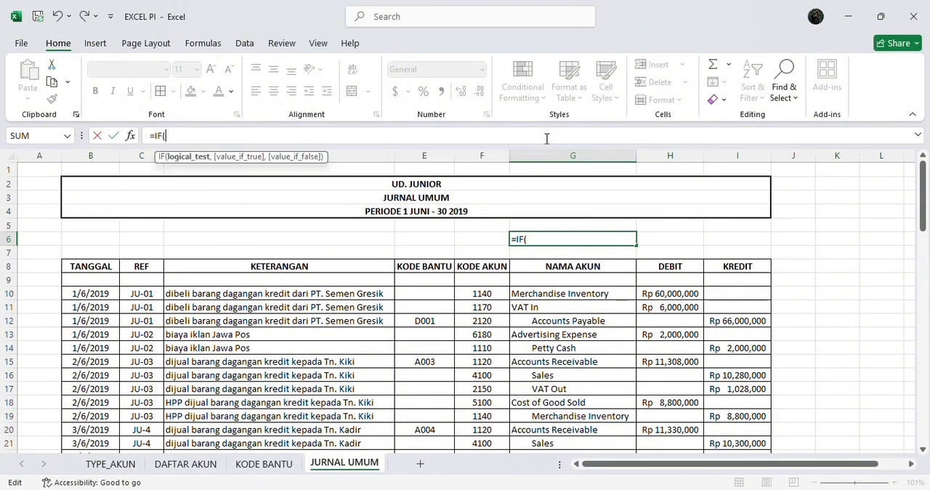
type("H6")
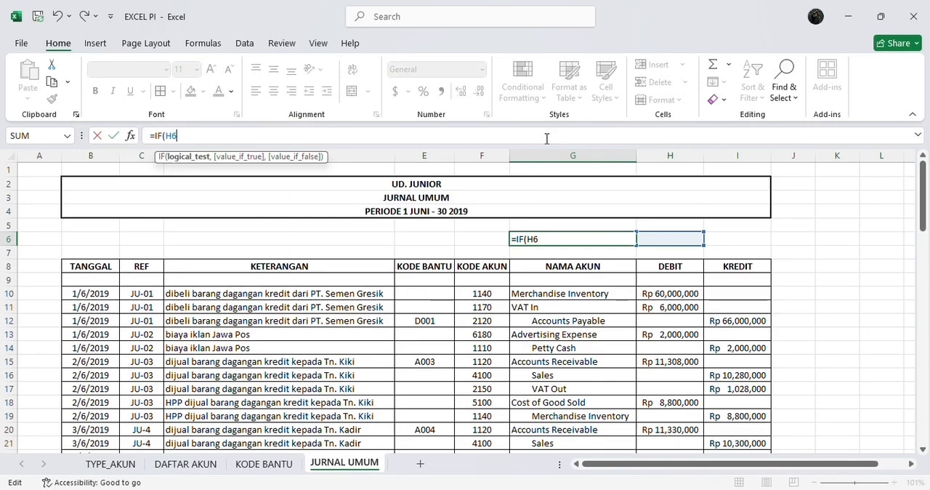
type("=I")
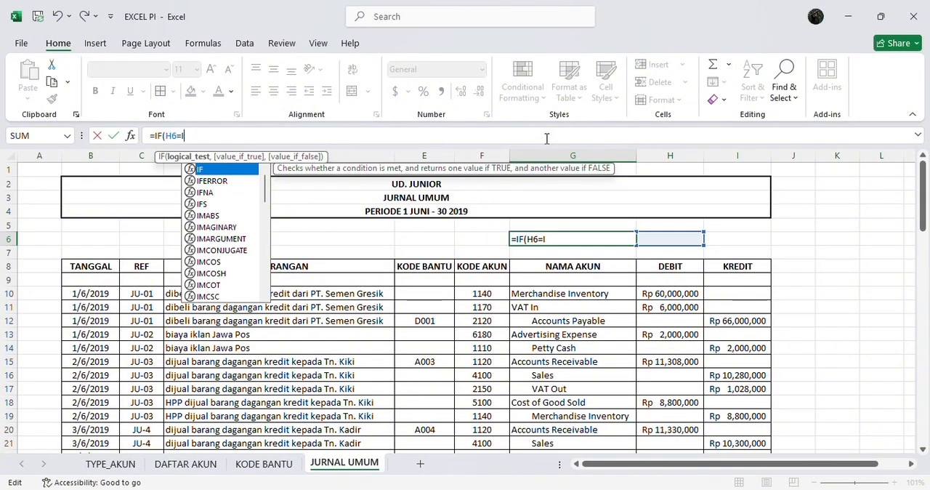
type("6")
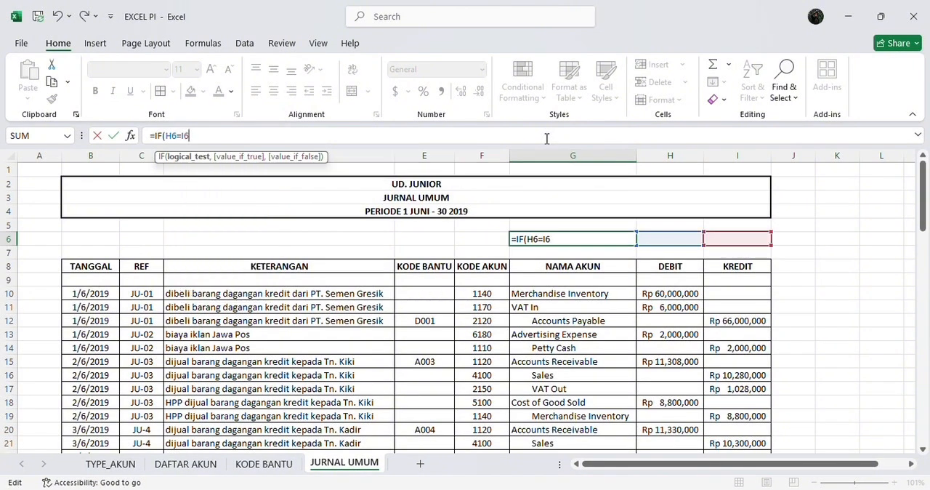
type(",")
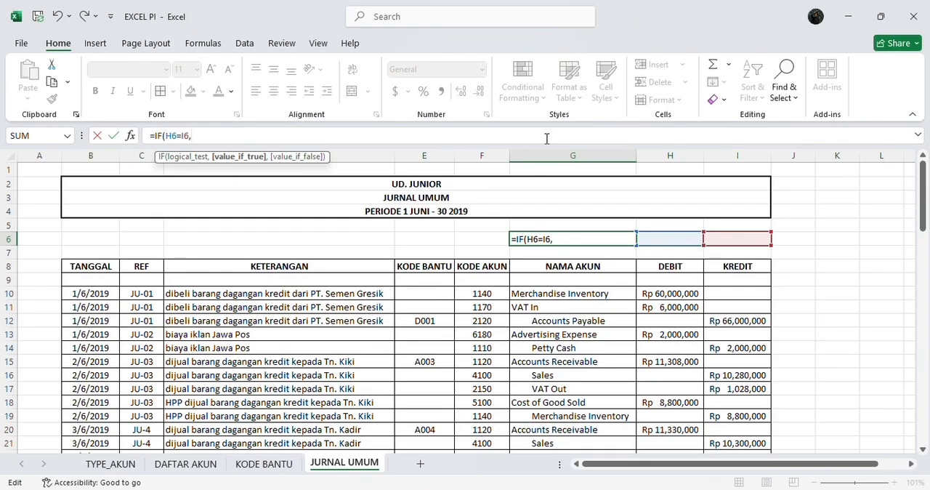
type("\"BALANCE")
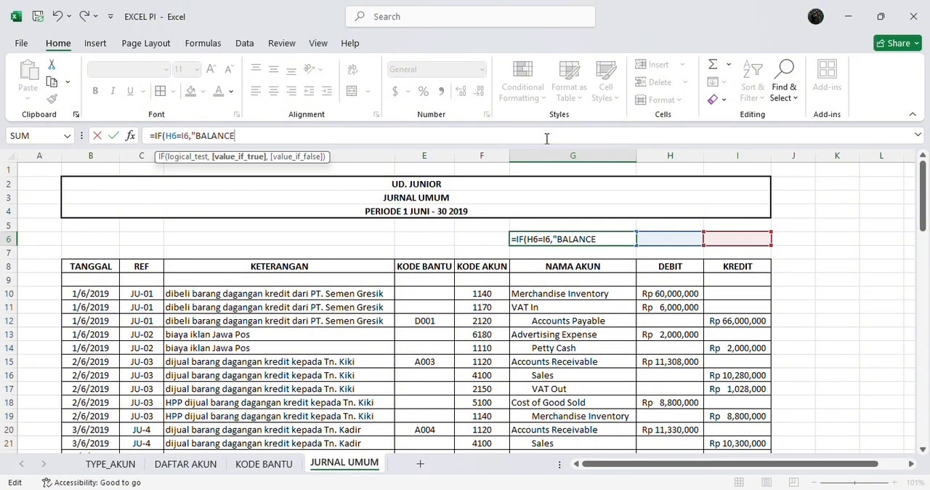
type("\",")
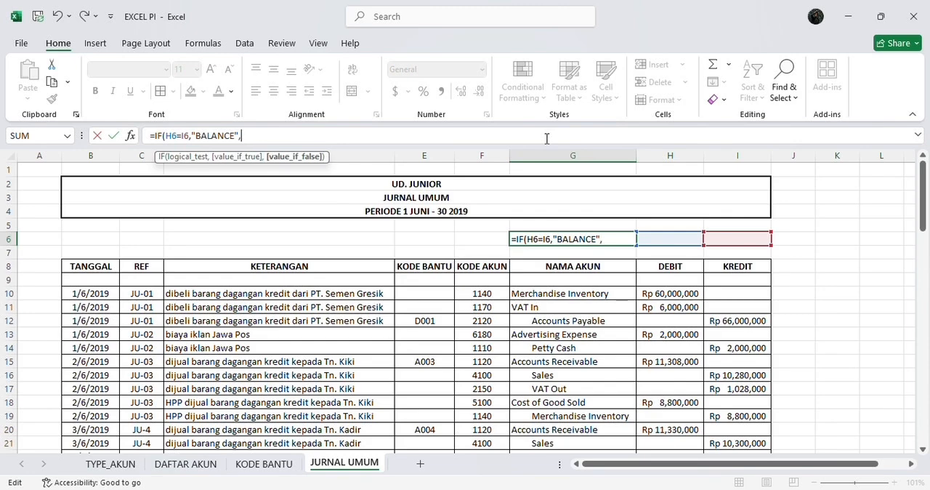
type("\"T")
type("IDAK")
type("BA ")
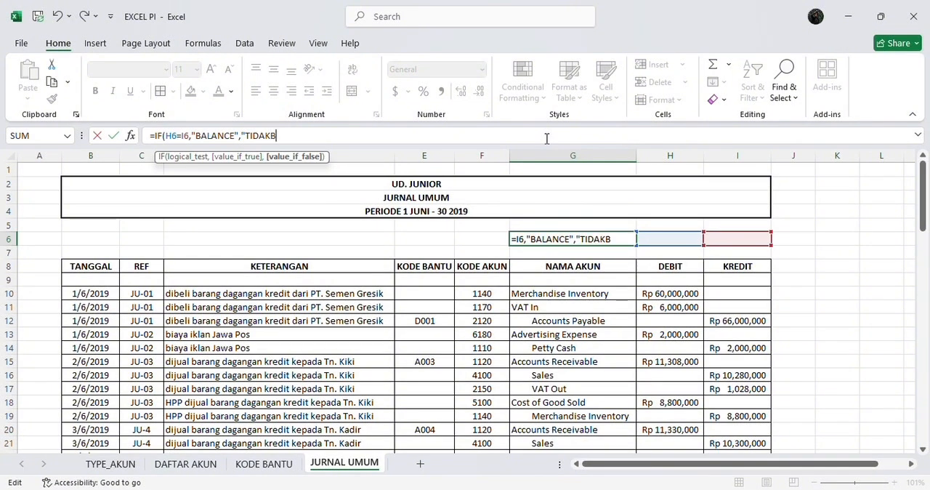
type("\\\\")
key("BackSpace")
key("BackSpace")
key("BackSpace")
key("BackSpace")
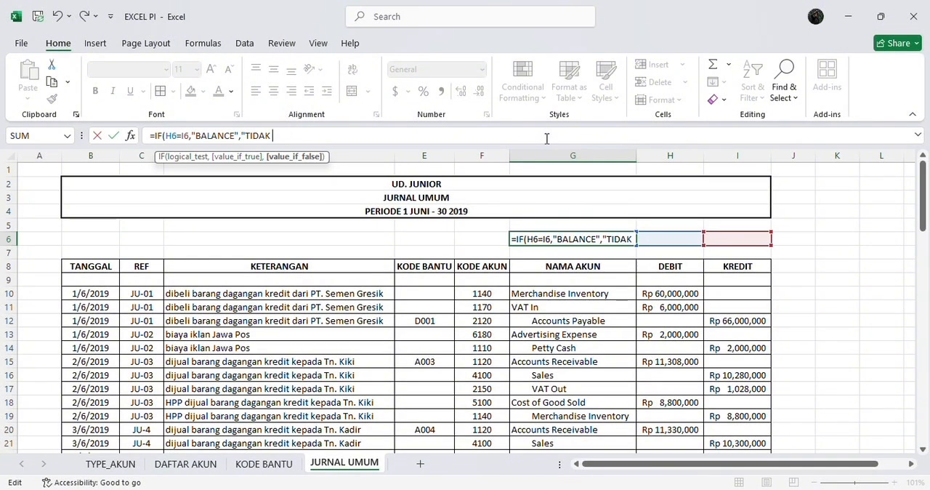
type("BAL")
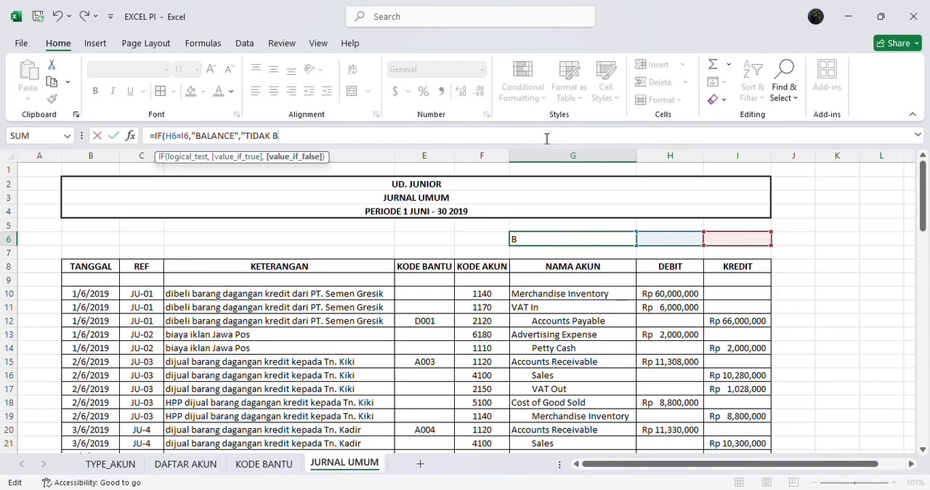
type("ANCE")
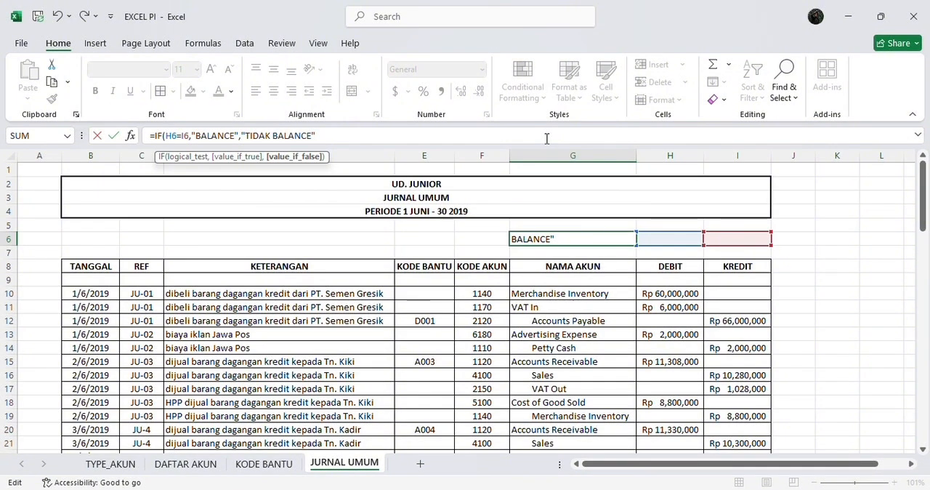
type("\")")
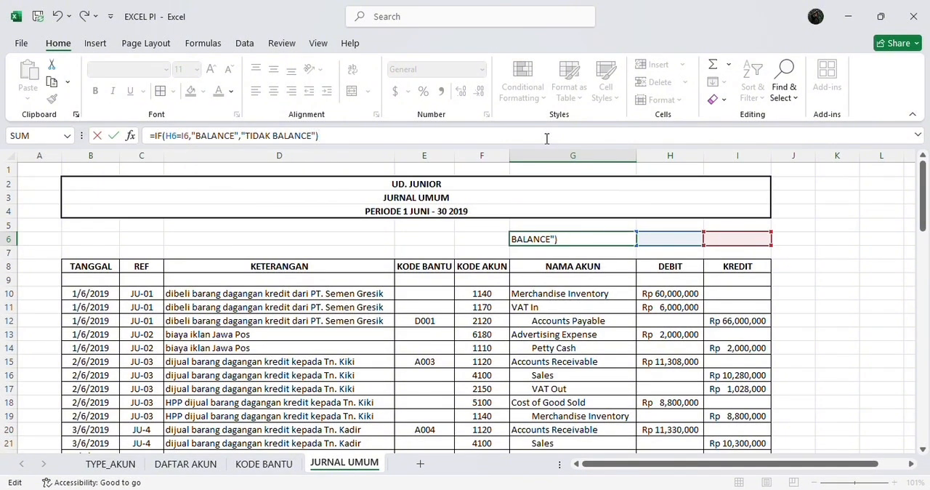
key("Return")
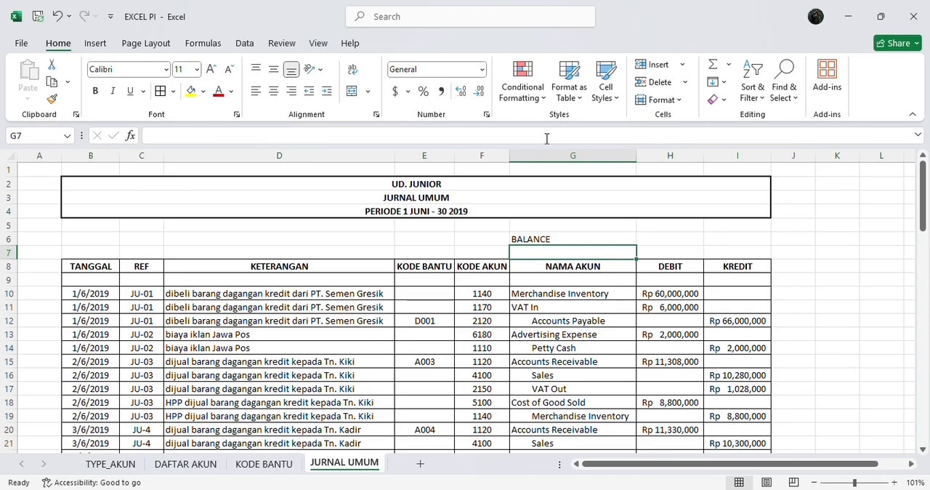
Add a conditional formatting rule to G6 giving text that contains BALANCE the Green Fill with Dark Green Text format
left_click(564, 234)
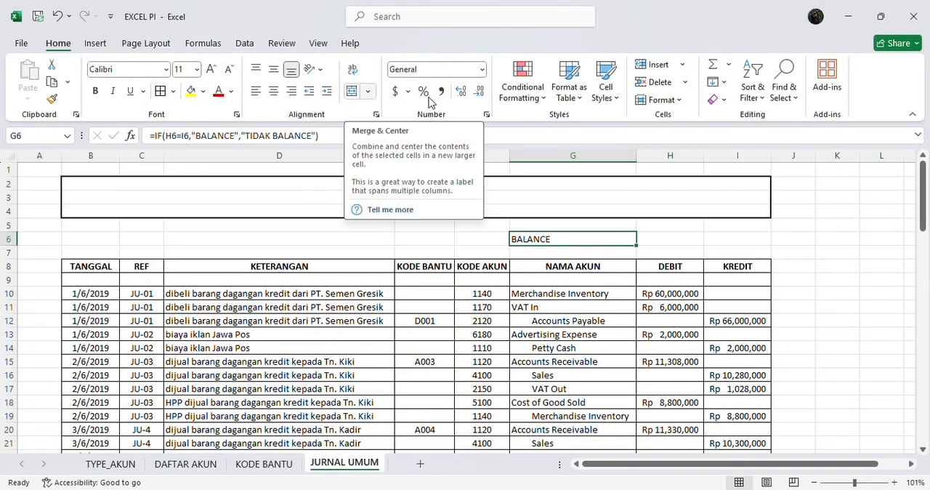
left_click(538, 93)
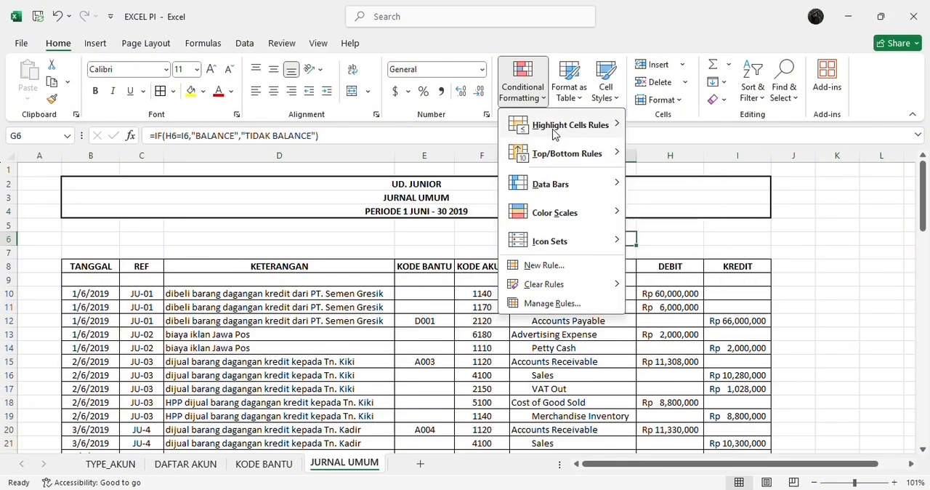
mouse_move(554, 133)
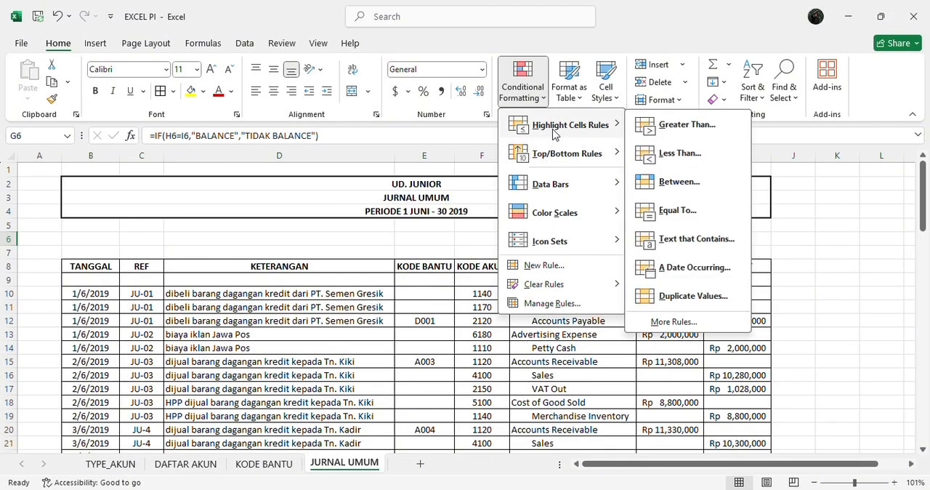
left_click(679, 243)
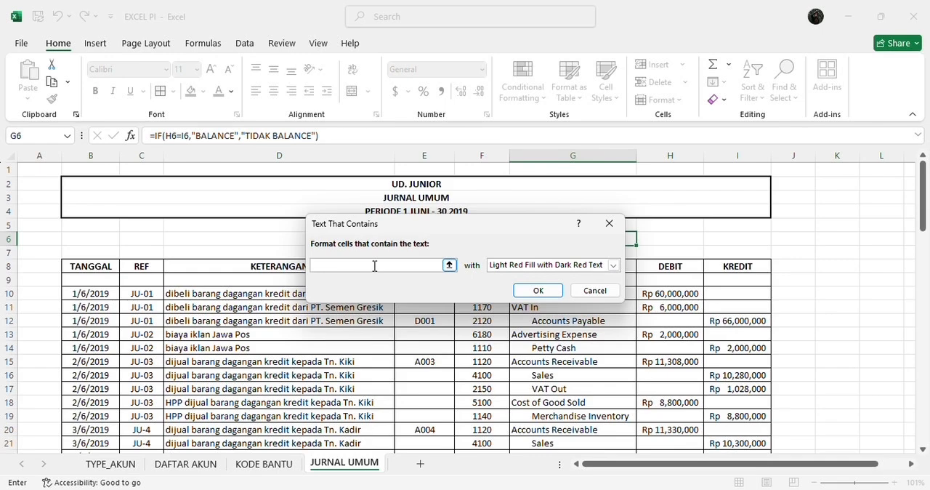
type("BALANCE")
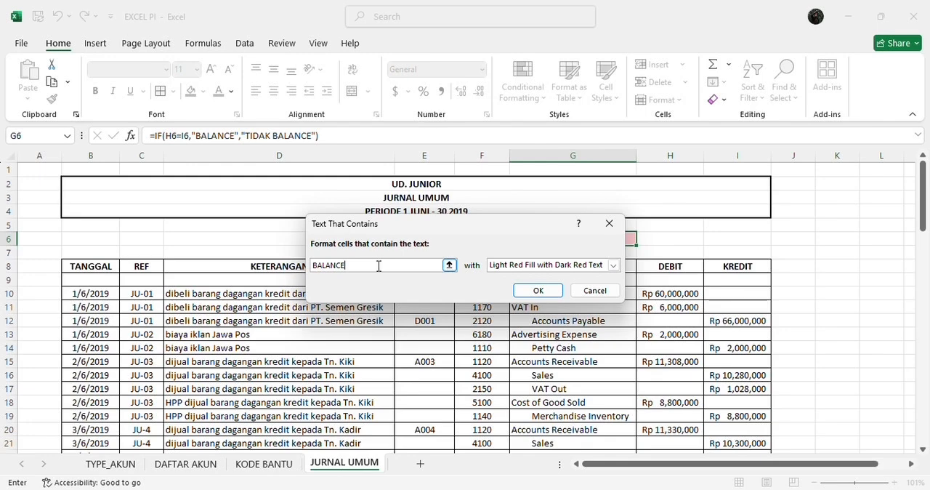
left_click(612, 265)
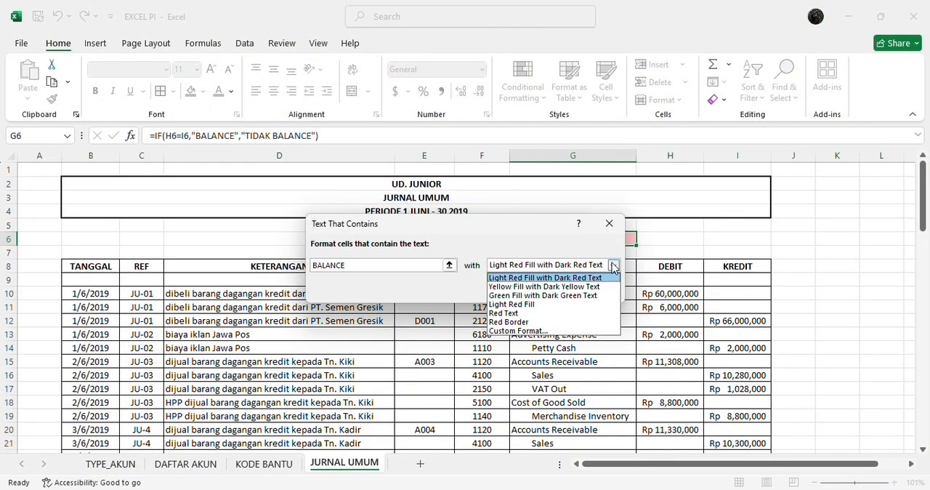
left_click(588, 295)
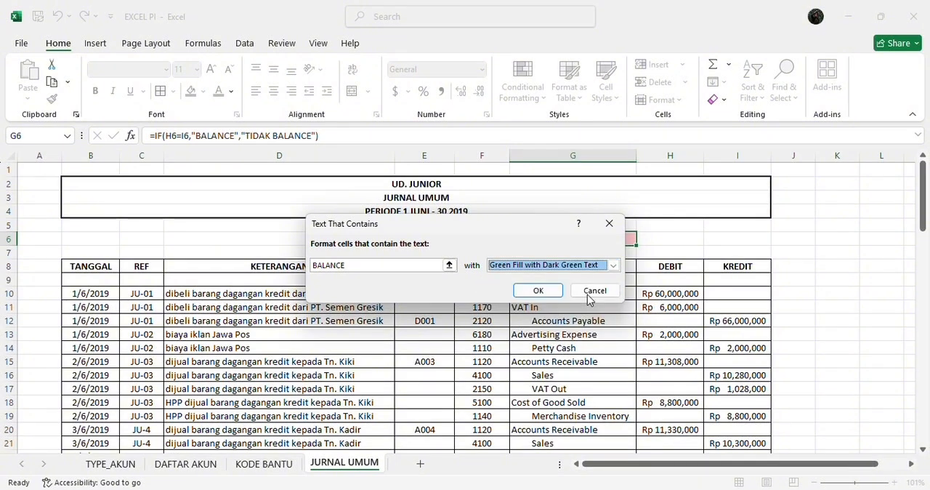
left_click(538, 290)
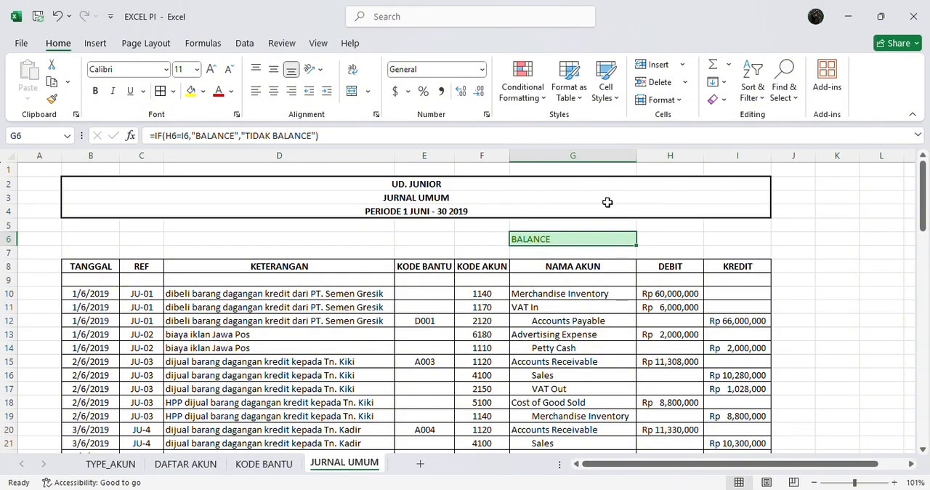
Add a second conditional formatting rule to G6 giving text that contains TIDAK BALANCE the Light Red Fill with Dark Red Text format
left_click(533, 82)
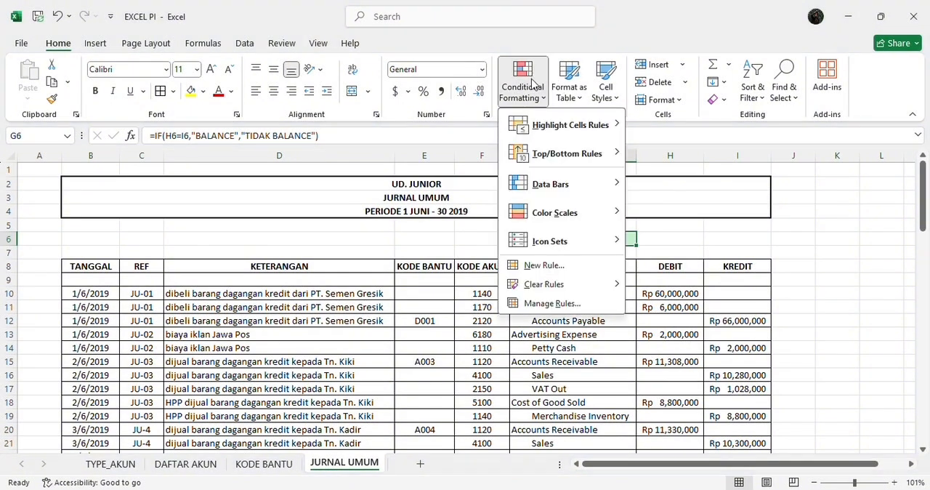
mouse_move(541, 125)
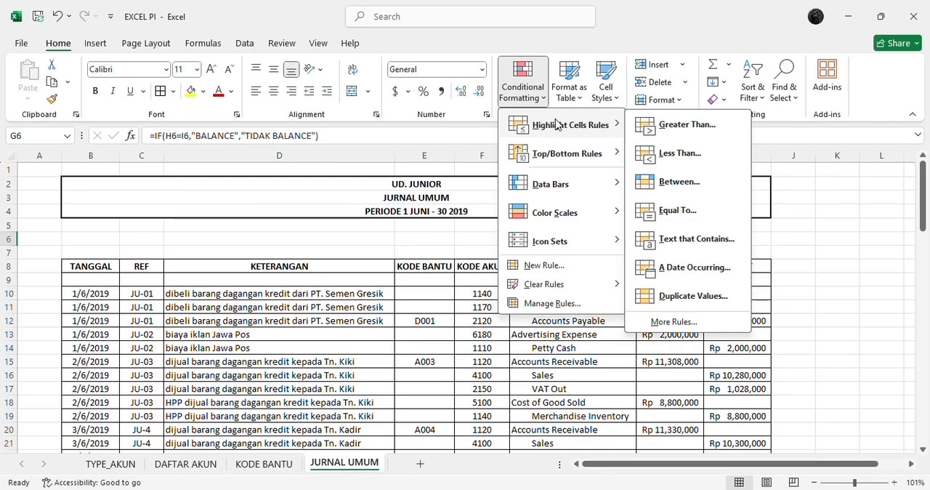
left_click(683, 239)
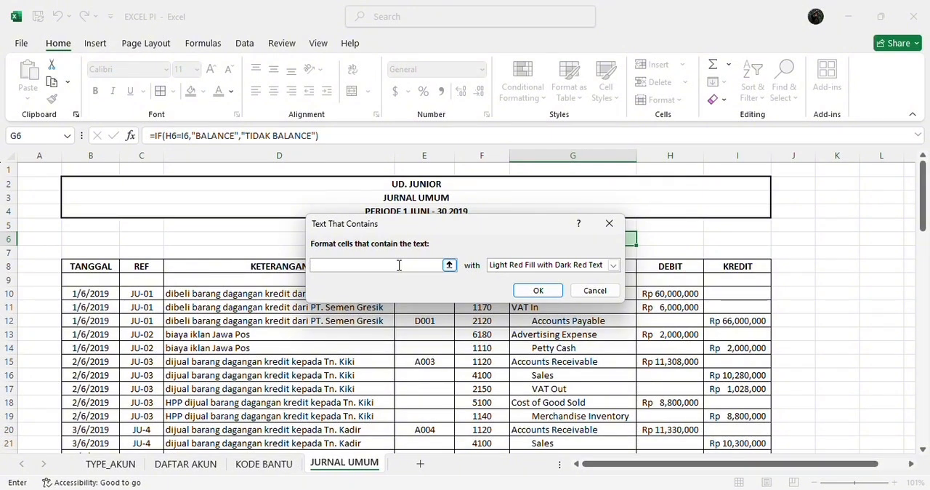
type("TIDAK BALANCE")
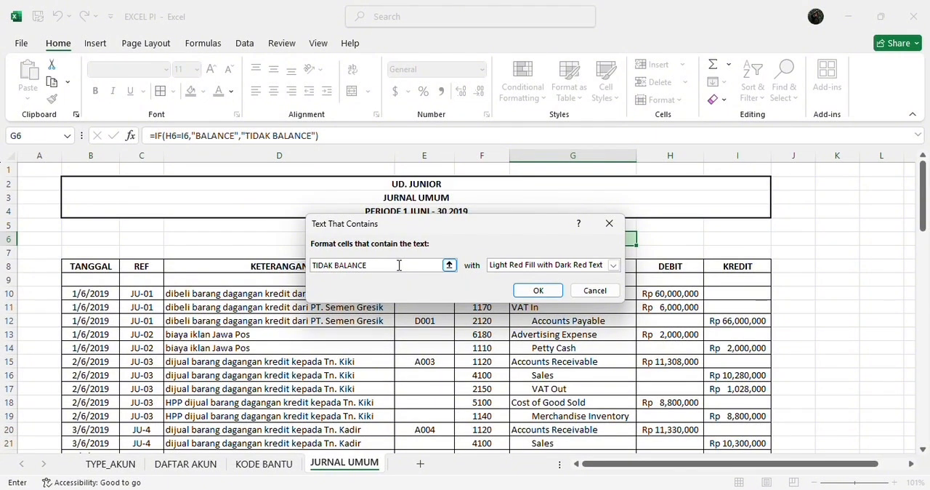
left_click(613, 265)
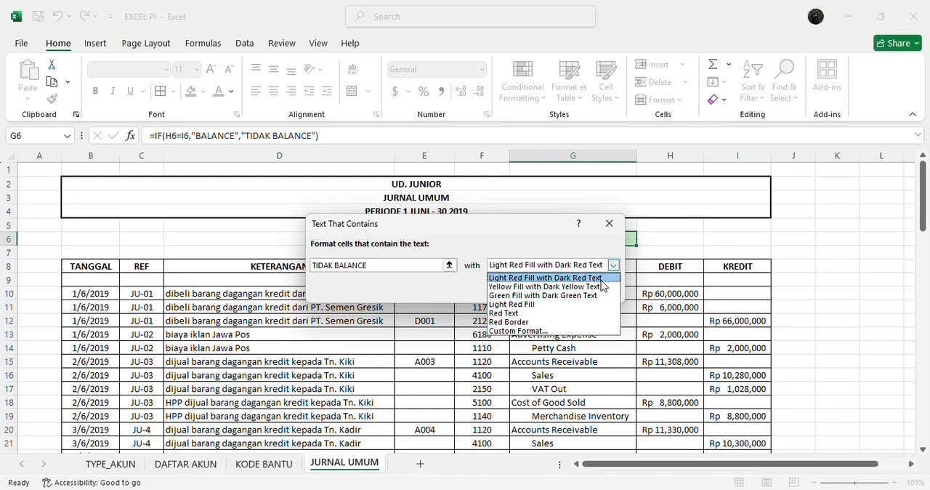
left_click(601, 278)
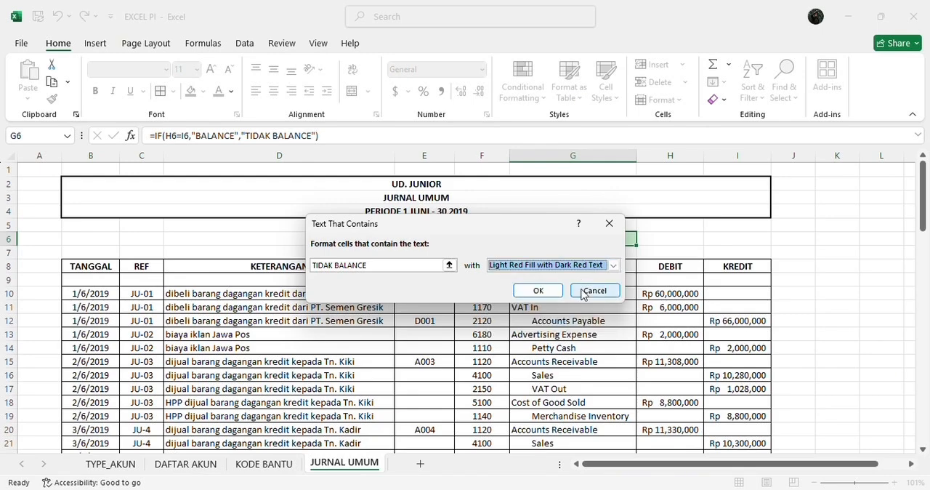
left_click(537, 289)
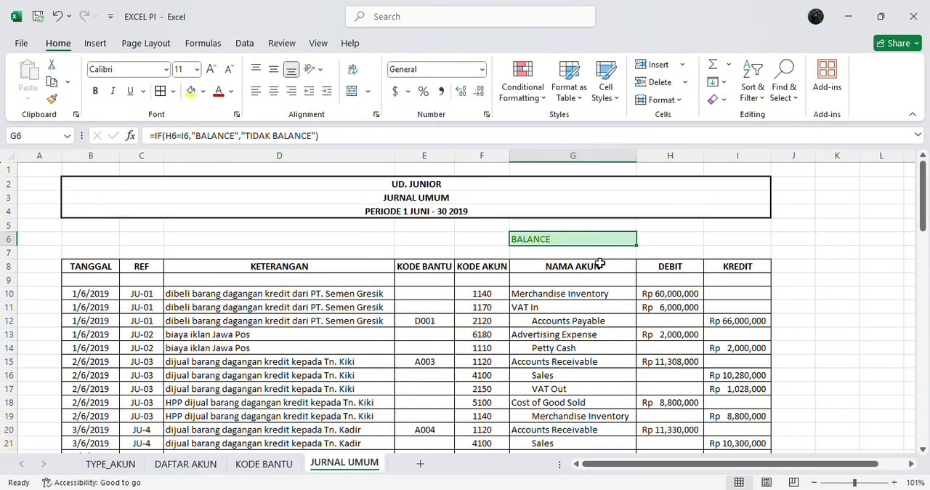
Total the DEBIT column in H6 with a SUM formula over H10:H84
left_click(665, 246)
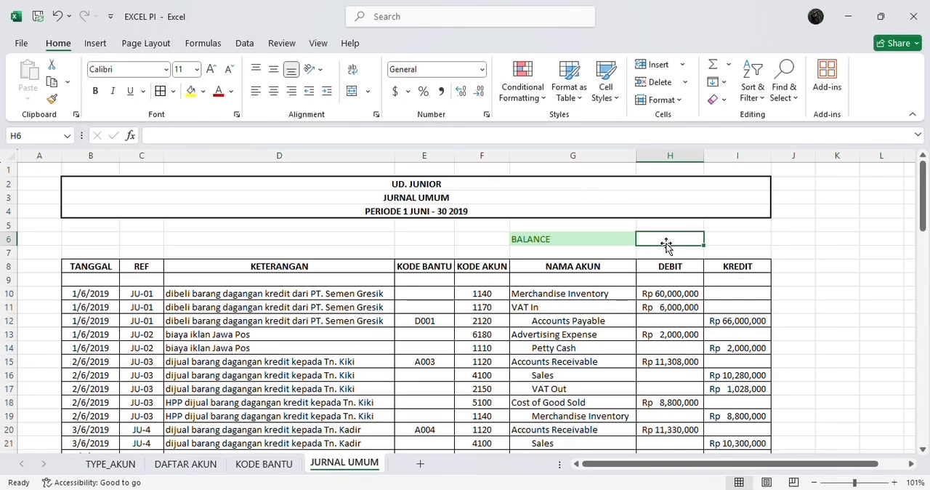
type("=")
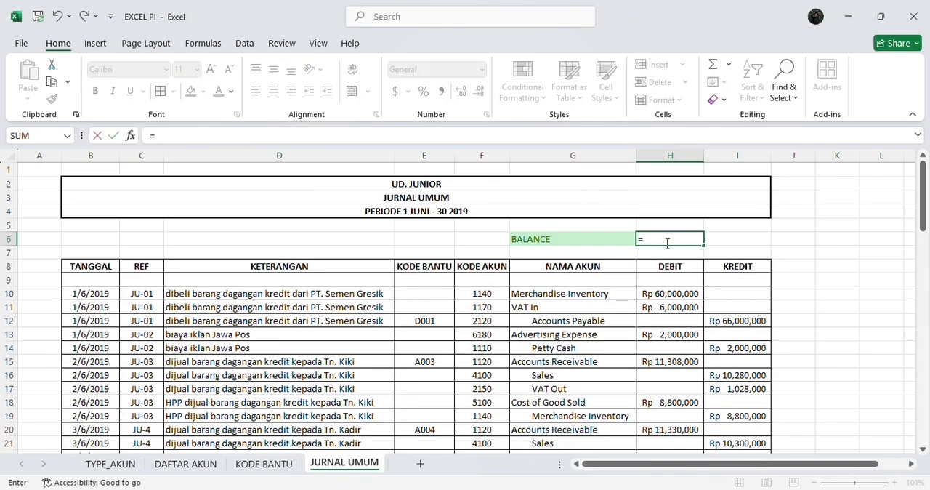
type("SUM")
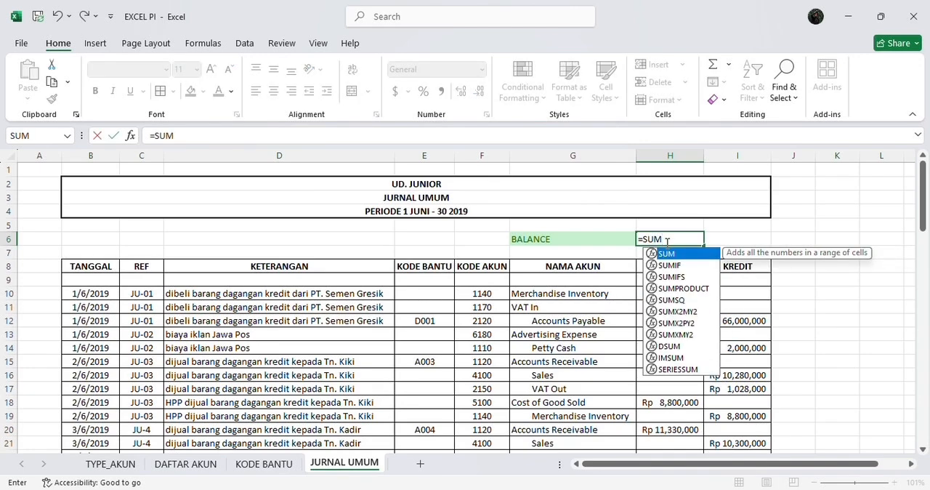
type("(")
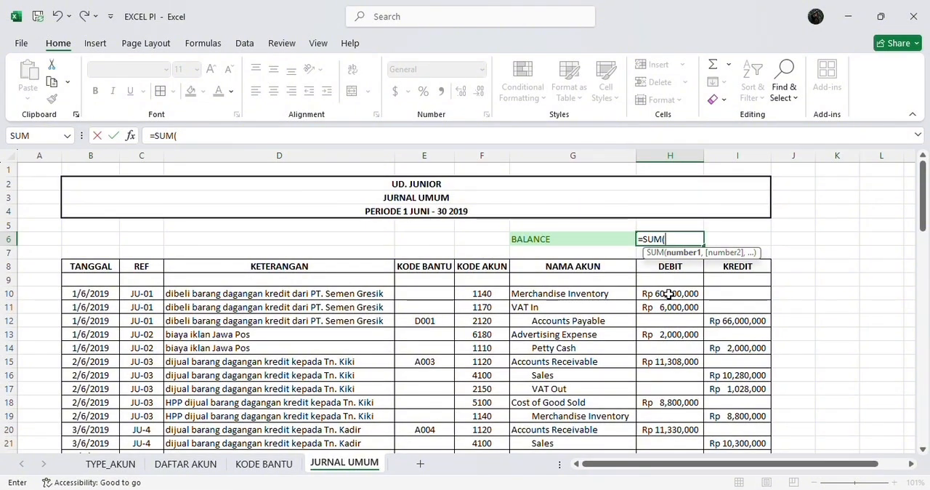
left_click_drag(668, 290, 683, 425)
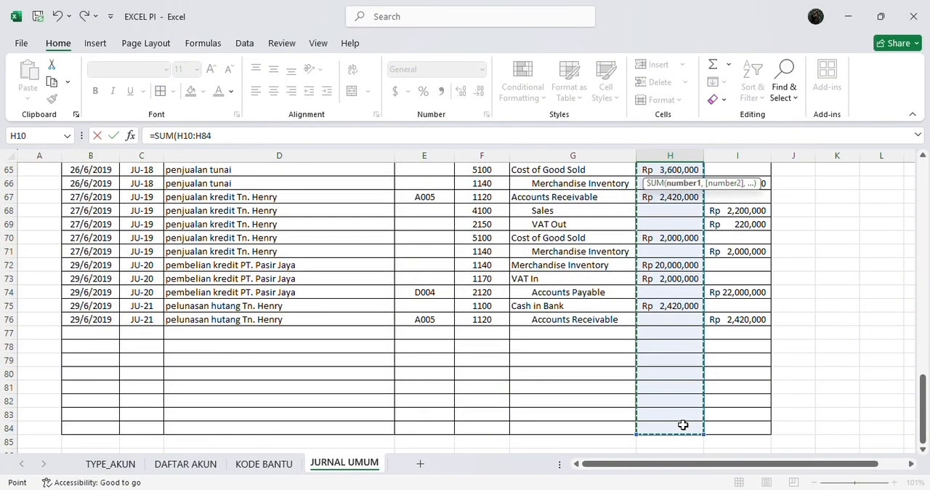
key("Escape")
scroll(685, 293, "up", 2)
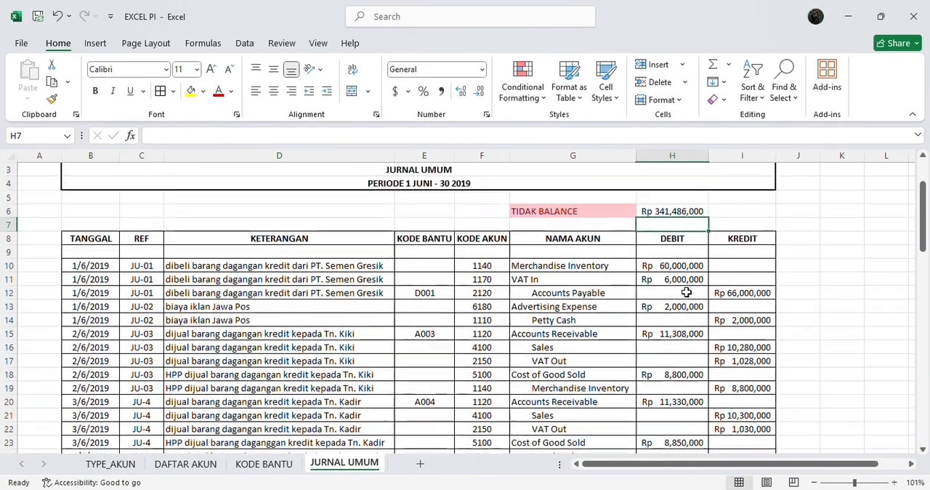
Total the KREDIT column in I6 with a SUM formula running from I10 to the end of the journal table
left_click(735, 225)
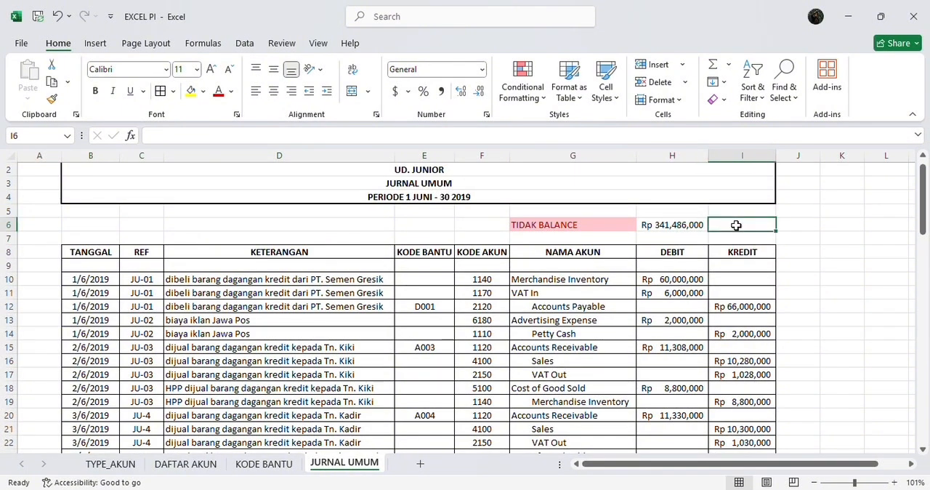
type("=")
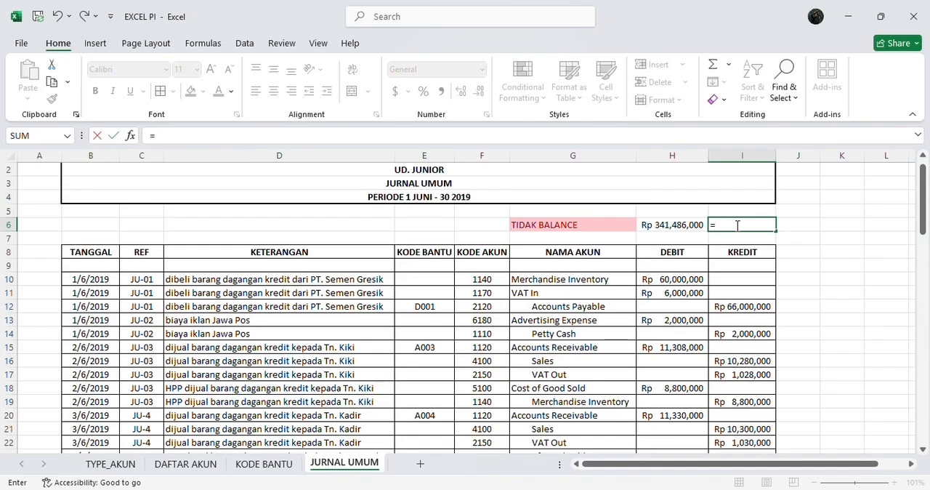
type("SUM(")
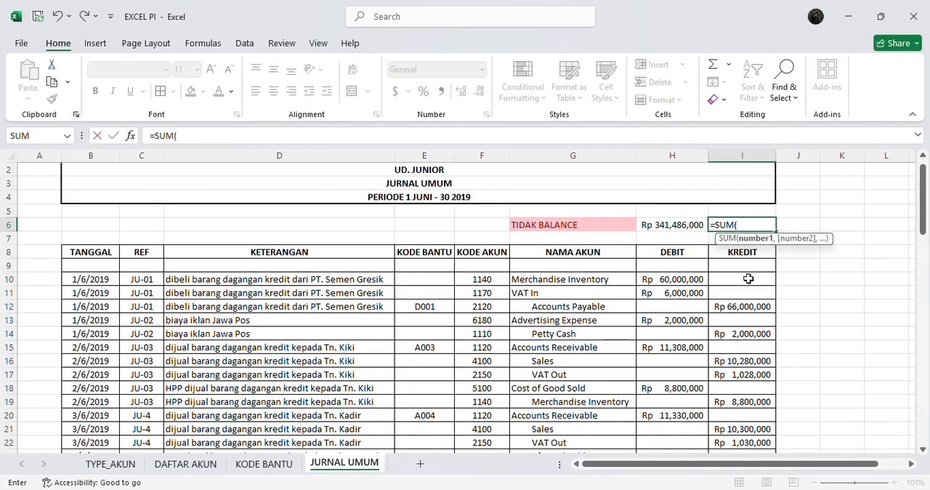
left_click_drag(746, 276, 751, 423)
key("Return")
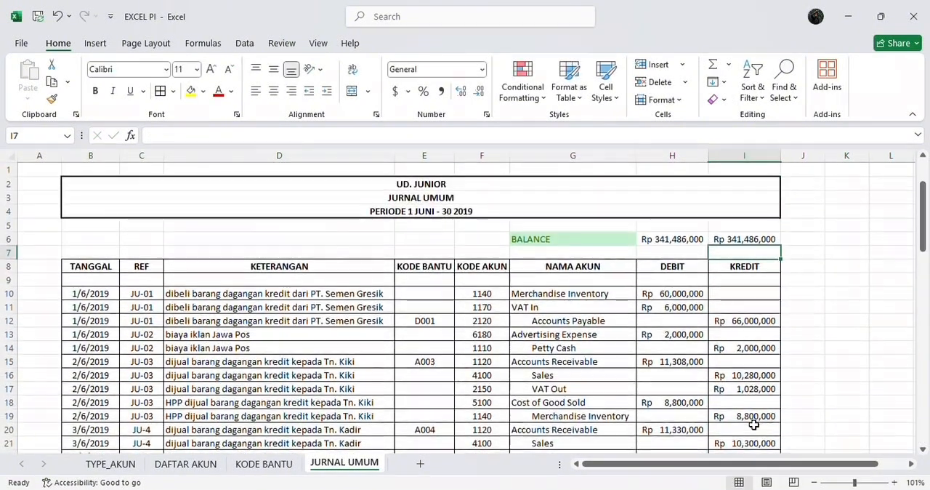
Apply Thick Outside Borders around the balance check cells G6:I6
left_click_drag(560, 239, 731, 238)
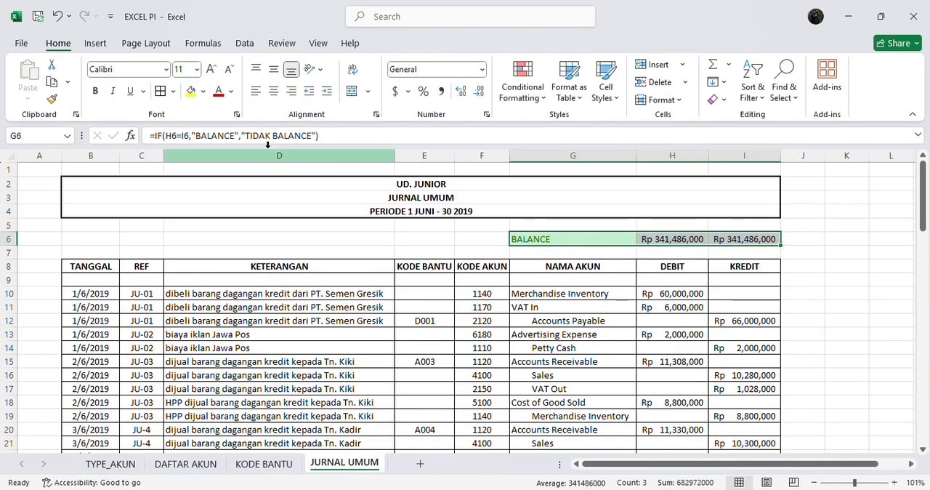
left_click(173, 91)
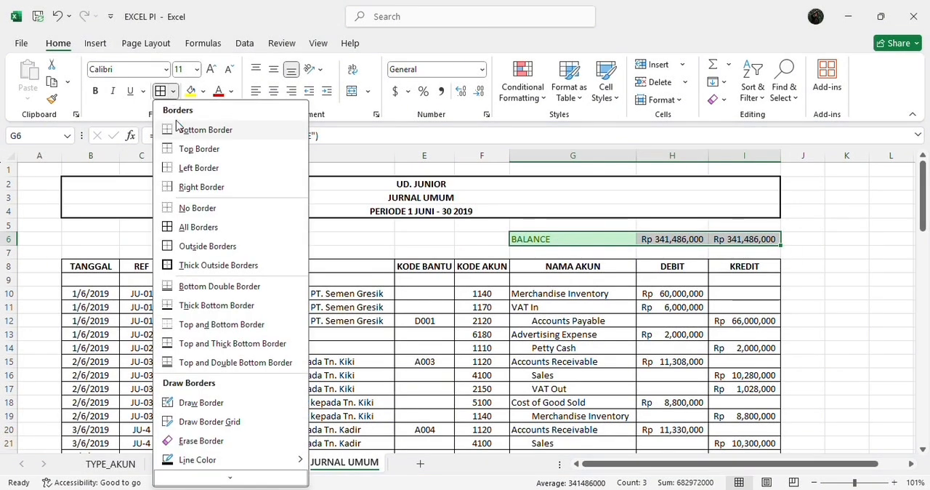
left_click(204, 266)
Enter the header KODE BANTU BUKU BESAR in K8, bold, centred and split over two lines
scroll(465, 246, "right", 3)
left_click(465, 240)
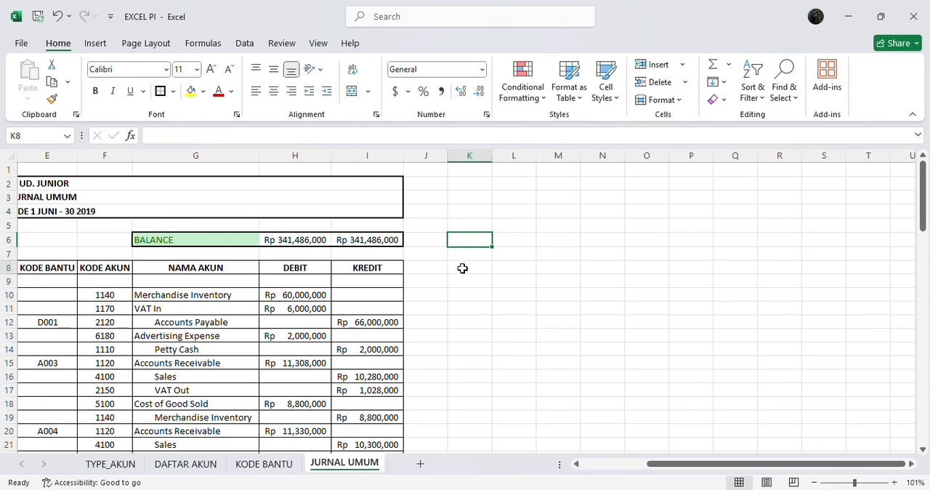
left_click(461, 268)
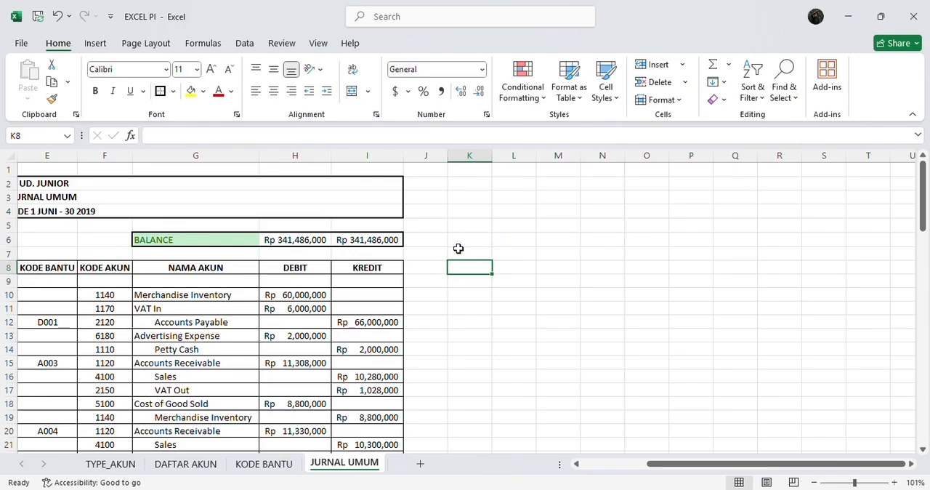
left_click(407, 138)
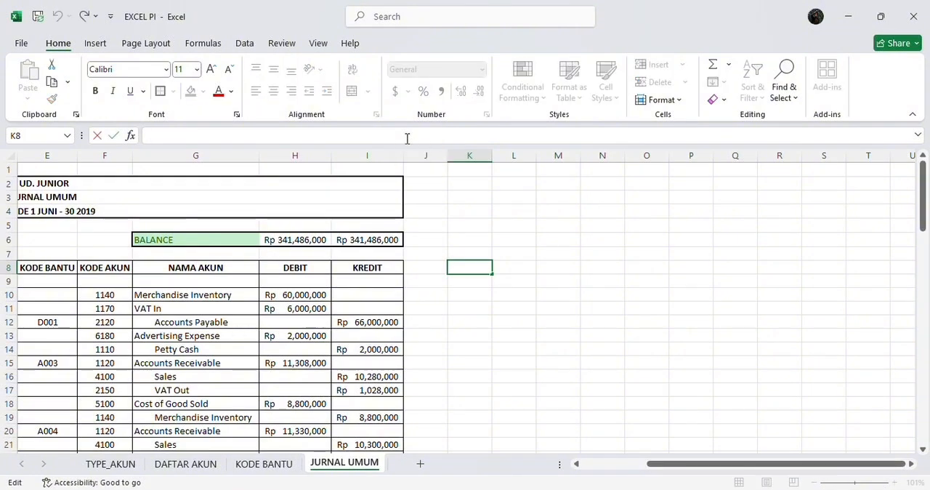
type("KODE")
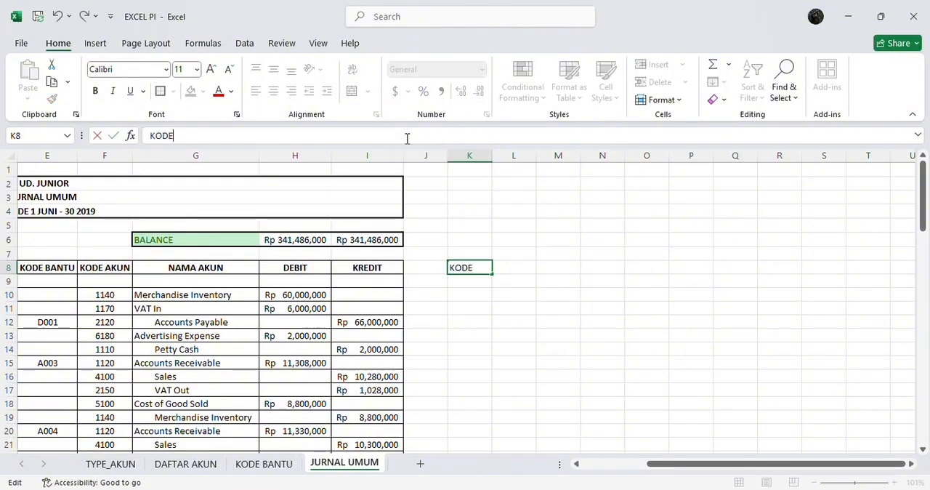
type(" BANT")
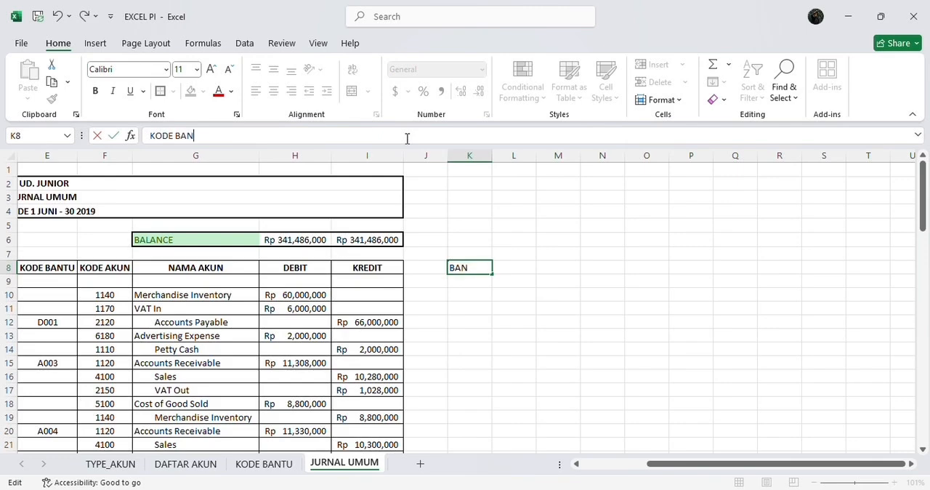
type("U BUKU BESAR")
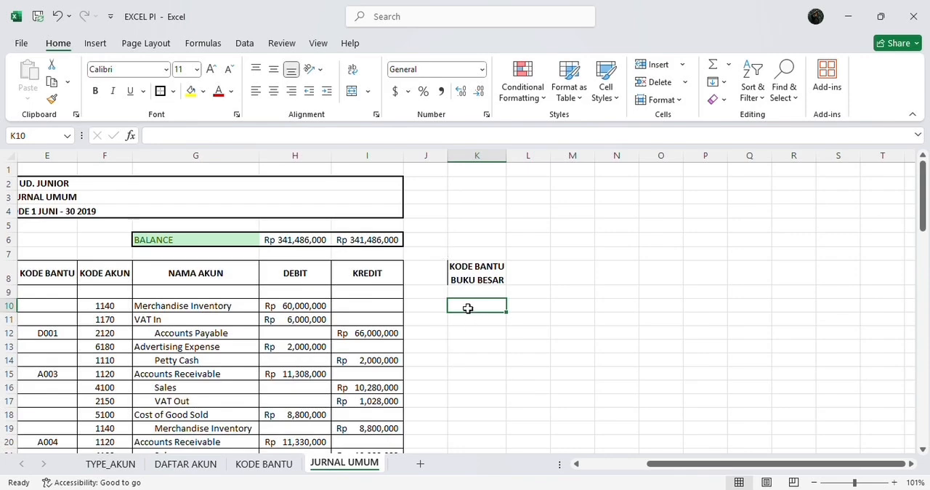
Begin the helper-code formula in K10 with =IF(F10="","", so that an empty account code returns a blank
left_click(396, 132)
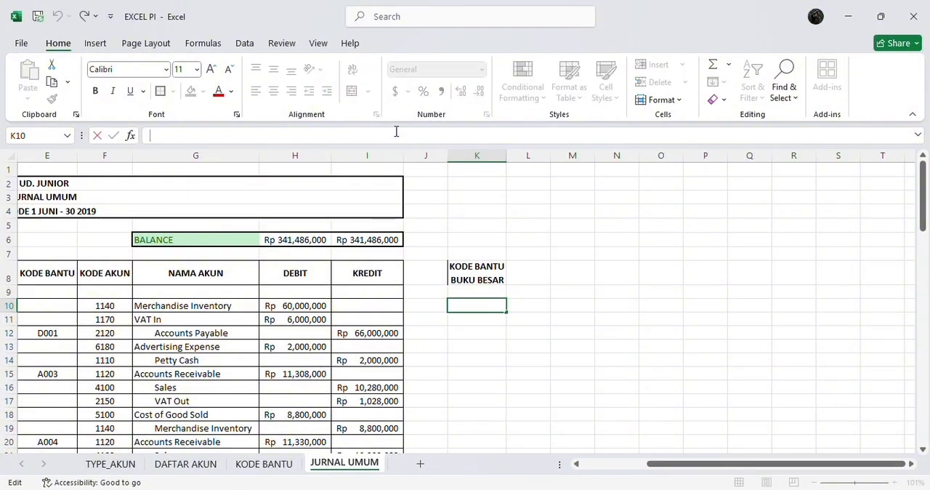
type("=IF")
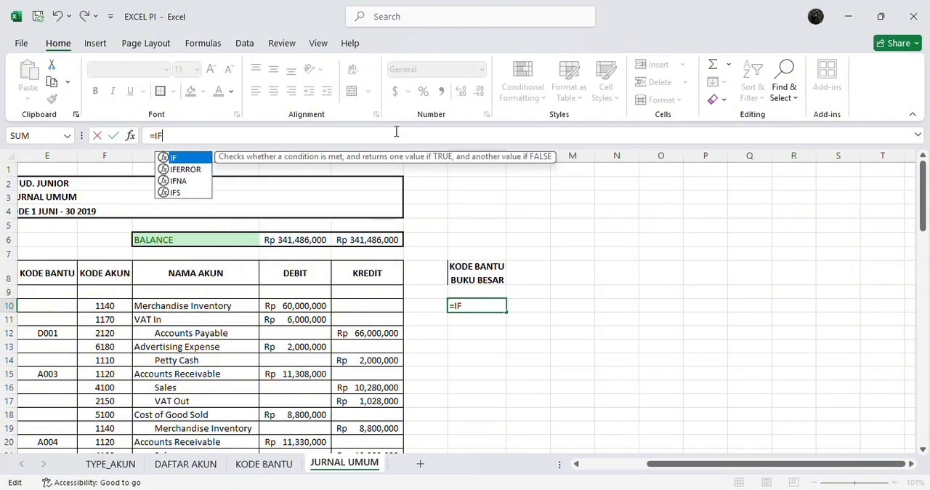
type("(")
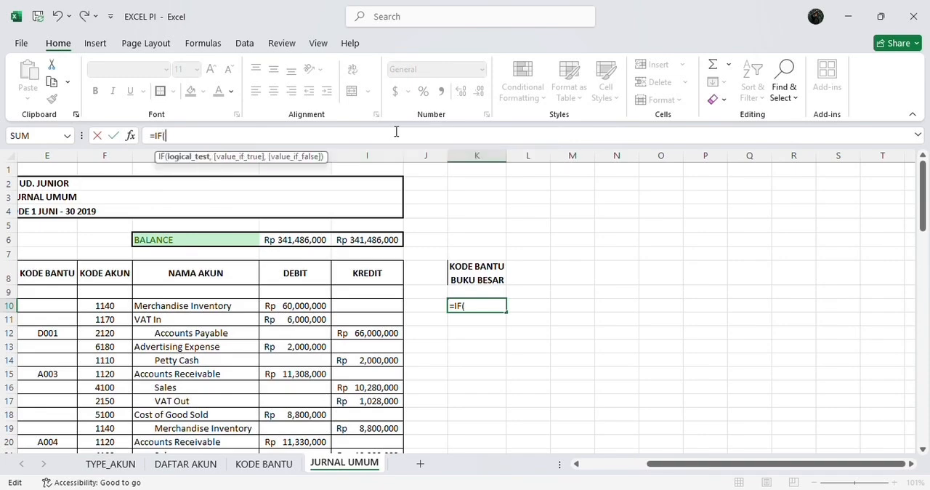
type("F10")
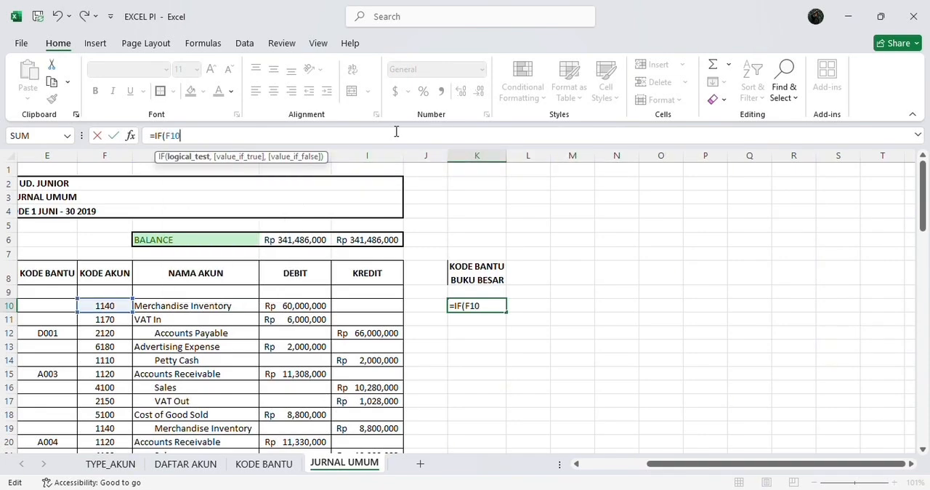
type("=\"\",\"\"")
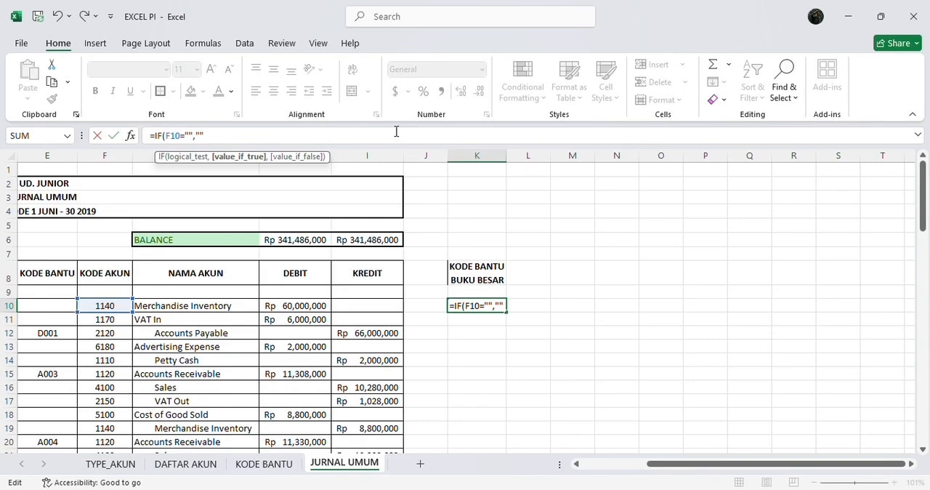
type(",")
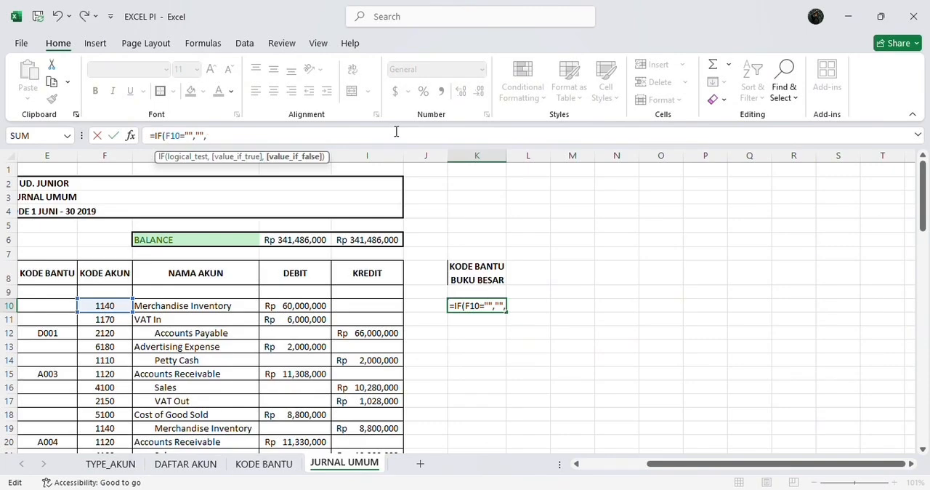
type("COUN")
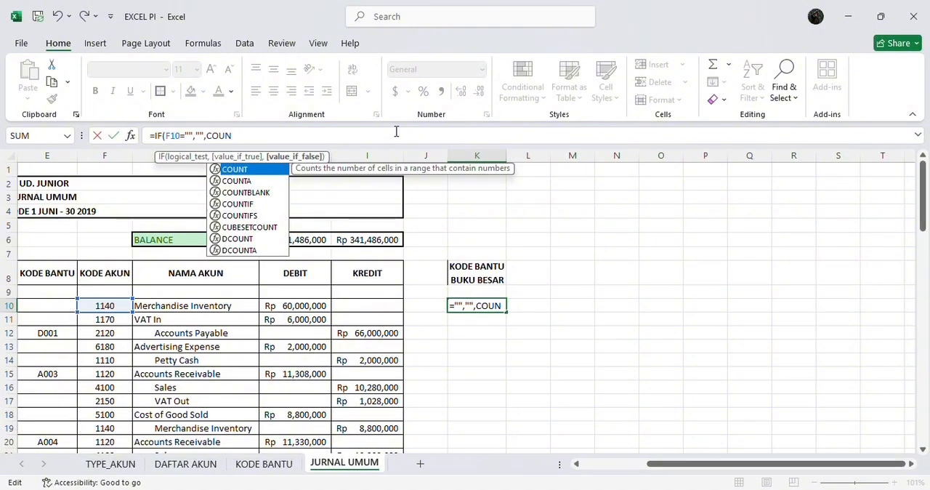
type("TIF")
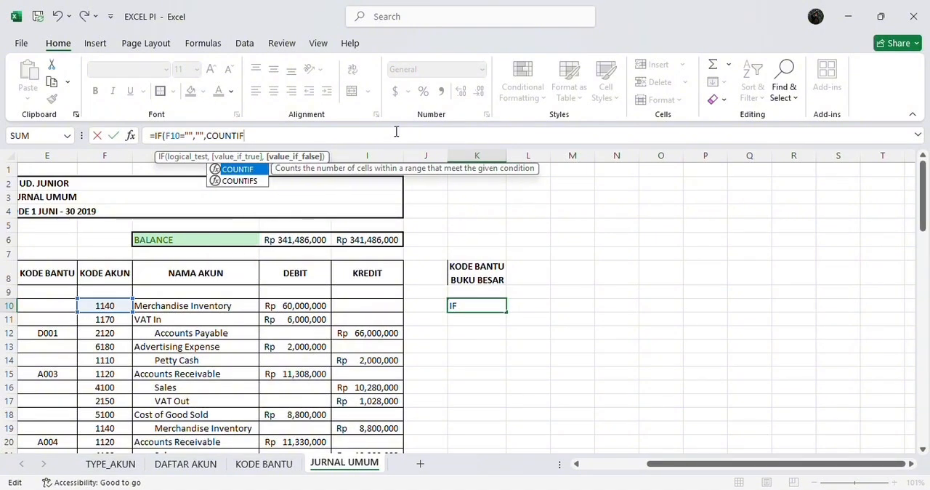
type("(")
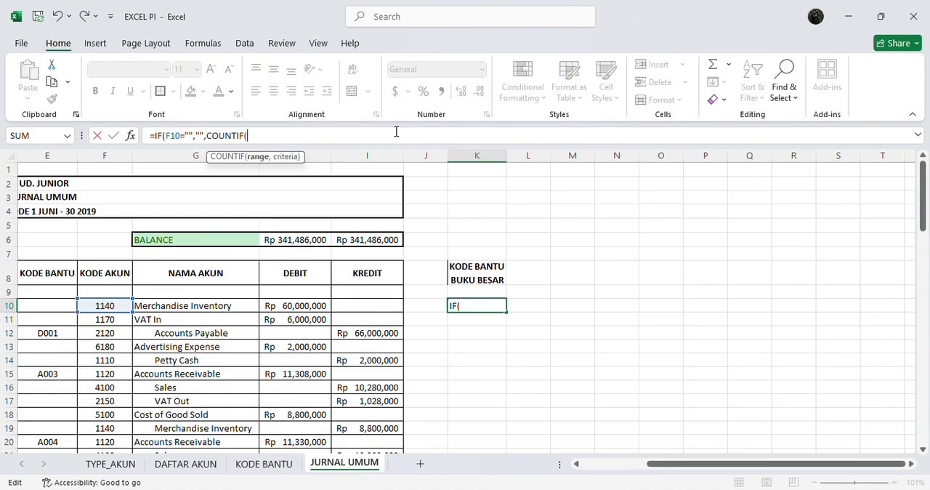
type("$")
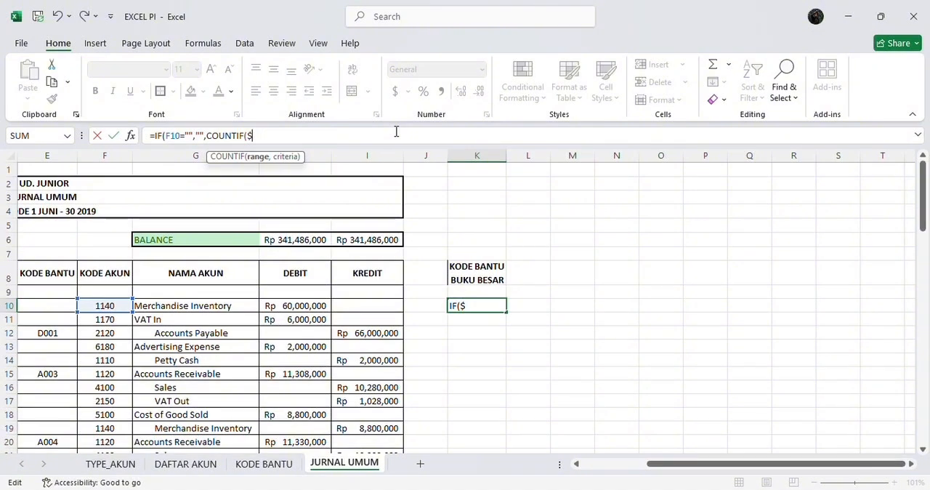
type("F4")
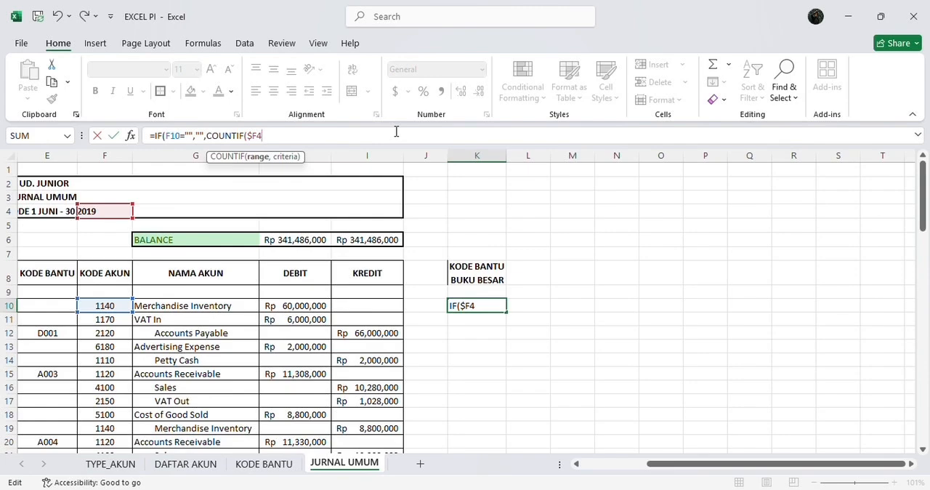
Add a COUNTIF function as the value-if-false part of the K10 formula, starting its range at the absolute cell $F$10
key("BackSpace")
type("$")
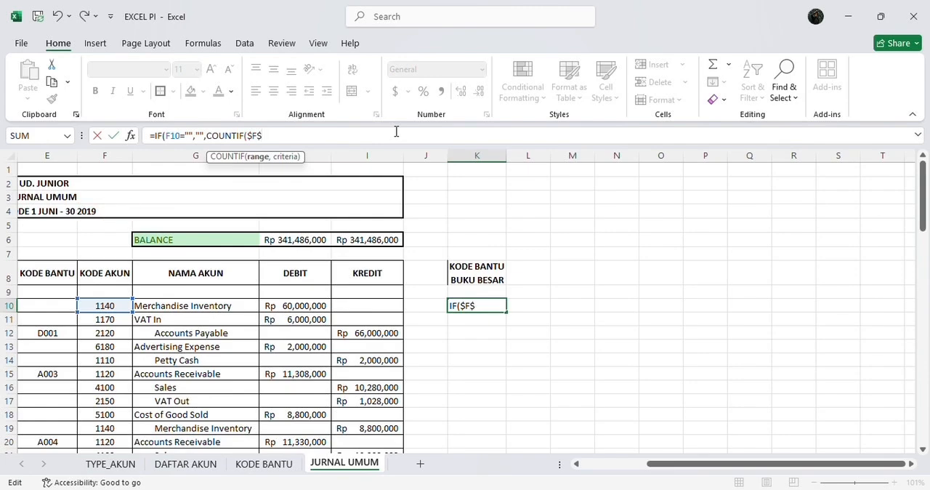
type("10")
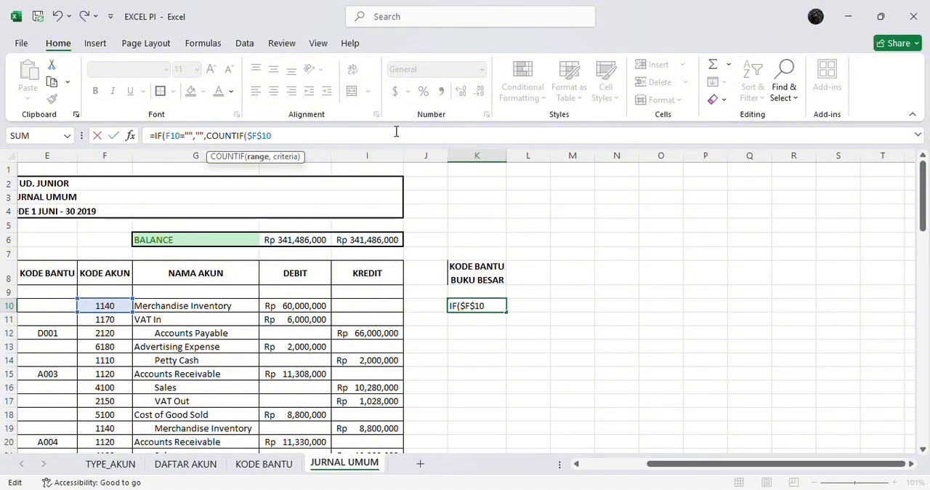
Complete the COUNTIF range as $F$10:F10 with a relative end cell, and use F10 as its criteria
type(":F")
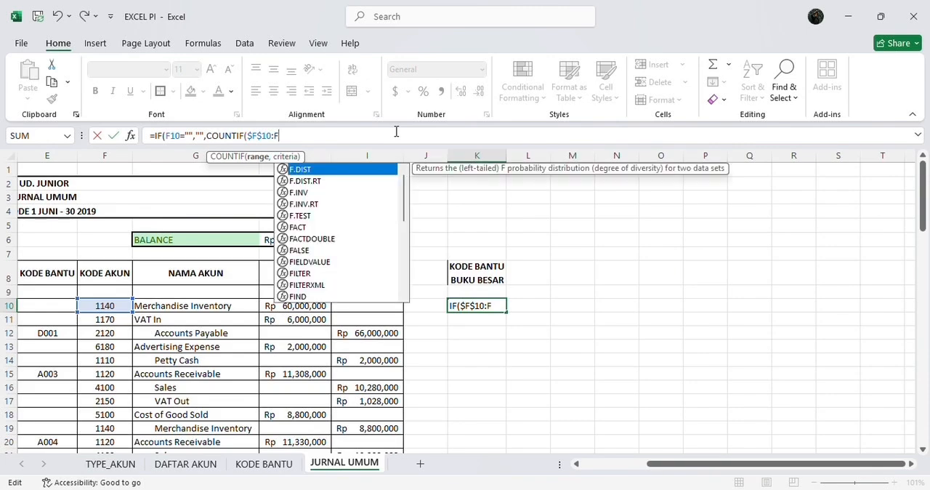
type("1")
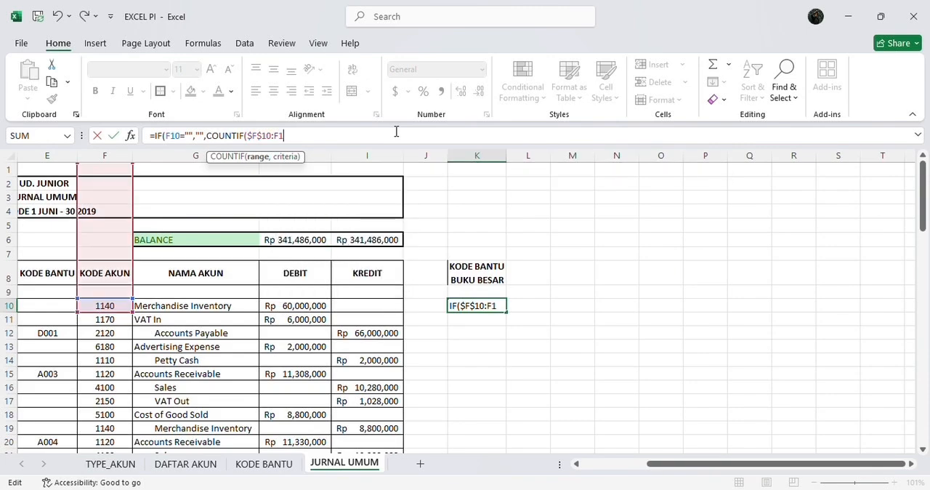
key("BackSpace")
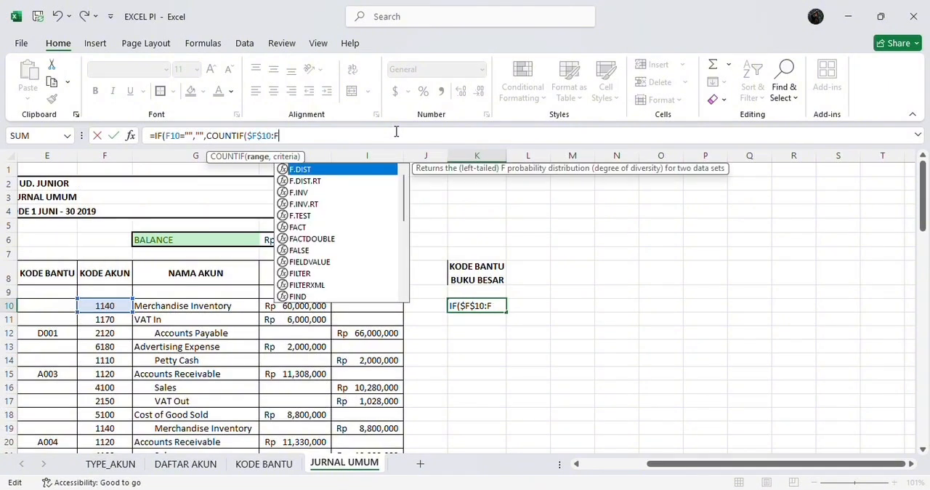
type("10")
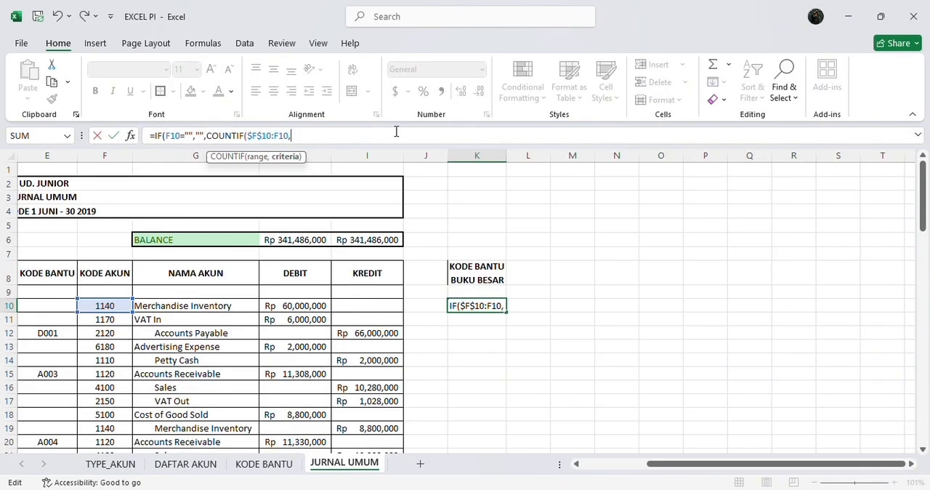
type(",F10")
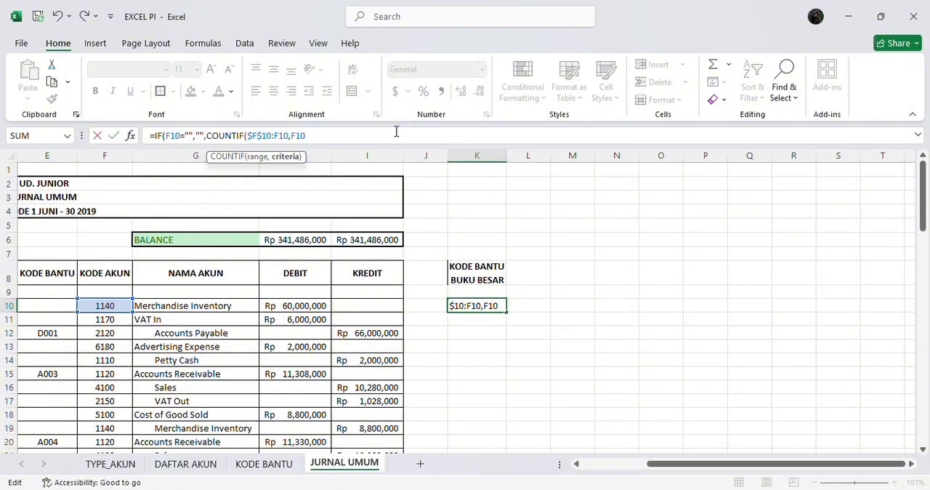
type(")")
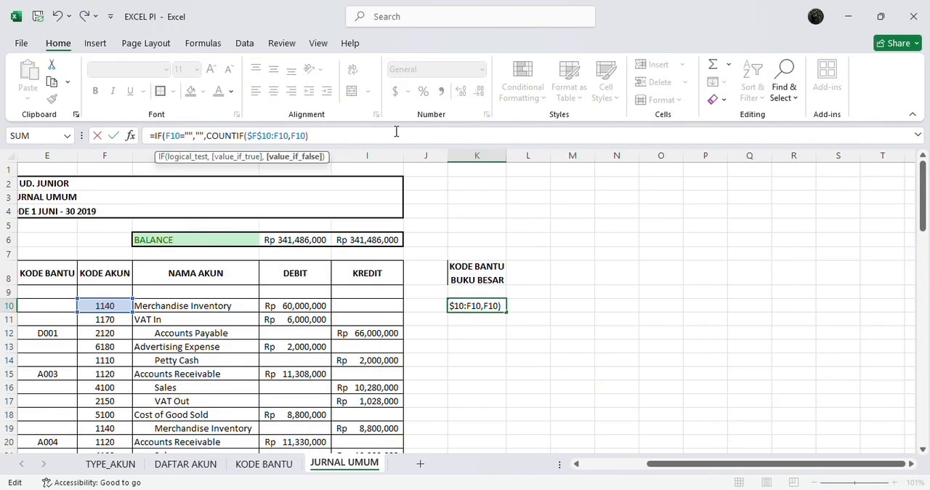
Append the account code to the COUNTIF result with &F10 and close the IF formula in K10
type("&")
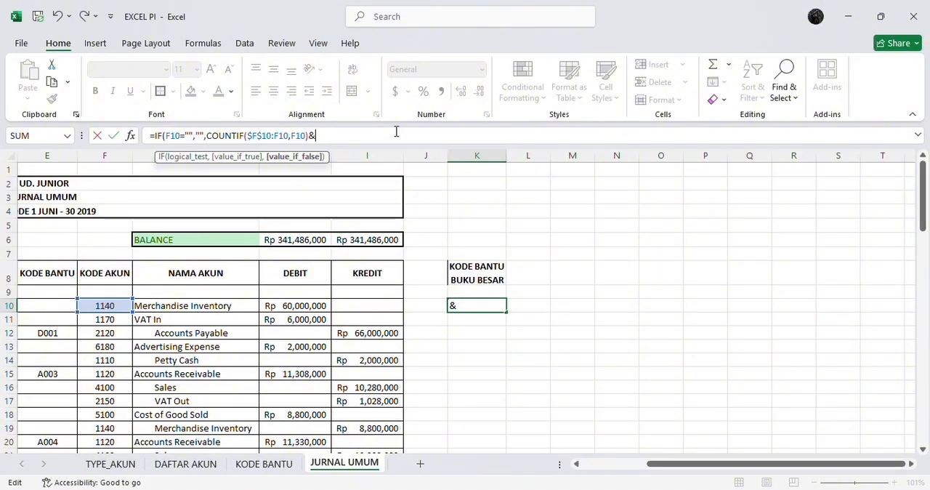
type("F10")
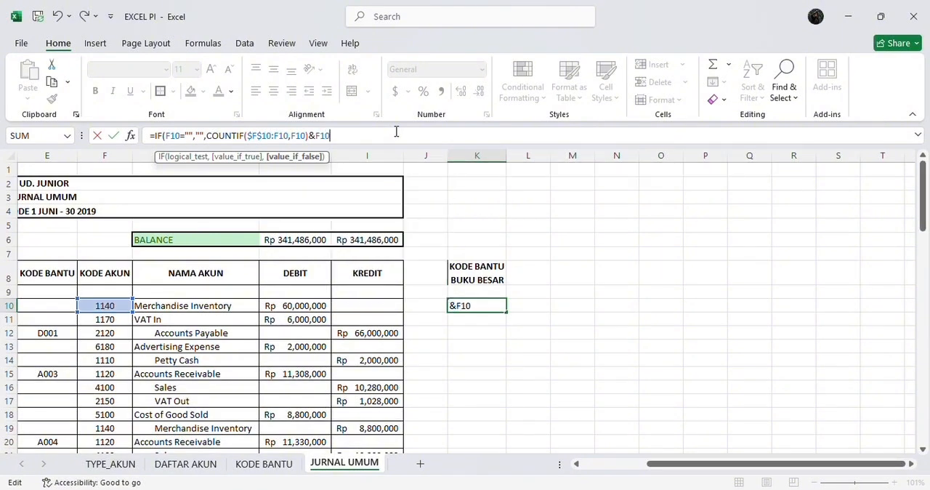
type(")")
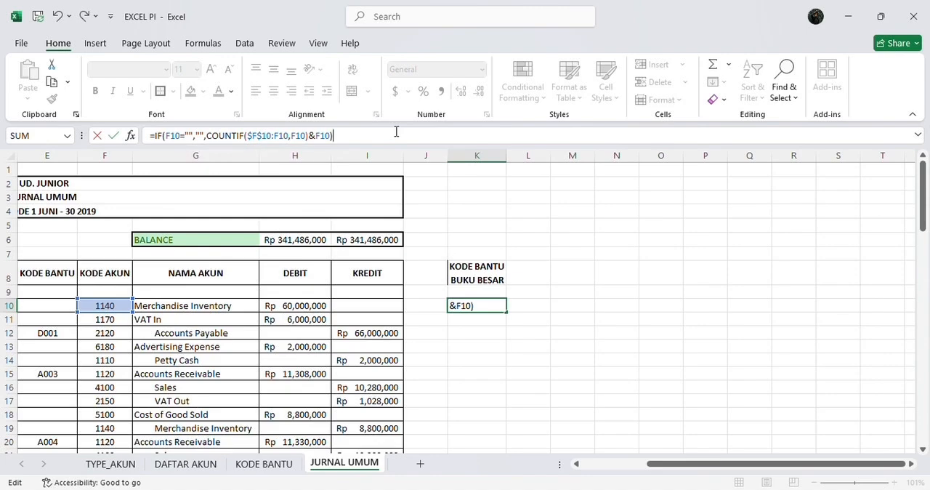
left_click(362, 133)
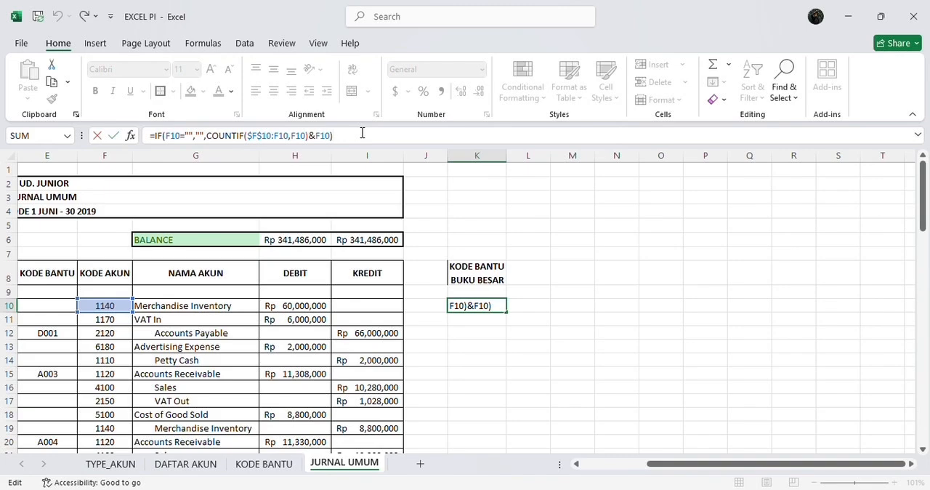
left_click(203, 136)
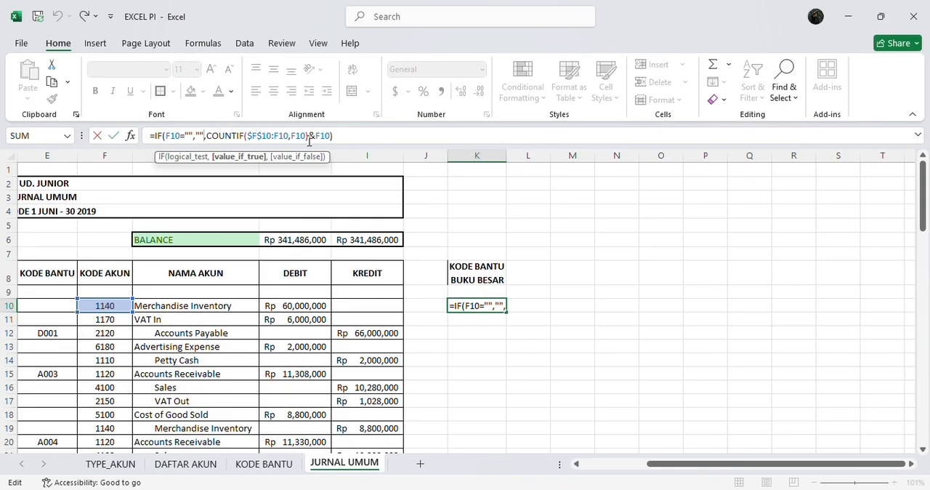
key("End")
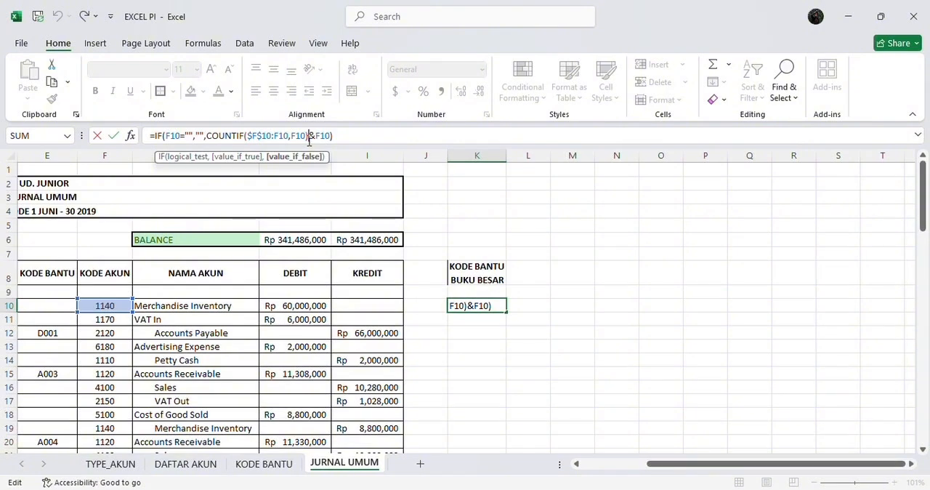
Enter the K10 helper-code formula, copy it down column K to the journal's last row, 84, and center the codes
left_click(344, 135)
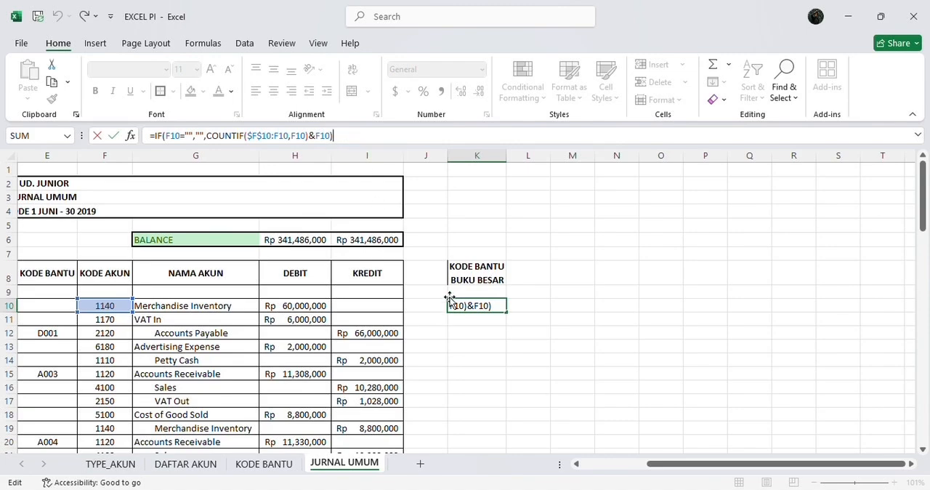
key("Return")
left_click(474, 305)
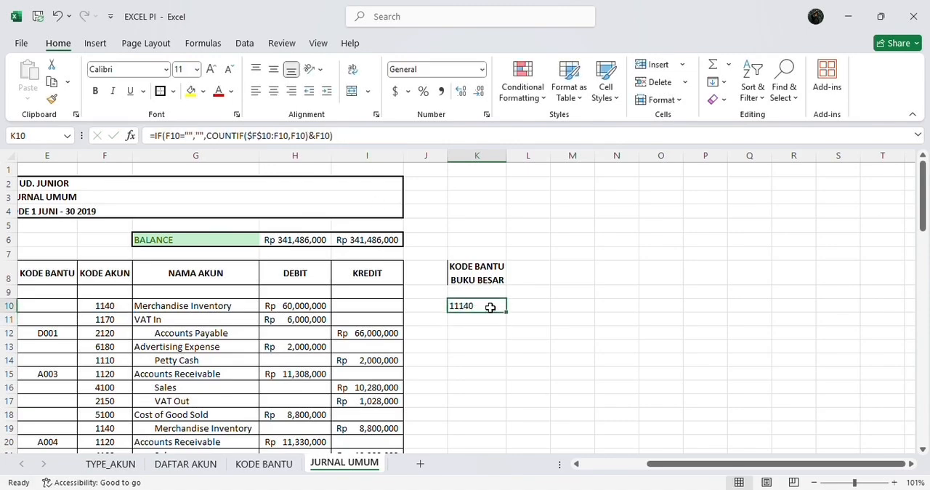
left_click_drag(506, 314, 526, 445)
scroll(530, 354, "up", 9)
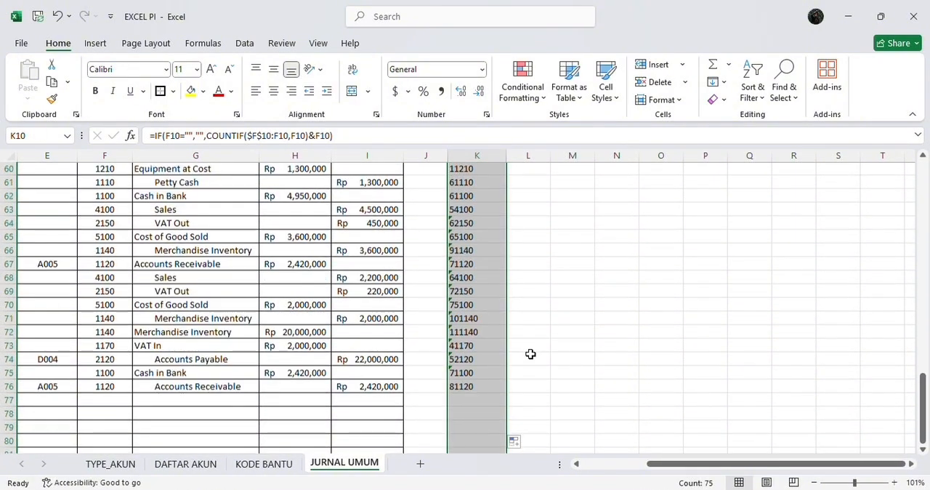
scroll(531, 353, "up", 12)
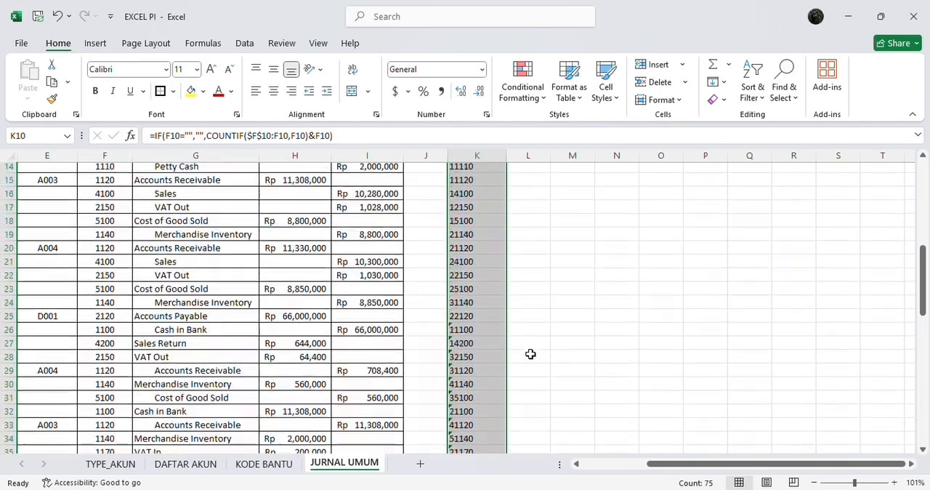
left_click(273, 91)
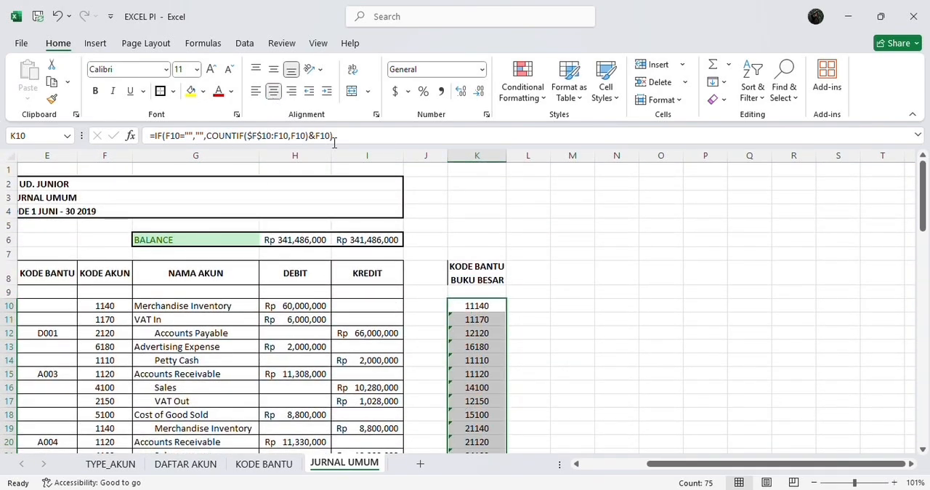
Add the column header KODE BANTU BUKU BESAR PEMBANTU in L8
left_click(533, 267)
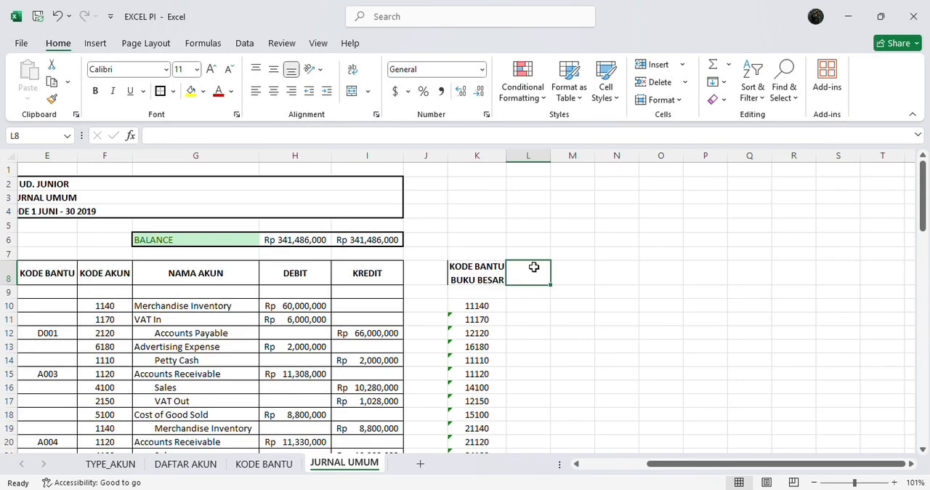
type("KODE")
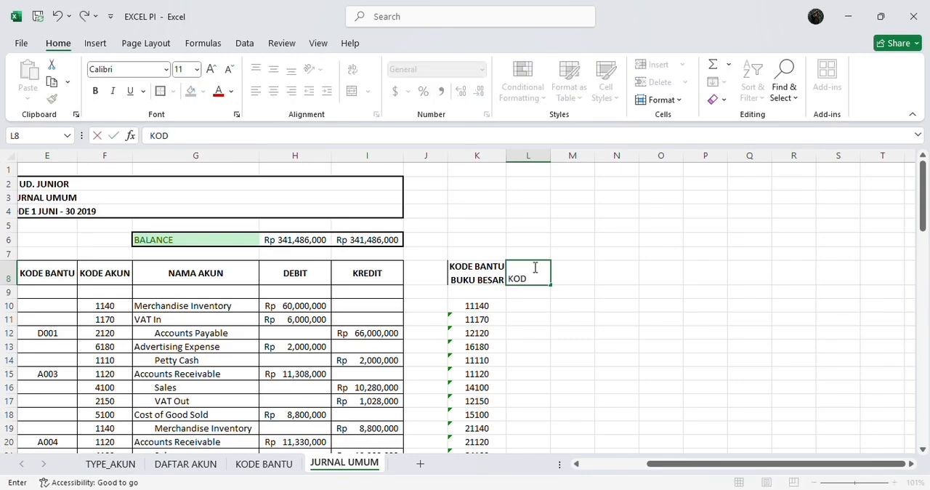
type(" BANTU BUKU BESAR PEMBANTU")
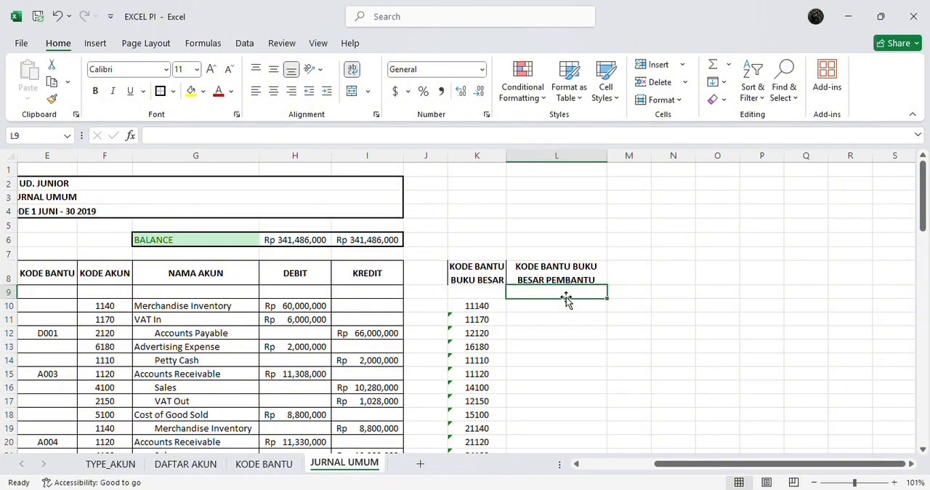
Begin the subsidiary-ledger formula in L10 with =IF(E10="","", so that an empty KODE BANTU returns a blank
left_click(556, 307)
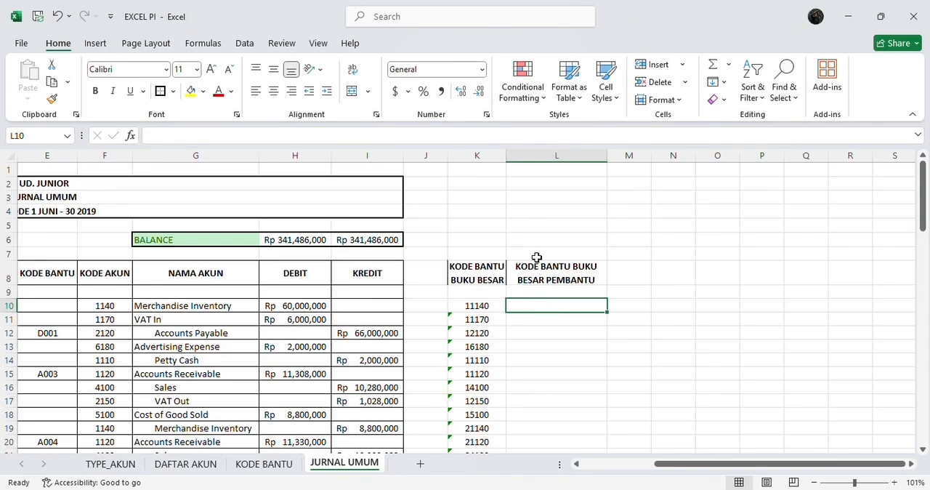
left_click(491, 138)
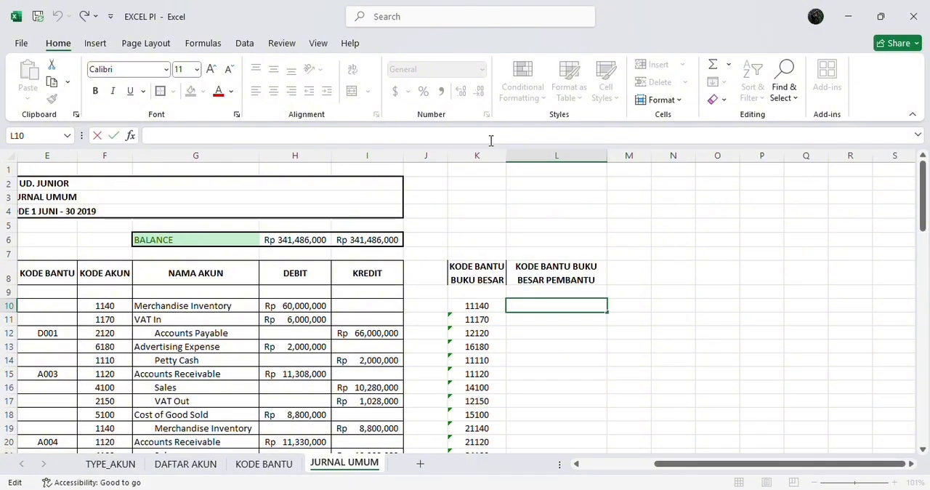
type("=IF")
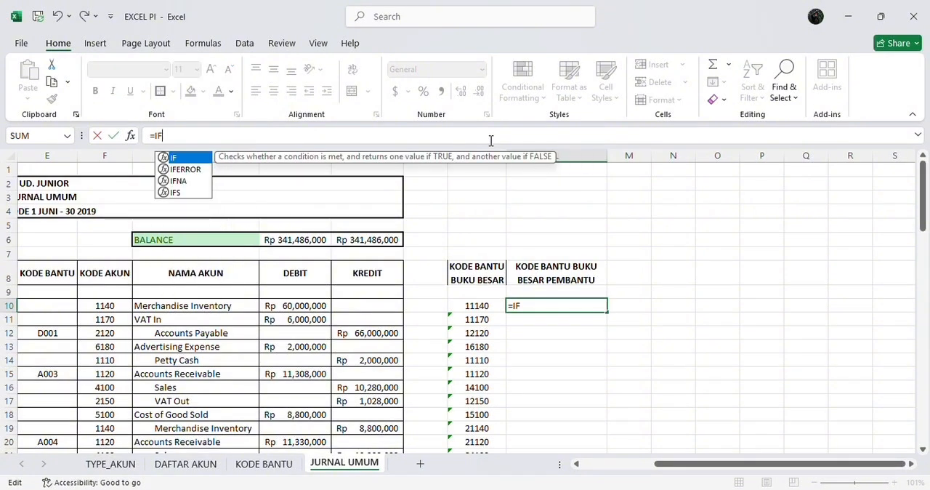
type("(")
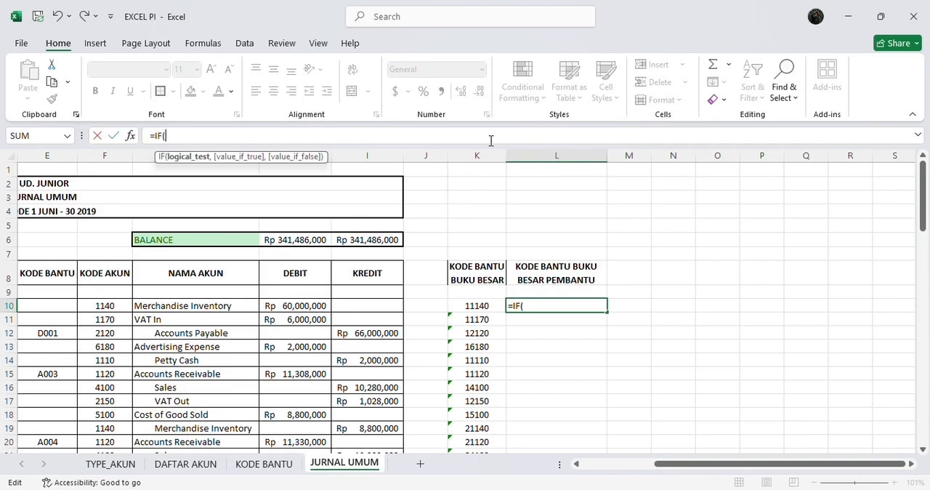
type("E1")
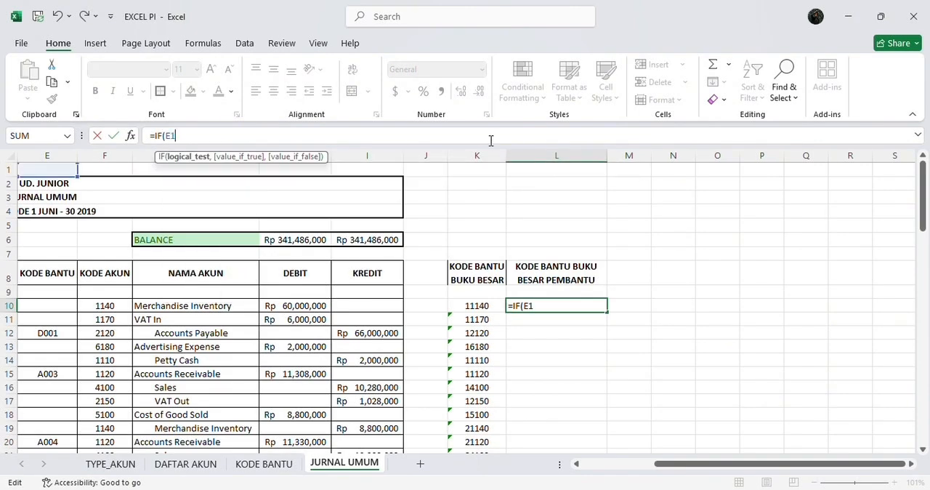
type("0=")
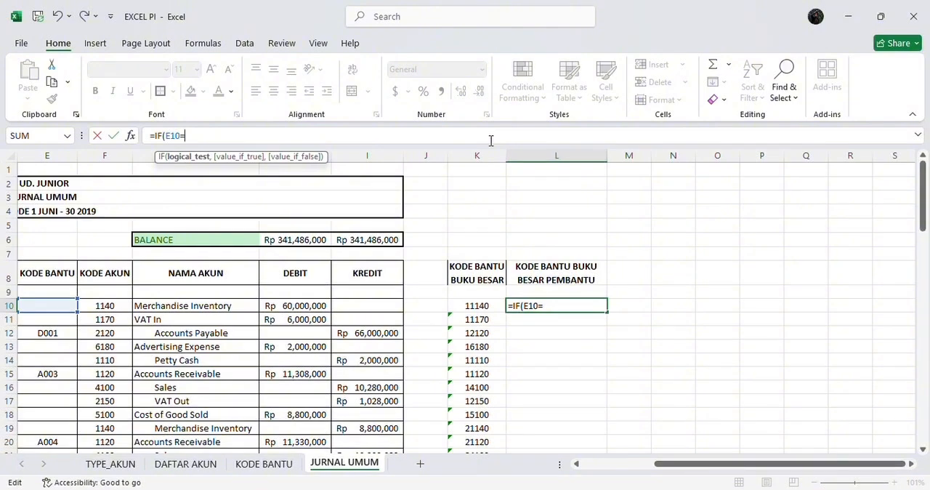
type("\"\",")
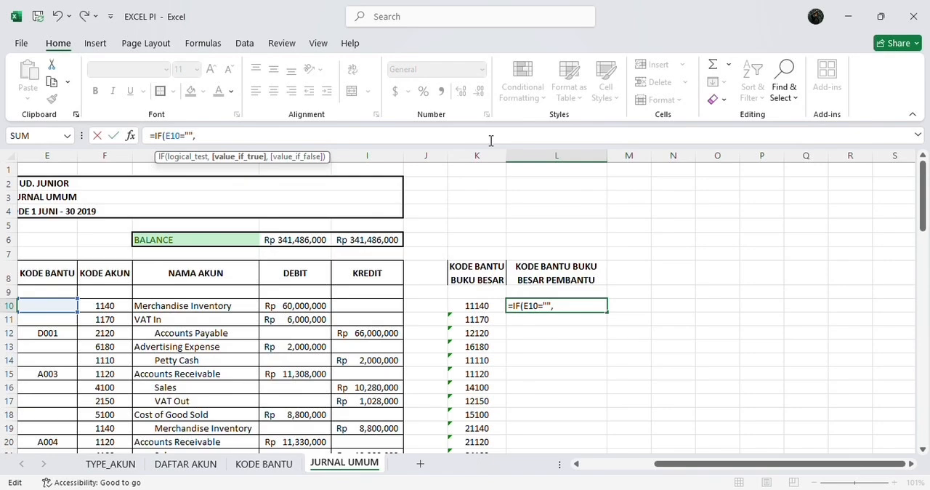
type("\"\"")
Add a COUNTIF function as the value-if-false part of the L10 formula, starting its range at the absolute cell $E$10
type(",")
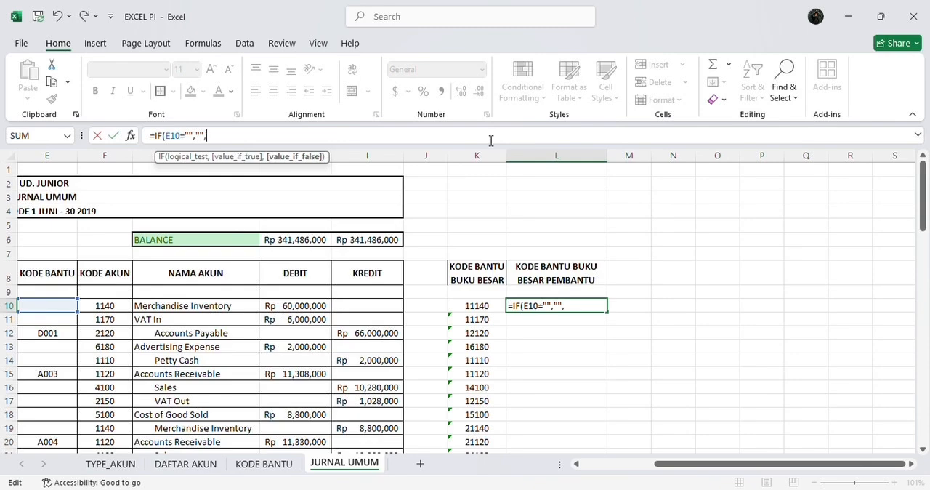
type("COU")
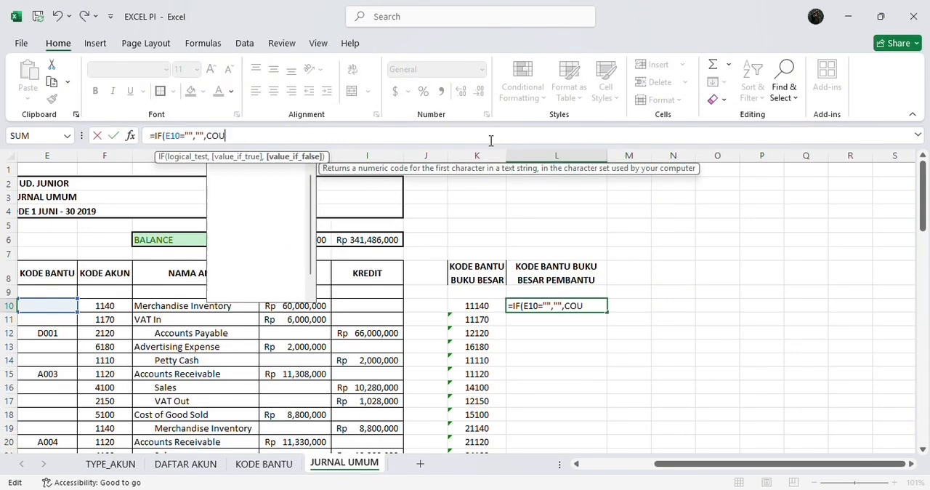
type("NTI")
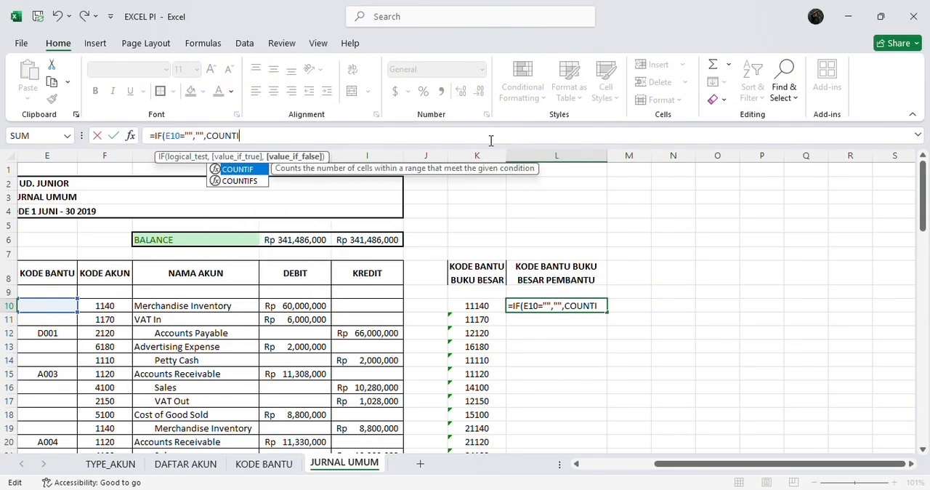
type("F(")
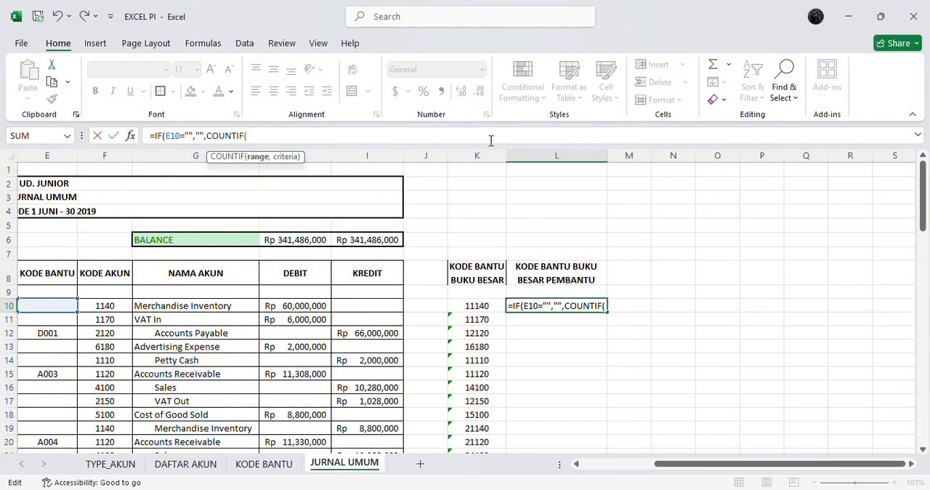
type("$")
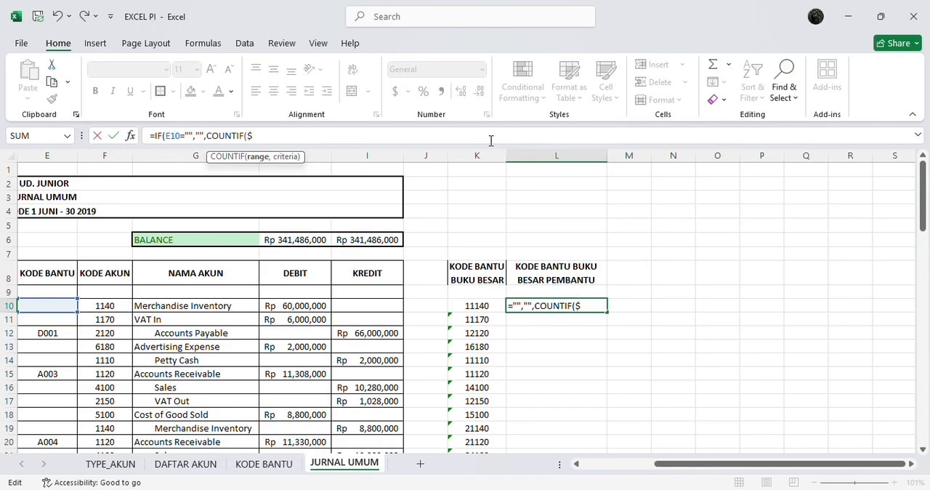
type("E")
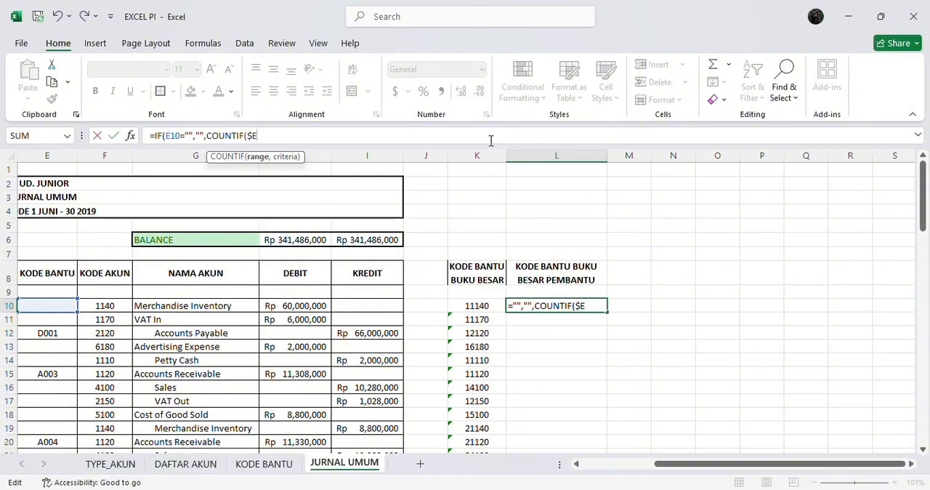
type("$10")
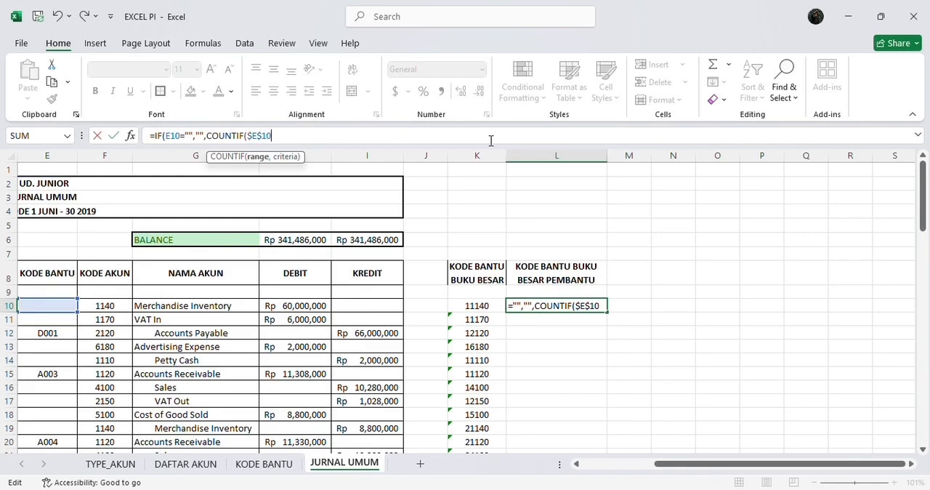
type(":E10")
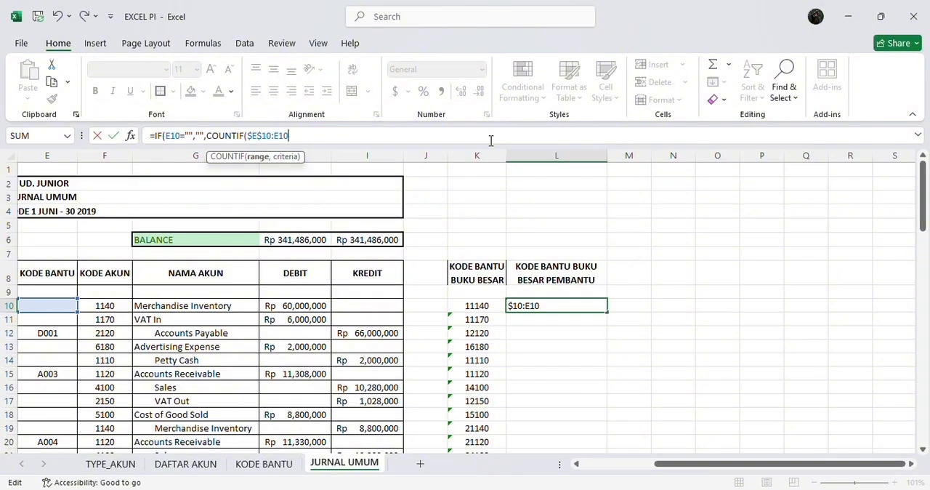
type(",E10")
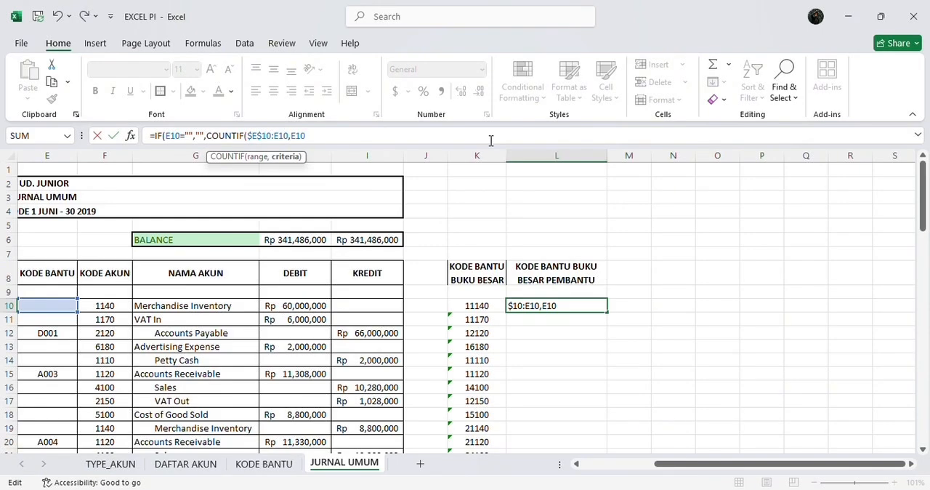
type(")")
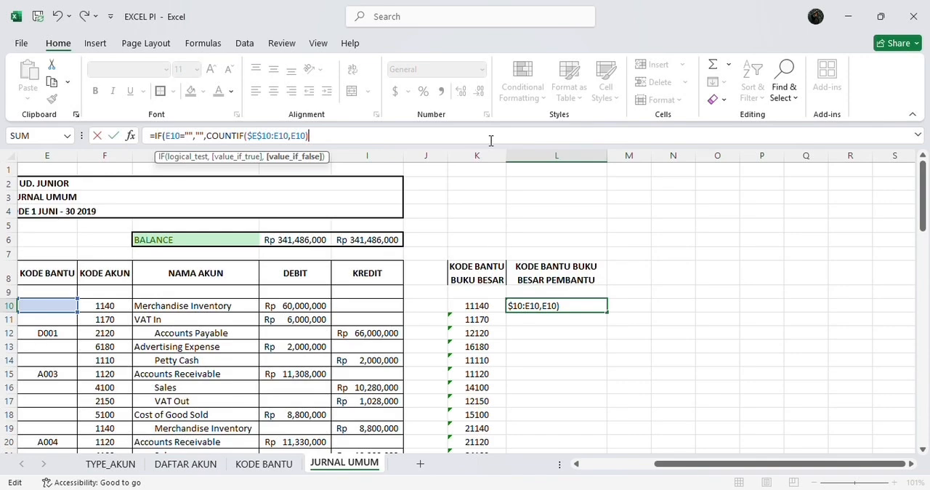
Append the KODE BANTU to the COUNTIF result with &E10, then close and enter the IF formula in L10
type("&E10")
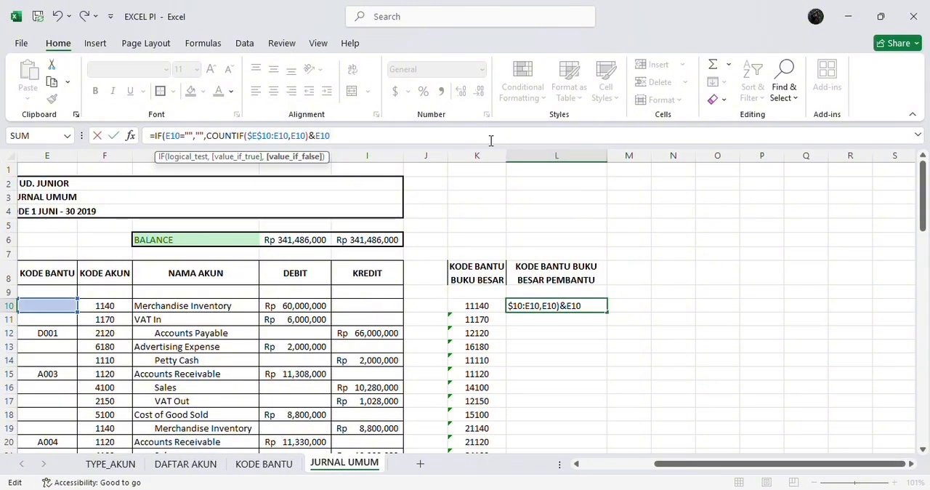
type(")")
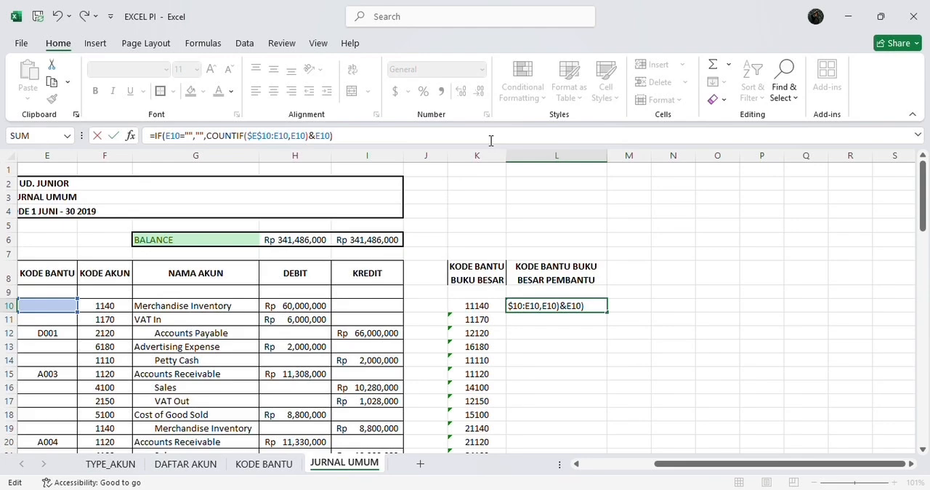
key("Return")
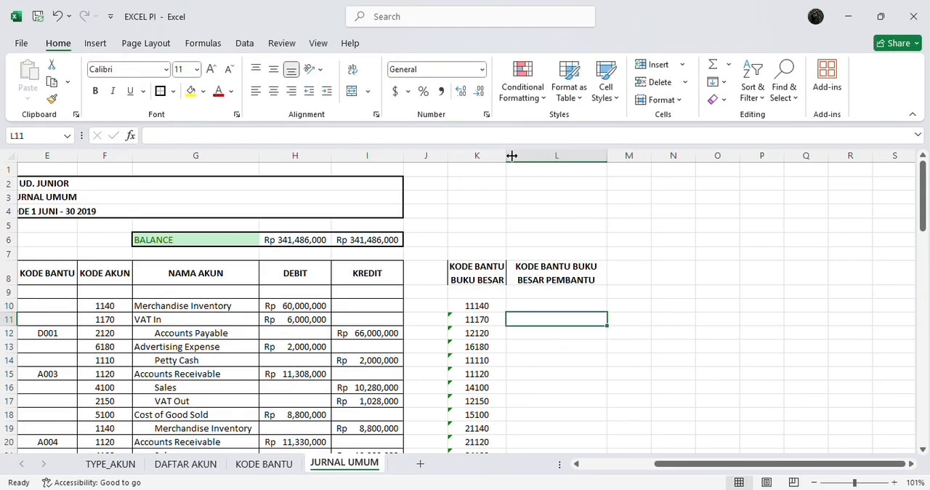
Copy the L10 formula down column L to row 84 and review the subsidiary-ledger codes against the KODE BANTU column
left_click(570, 304)
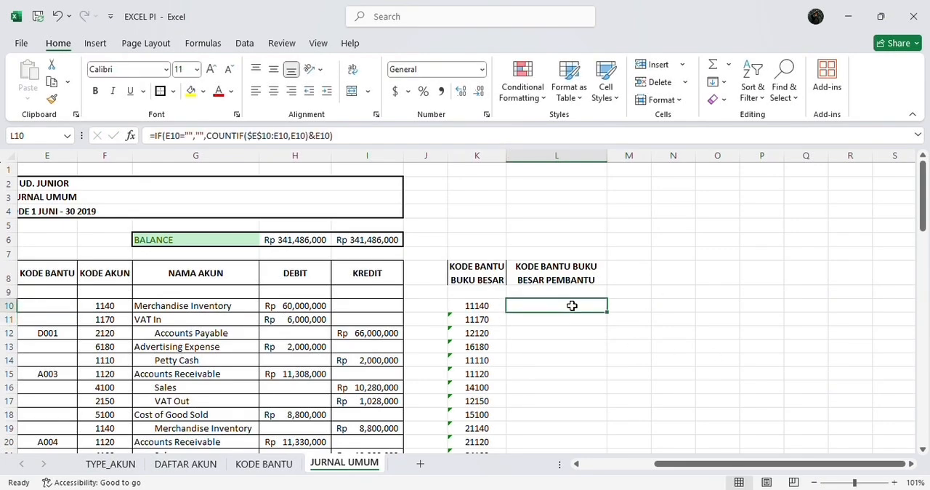
left_click_drag(606, 314, 645, 427)
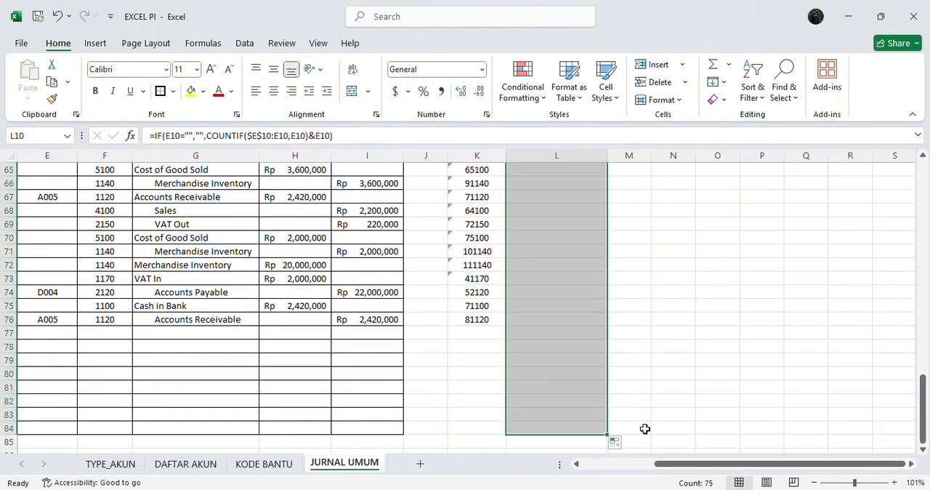
key("Left")
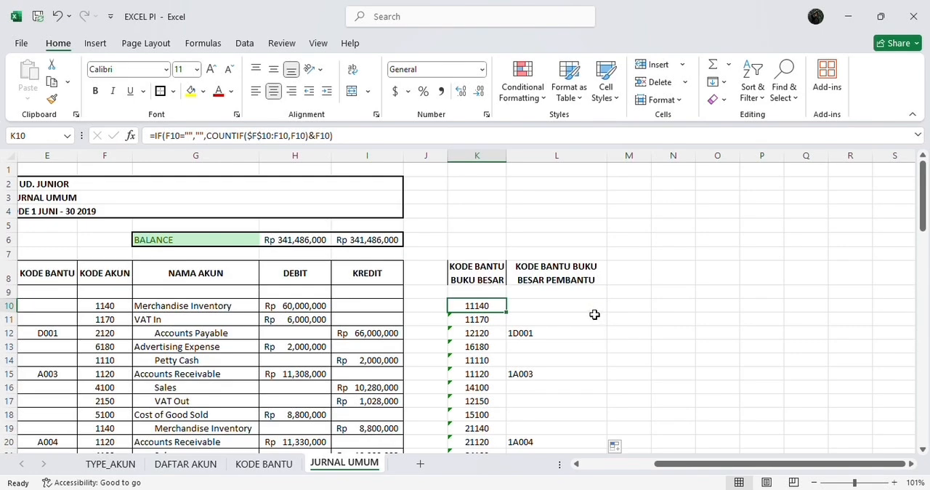
scroll(594, 314, "down", 2)
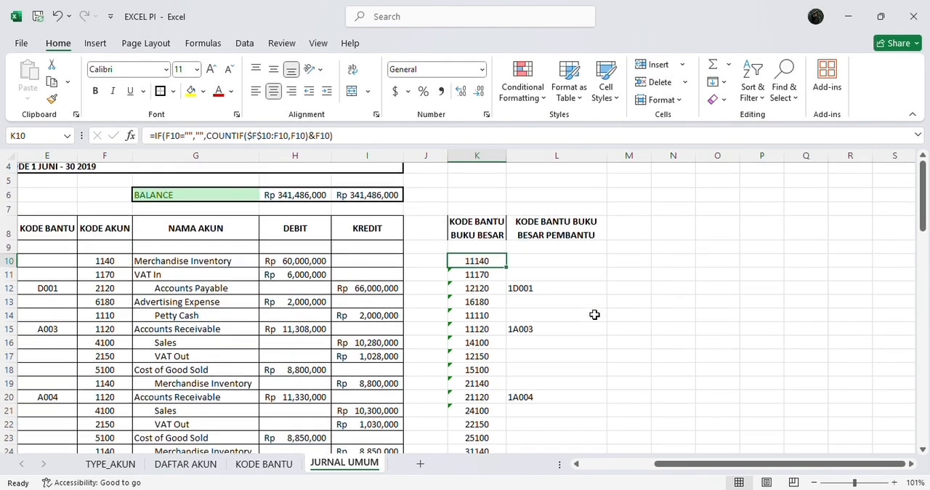
scroll(594, 314, "down", 2)
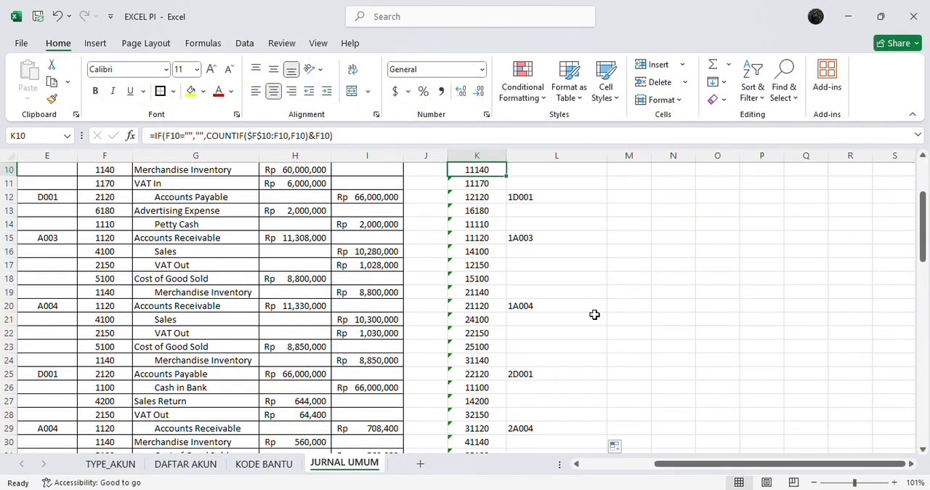
scroll(594, 314, "down", 1)
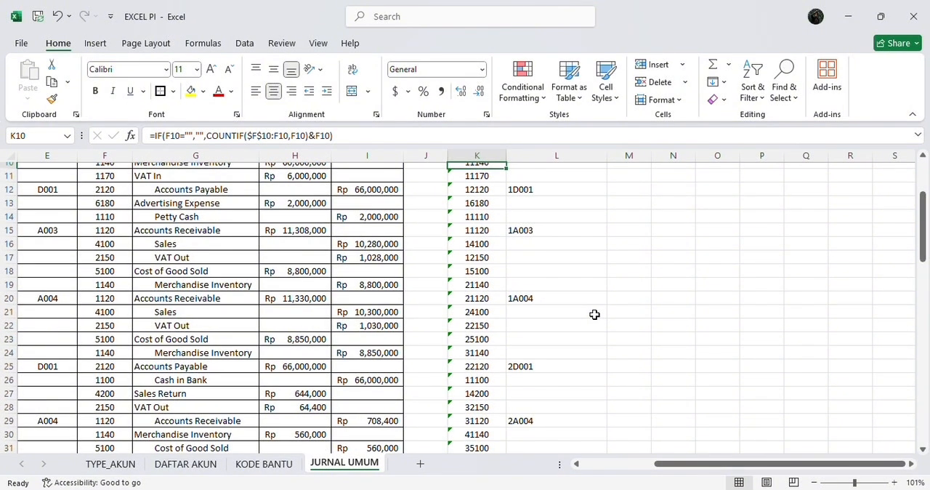
scroll(593, 315, "up", 3)
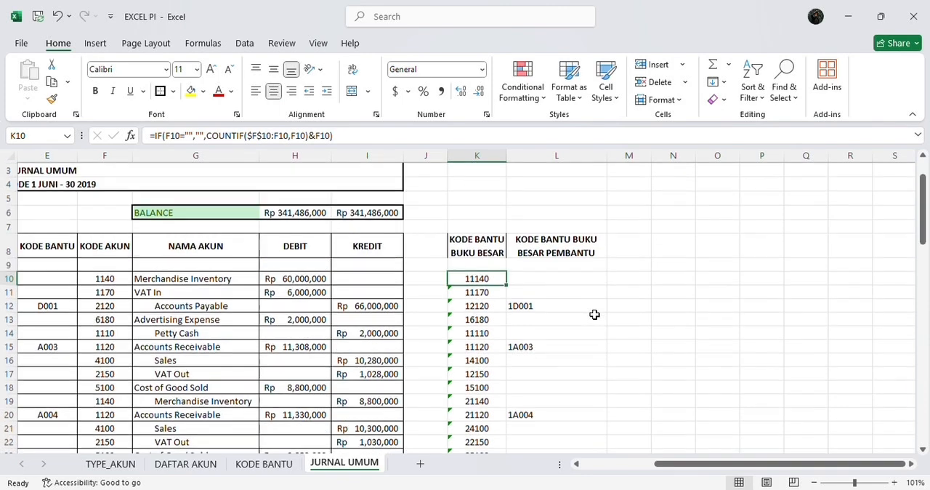
Examine the copied helper-code formulas and codes in columns K and L against the journal rows down to the end of the table
scroll(593, 315, "down", 3)
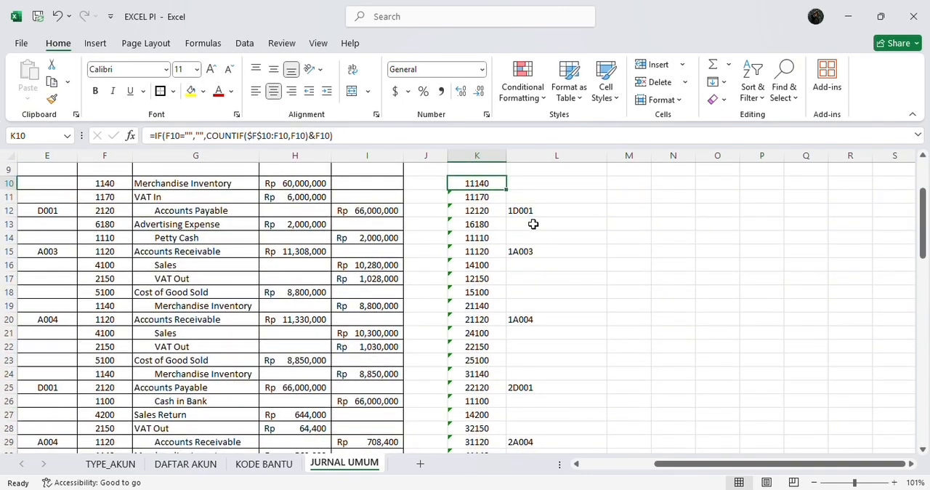
left_click(550, 211)
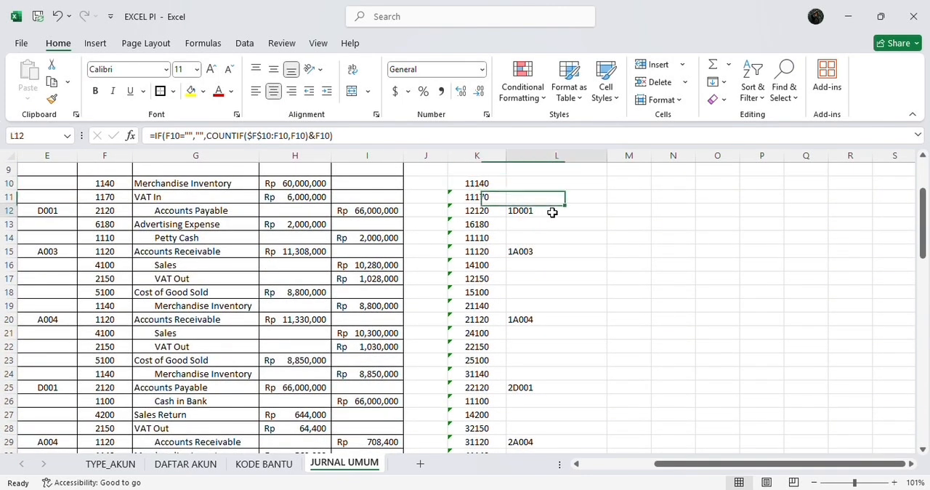
scroll(553, 214, "down", 4)
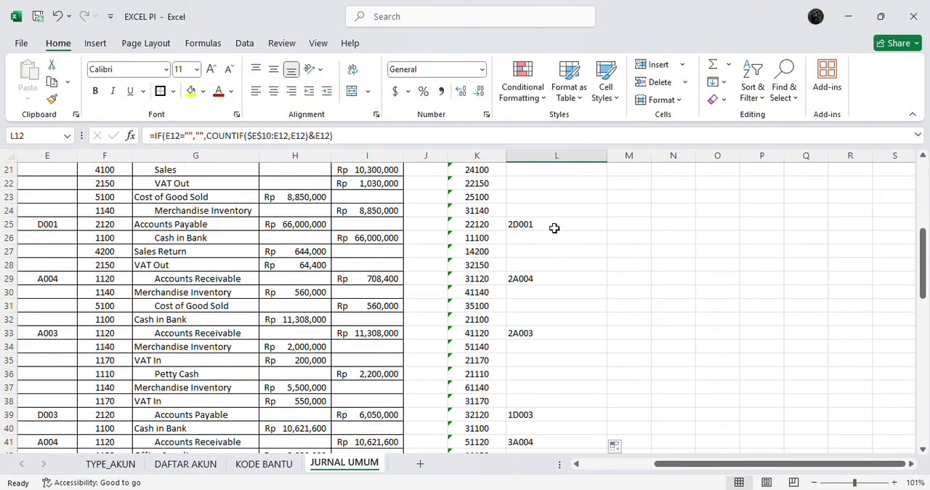
left_click(554, 227)
scroll(563, 325, "up", 7)
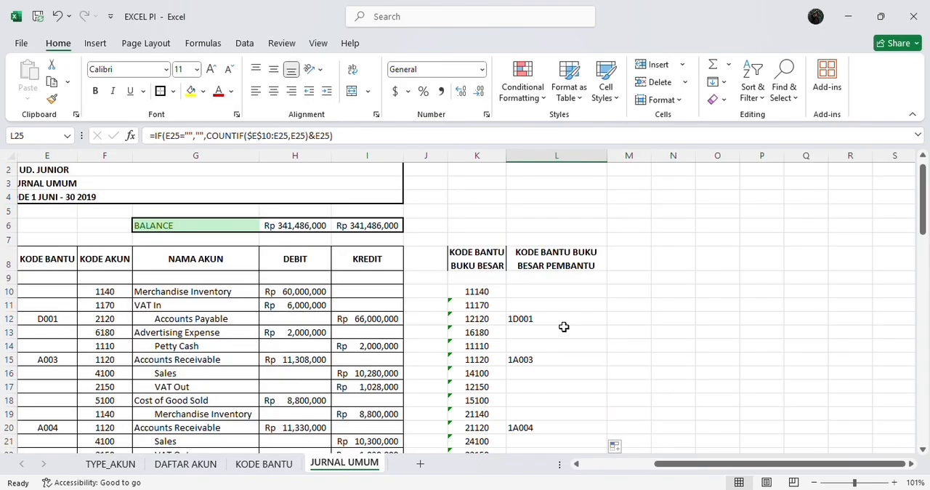
scroll(564, 326, "down", 1)
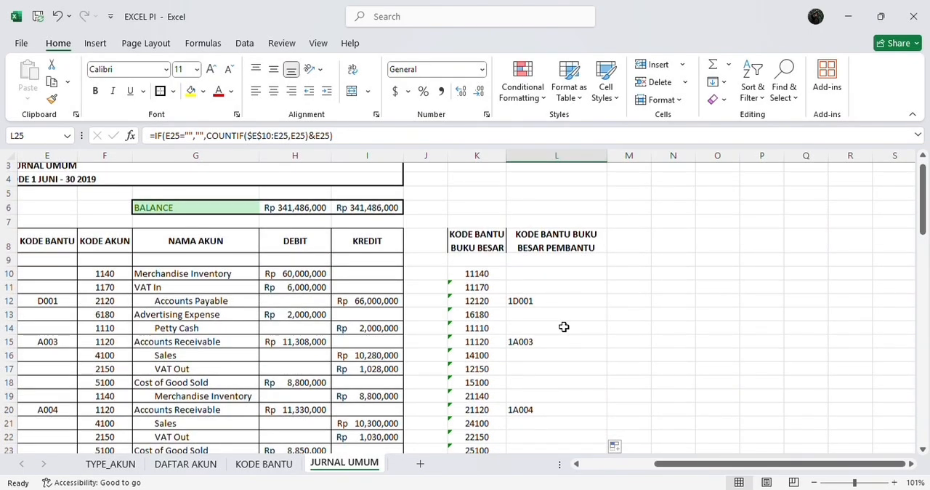
scroll(564, 326, "down", 3)
scroll(564, 326, "down", 14)
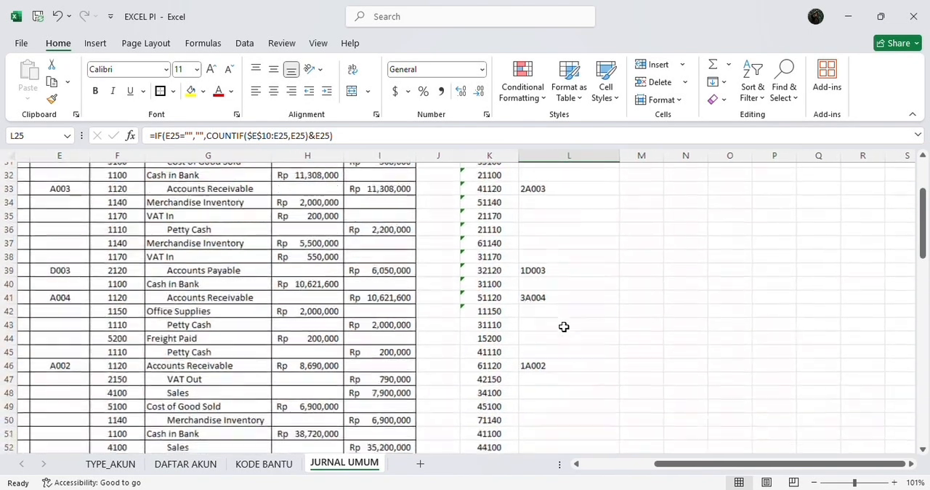
scroll(564, 326, "down", 8)
scroll(563, 326, "right", 1)
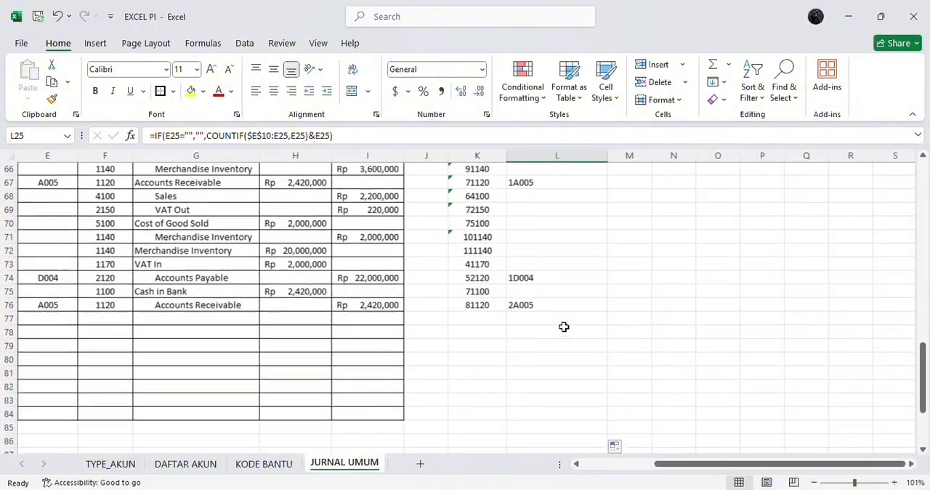
scroll(564, 326, "down", 3)
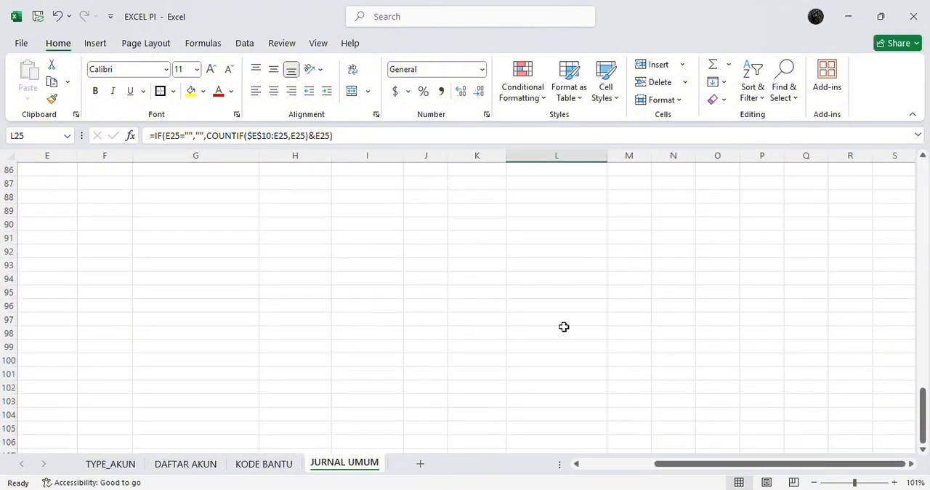
scroll(564, 326, "up", 8)
scroll(563, 326, "up", 2)
scroll(564, 326, "left", 4)
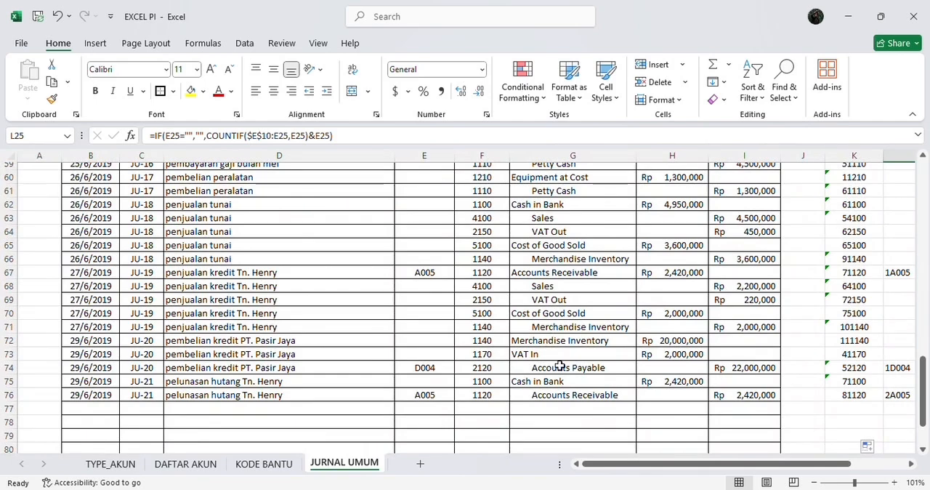
Switch to the 01 PENDAHULUAN Word document and examine the Penyesuaian list and the opening account balances
mouse_move(633, 488)
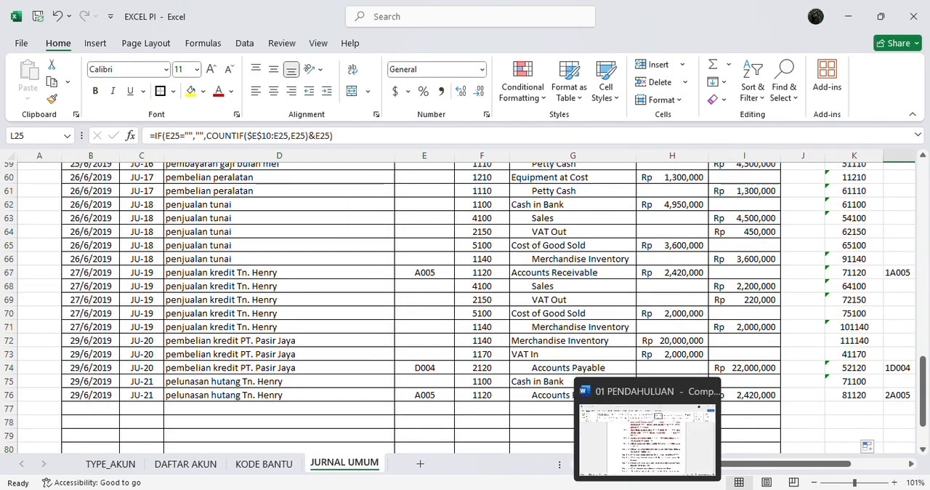
left_click(708, 385)
scroll(576, 363, "down", 15)
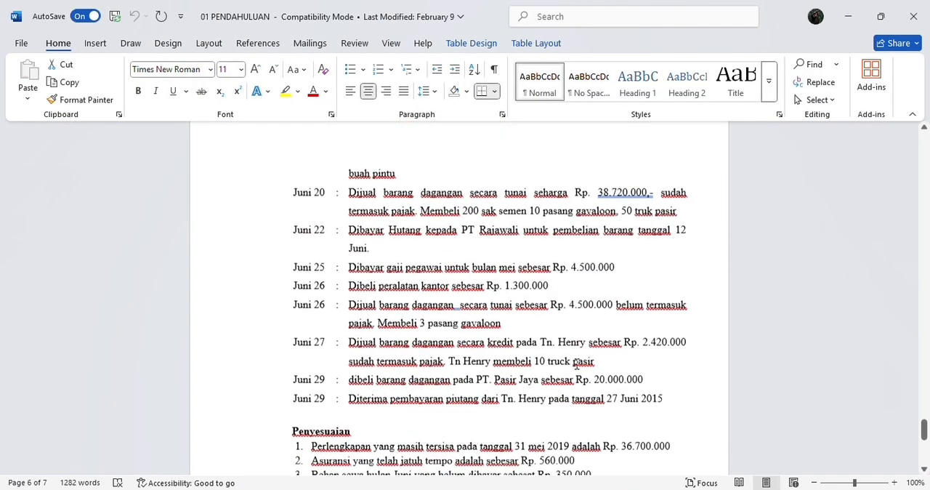
scroll(576, 364, "up", 2)
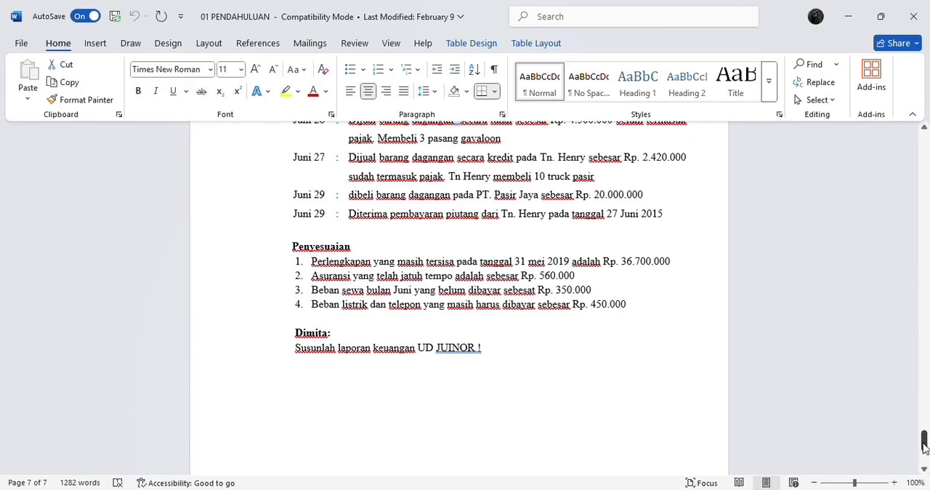
left_click_drag(923, 440, 896, 228)
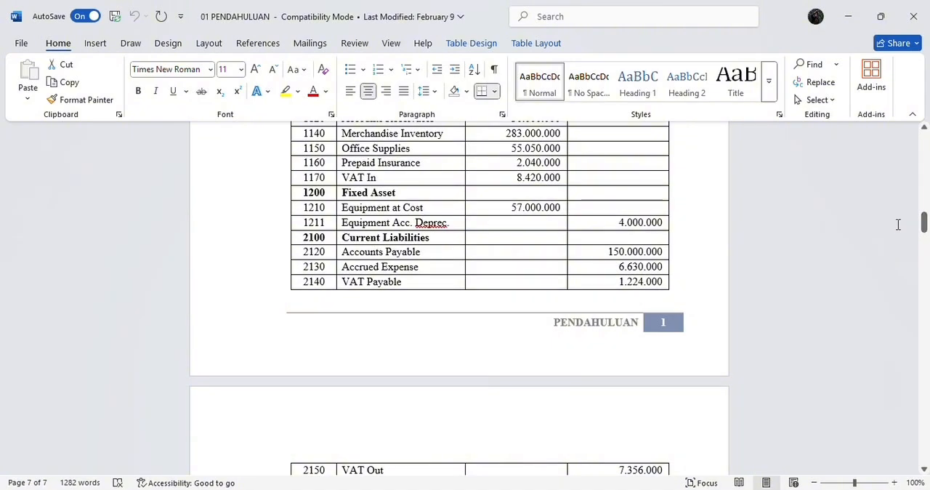
scroll(685, 214, "up", 2)
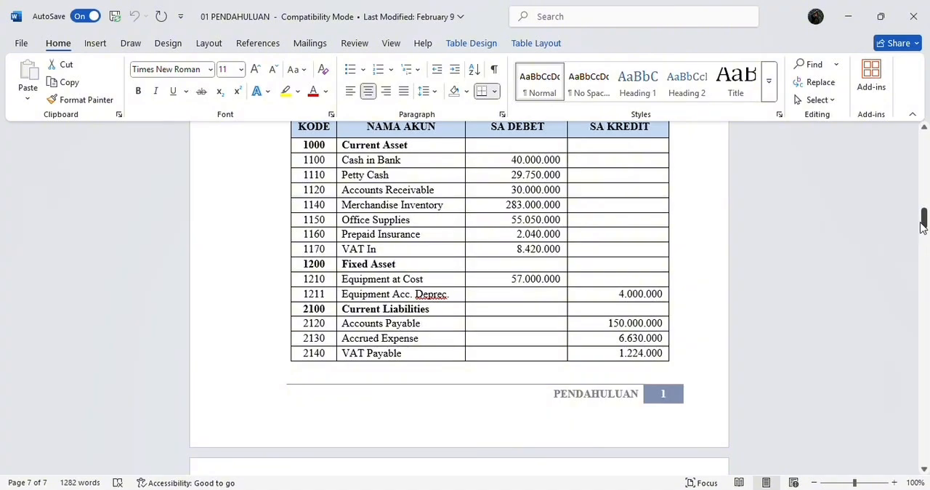
left_click_drag(924, 225, 925, 447)
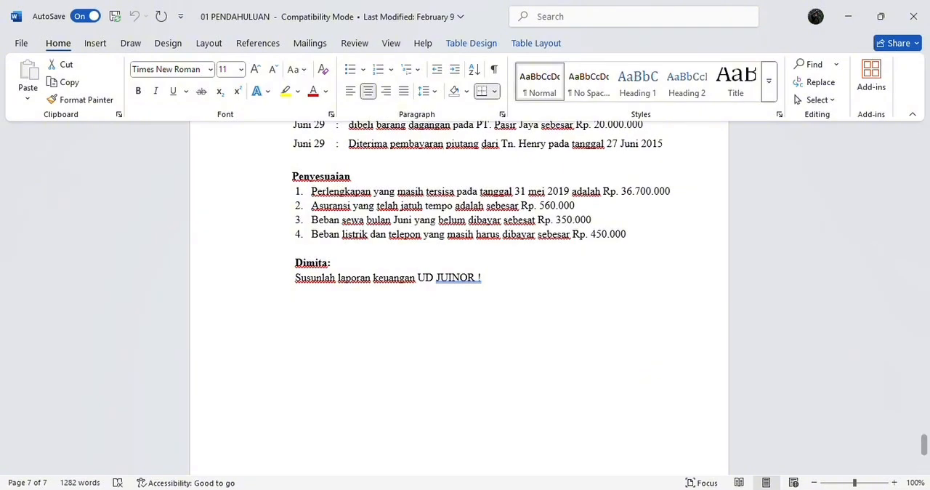
Switch back to the EXCEL PI workbook and start row 77 with the date 30/6/2019 and the reference AJP
left_click(618, 485)
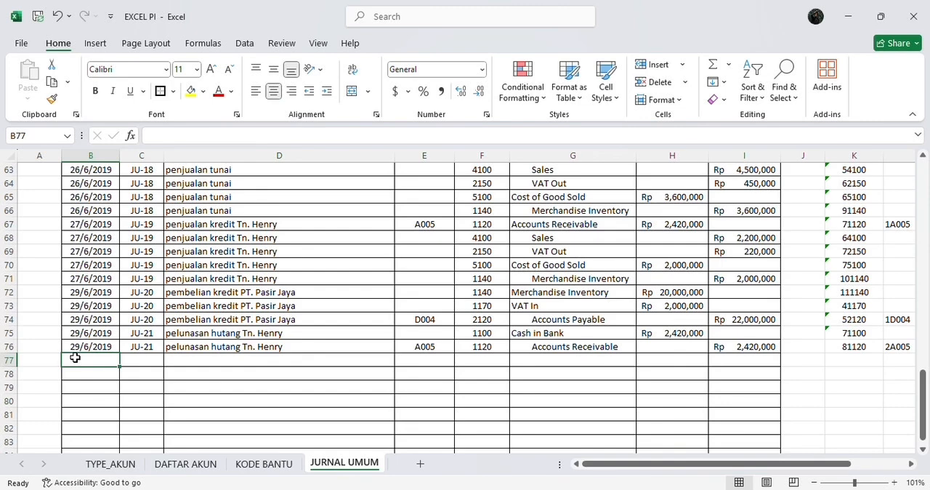
type("30")
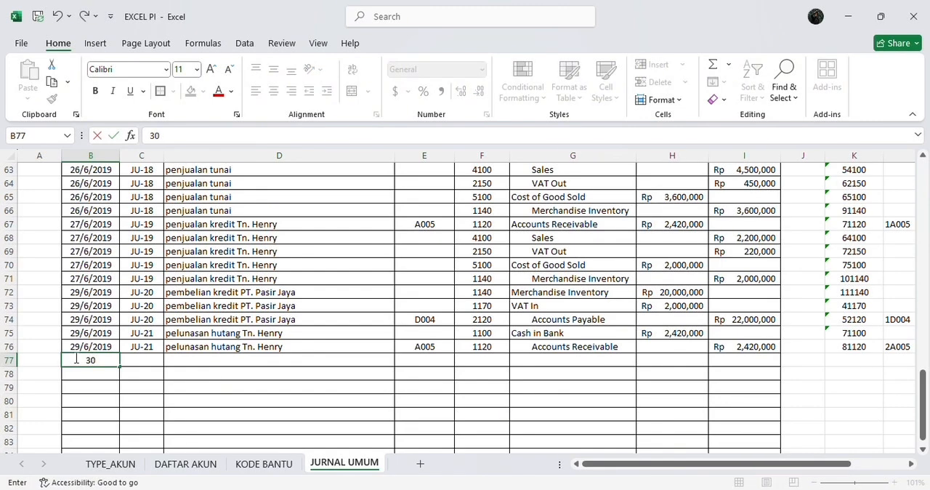
type("/6/2019")
key("Tab")
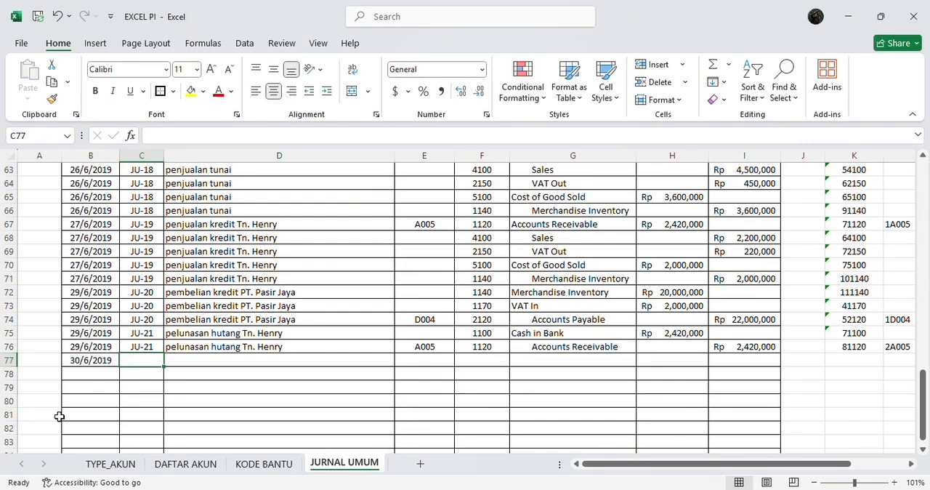
type("AJ")
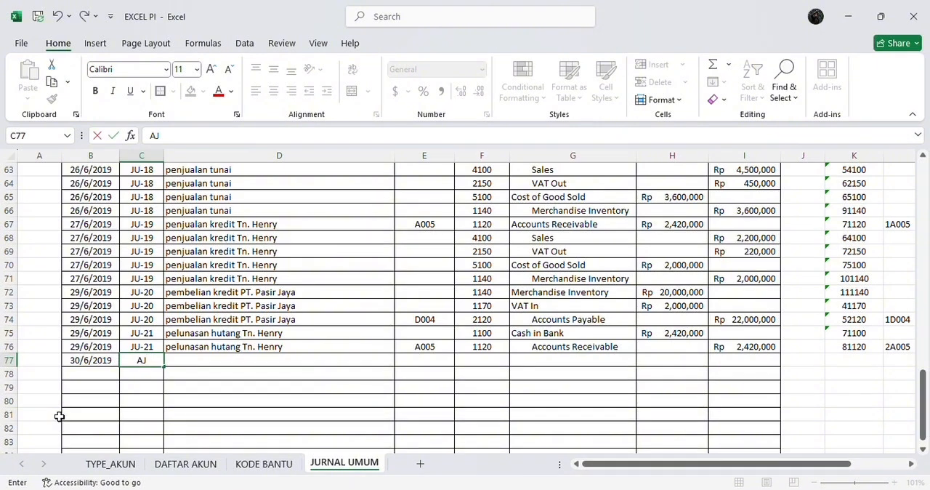
type("P")
key("Tab")
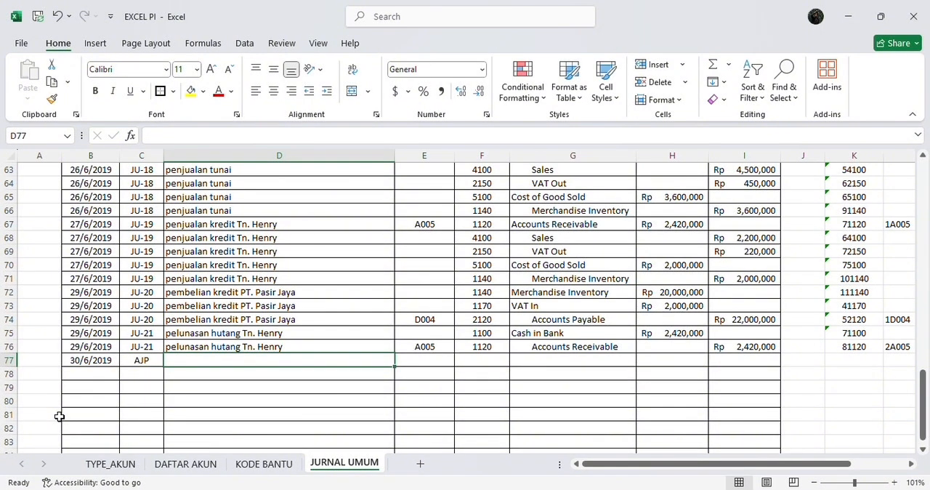
Enter PENYESUAIAN as the description of the AJP entry in row 77
type("P")
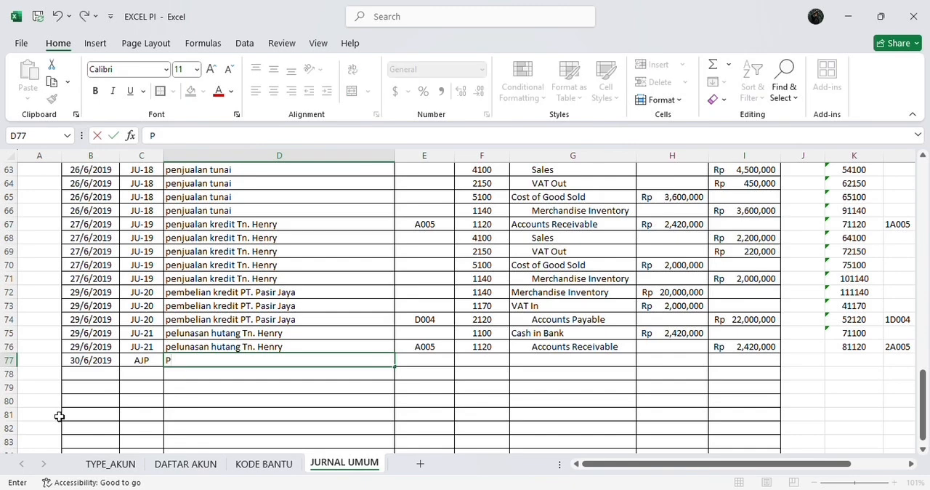
type("ENYE")
type("SUAIAN")
key("Tab")
Leave row 77's KODE BANTU empty, and enter account code 6120 with a debit of 20,300,000
scroll(364, 395, "down", 3)
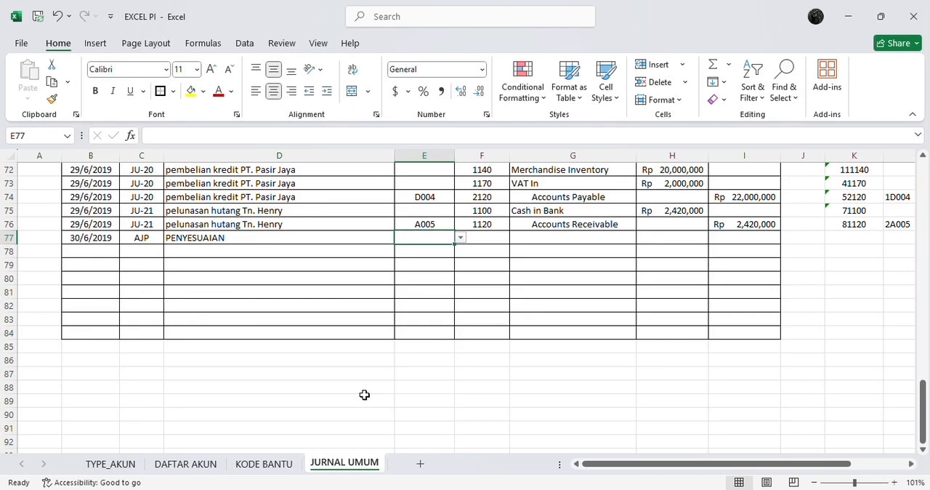
key("Tab")
scroll(529, 317, "up", 2)
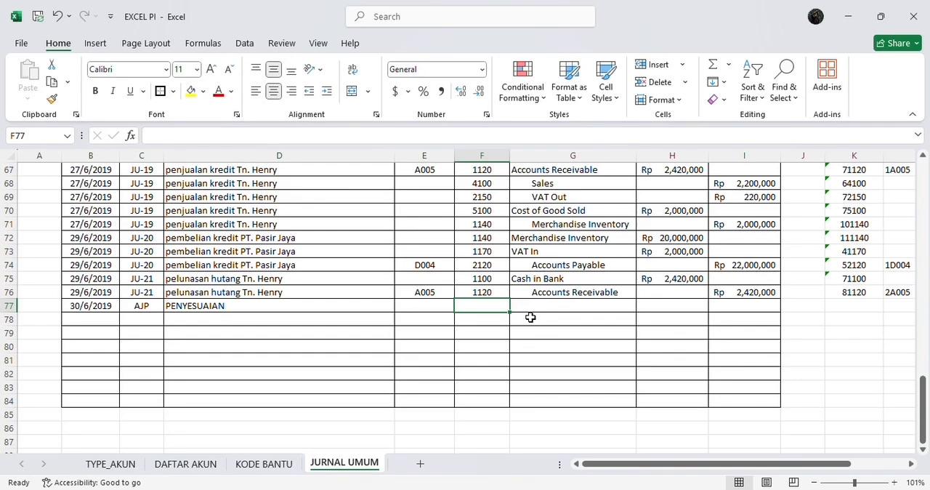
type("6120")
left_click(670, 305)
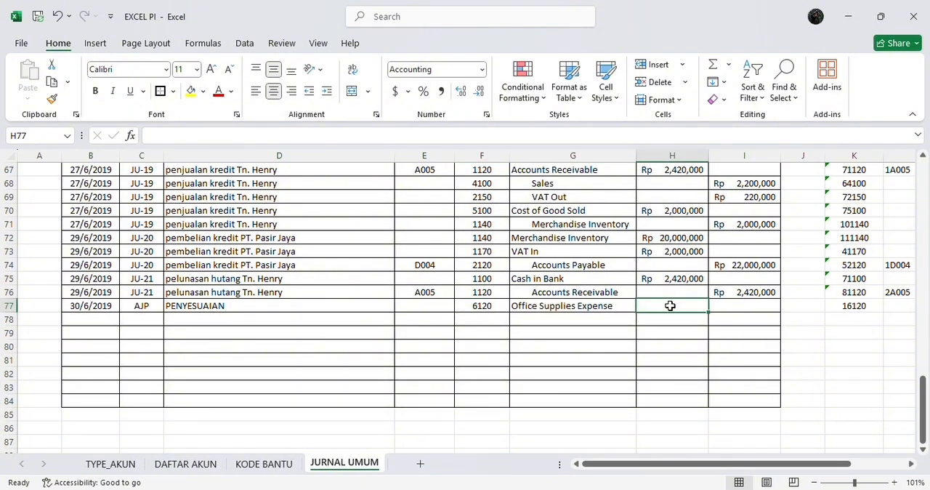
type("20")
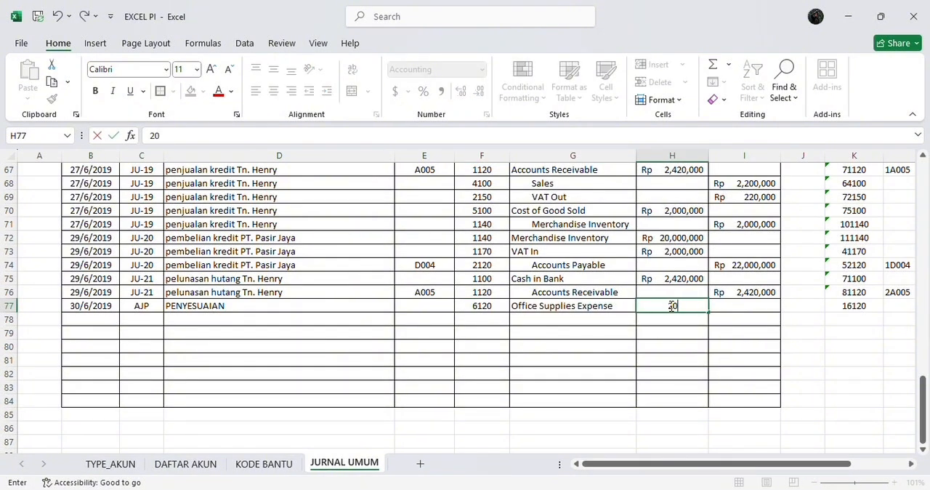
type(",300,000")
Copy the date, reference and description from B77:D77 into row 78
key("ctrl+Left")
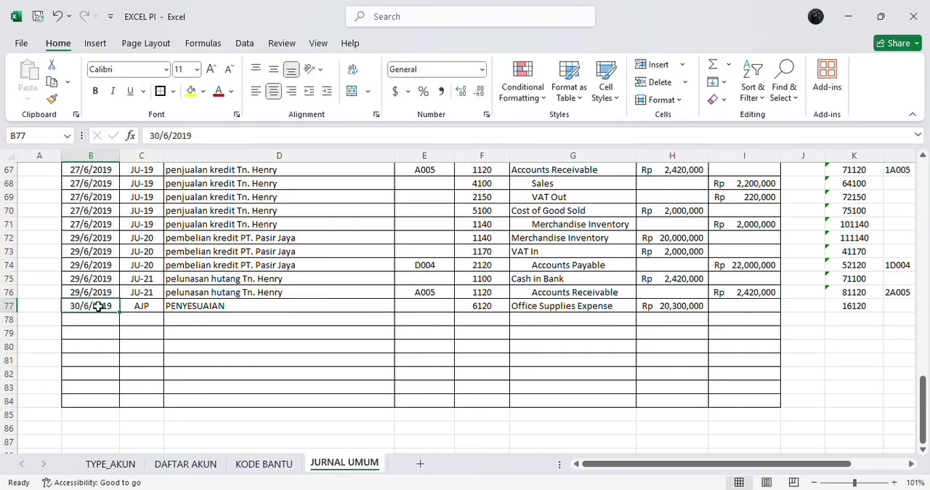
left_click_drag(98, 306, 183, 304)
key("ctrl+c")
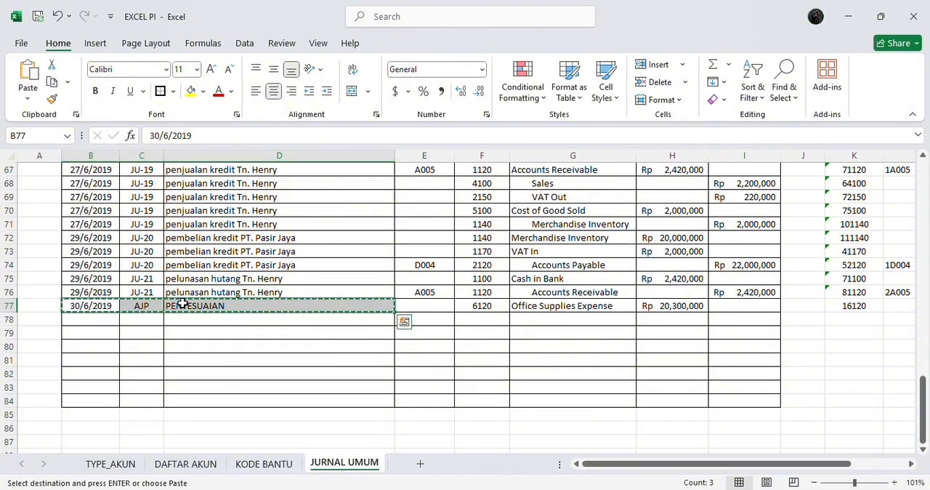
left_click(106, 323)
key("ctrl+v")
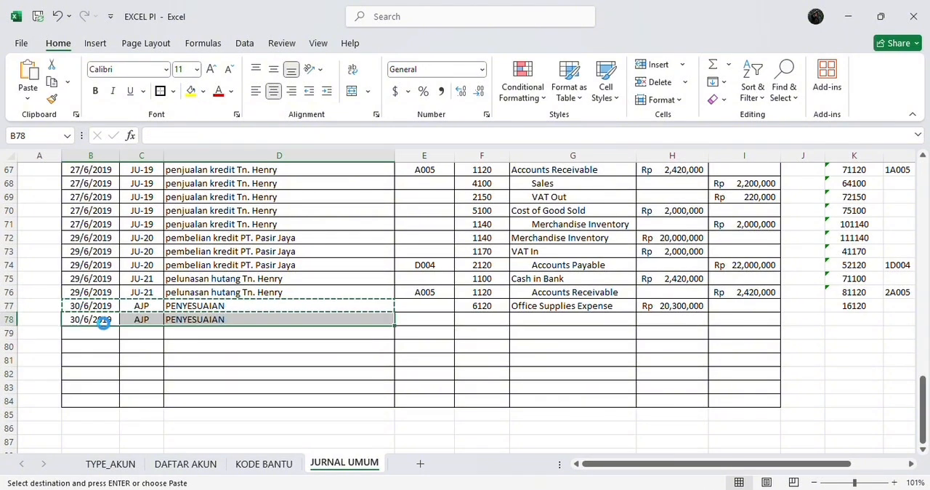
key("Escape")
Choose account code 1150 for the adjusting entry in F78
key("Right")
key("Right")
key("Right")
key("Right")
key("Right")
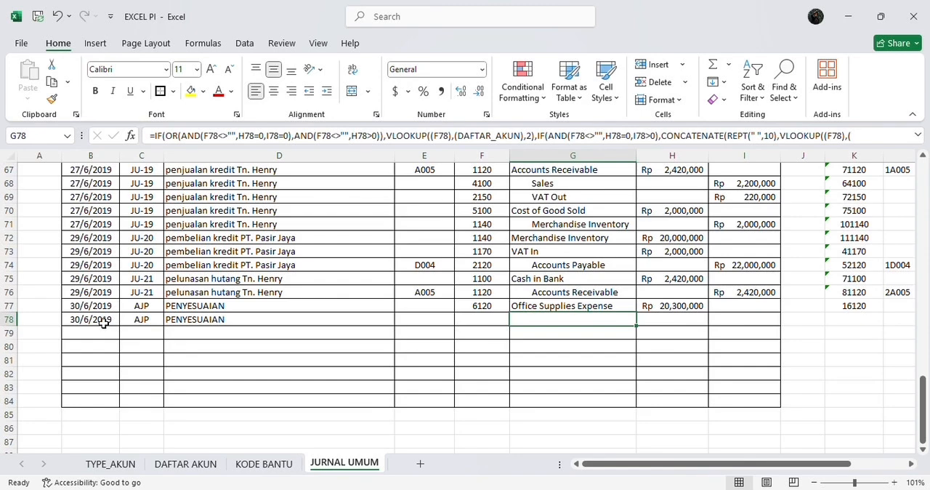
key("Left")
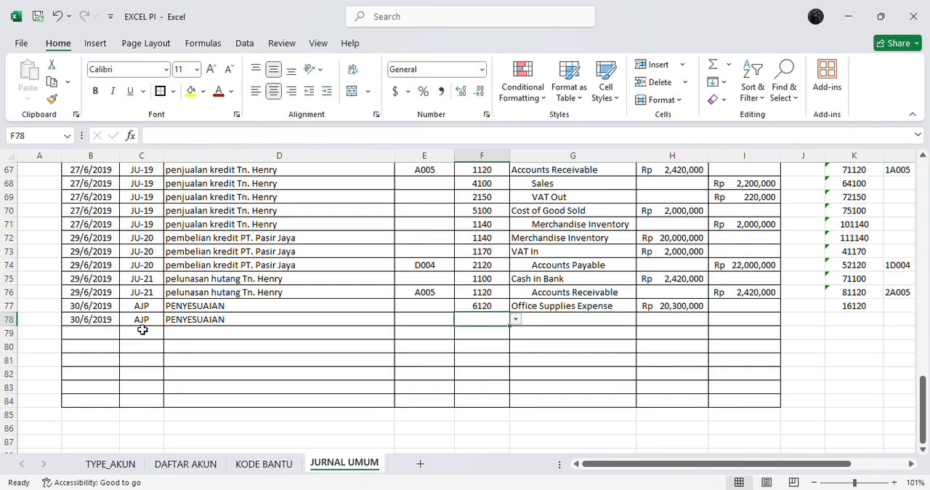
left_click(514, 320)
left_click(450, 378)
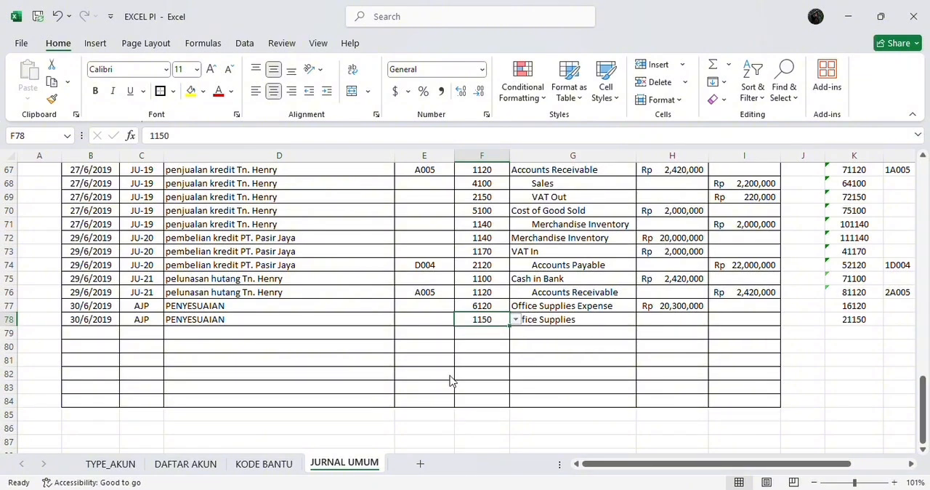
Enter a credit of 20,300,000 in I78, and check the Penyesuaian list in the 01 PENDAHULUAN Word document before returning to Excel
left_click(743, 324)
type("2")
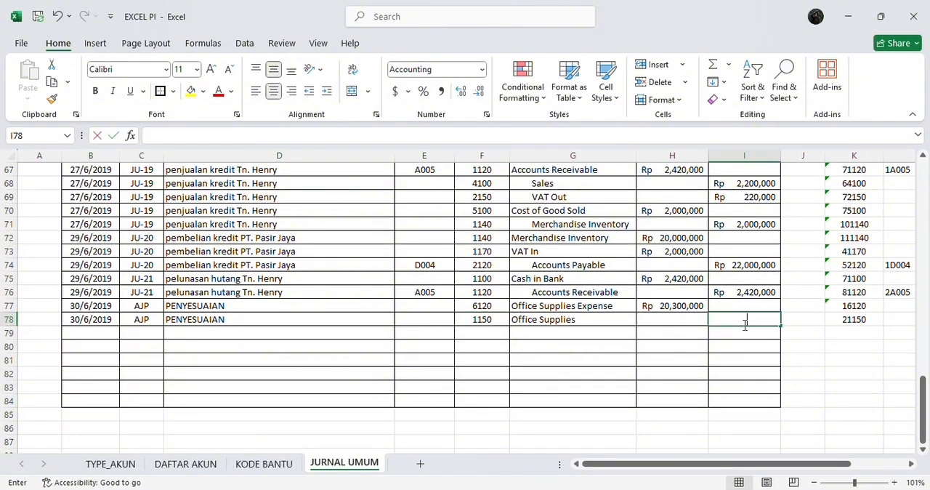
type("0")
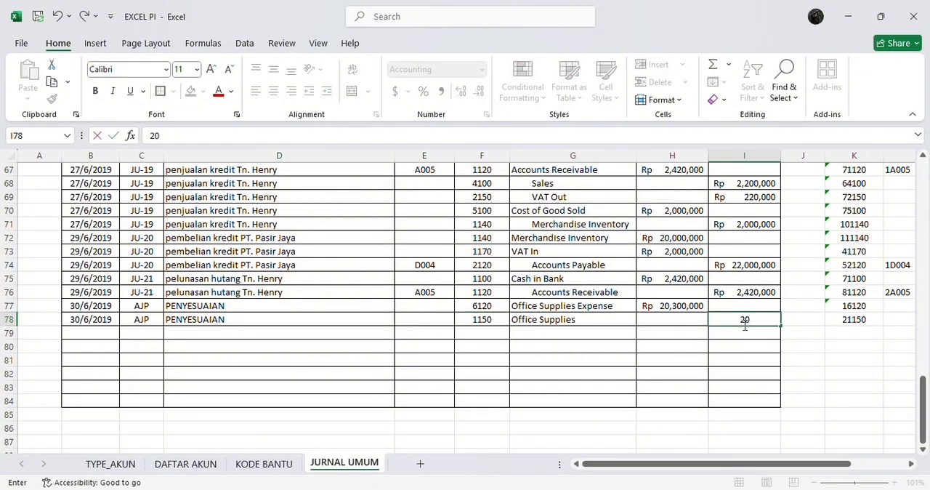
type("300")
key("alt+Tab")
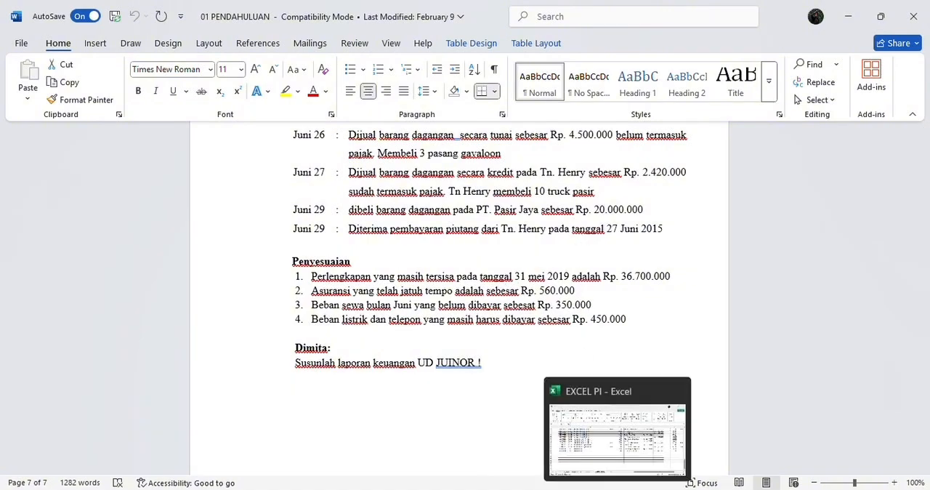
left_click(617, 487)
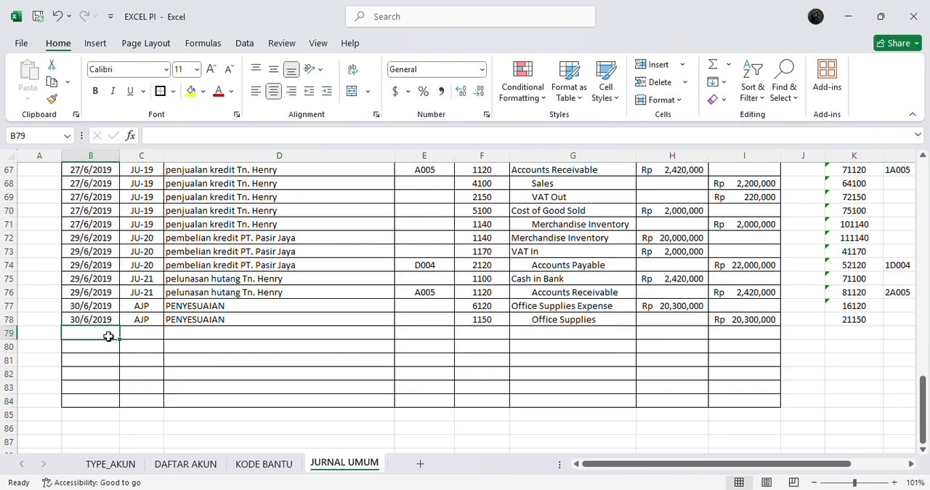
Copy the date, reference and description from B78:D78 into row 79
left_click_drag(100, 320, 207, 320)
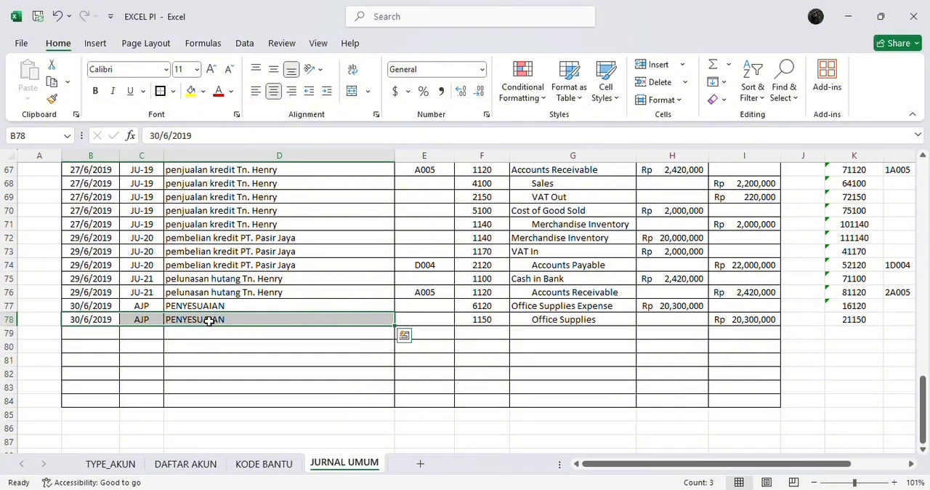
key("ctrl+c")
key("ctrl+q")
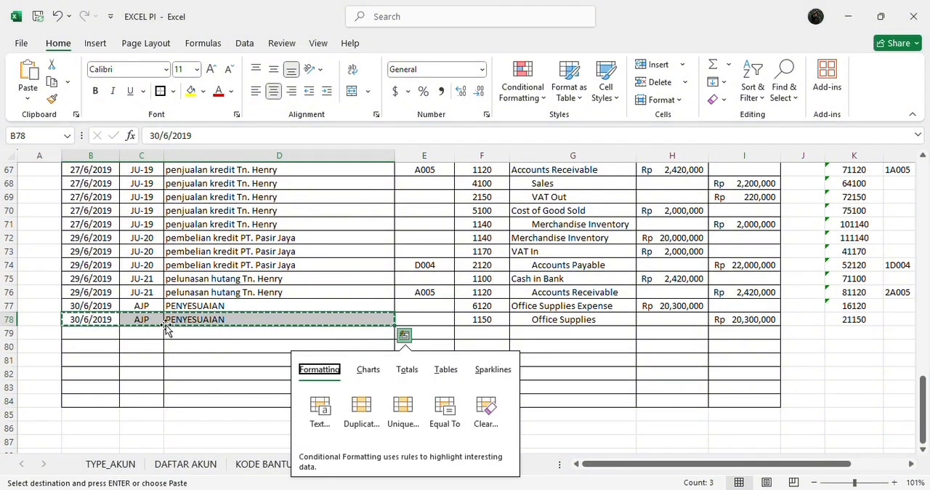
left_click(102, 329)
key("Return")
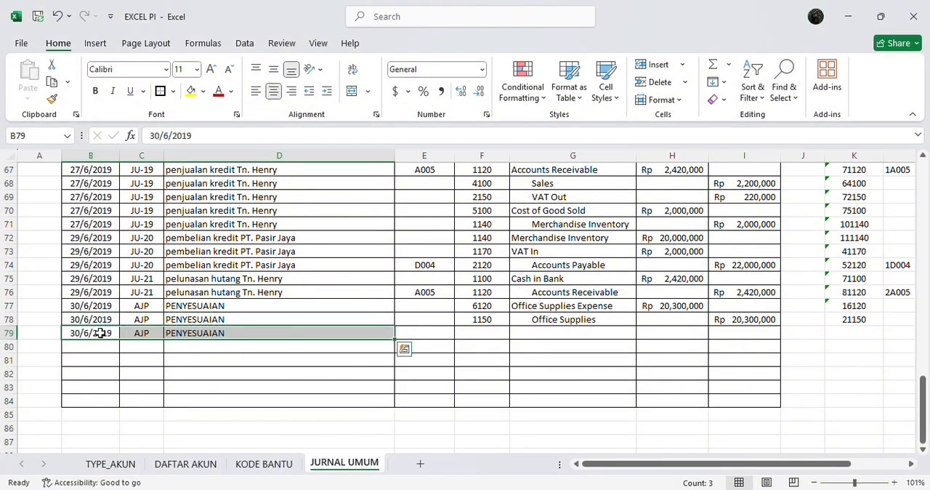
Choose account code 6140 in F79 and account code 1160 in F80 for the insurance adjustment
left_click(461, 332)
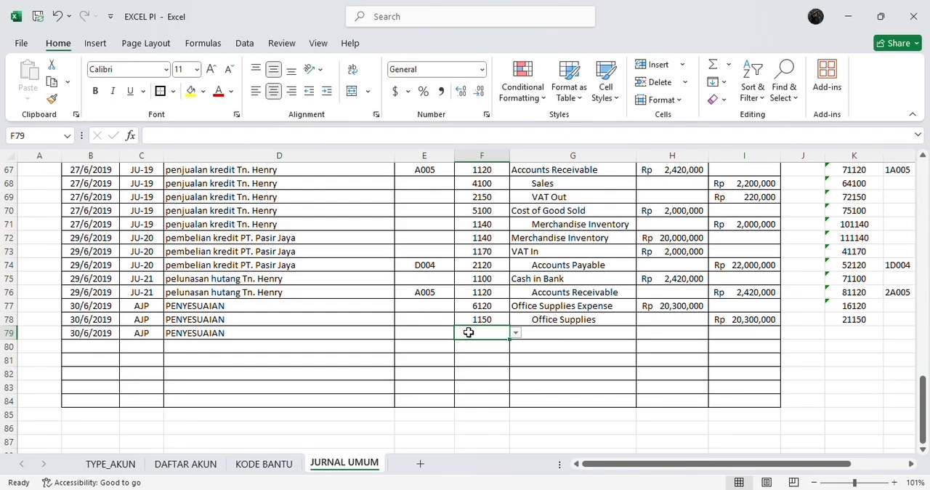
left_click(516, 333)
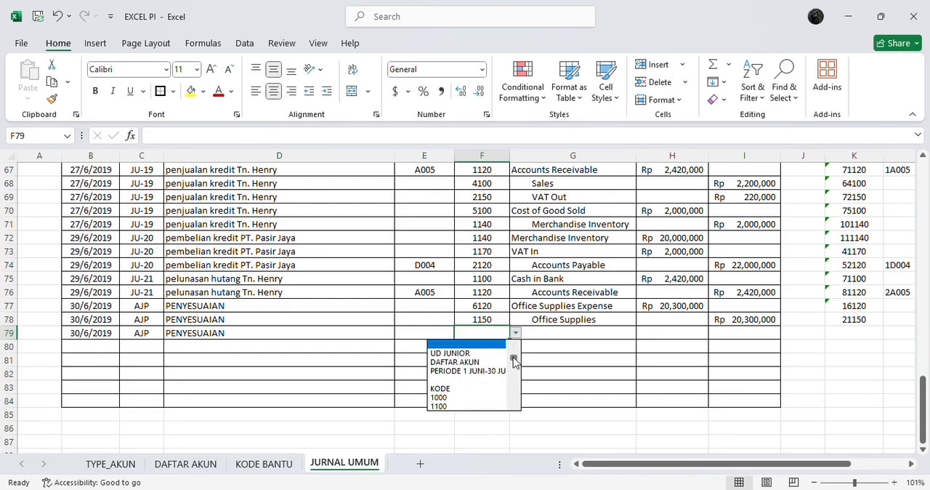
scroll(513, 361, "down", 1)
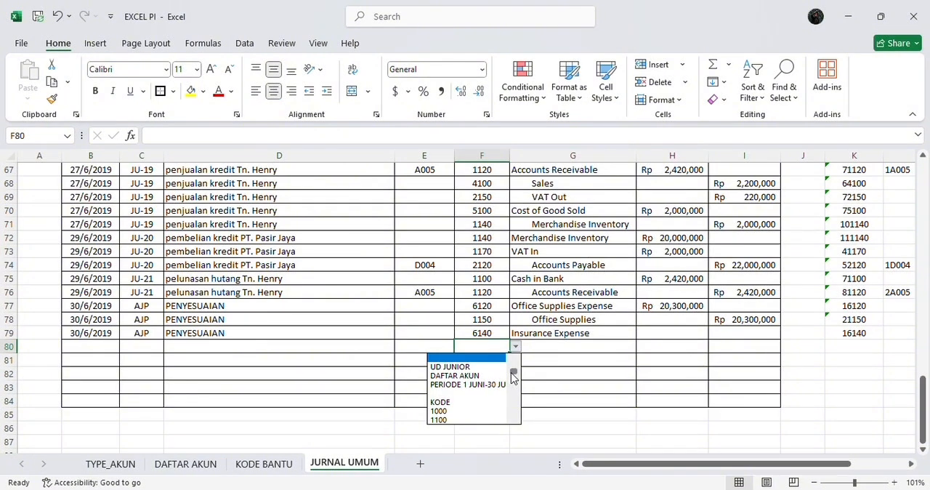
left_click_drag(512, 375, 512, 384)
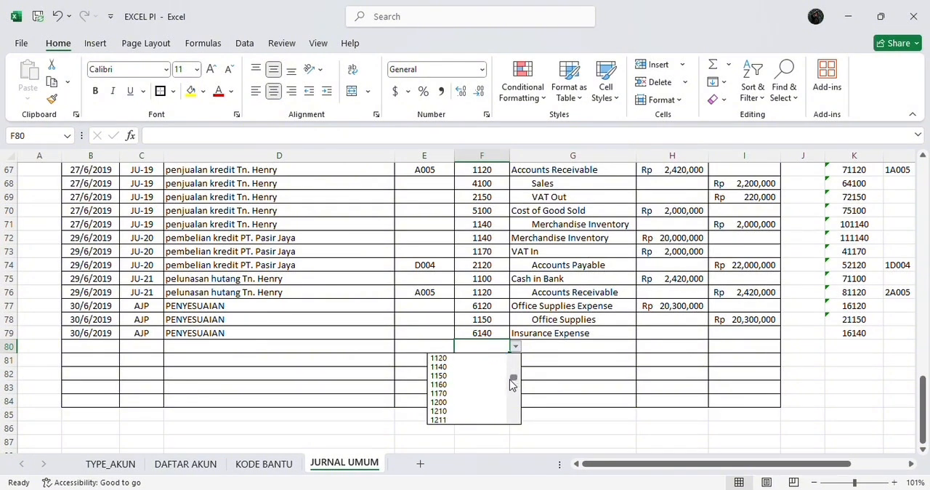
left_click(487, 385)
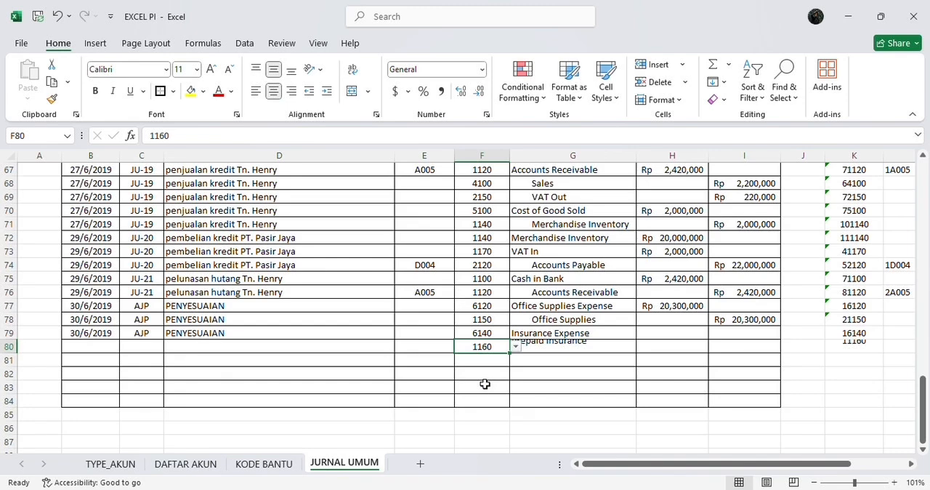
Complete the insurance adjustment with a 560,000 debit in H79, an equal credit in I80, and row 80's date, AJP reference and PENYESUAIAN description
left_click(672, 331)
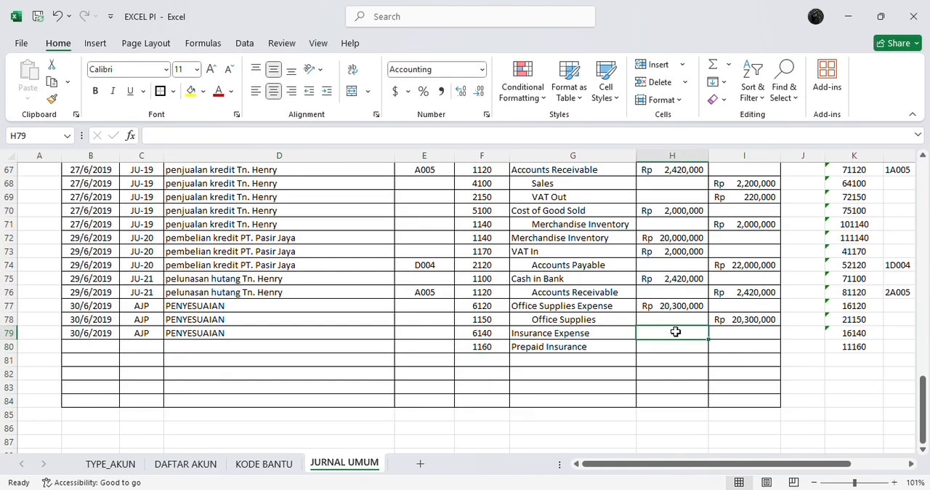
type("56")
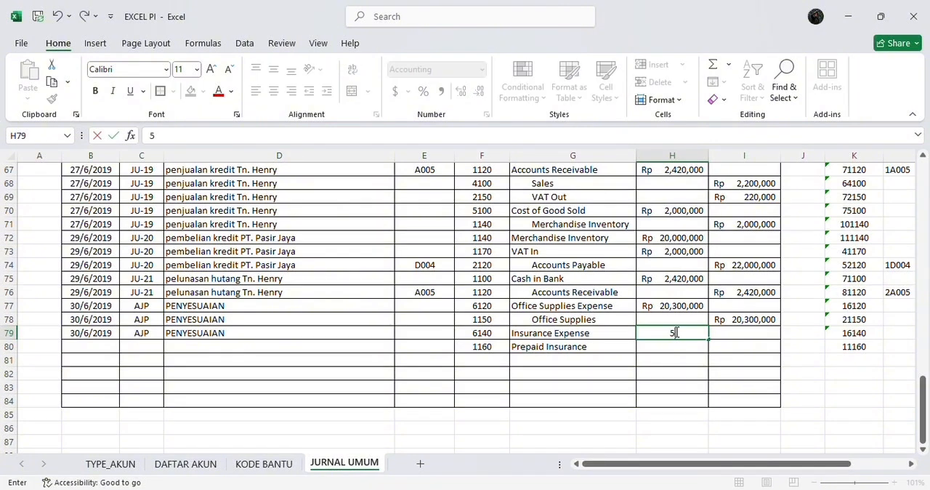
type("0000")
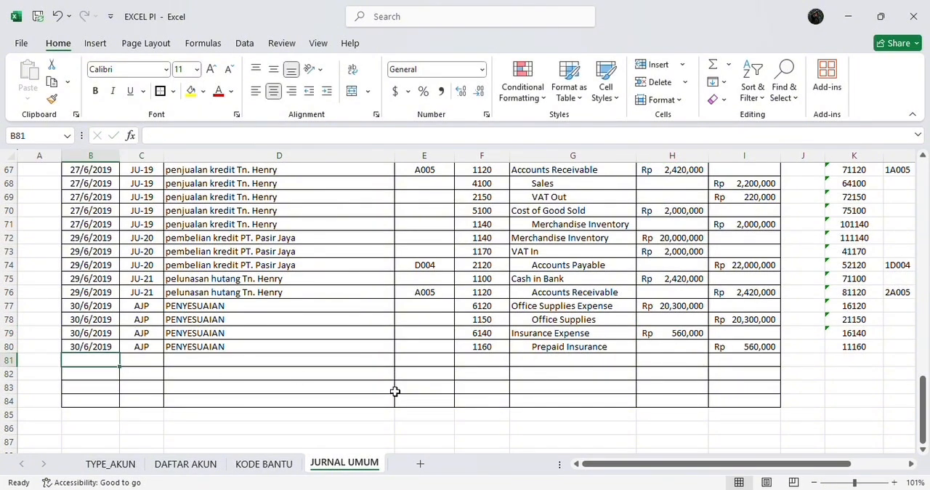
Check the Penyesuaian list in the 01 PENDAHULUAN Word document, and copy B80:D80 into row 81 of the Excel journal
left_click(646, 488)
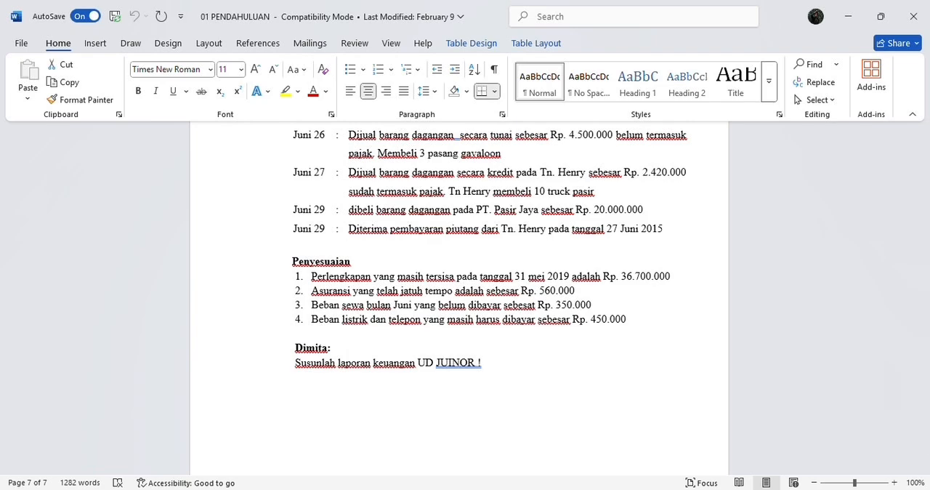
left_click(639, 443)
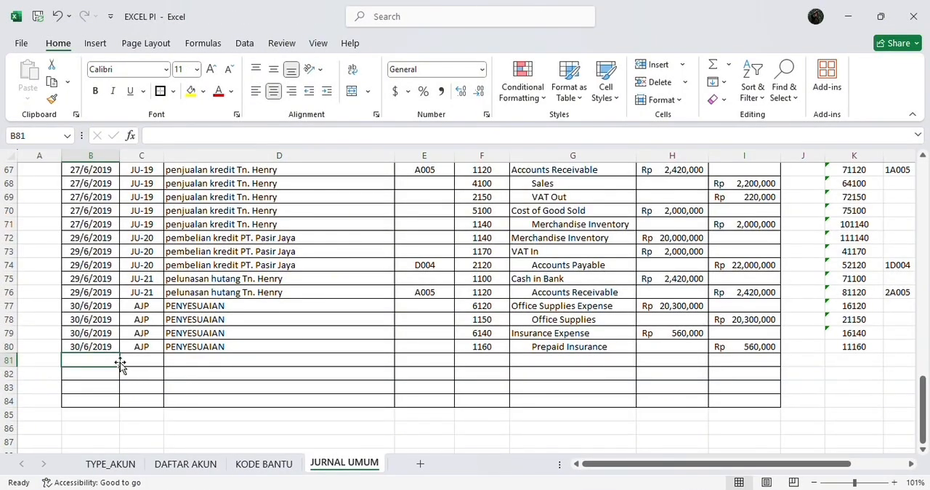
left_click(100, 346)
left_click_drag(99, 347, 176, 347)
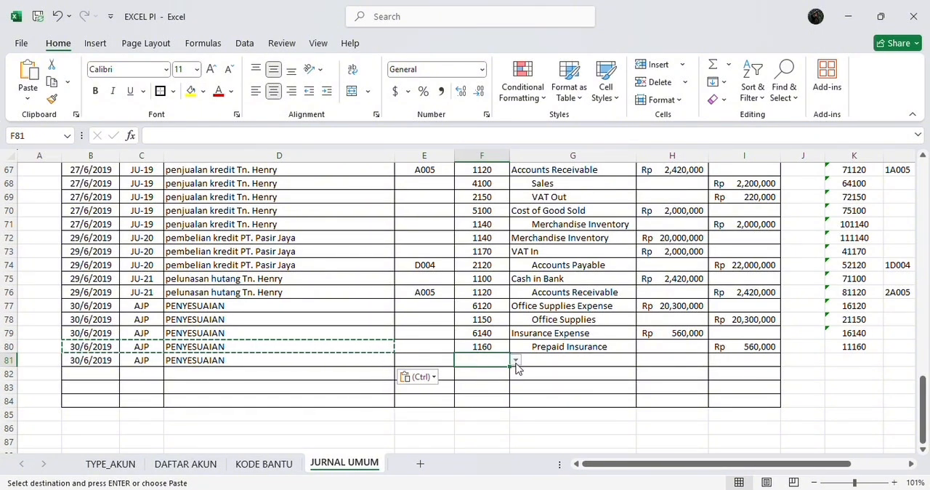
Choose account code 6150 in F81 and enter a debit of 350,000 in H81
left_click(515, 360)
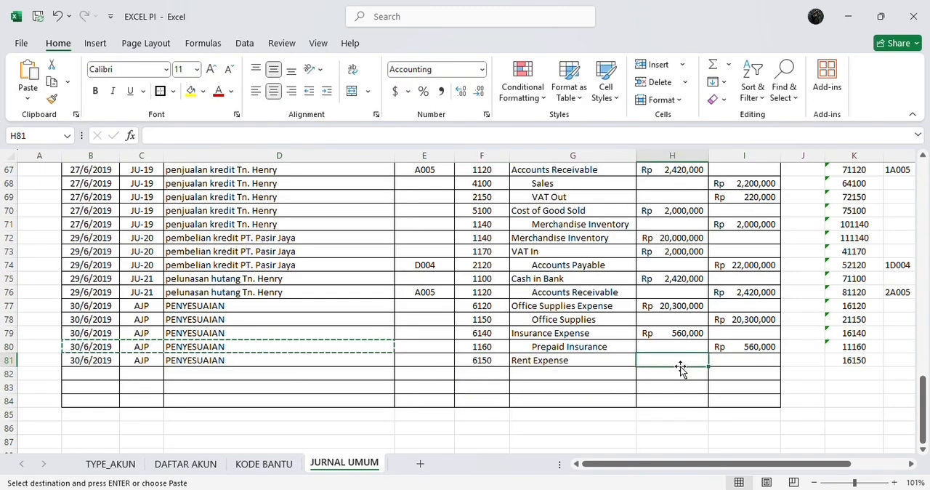
type("350,00")
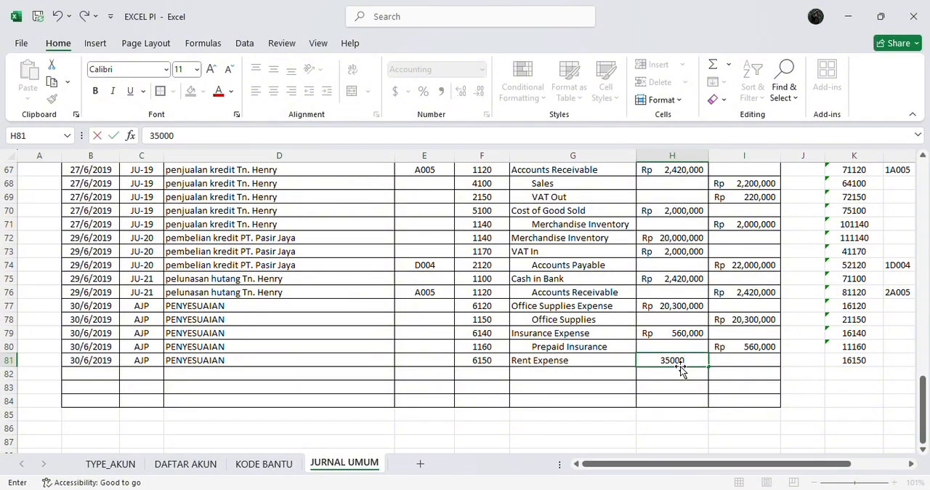
type("0")
key("Return")
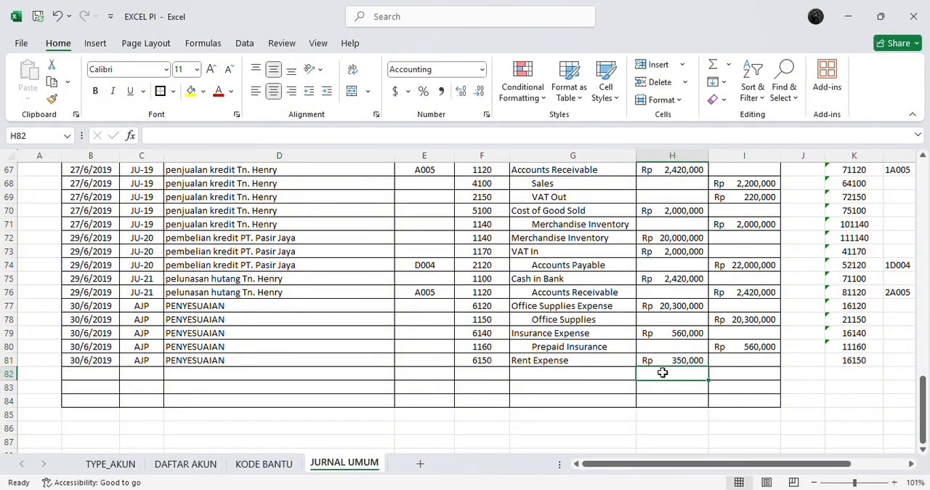
Choose account code 2130 in F82 and enter a credit of 350,000 in I82
key("Left")
key("Left")
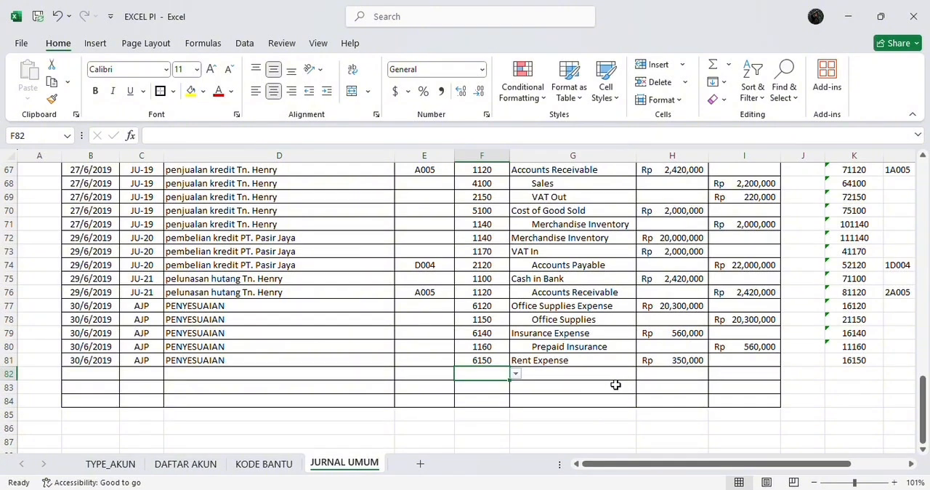
left_click(516, 374)
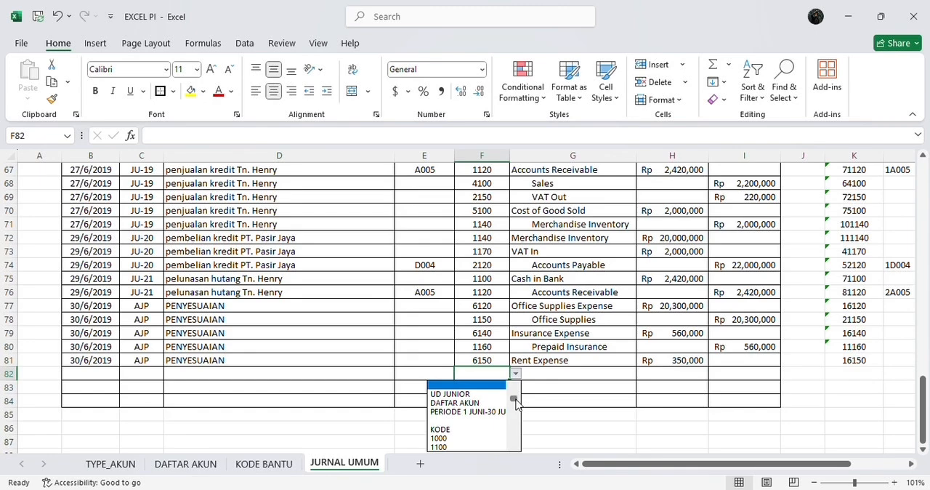
left_click_drag(516, 401, 514, 410)
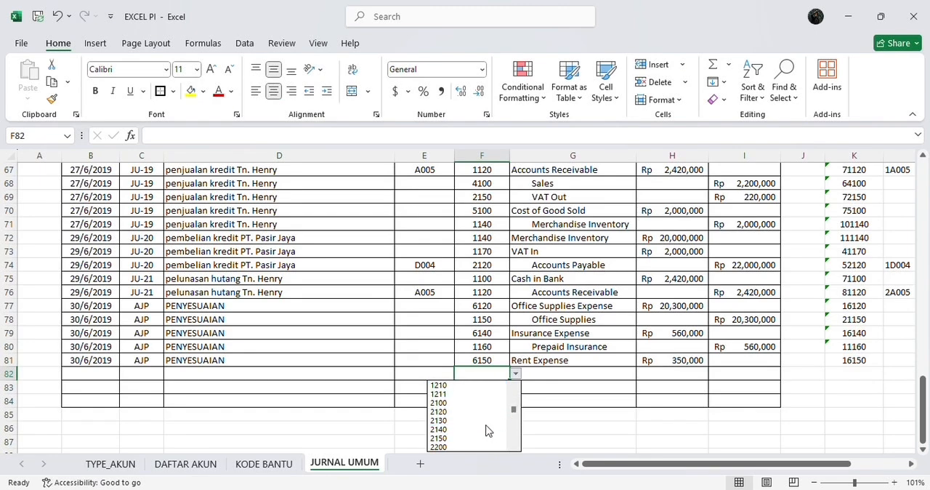
left_click(485, 427)
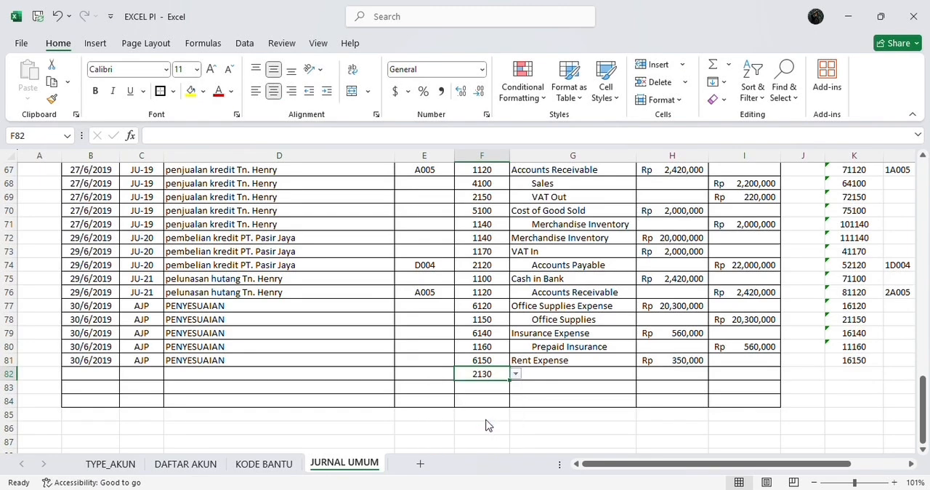
left_click(716, 369)
type("3")
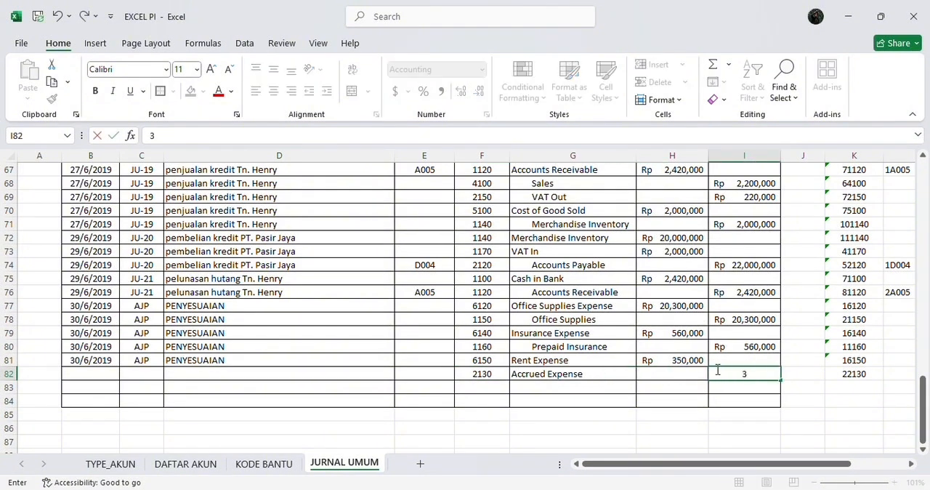
type("50,000")
key("Return")
Copy the dates, references and descriptions from B79:D81 into rows 82 to 84
key("Left")
key("Left")
key("Left")
key("Up")
key("Left")
key("Left")
key("Left")
key("Left")
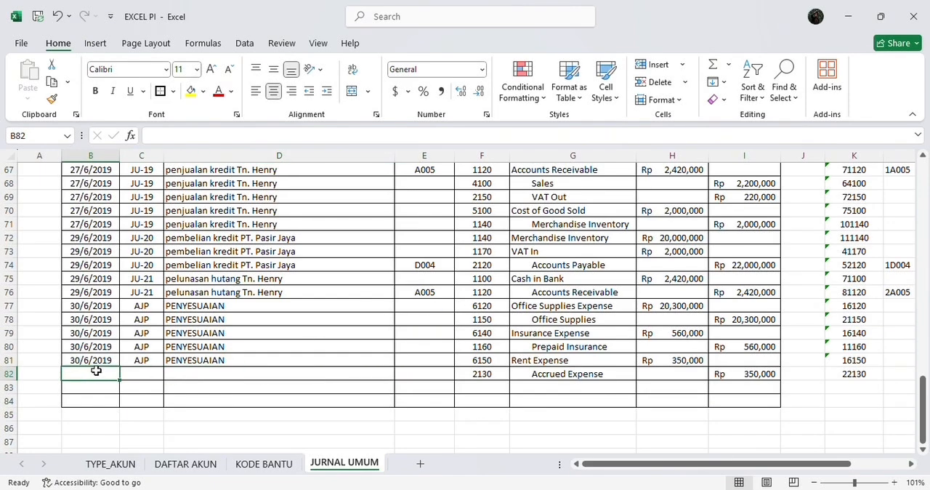
left_click(76, 359)
left_click_drag(76, 358, 208, 338)
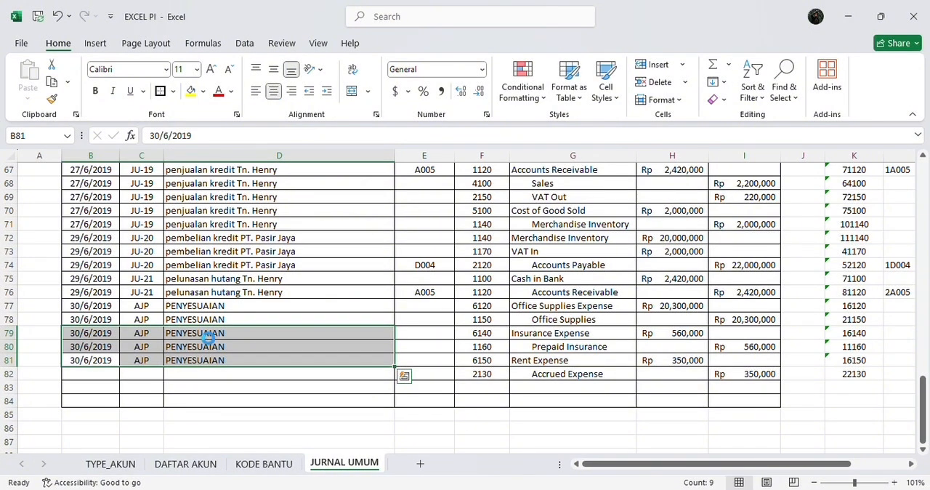
key("ctrl+c")
key("ctrl+q")
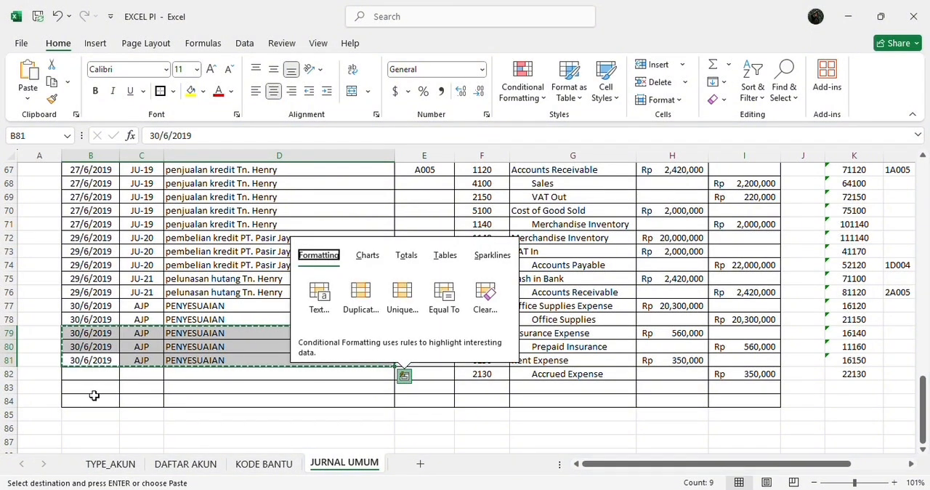
left_click(95, 371)
key("Return")
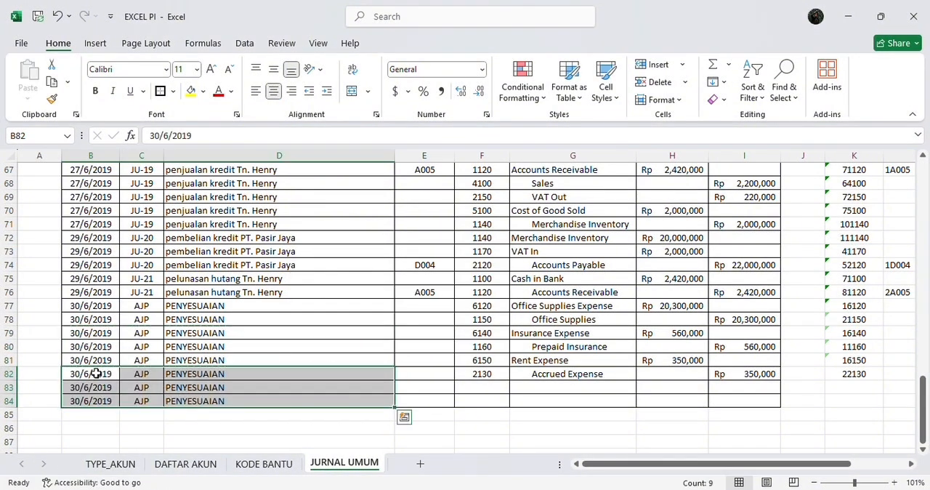
left_click(186, 384)
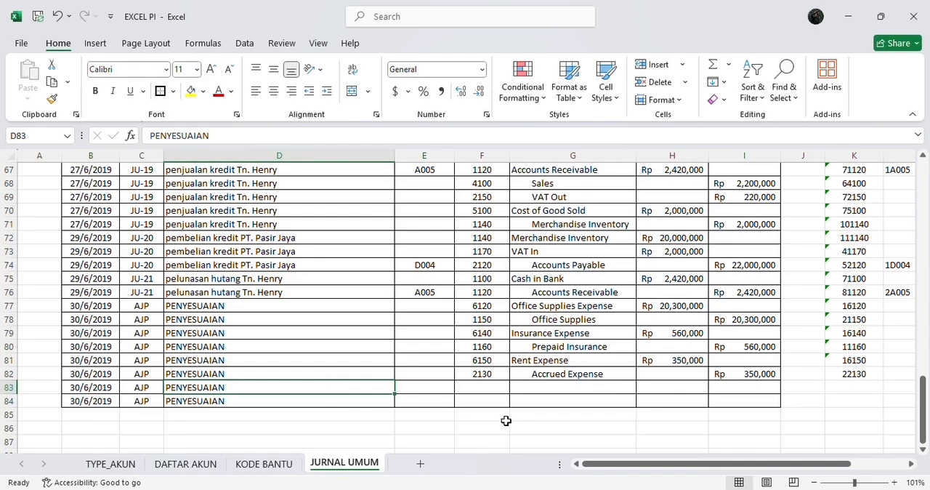
Check the Penyesuaian list in the 01 PENDAHULUAN Word document, and choose account code 6110 in F83 of the Excel journal
mouse_move(626, 479)
left_click(649, 436)
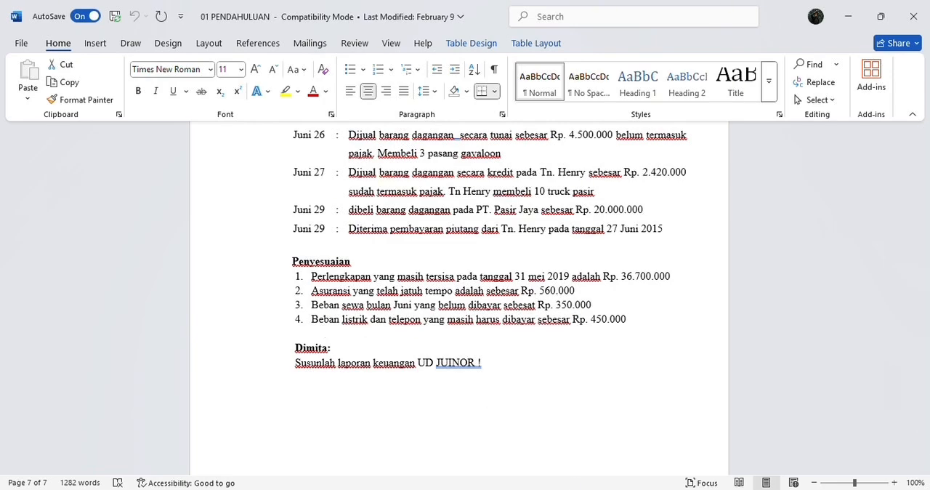
left_click(588, 488)
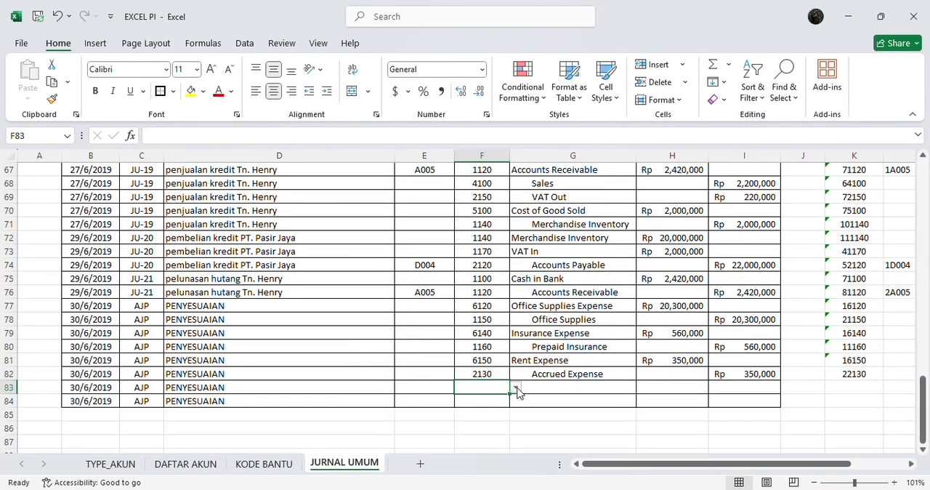
left_click(514, 388)
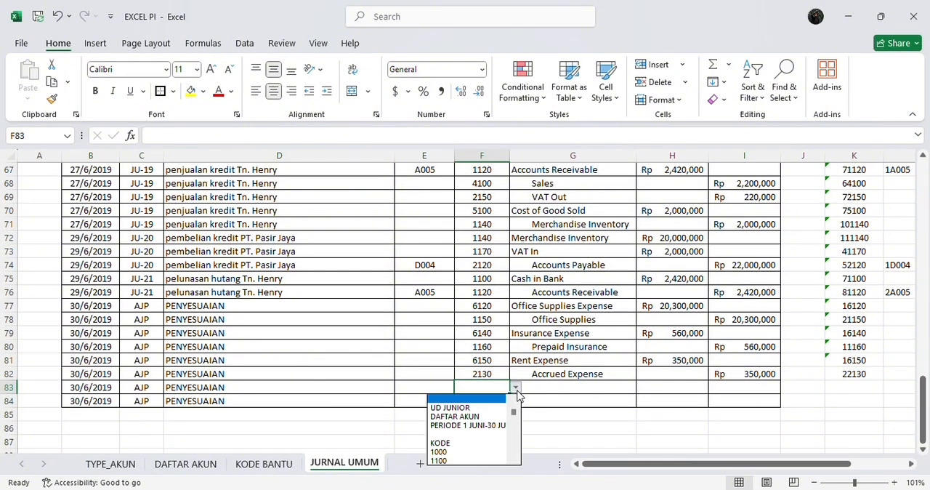
scroll(514, 420, "down", 2)
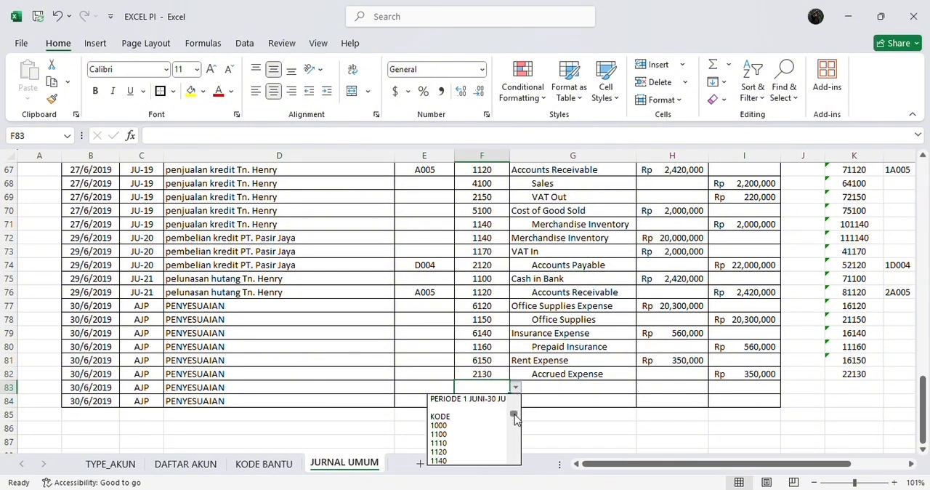
left_click_drag(514, 417, 514, 419)
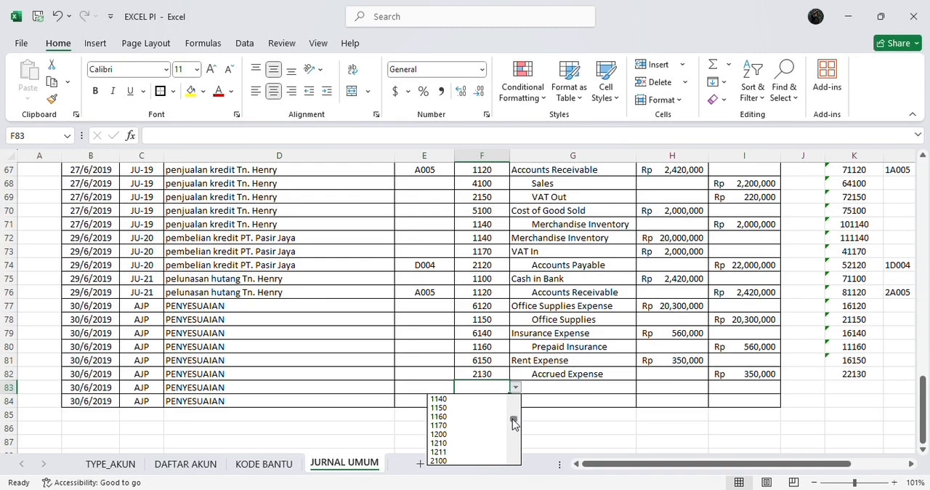
left_click_drag(513, 424, 512, 439)
left_click(490, 426)
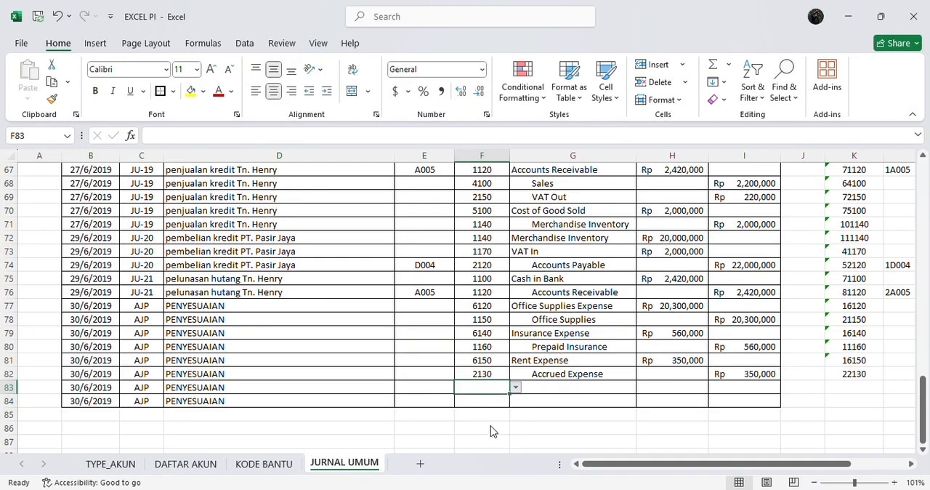
Enter a debit of 450,000 in H83 and choose account code 2130 in F84
left_click(679, 389)
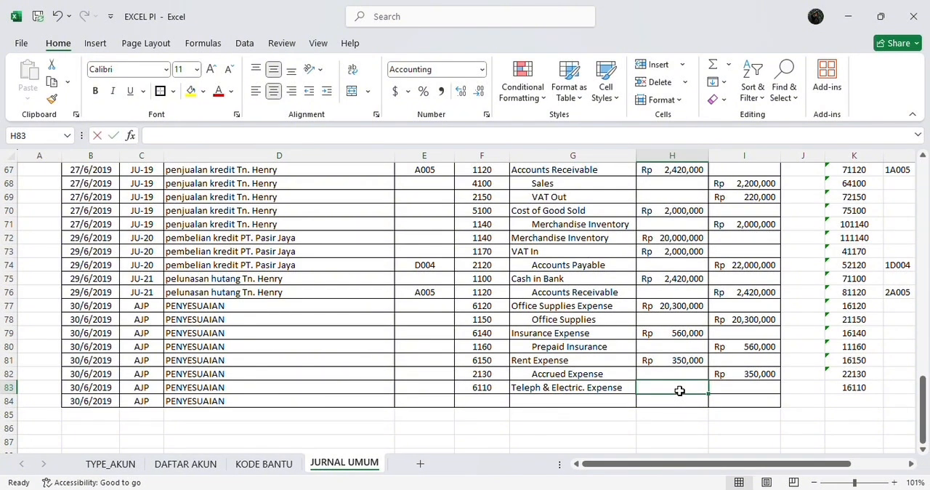
type("450,")
type("0000")
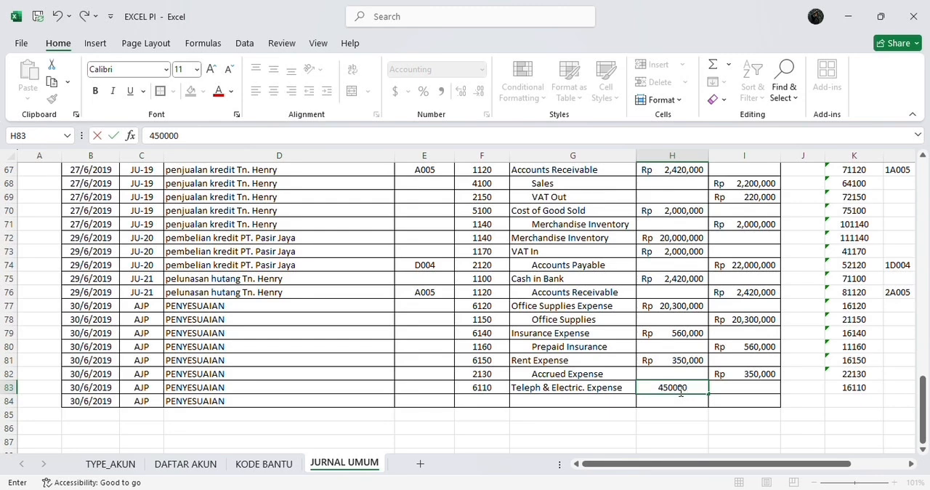
left_click(481, 401)
left_click(515, 403)
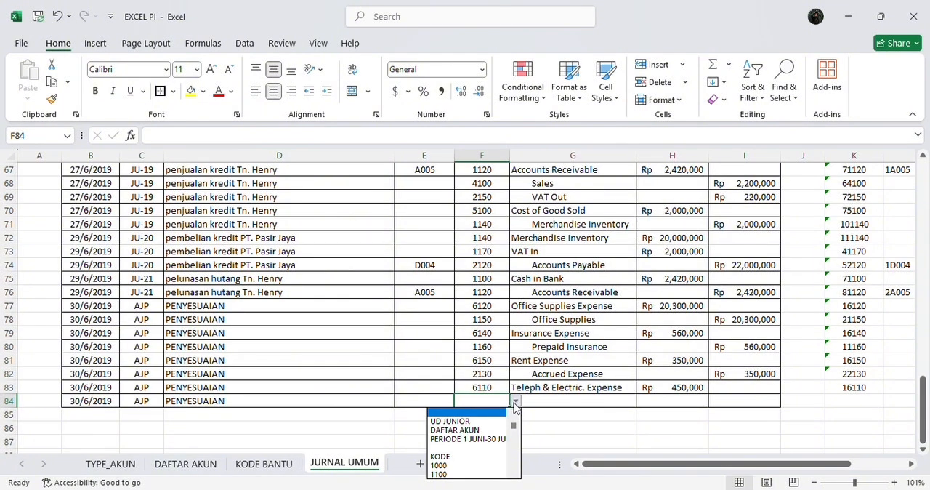
left_click_drag(514, 428, 513, 439)
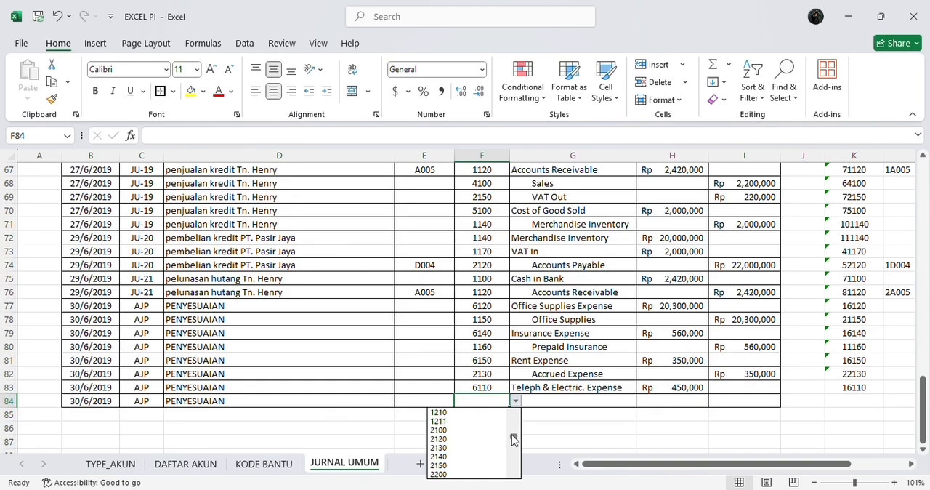
left_click(473, 447)
Enter a credit of 450,000 for Accrued Expense in I84
left_click(719, 401)
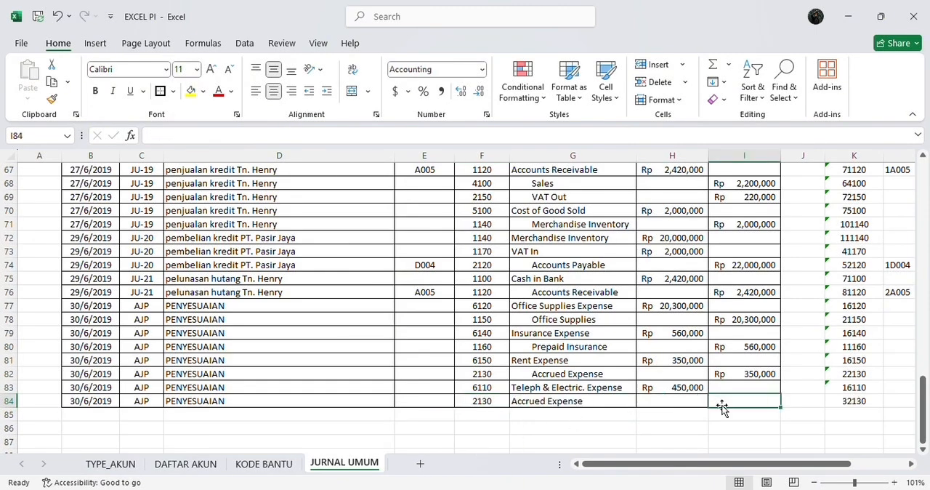
type("4,50")
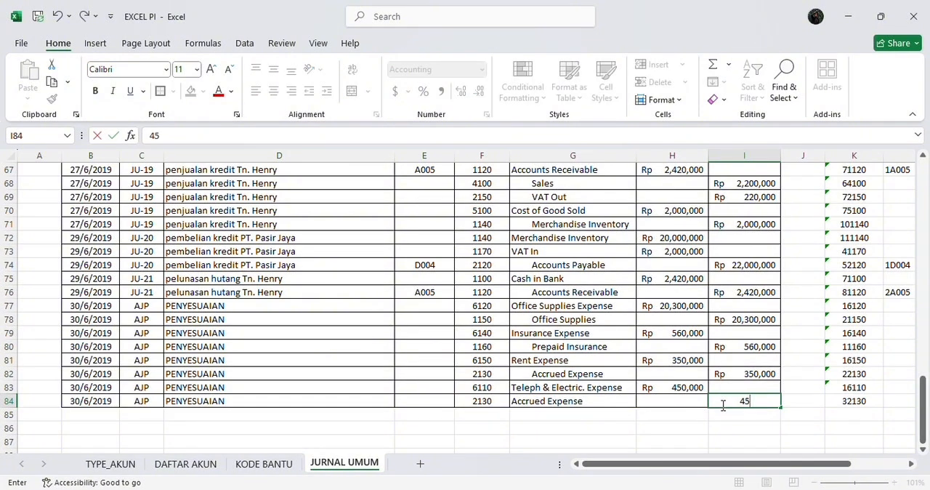
type("0,")
type("0000")
key("Return")
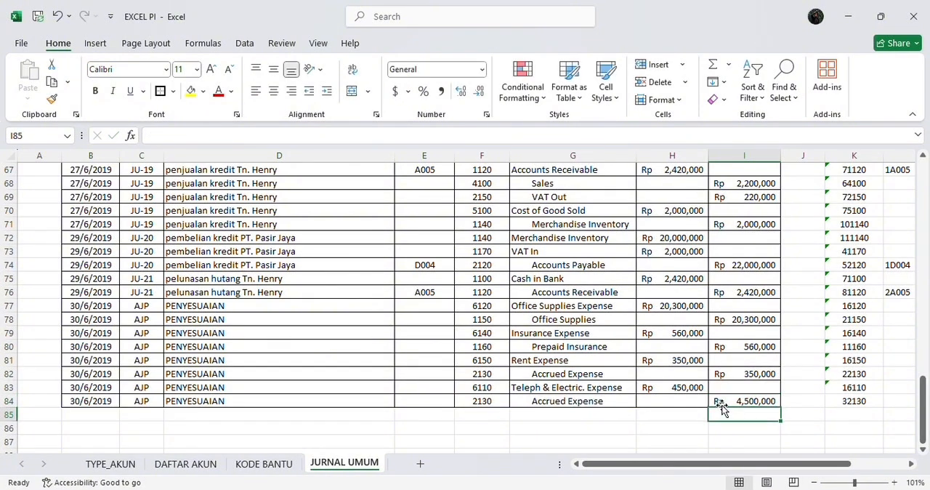
left_click(745, 399)
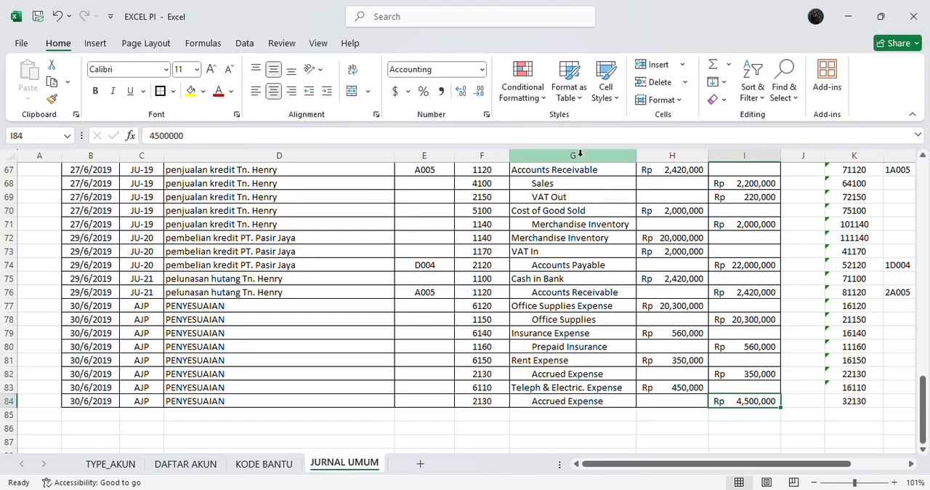
left_click(561, 138)
key("BackSpace")
key("Return")
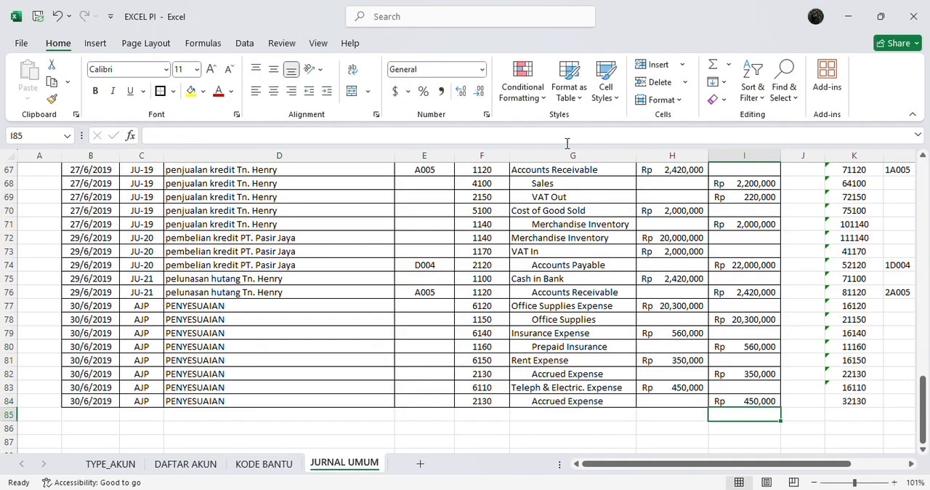
Apply all borders to the KODE BANTU BUKU BESAR and KODE BANTU BUKU BESAR PEMBANTU columns, K8:L84
scroll(353, 339, "down", 2)
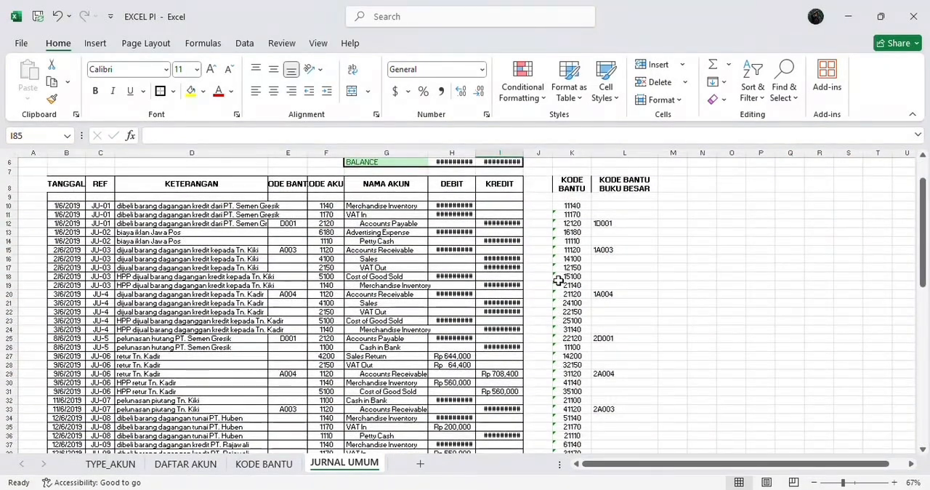
scroll(557, 280, "up", 2)
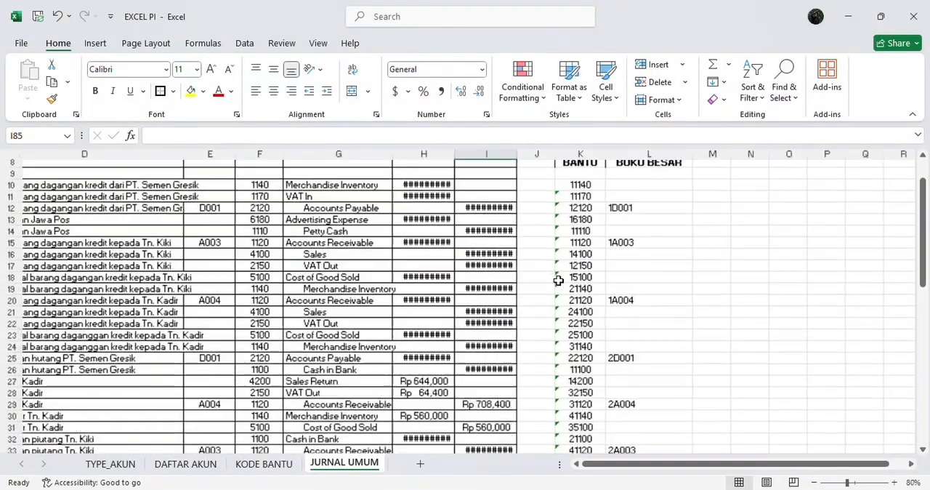
scroll(557, 280, "up", 1)
scroll(558, 281, "up", 2)
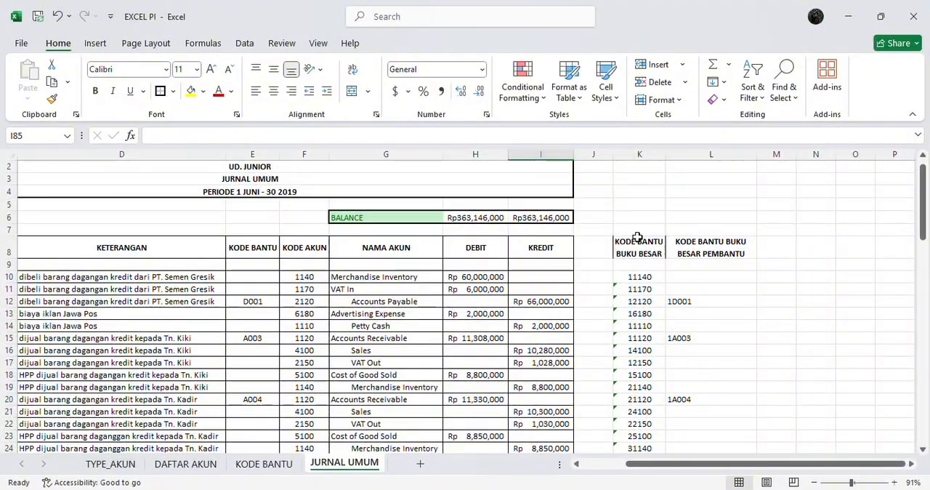
left_click_drag(634, 240, 712, 418)
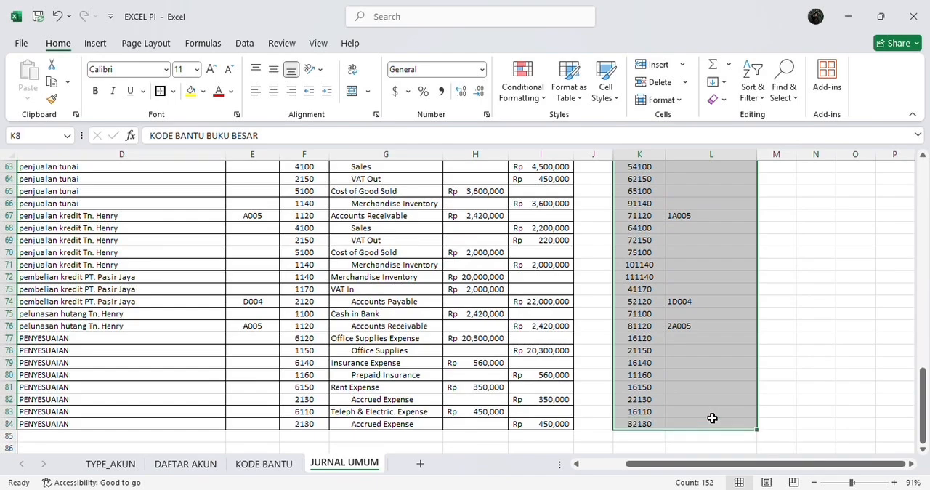
left_click(172, 92)
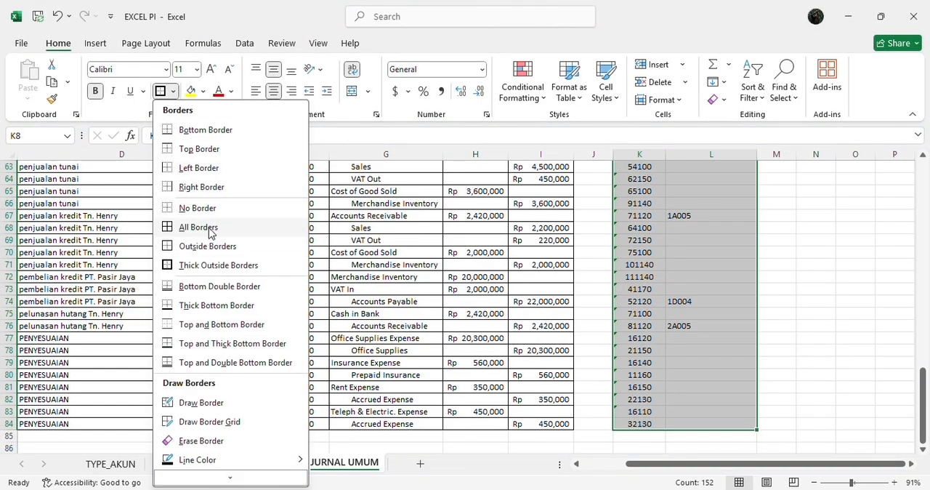
left_click(198, 227)
scroll(371, 232, "up", 20)
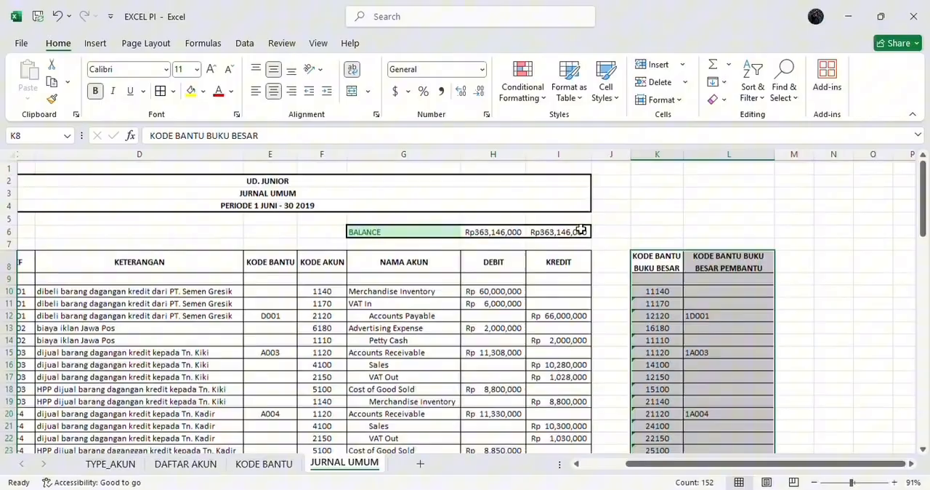
left_click(607, 227)
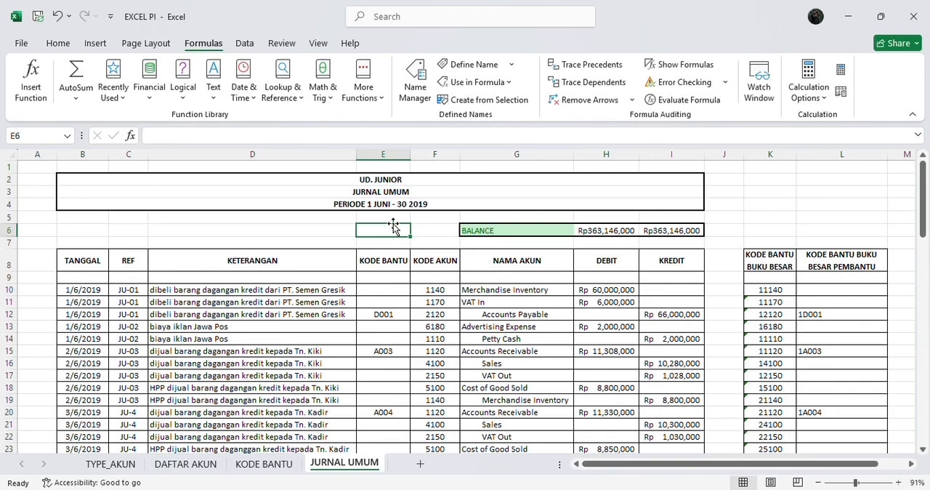
Define the name JU_TANGGAL for the whole TANGGAL column B
left_click(89, 155)
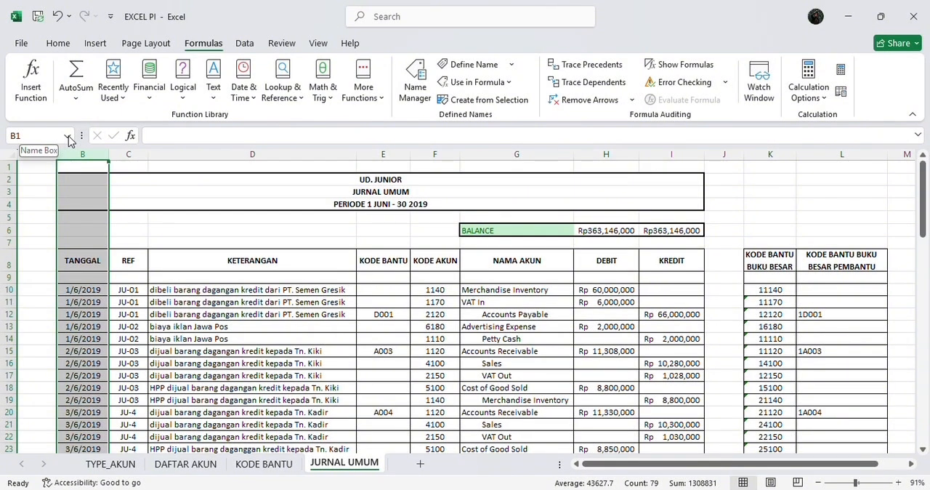
left_click(69, 138)
type("J")
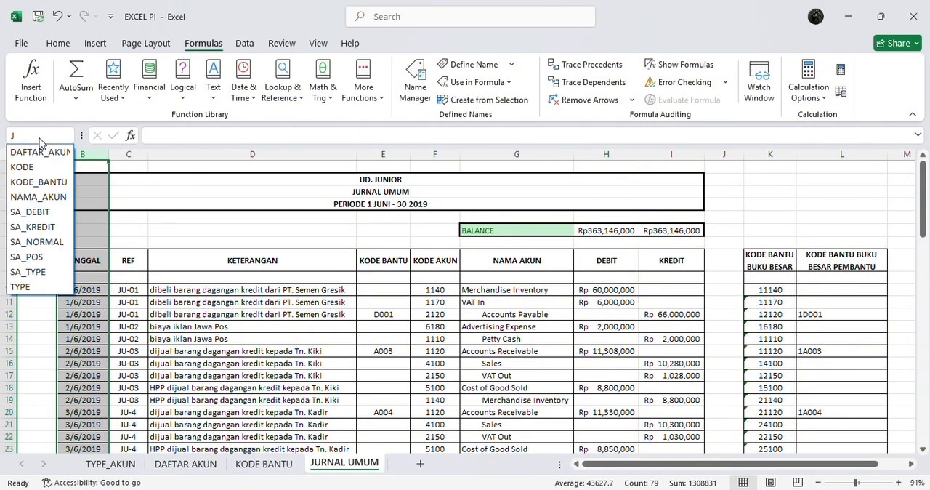
type("U")
type("_")
type("TANG")
type("GAL")
key("Return")
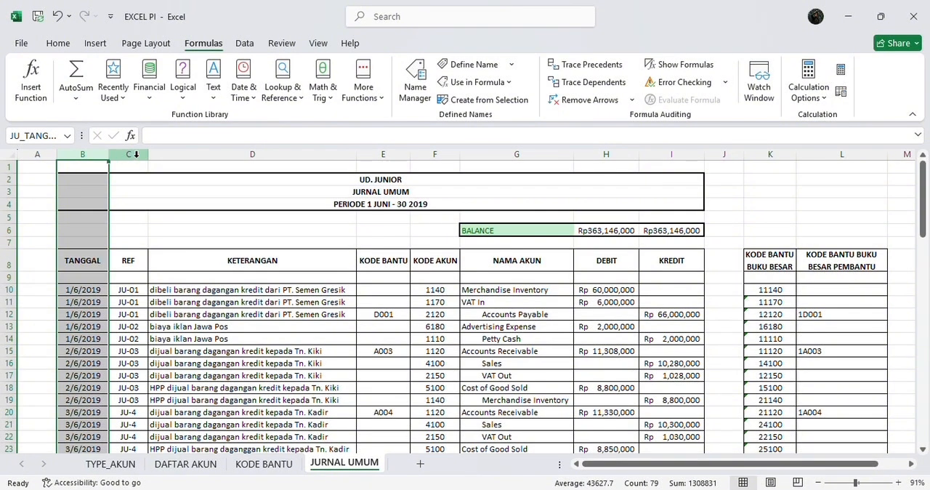
Define the name JU_REF for the whole REF column C
left_click(136, 154)
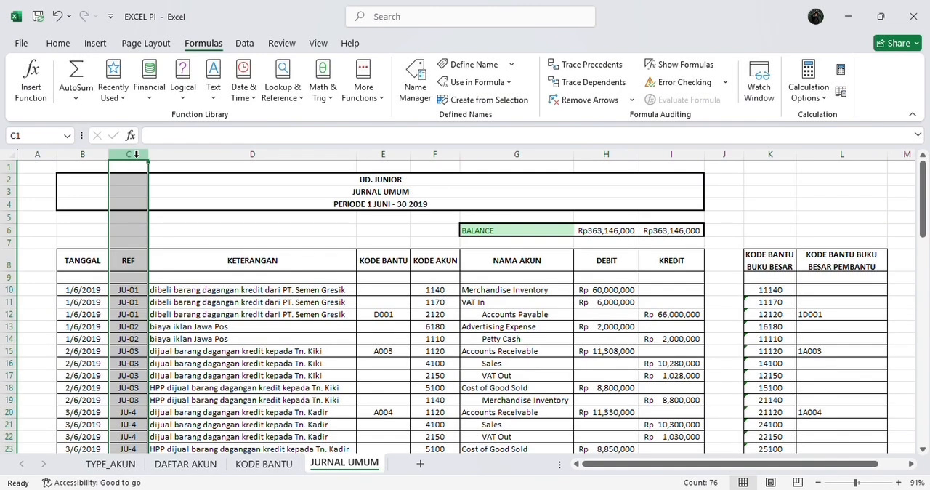
left_click(64, 136)
type("JU")
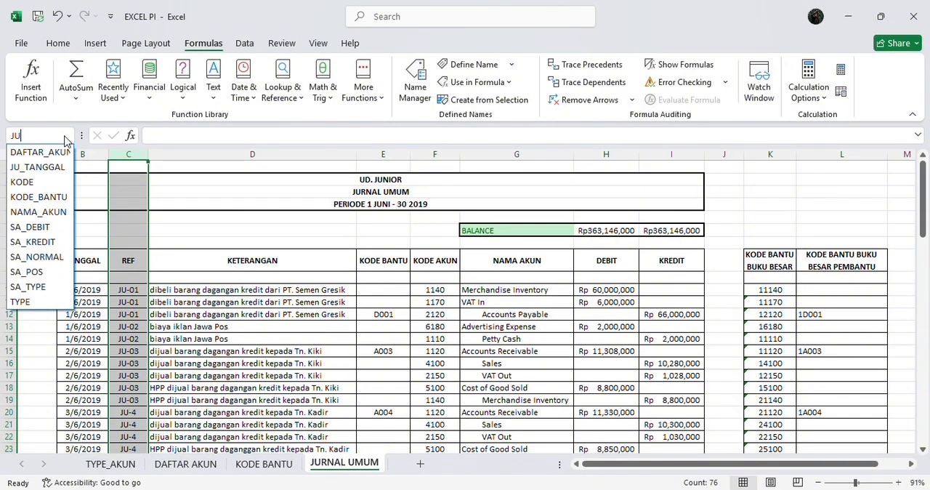
type("_REF")
key("Return")
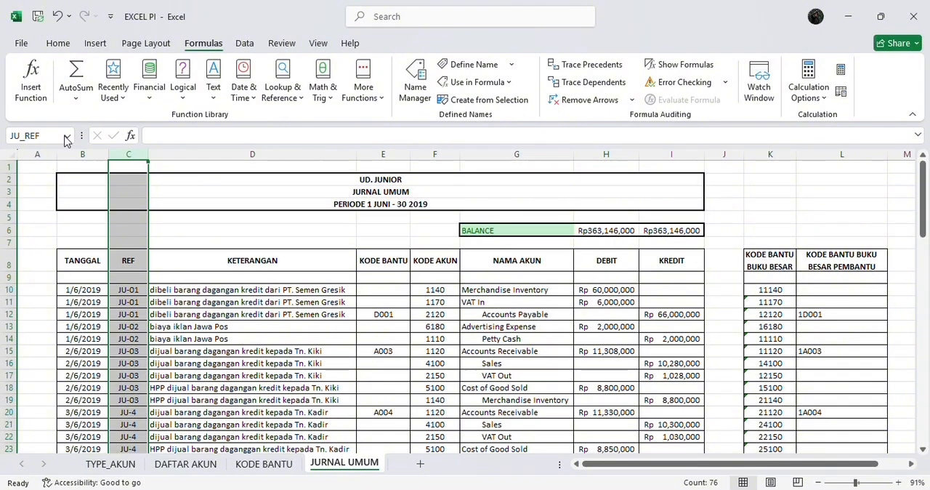
Define the name JU_KETERANGAN for the whole KETERANGAN column D
left_click(182, 153)
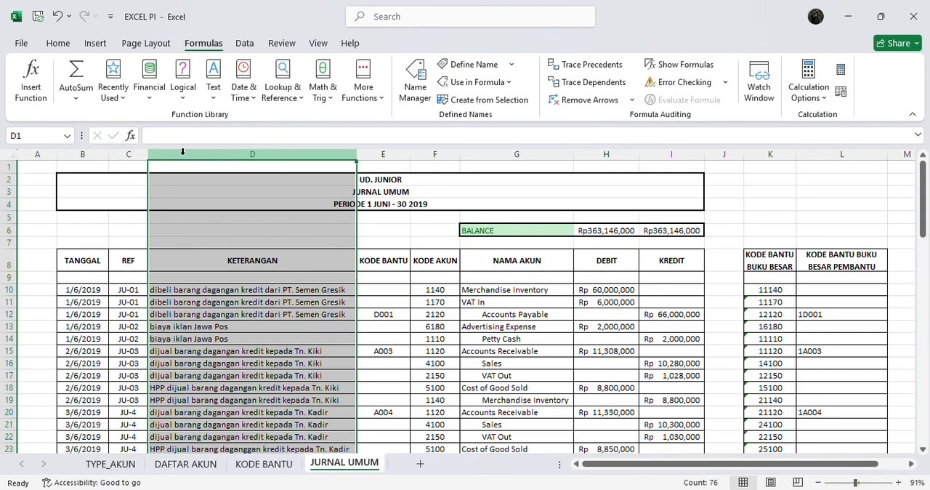
left_click(63, 136)
type("JU")
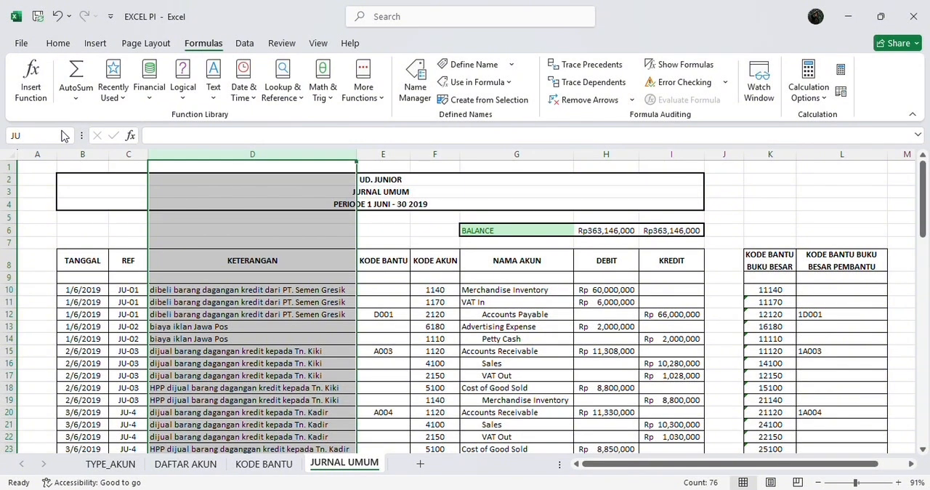
type("_")
type("KETERA")
type("NGAN")
key("Return")
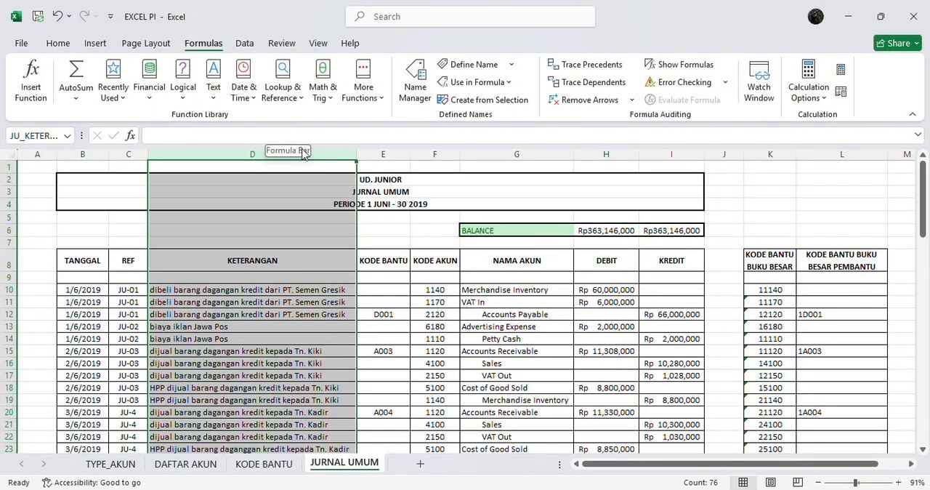
Define the name JU_KB for the whole KODE BANTU column E
left_click(378, 152)
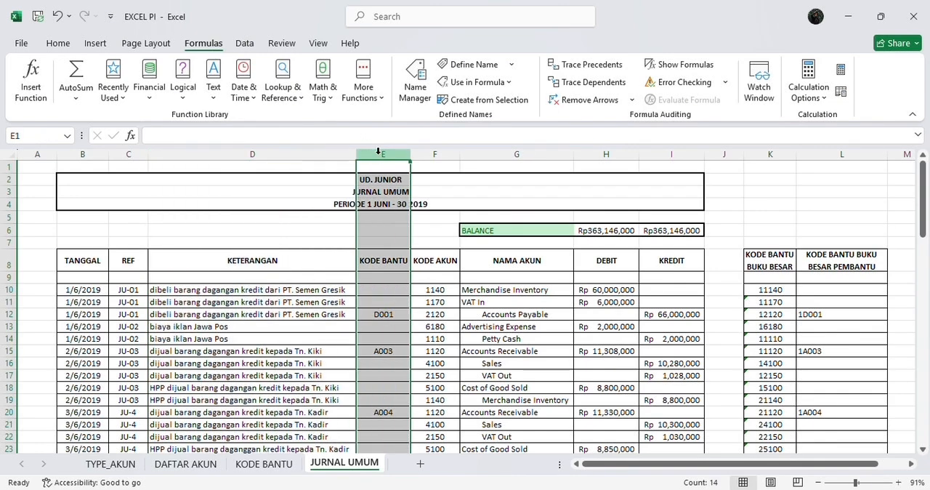
left_click(69, 137)
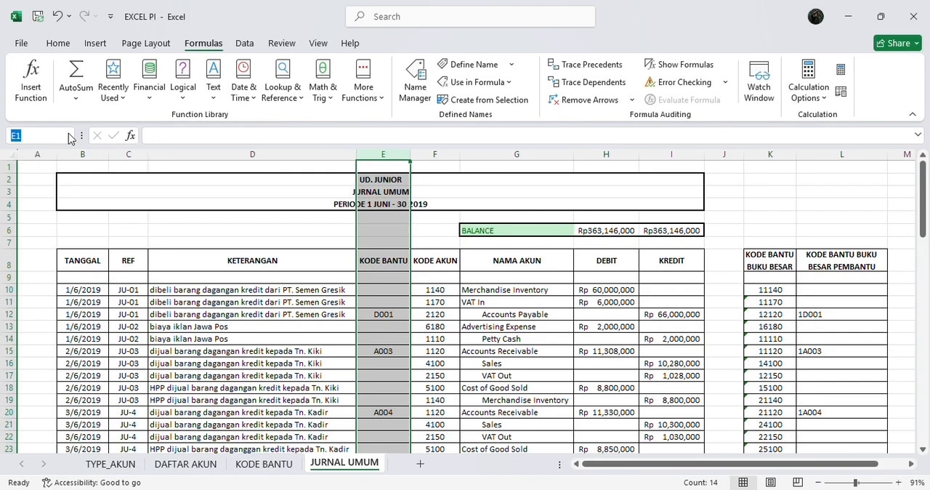
left_click(69, 136)
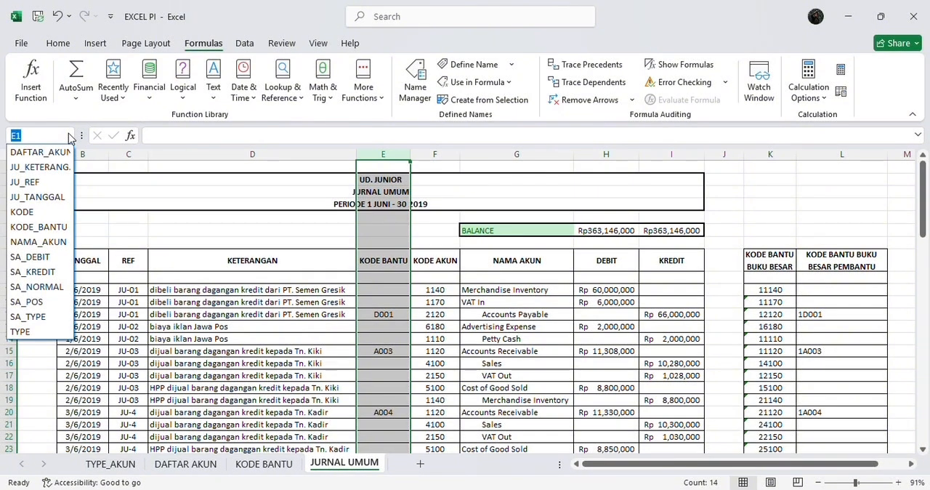
type("JU_KB")
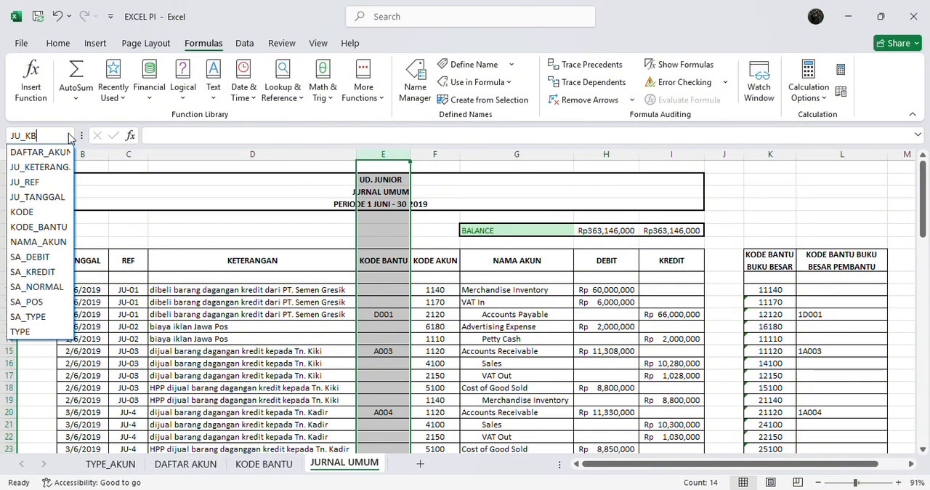
key("Return")
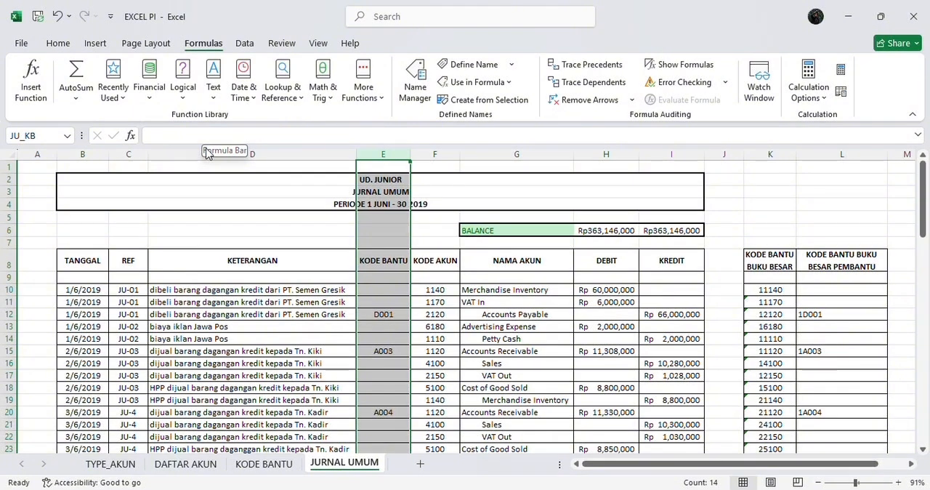
Define the name JU_KODE for the whole KODE AKUN column F
left_click(432, 155)
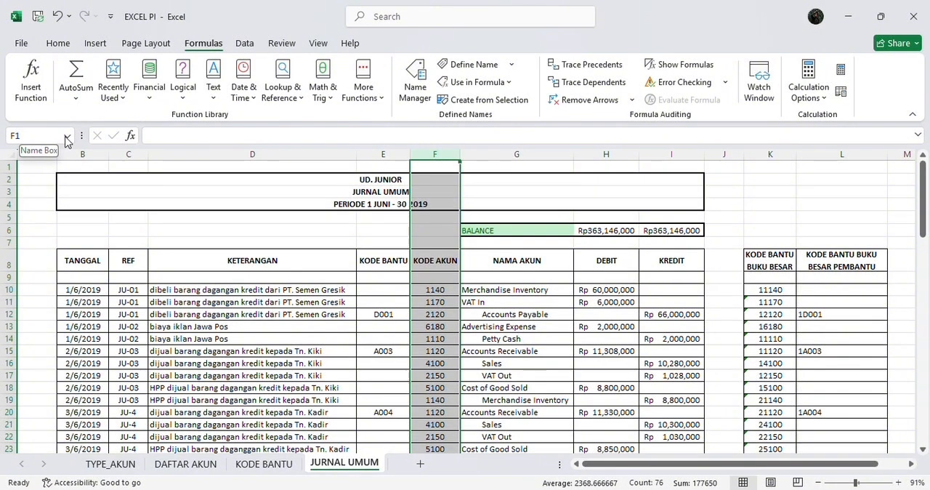
left_click(66, 139)
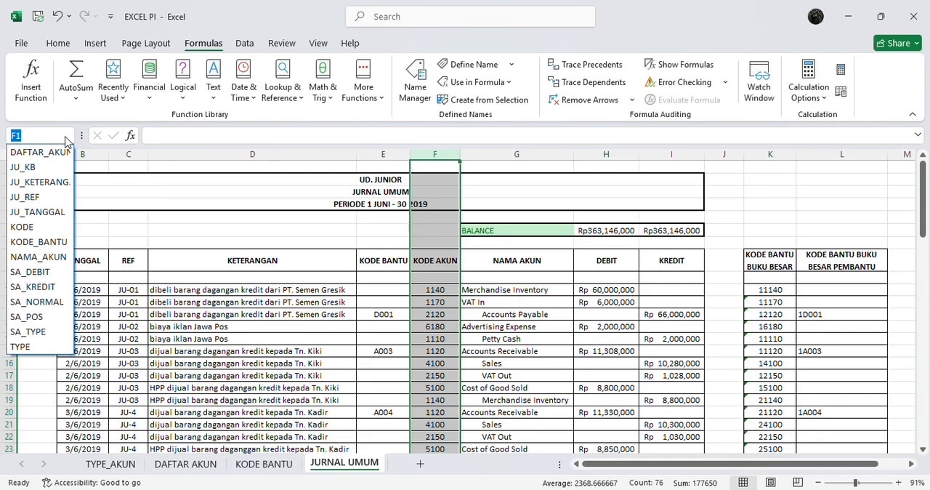
type("JU_KODE")
key("Return")
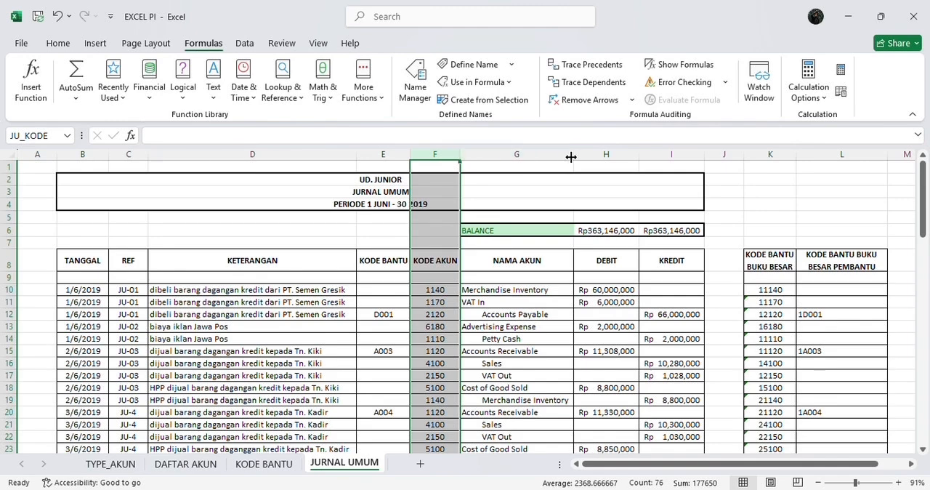
Define the name JU_DEBIT for the whole DEBIT column H
left_click(597, 153)
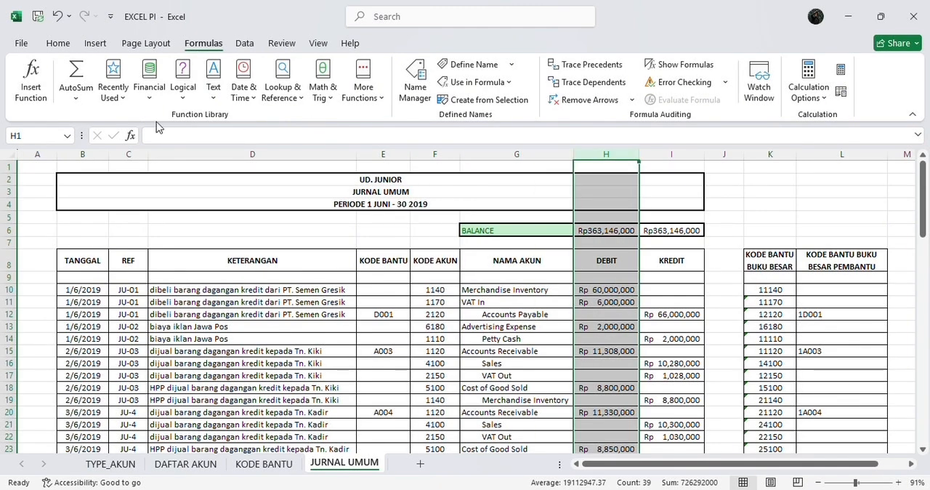
left_click(68, 138)
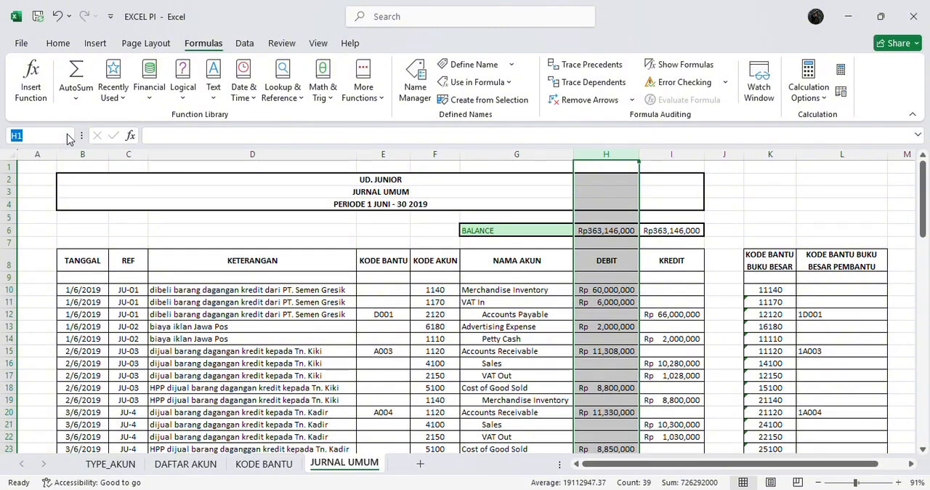
left_click(70, 136)
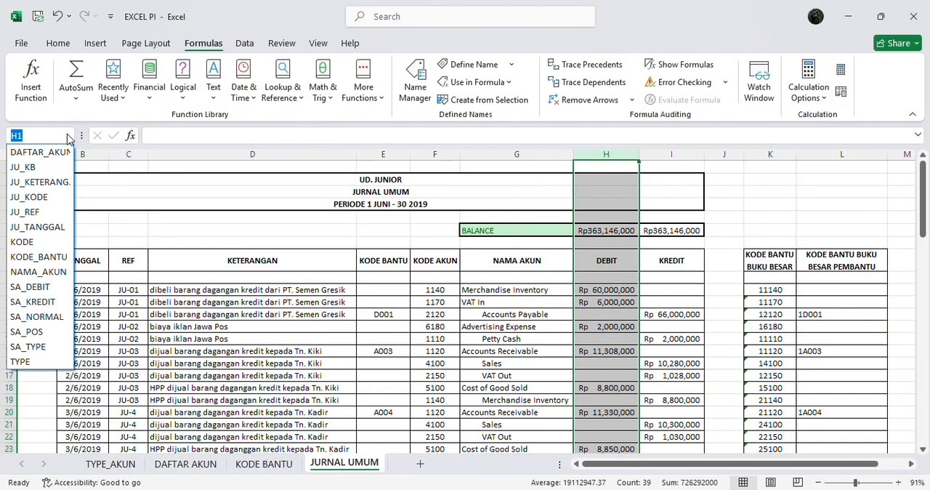
type("JU_DEBIT")
key("Return")
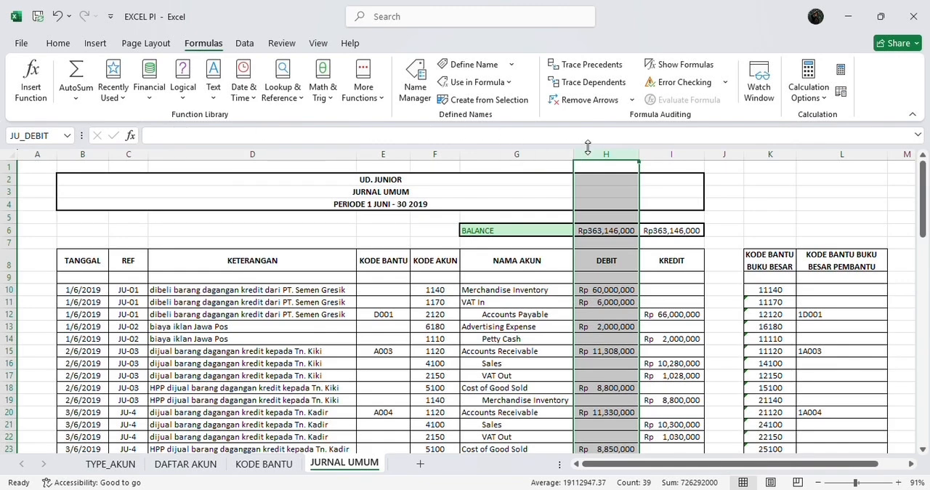
Define the name JU_KREDIT for the whole KREDIT column I
left_click(664, 149)
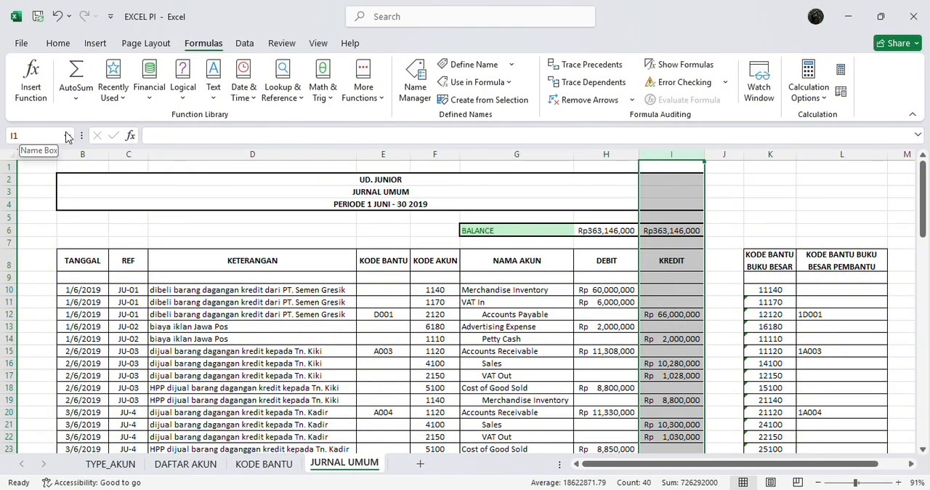
left_click(66, 136)
left_click(66, 137)
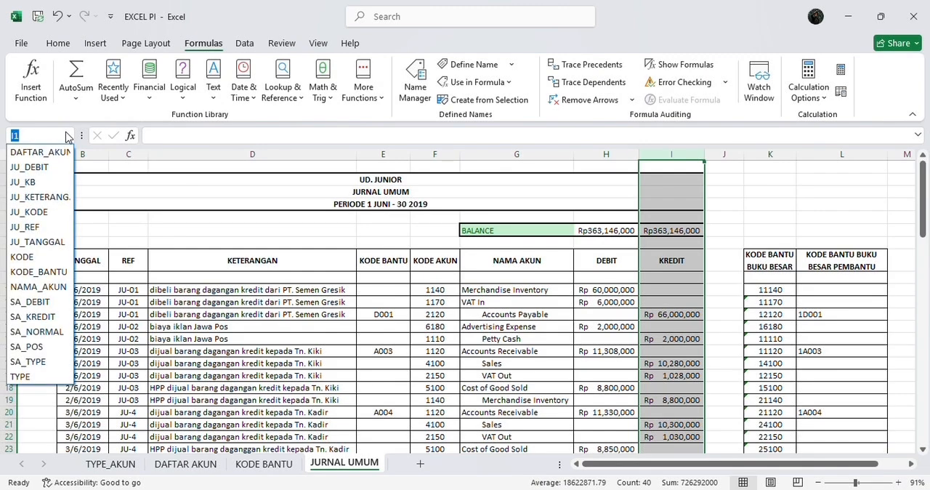
type("JU_KRED")
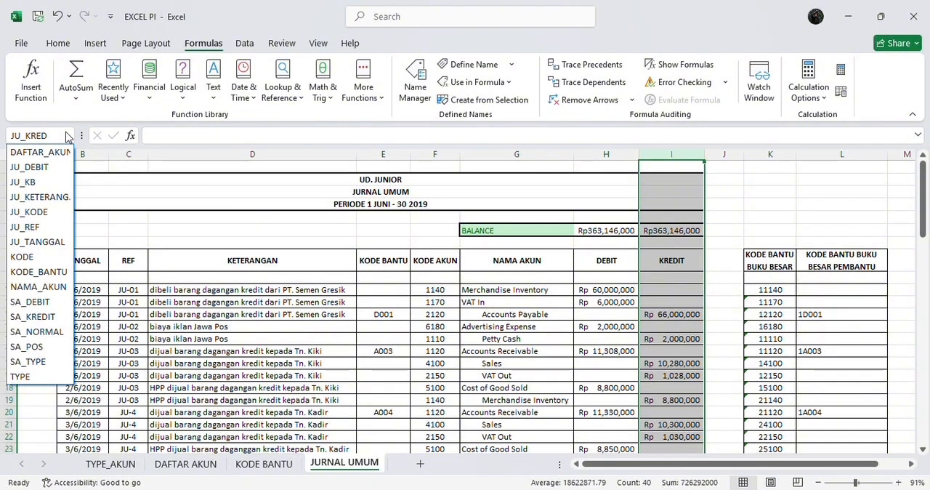
type("IT")
key("Return")
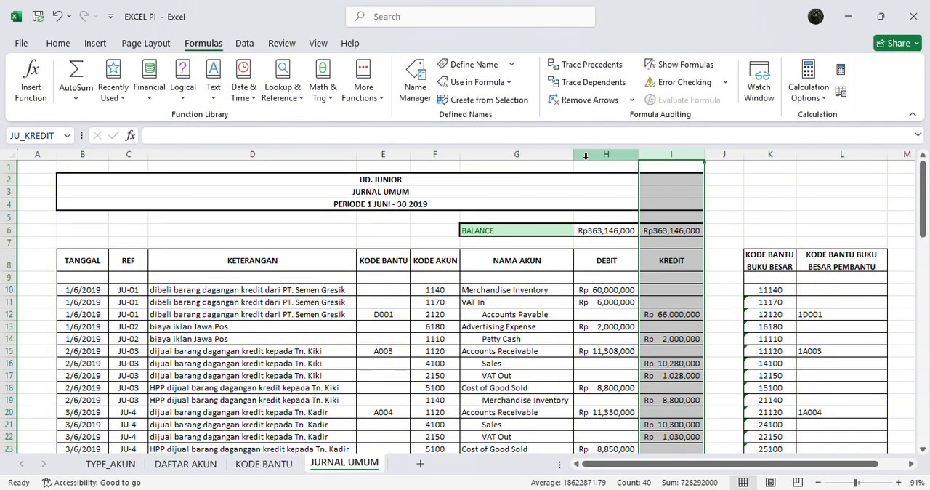
Define the name JU_KBBB for the whole KODE BANTU BUKU BESAR column K
left_click(765, 155)
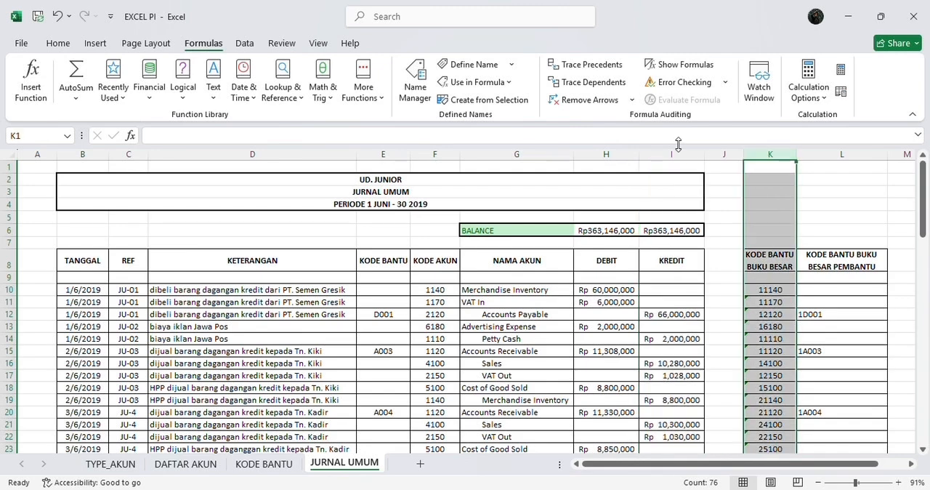
left_click(72, 138)
type("JU")
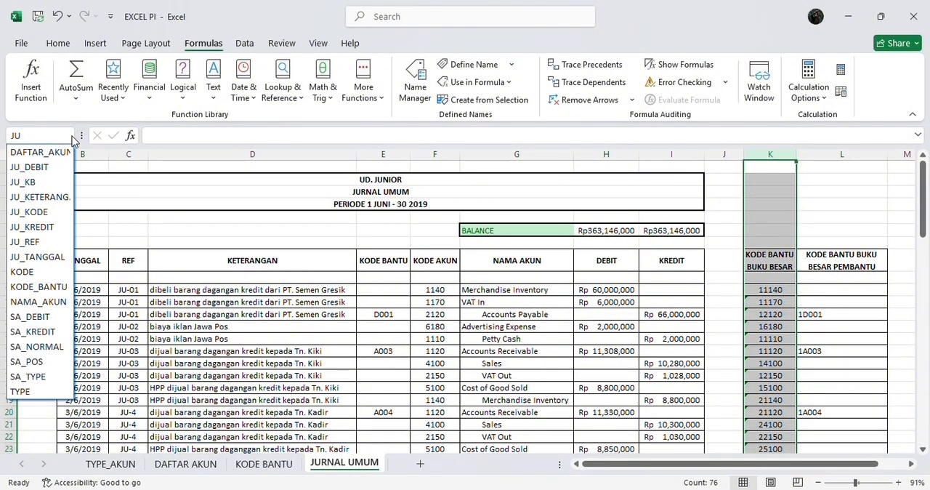
type("_KBBB")
key("Return")
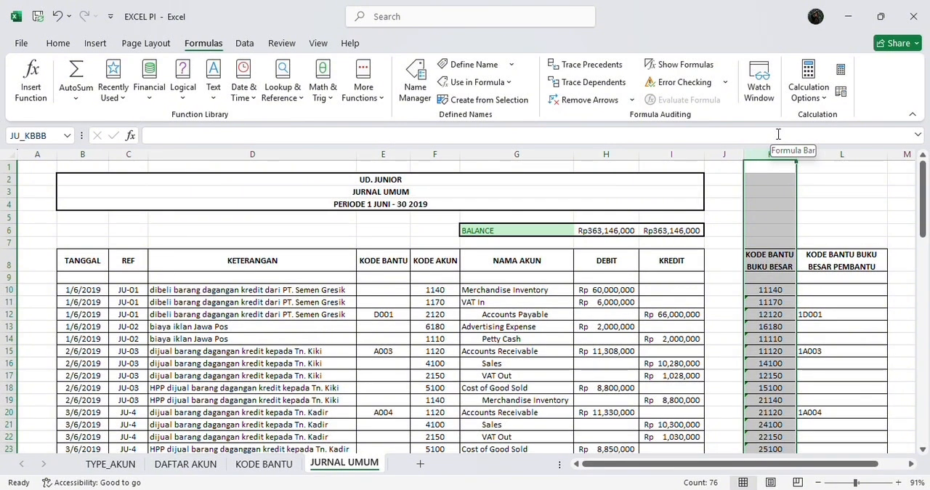
Define the name JU_KBBP for the whole KODE BANTU BUKU BESAR PEMBANTU column L
left_click(826, 147)
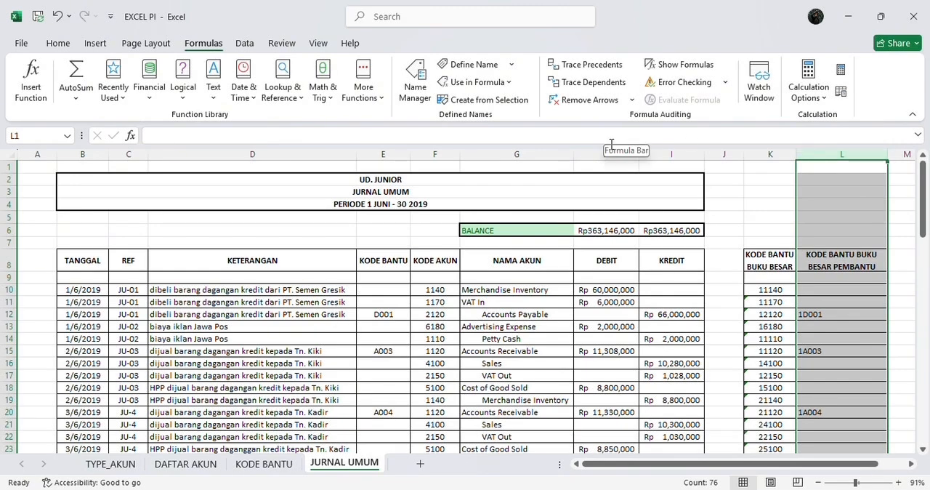
left_click(66, 138)
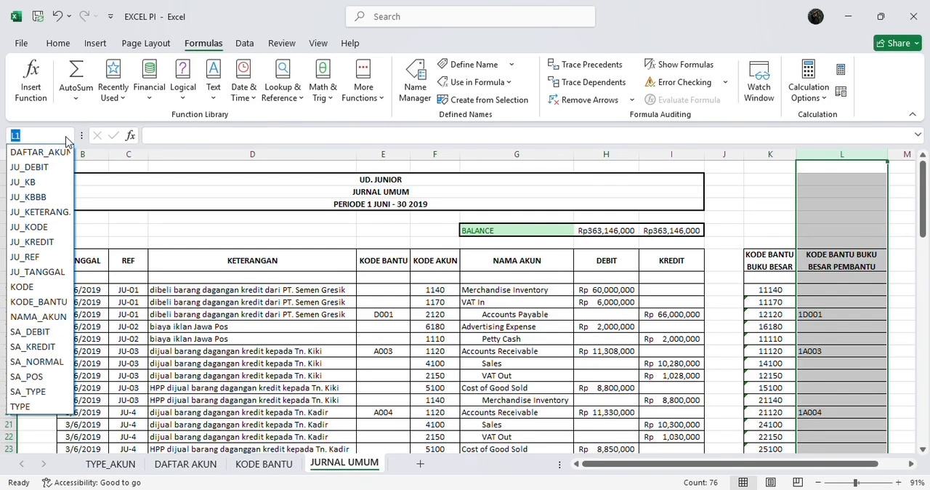
type("JU_KBBP")
key("Return")
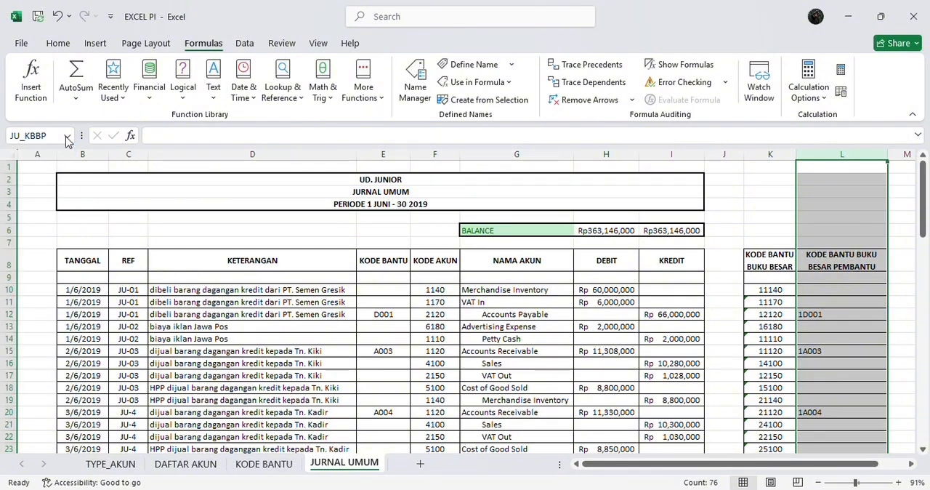
left_click(363, 228)
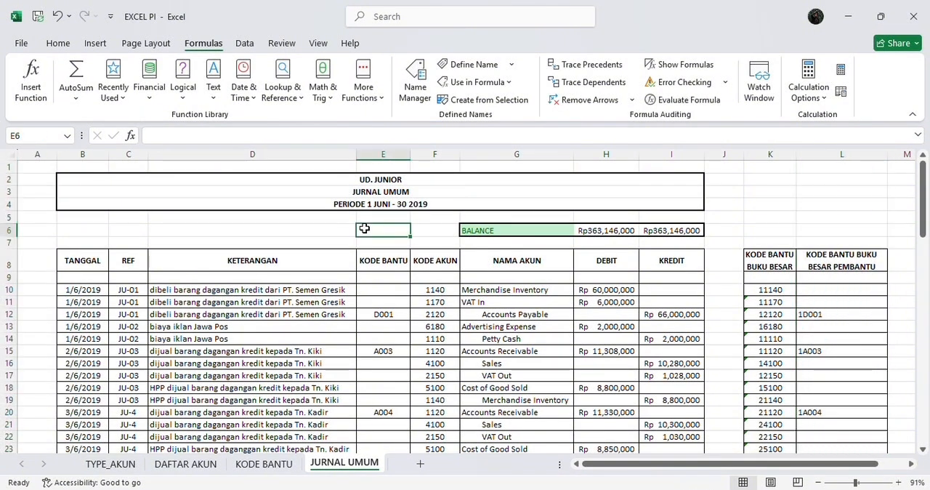